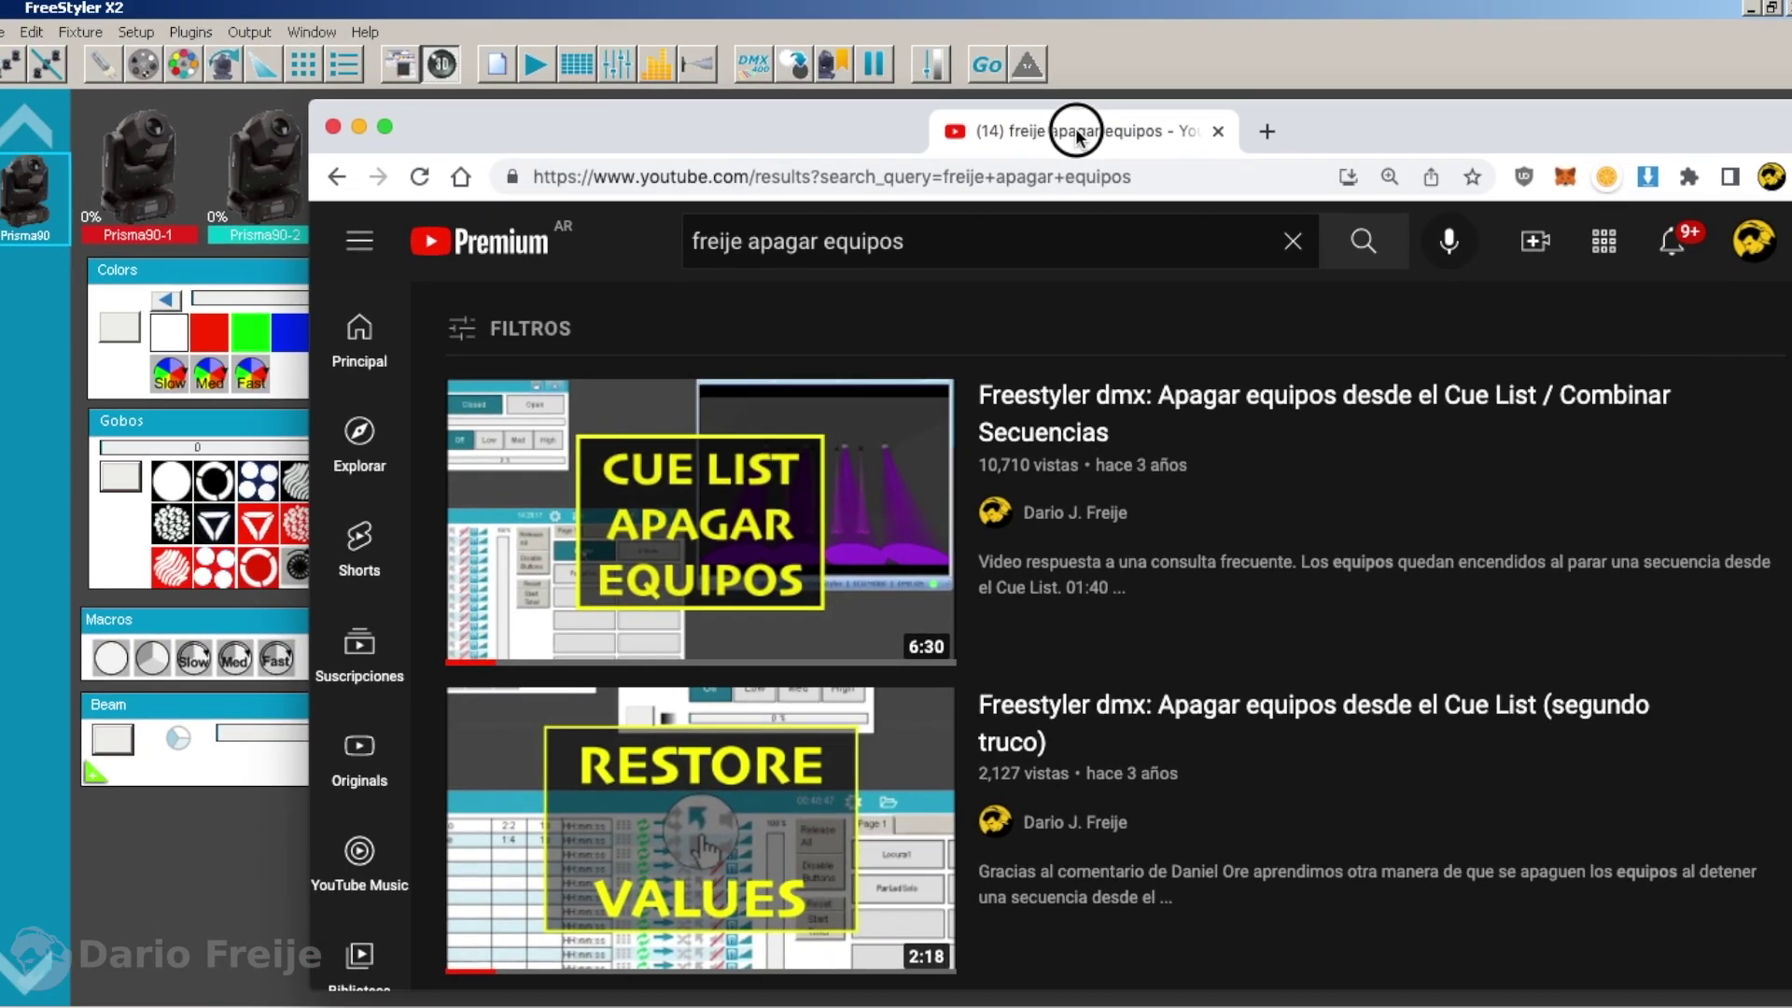
Move the browser window aside and open the lamp of both Prisma90 fixtures so their beams show in Easy View.
drag(1076, 131, 1790, 280)
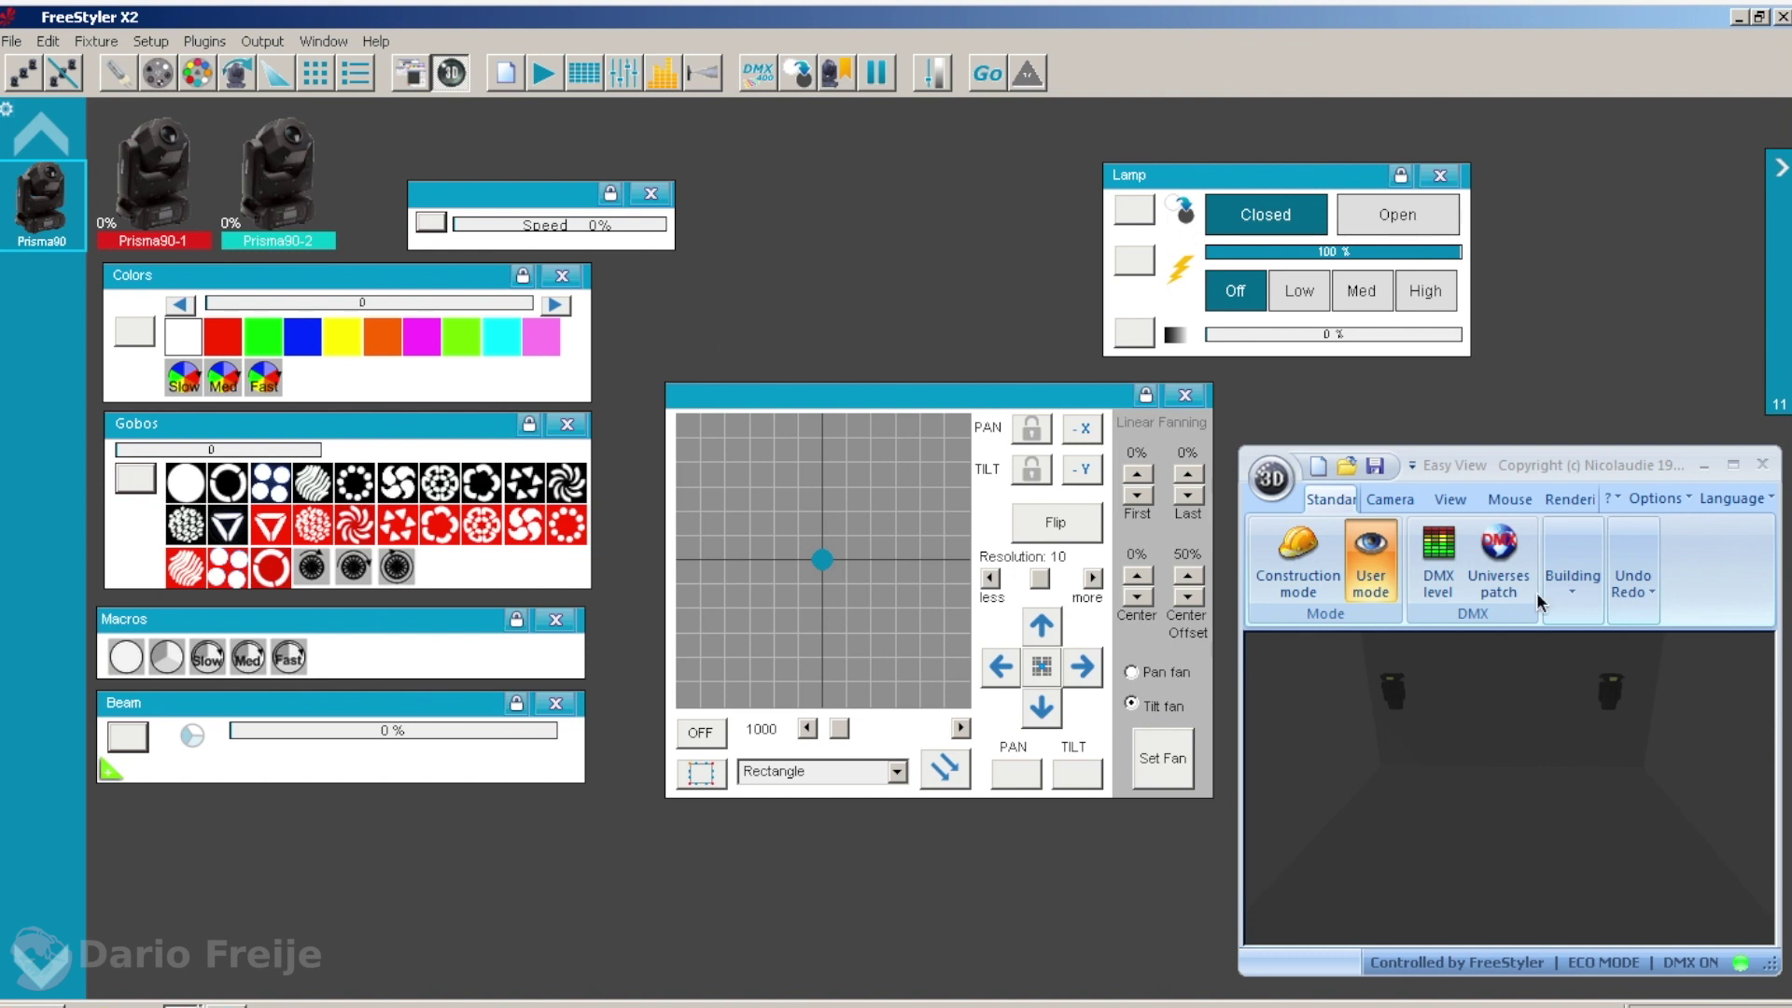
click(1442, 224)
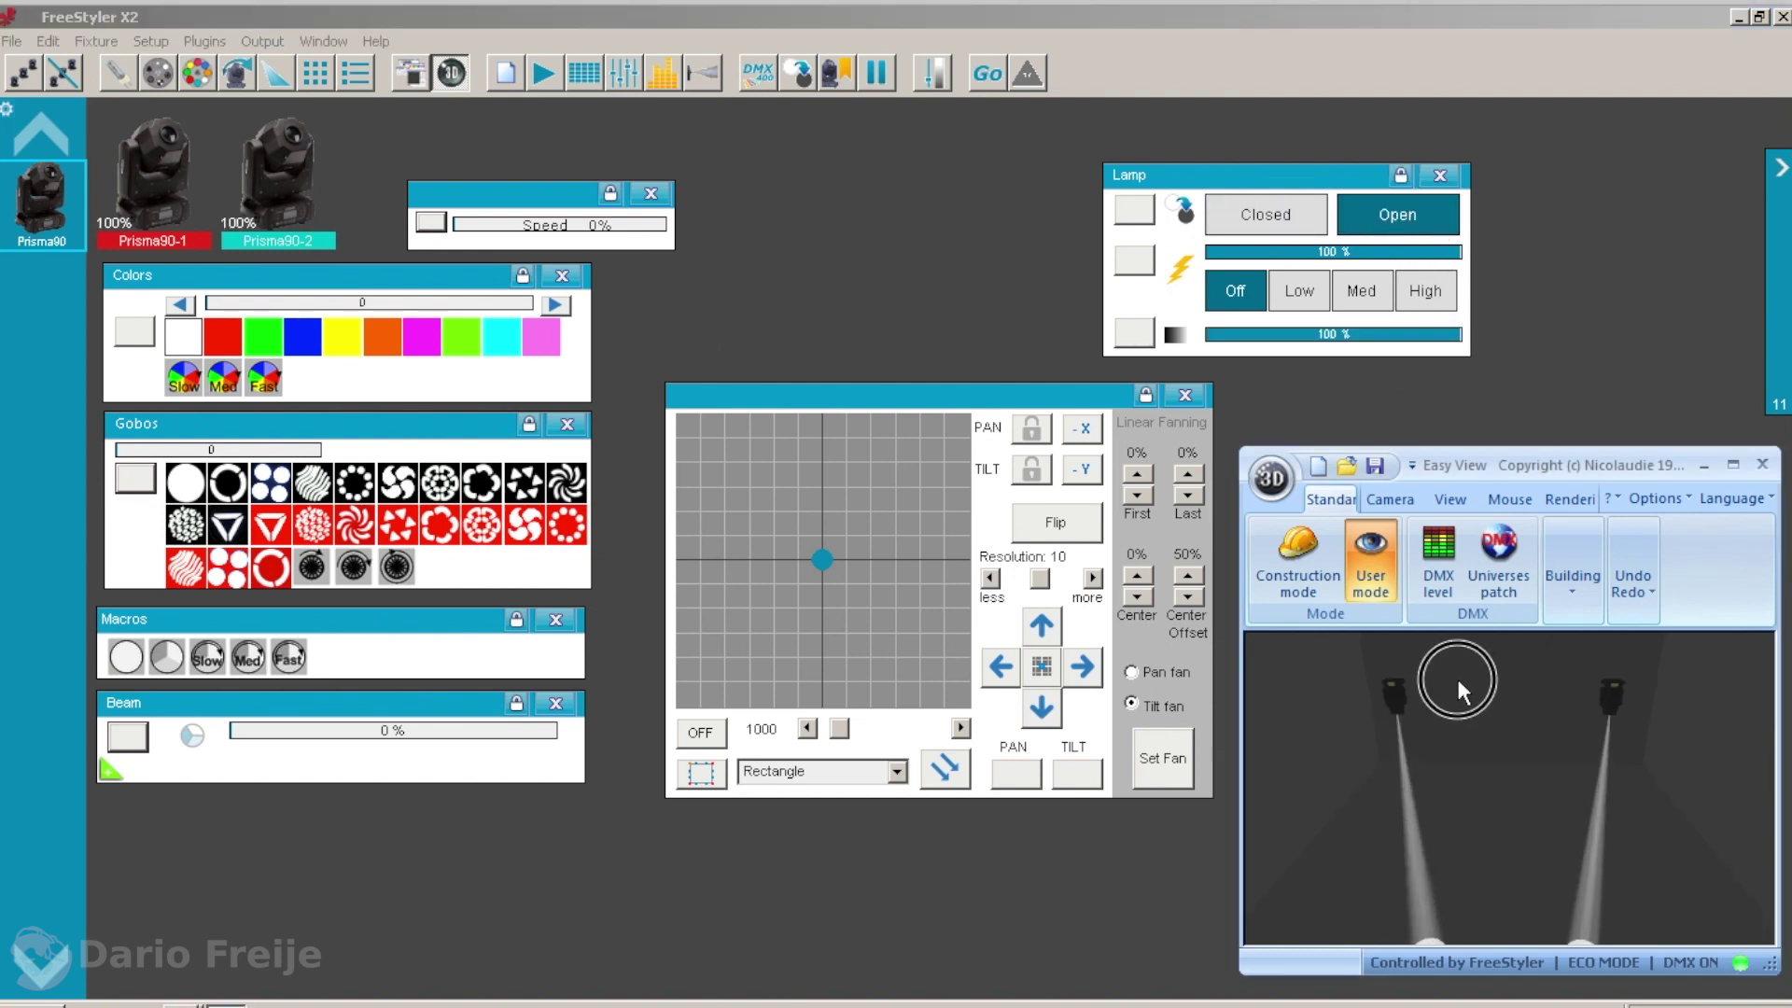
drag(1458, 679, 1472, 720)
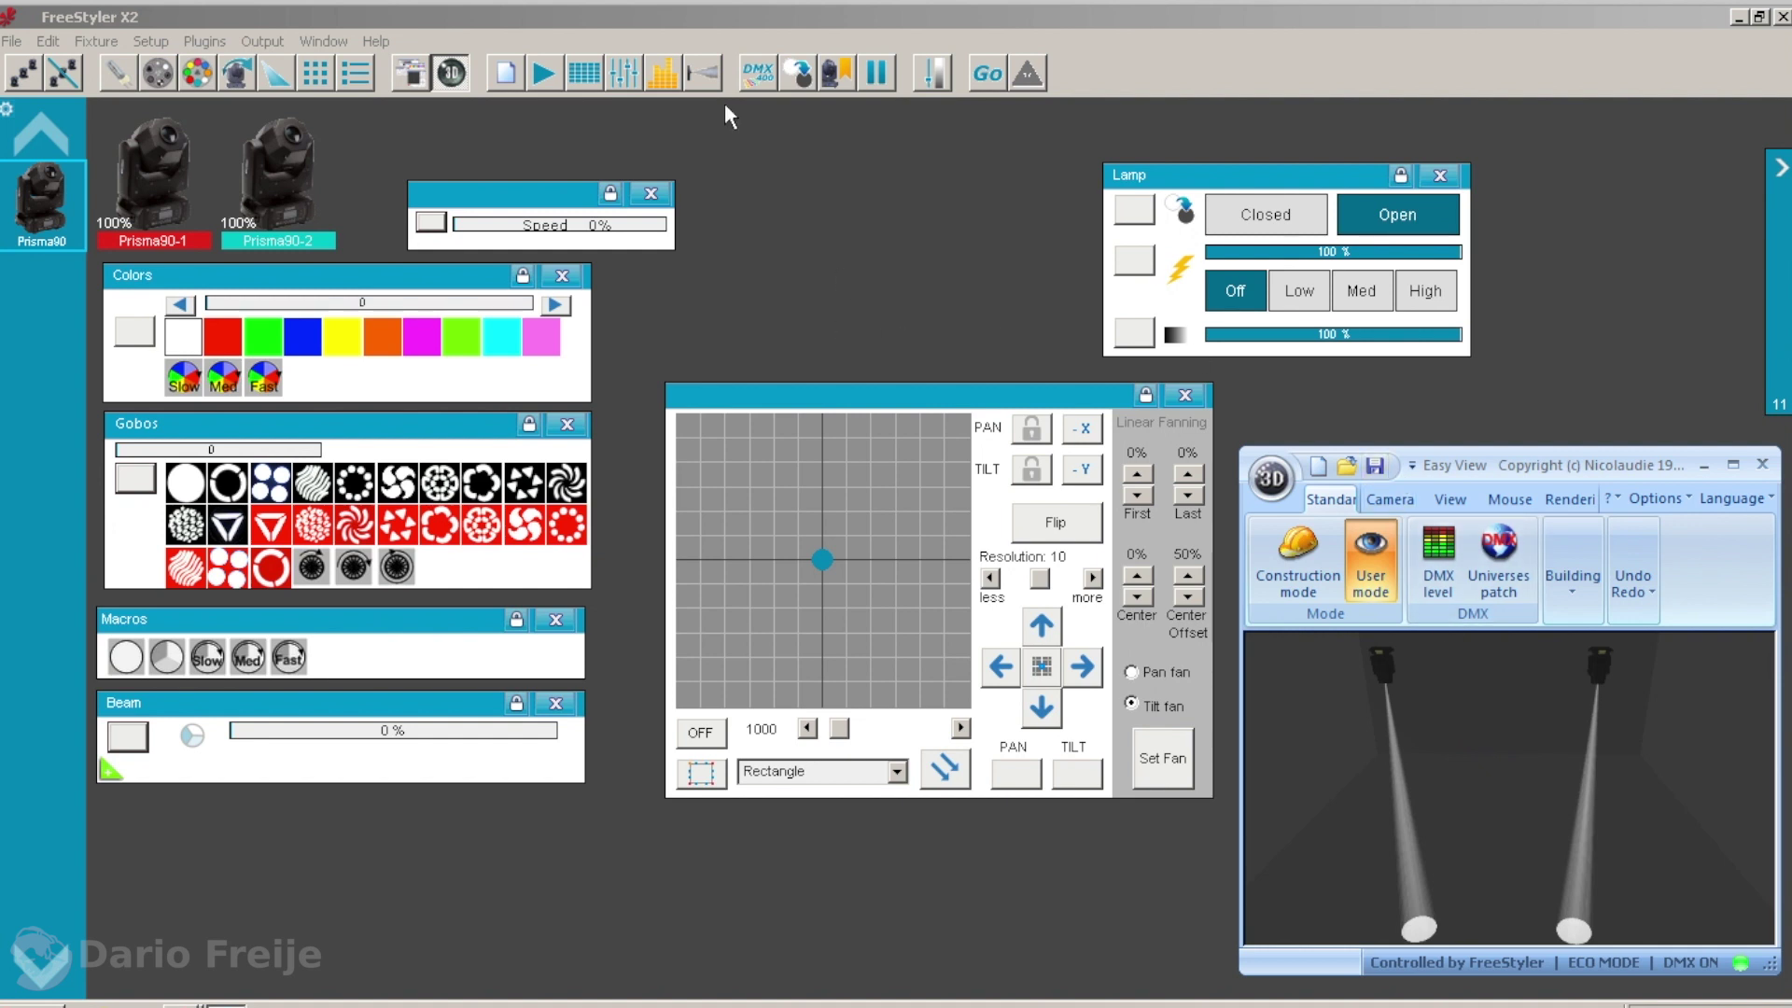
Start a new sequence, display the fixture's channel levels, and set the lamp to Open at 100 % in step 1.
click(507, 75)
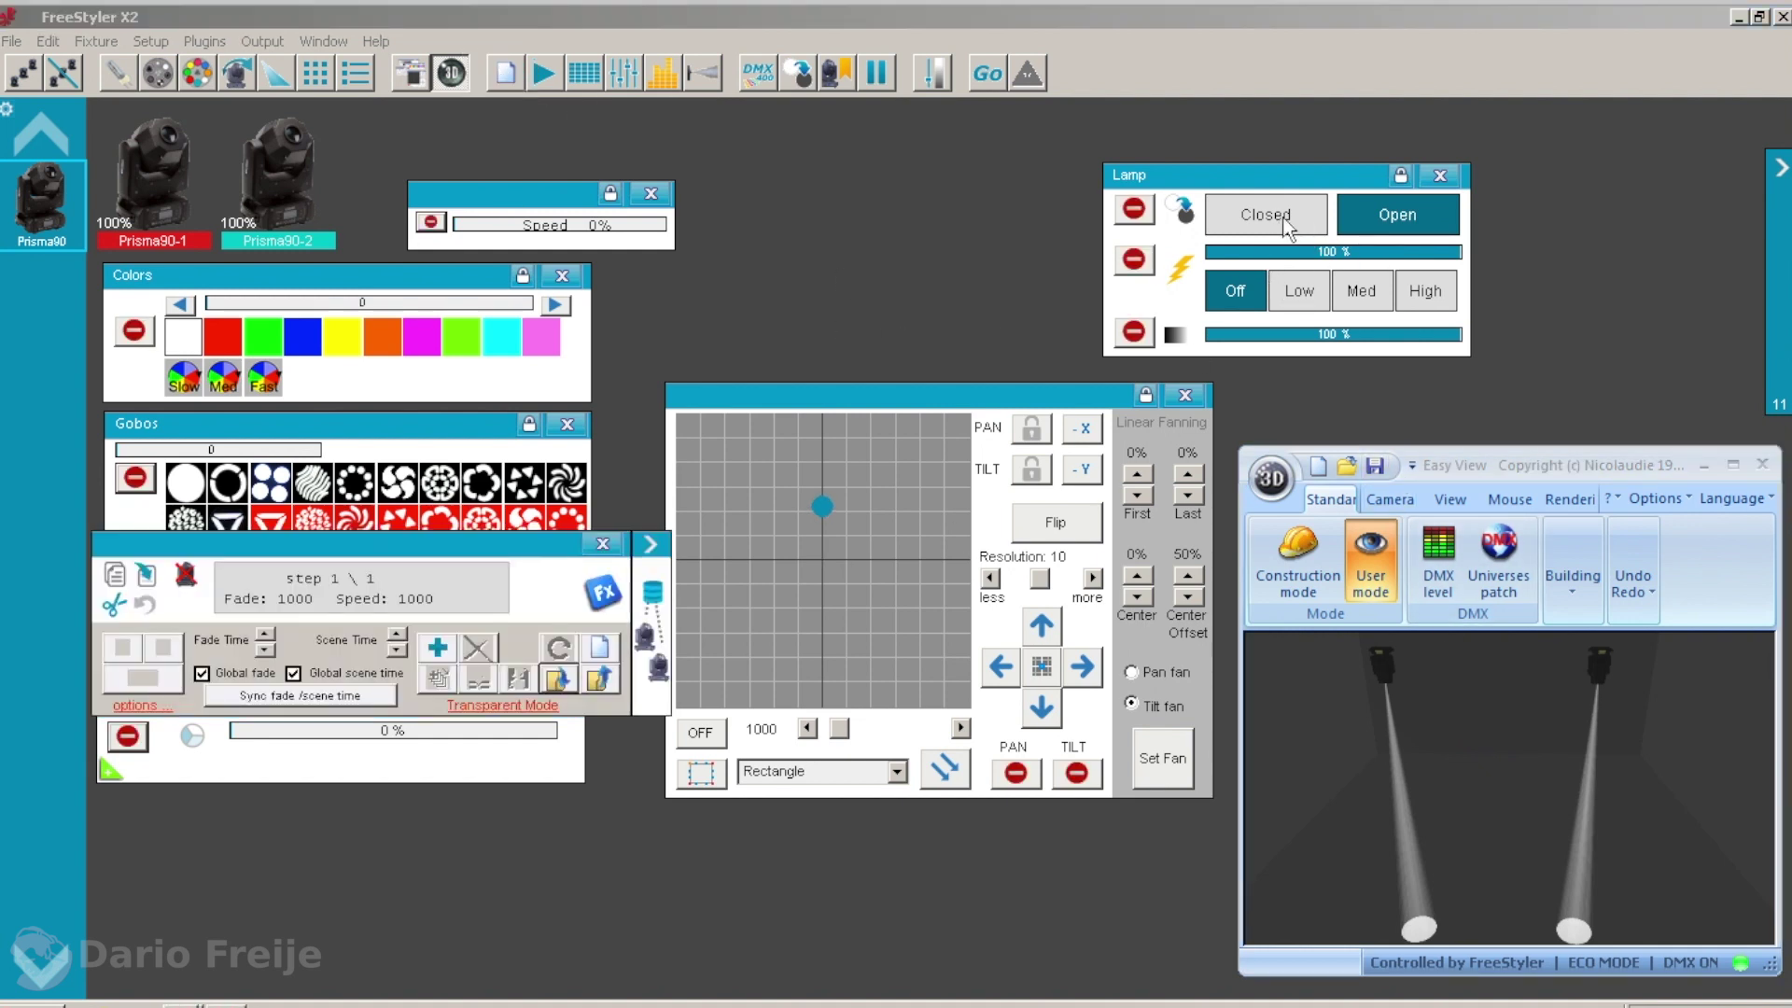
click(1780, 168)
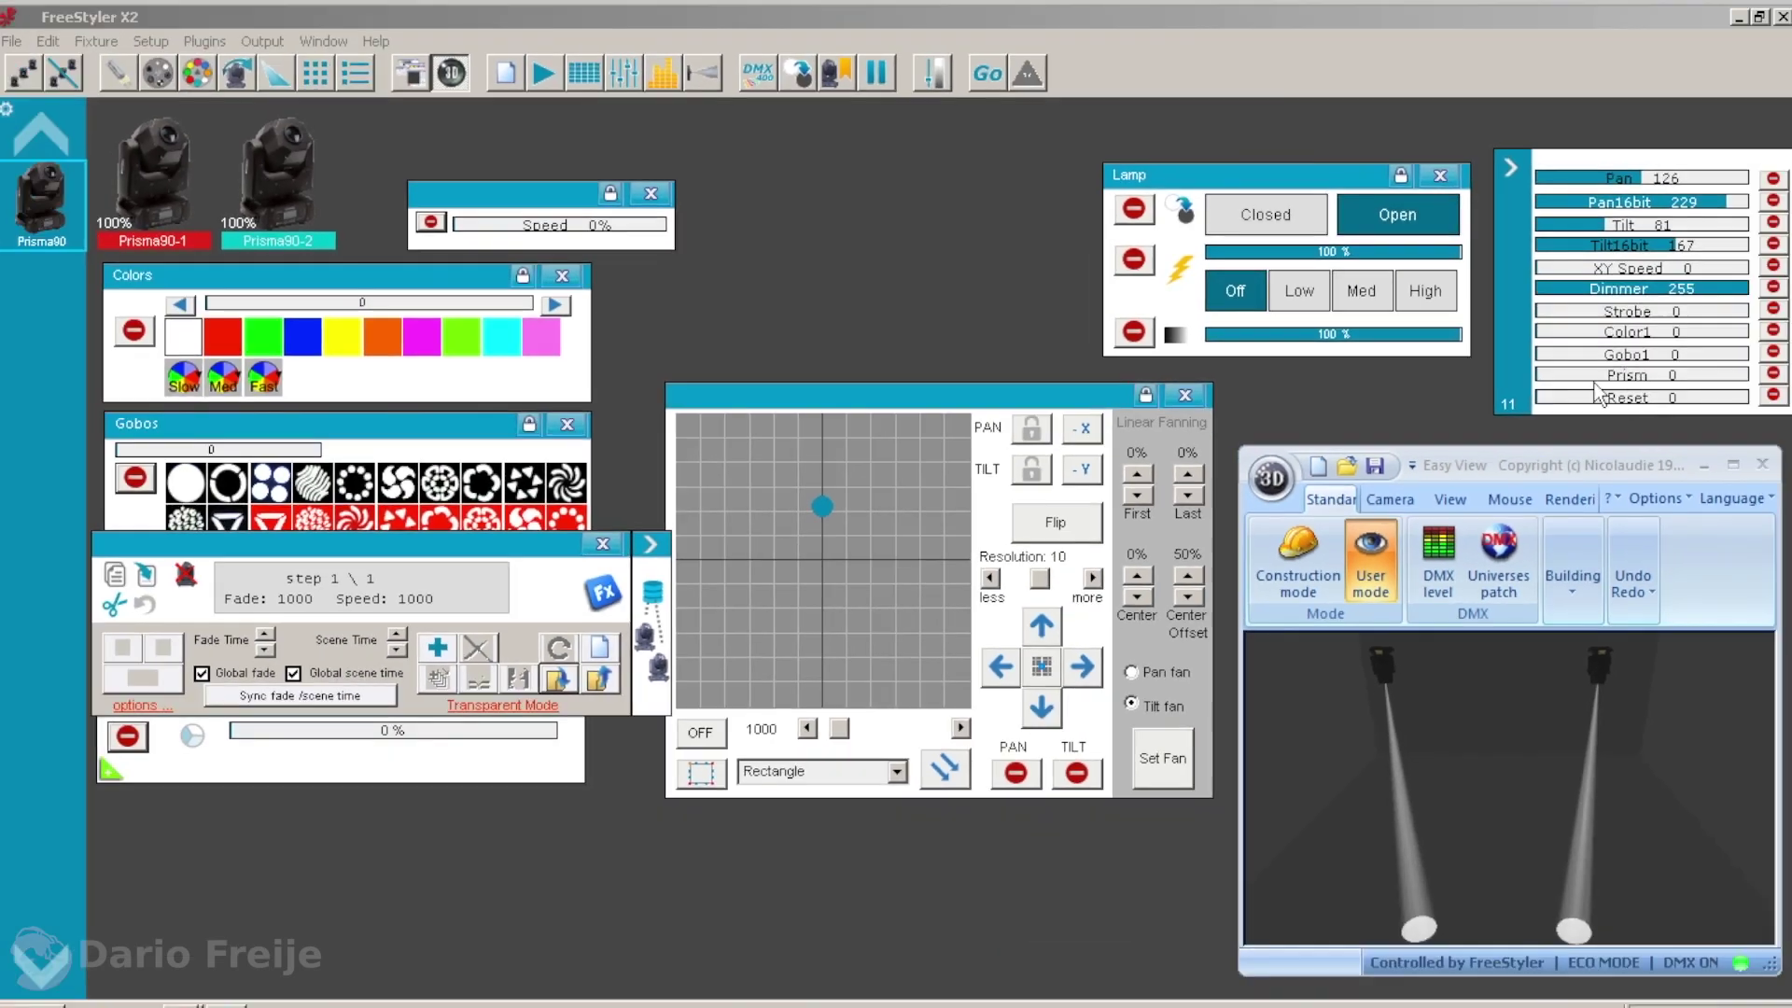
drag(520, 540, 1060, 388)
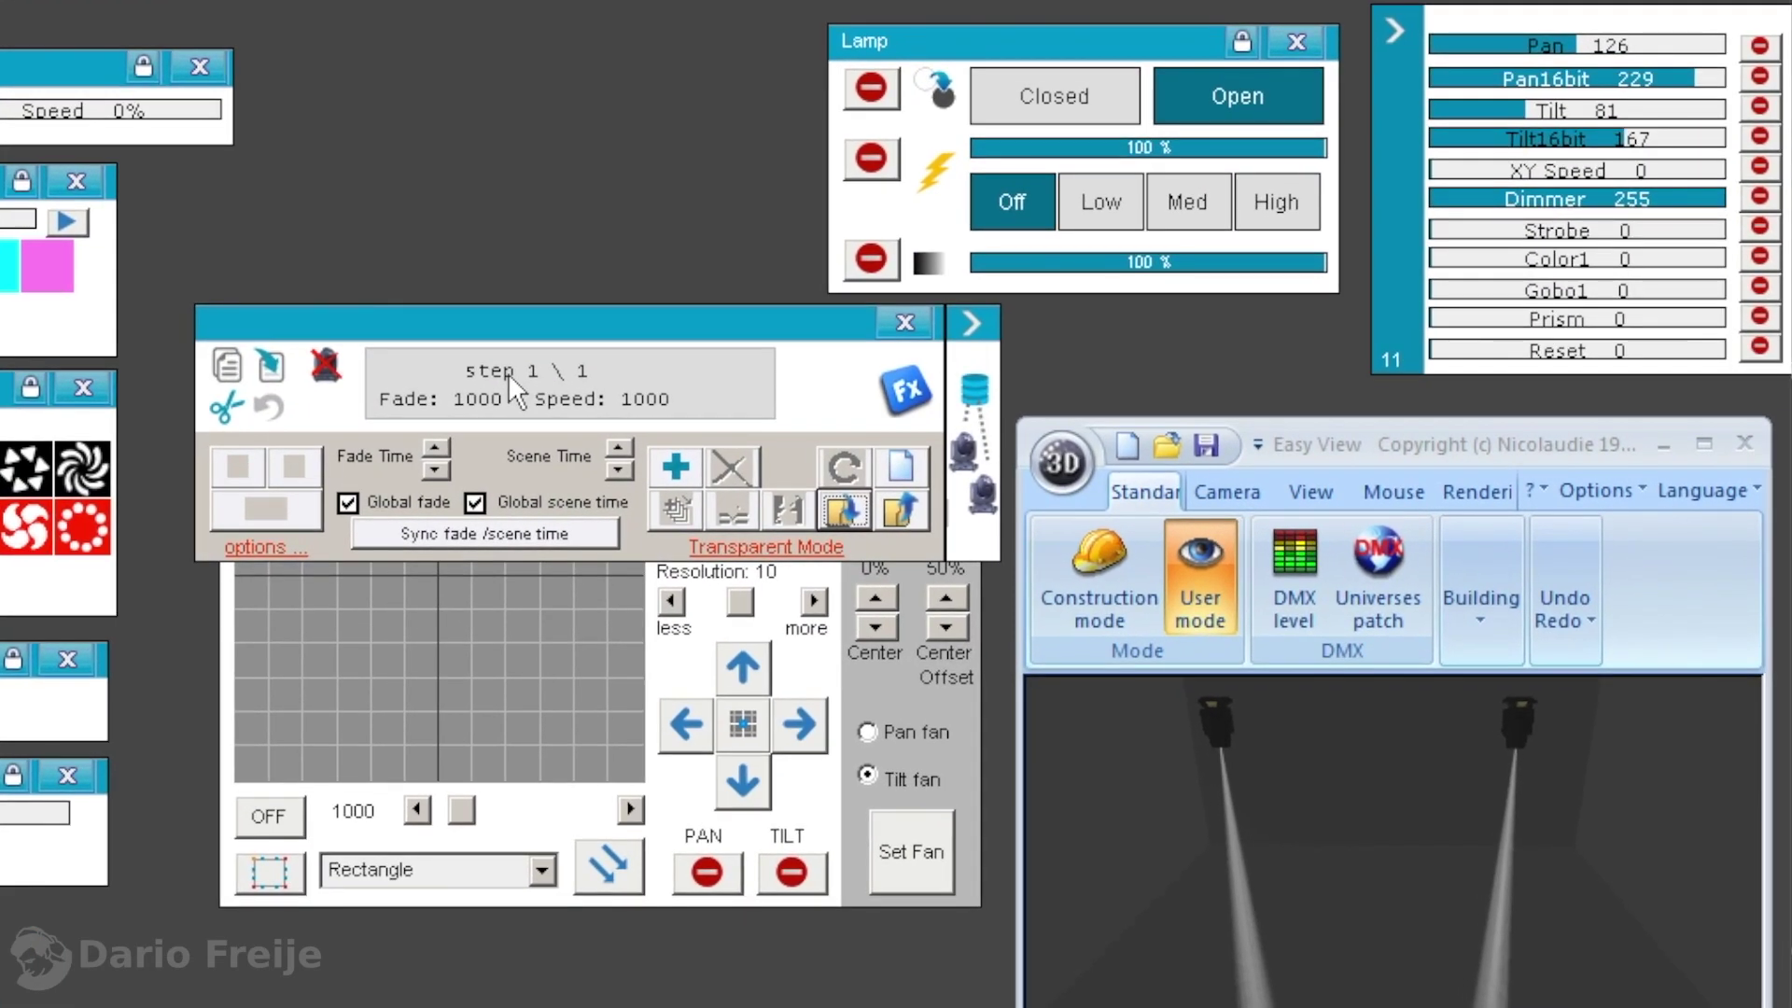
click(1224, 93)
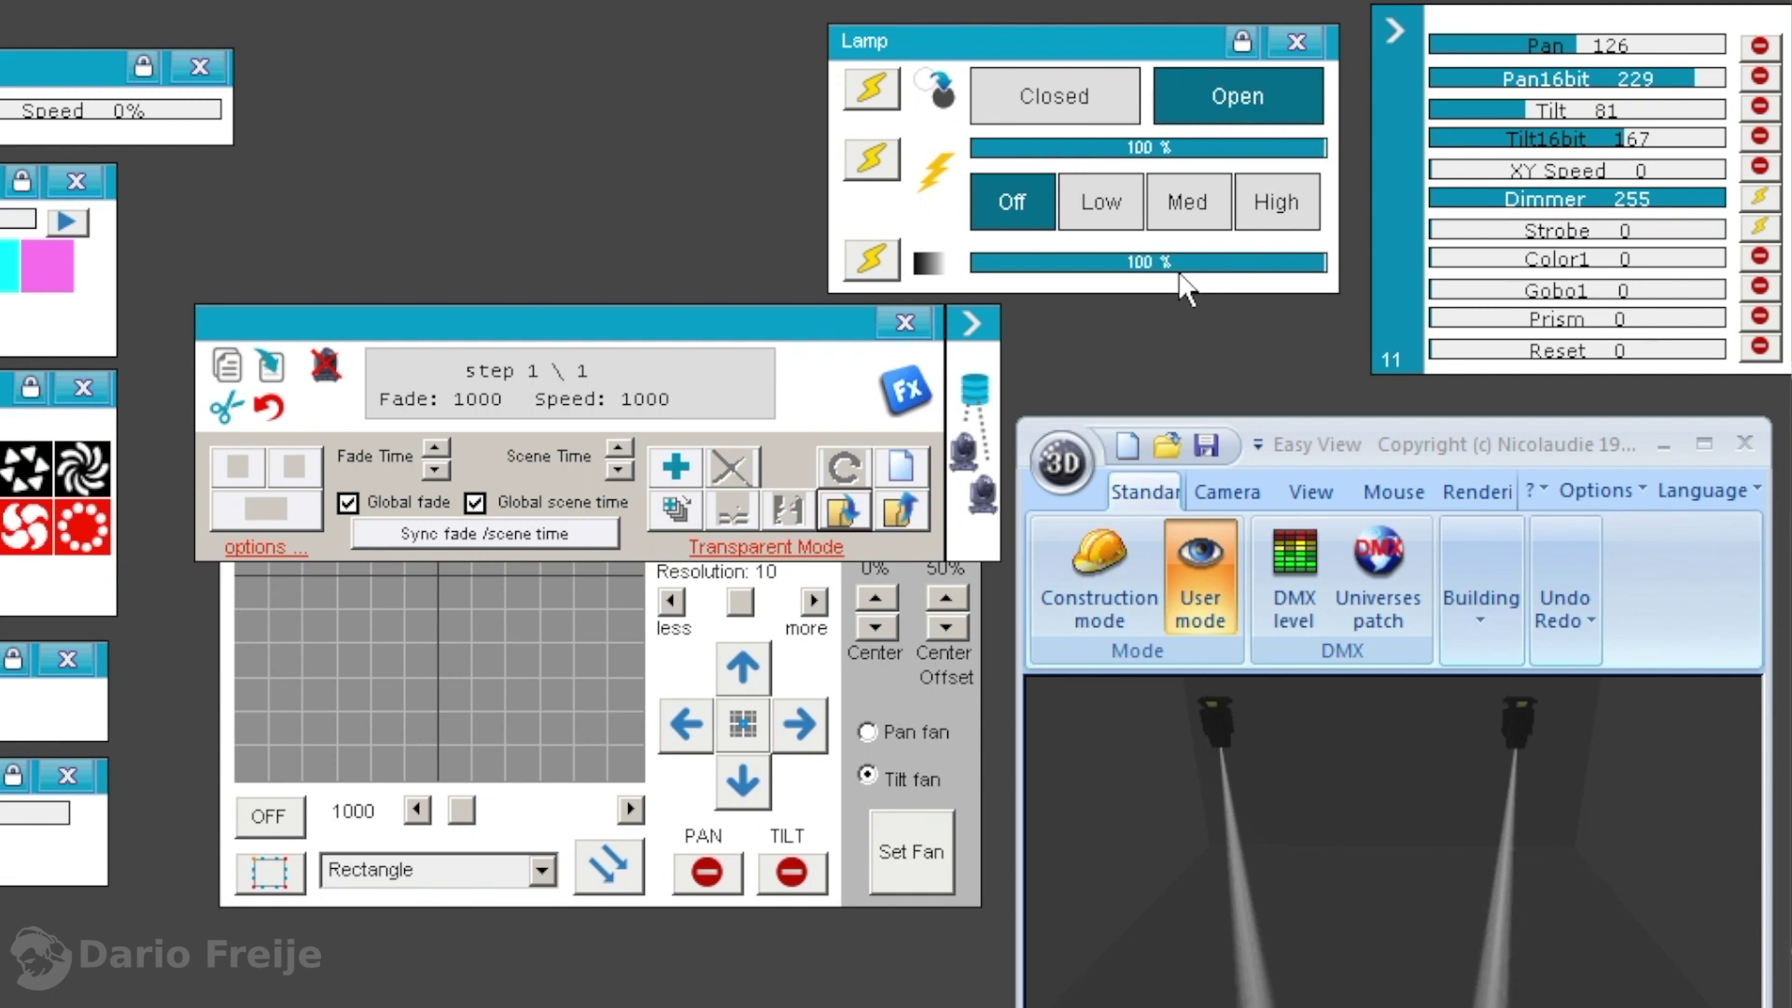
drag(1276, 265, 1356, 271)
Test the strobe channel at 255 and the dimmer at about 11 %, then return them to 0 and 100 %.
click(1756, 233)
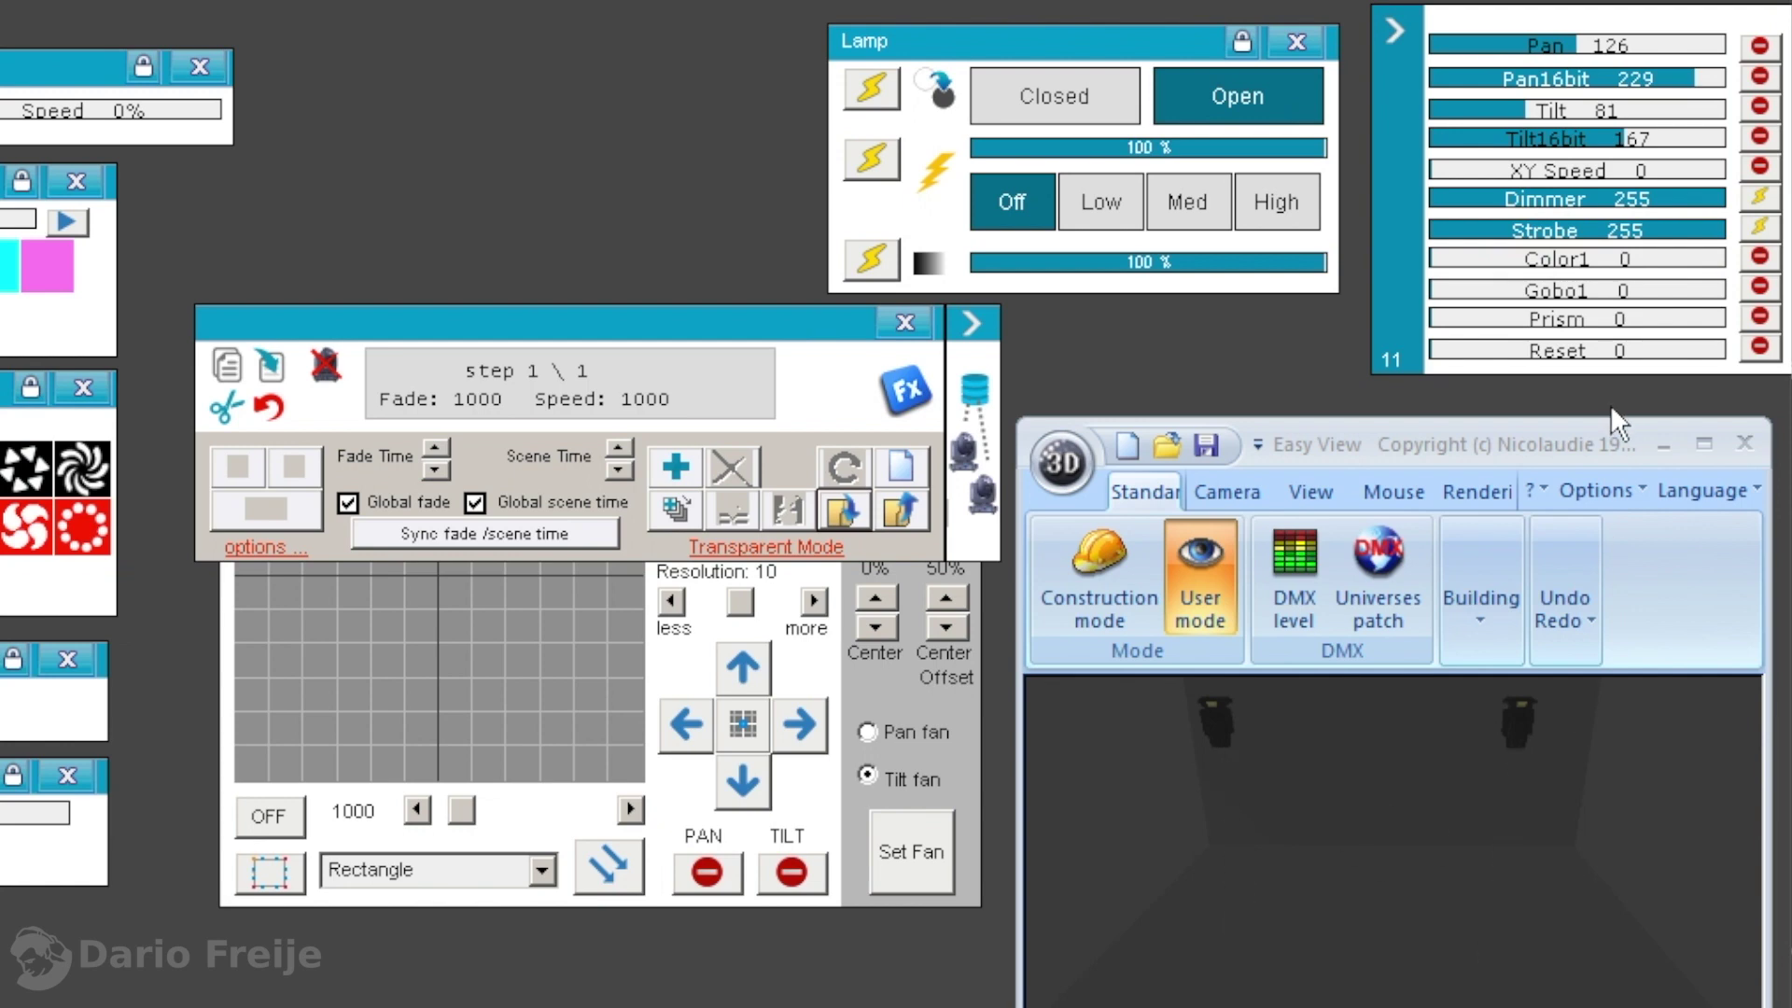
click(1759, 229)
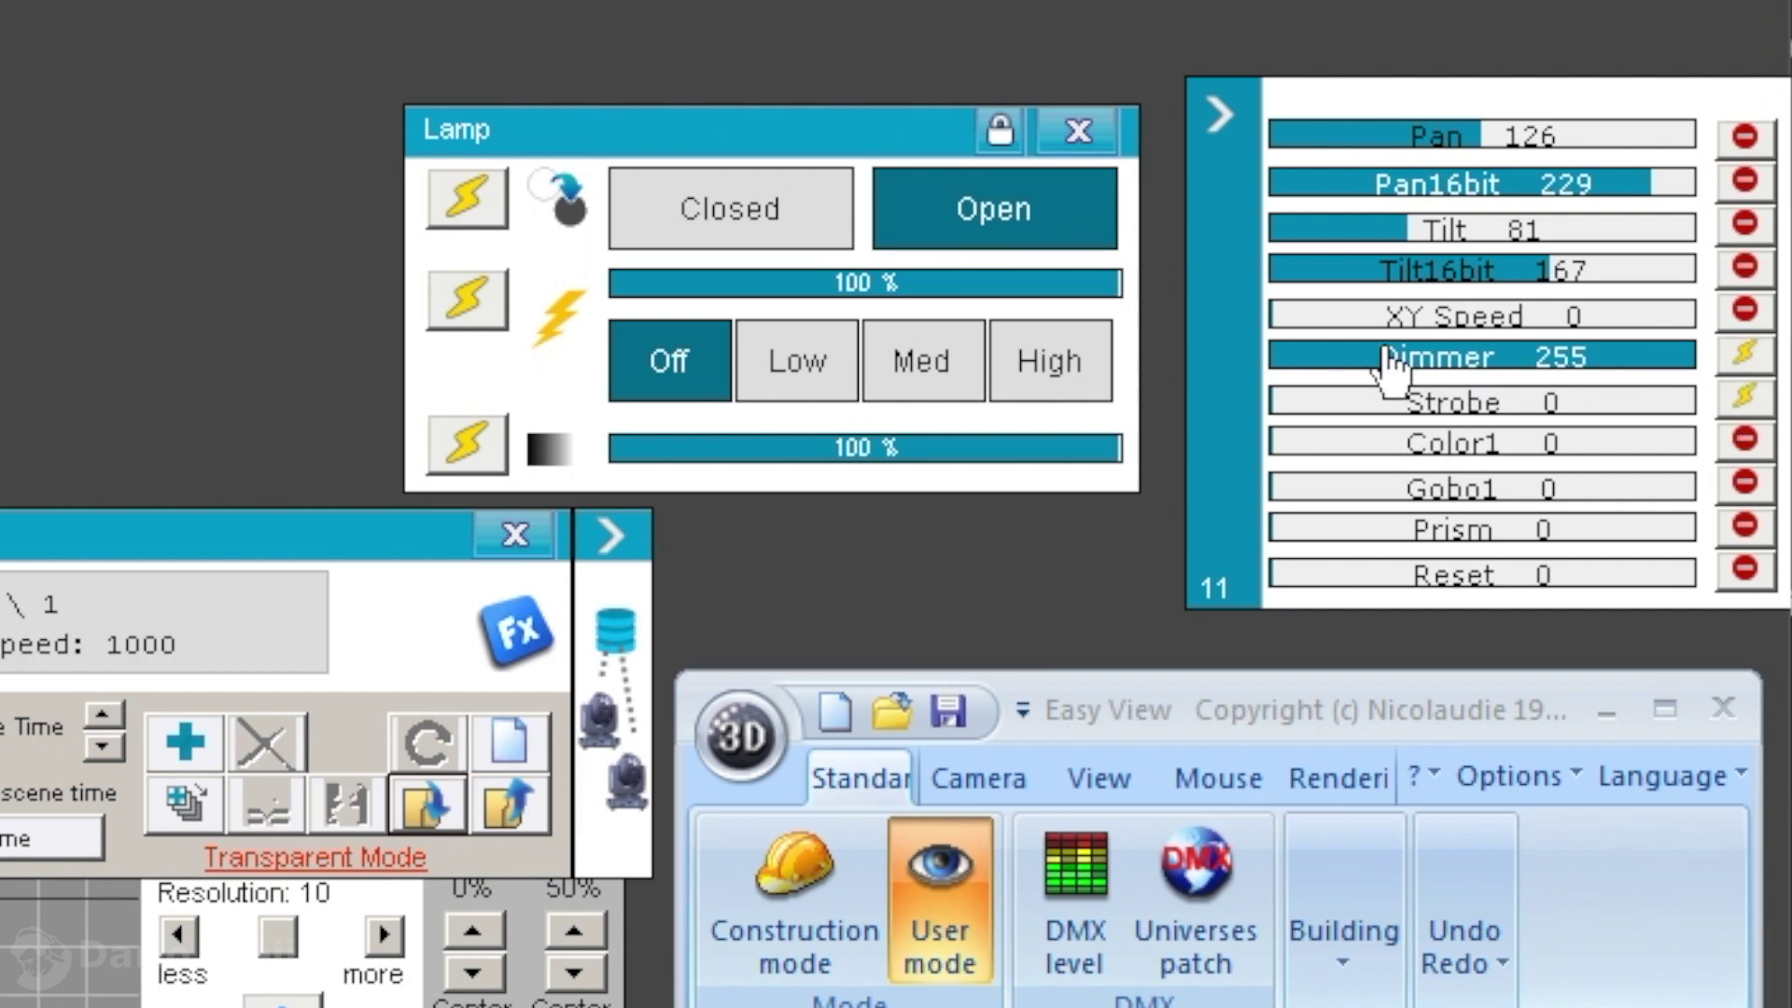
mouse_move(1367, 415)
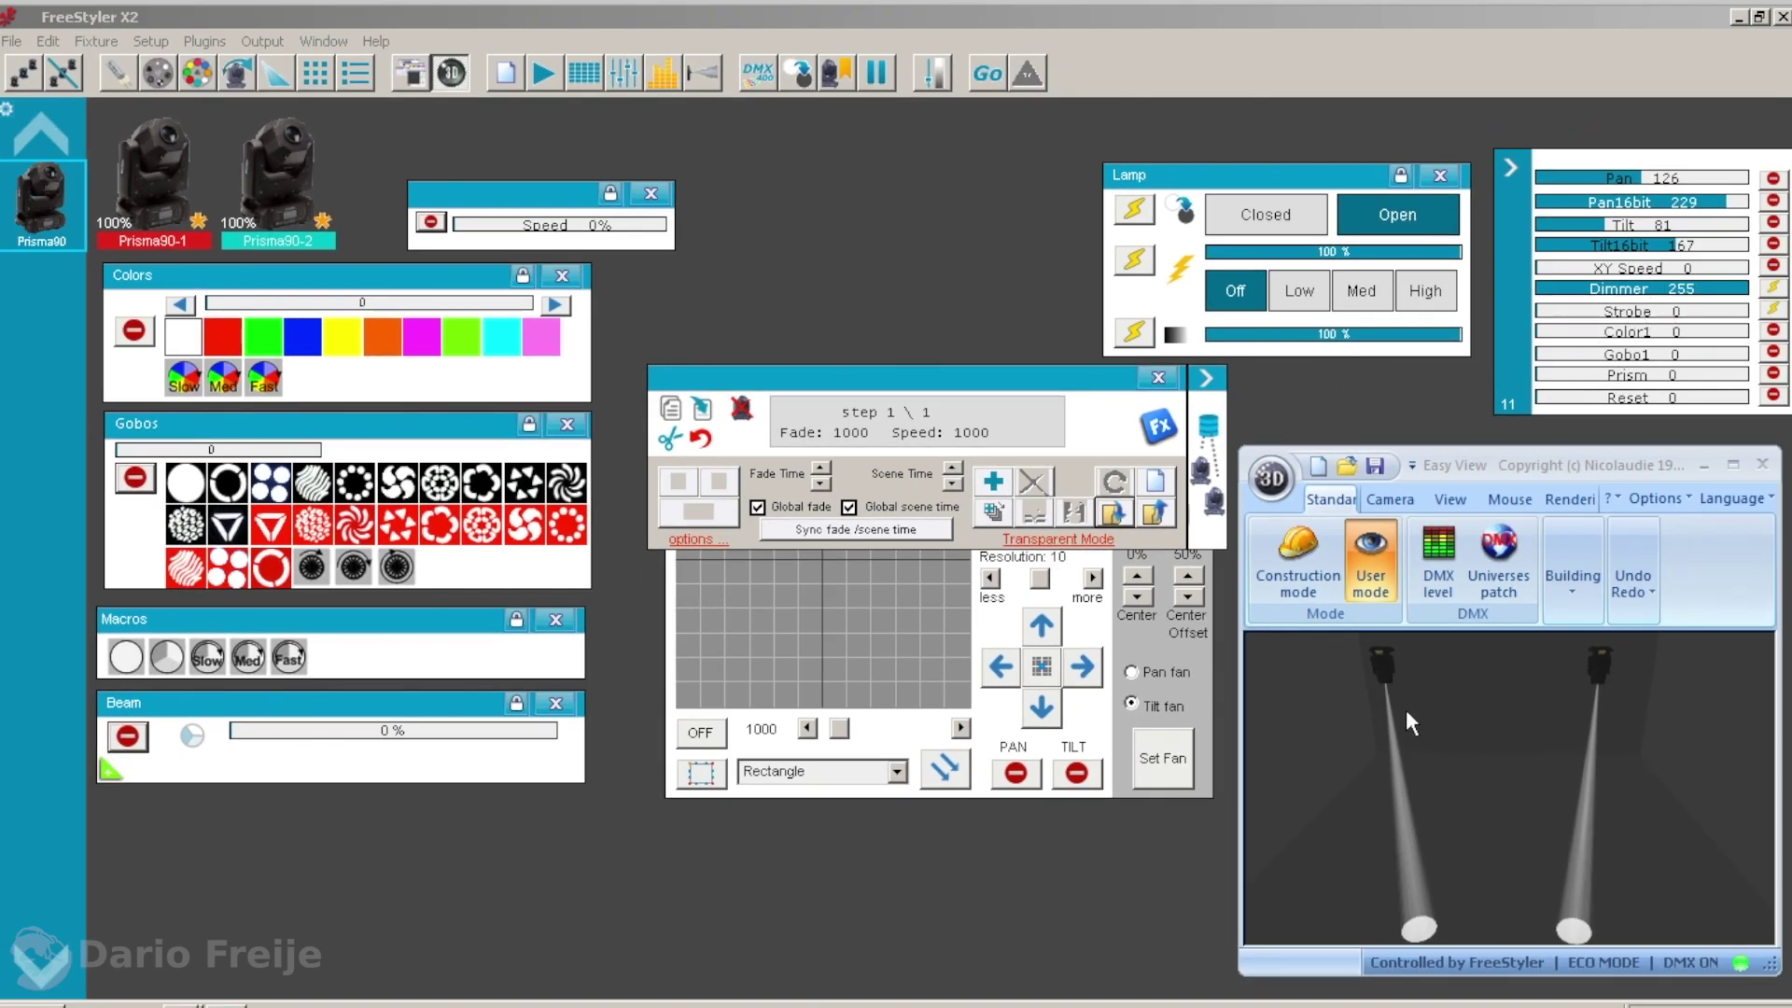
click(1360, 290)
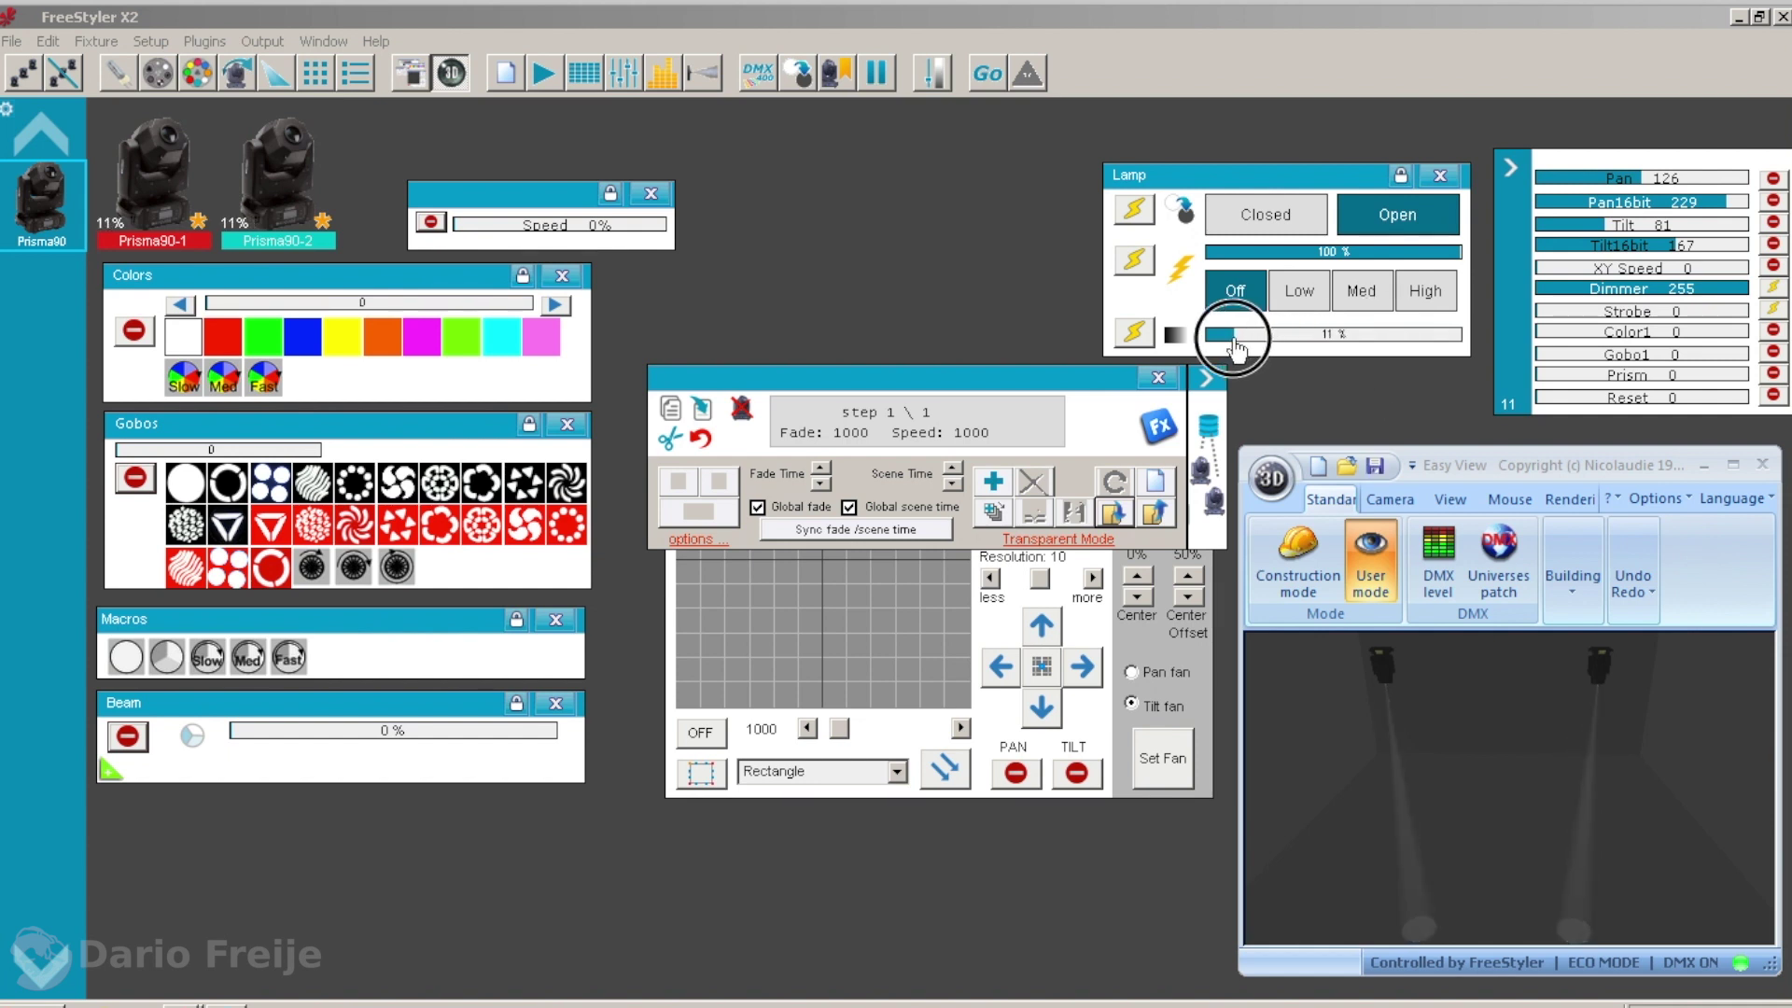
click(1235, 290)
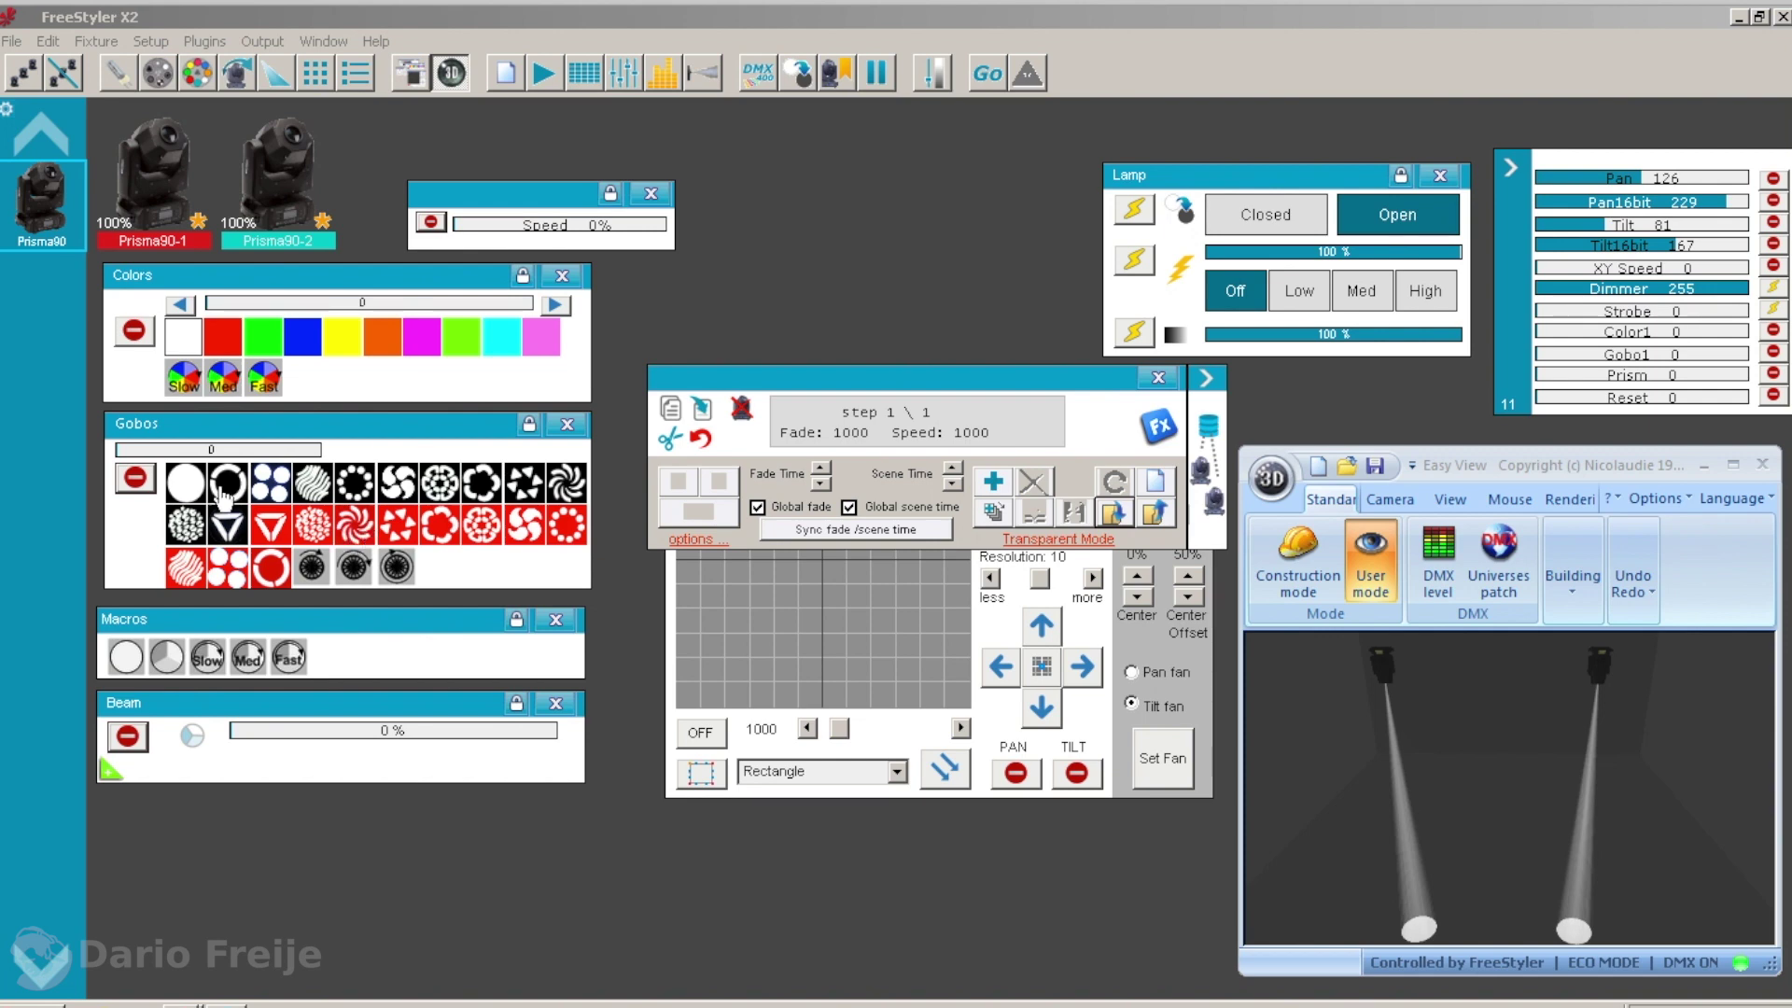
Aim both moving heads at about pan 125 and tilt 95 on the position grid.
click(820, 630)
drag(811, 609, 817, 520)
click(843, 367)
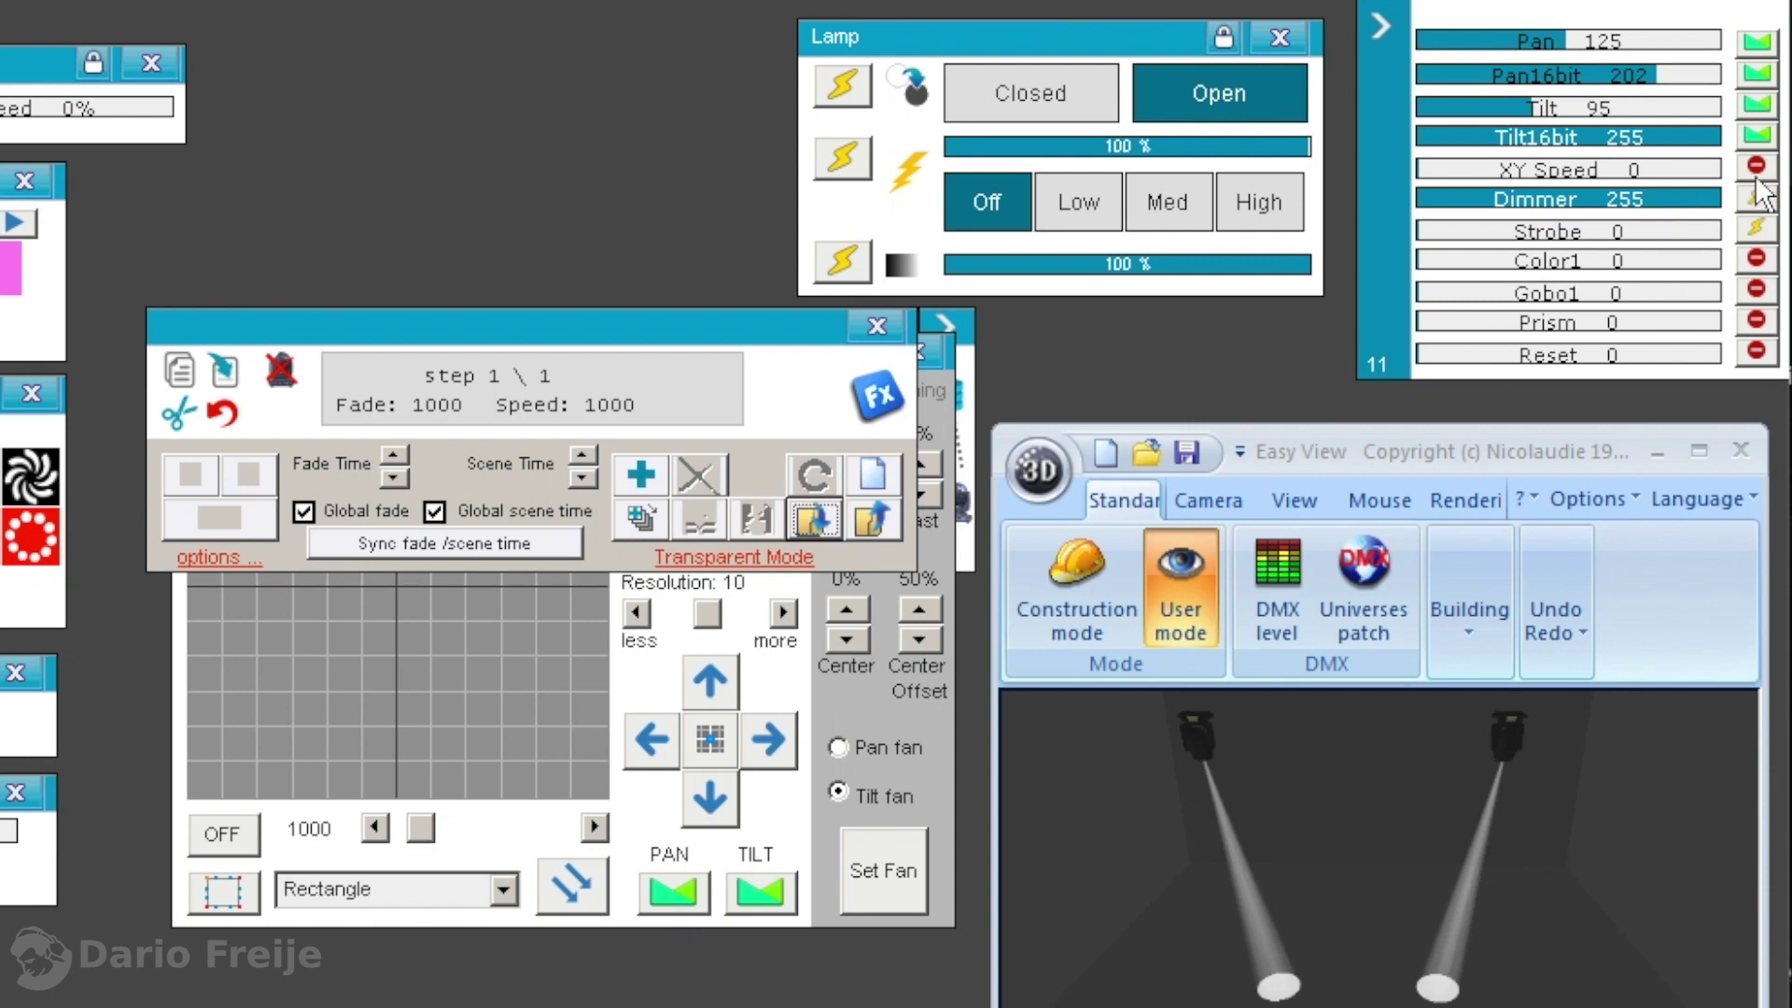
Disable the pan and tilt channels, including their 16-bit ones, in step 1 of the sequence.
click(1760, 108)
click(1760, 109)
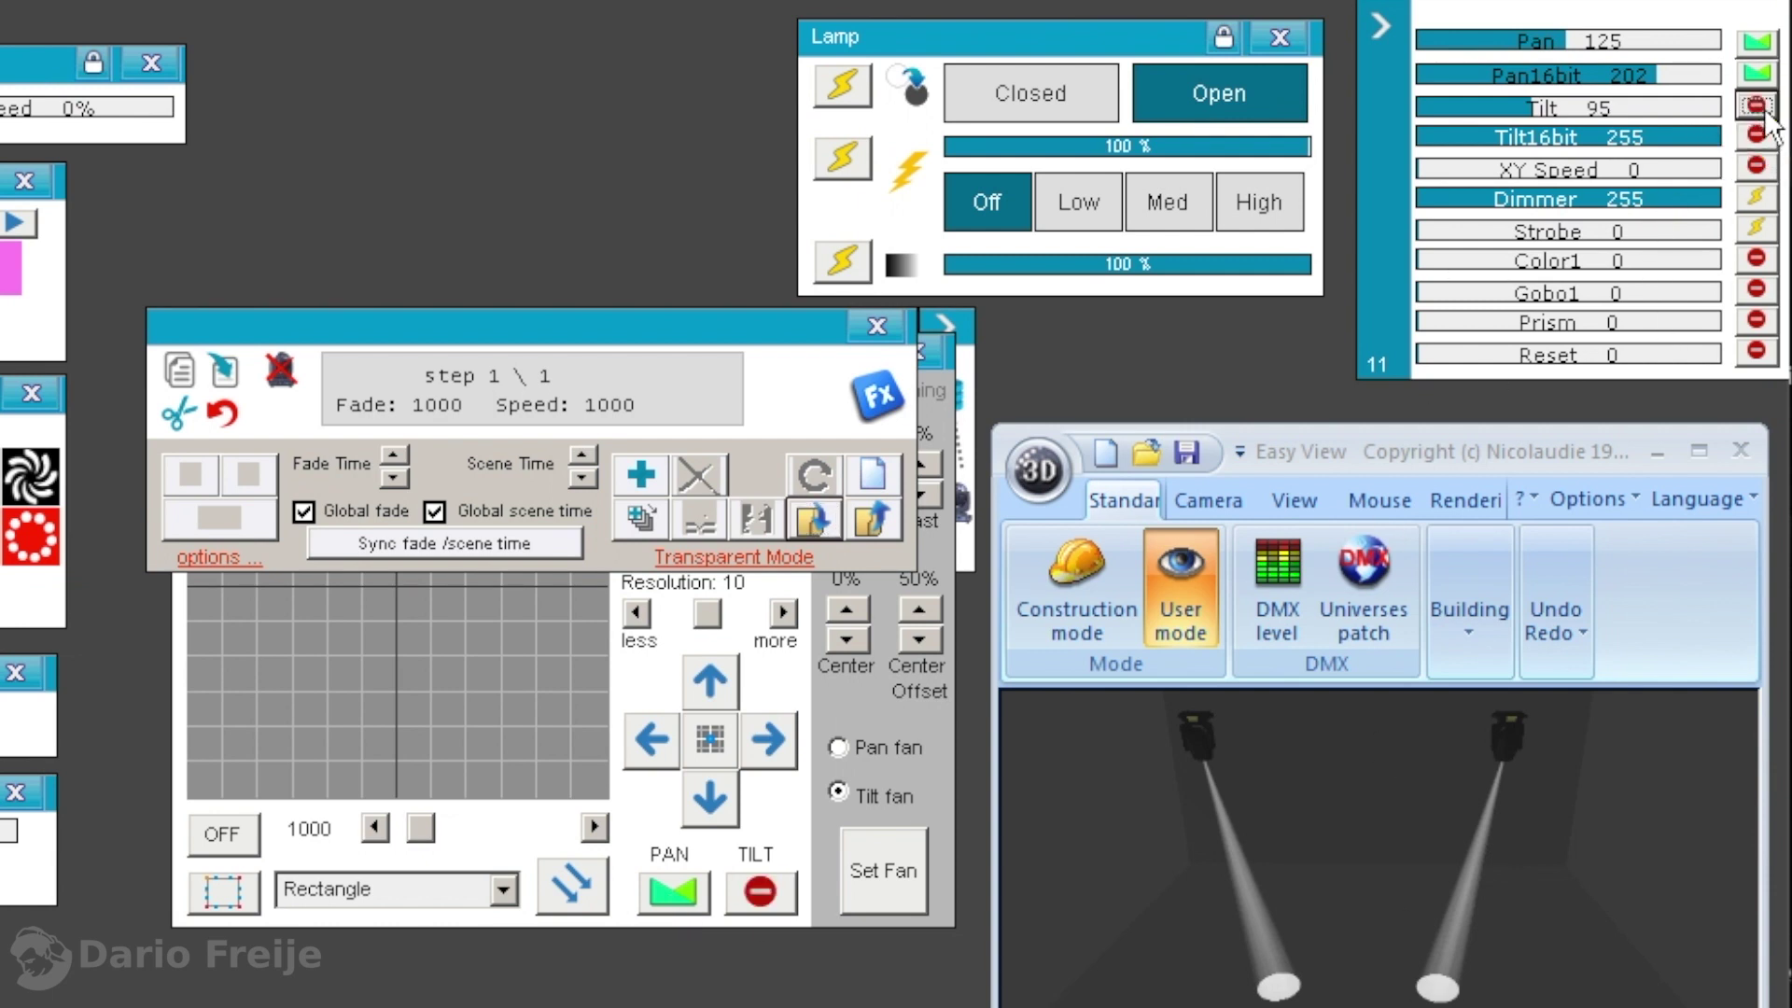
click(1757, 73)
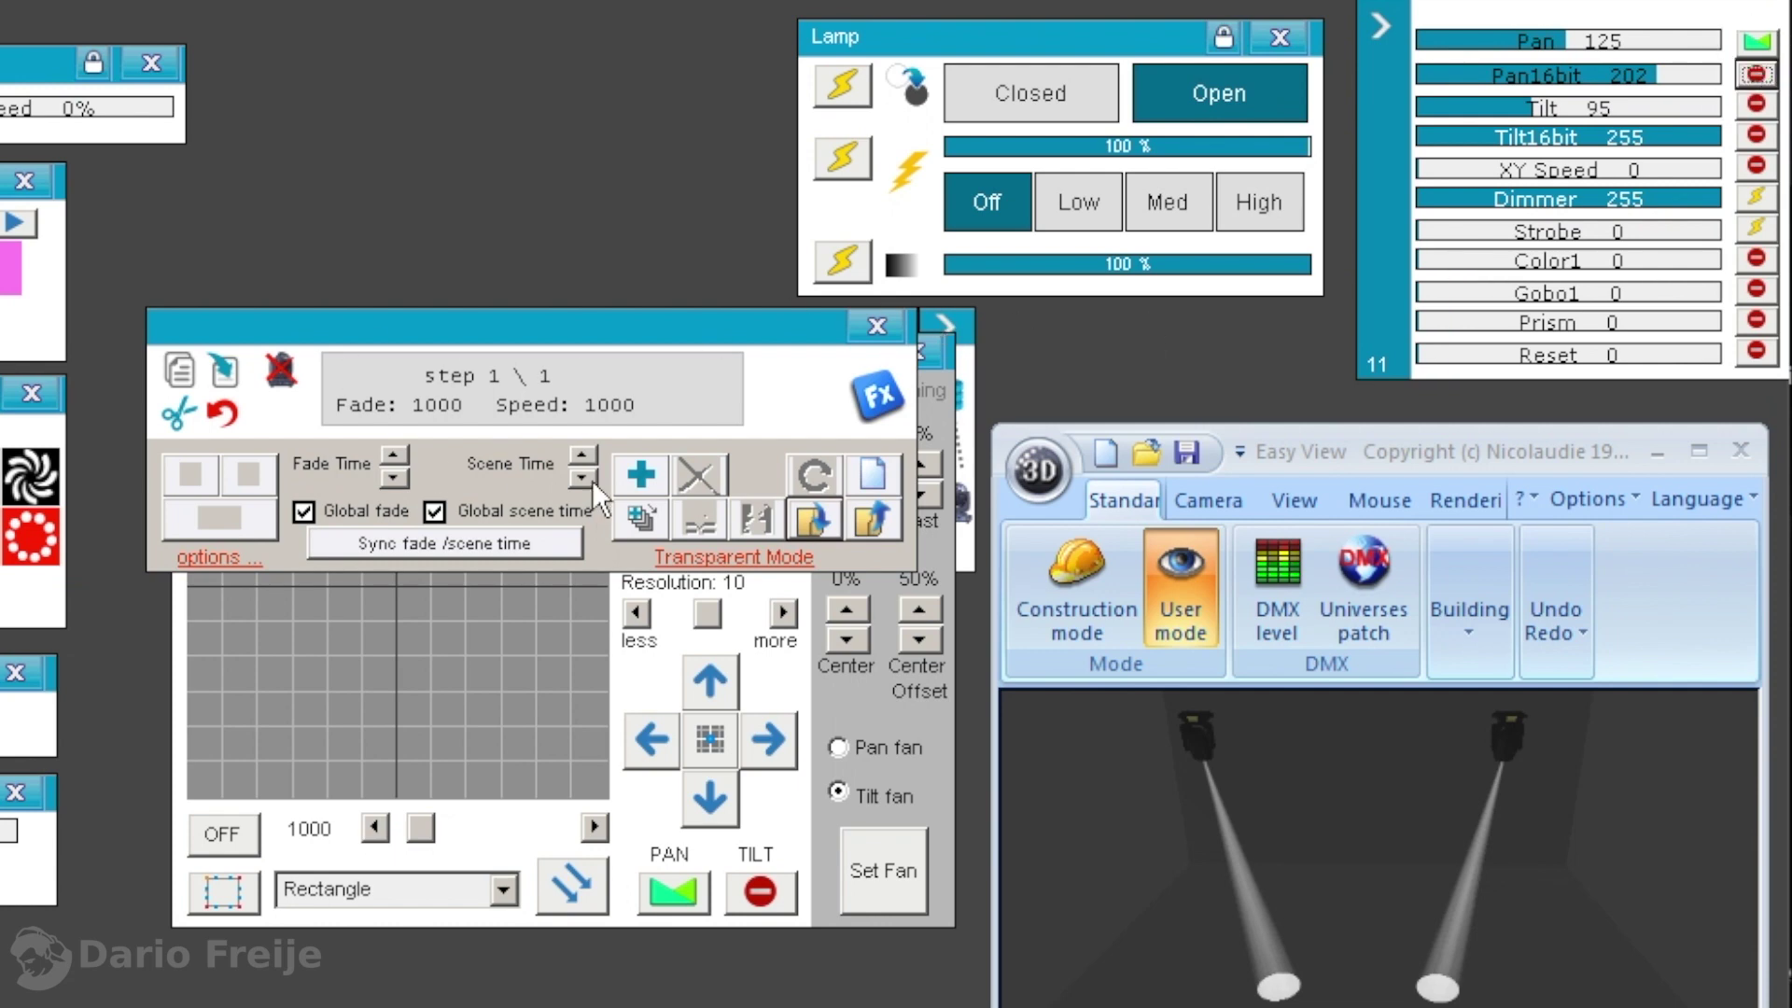
click(1756, 41)
click(1756, 41)
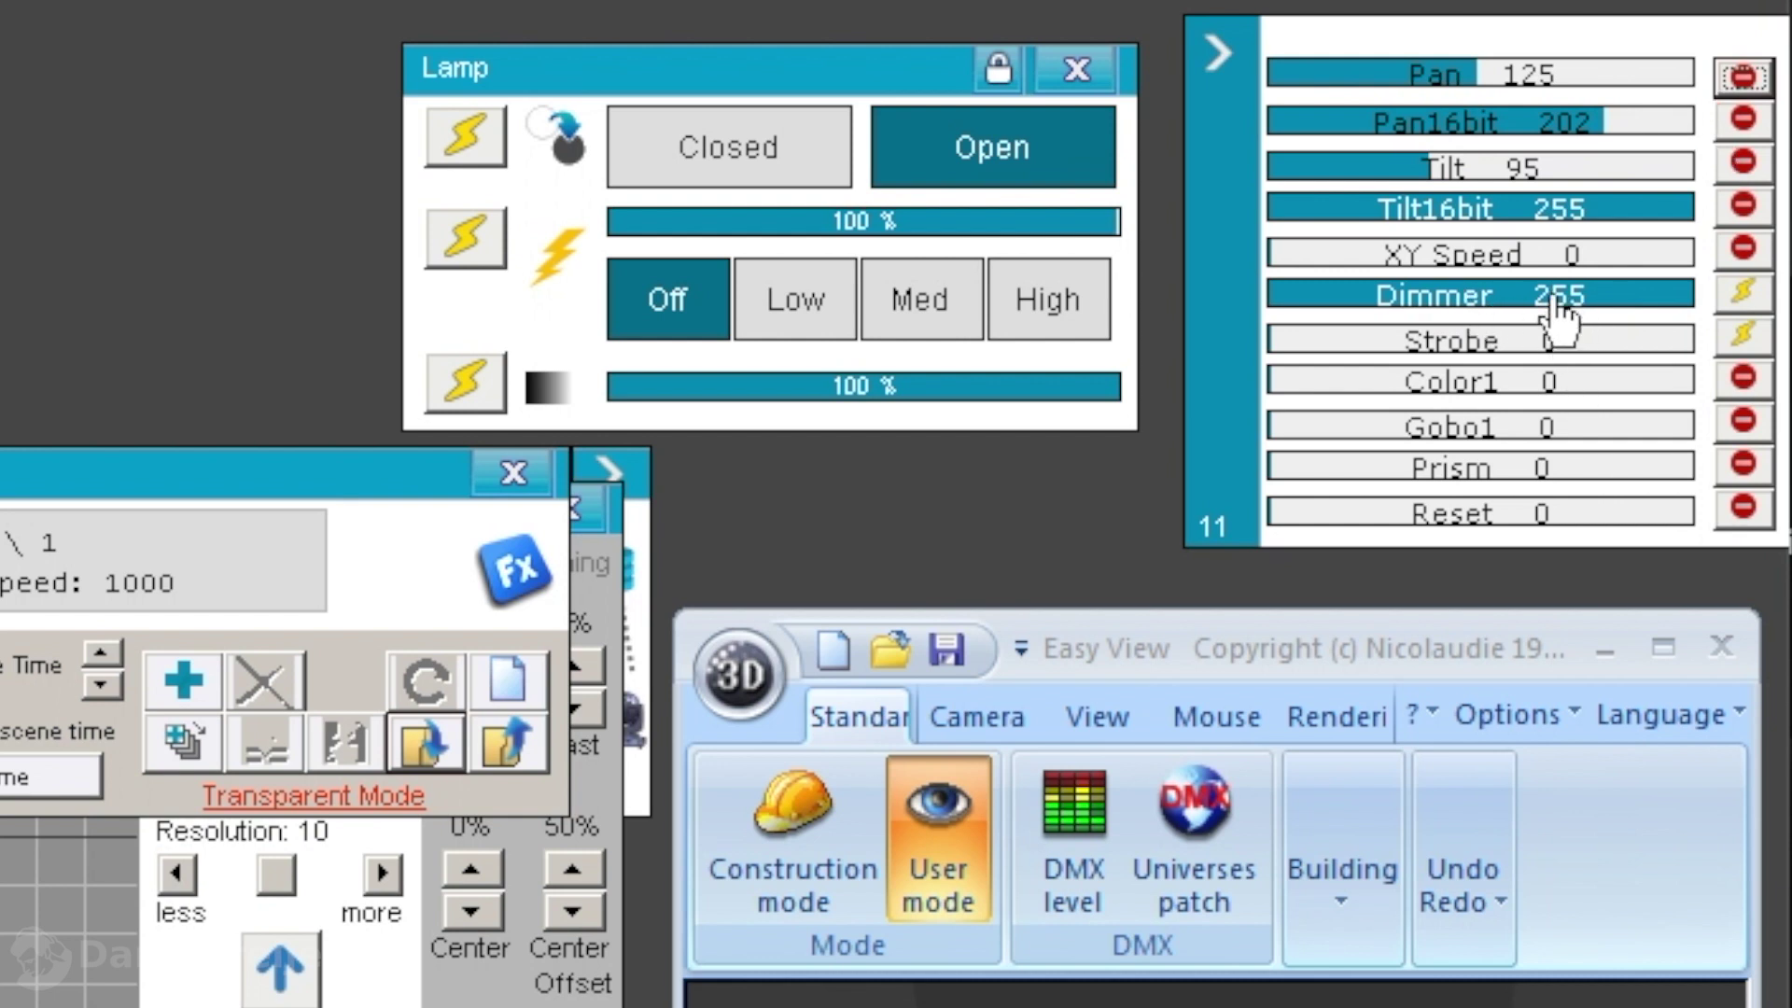
Cycle the Dimmer and Strobe channels through the disabled, fade and snap modes, ending with both on snap.
click(1743, 300)
click(1743, 336)
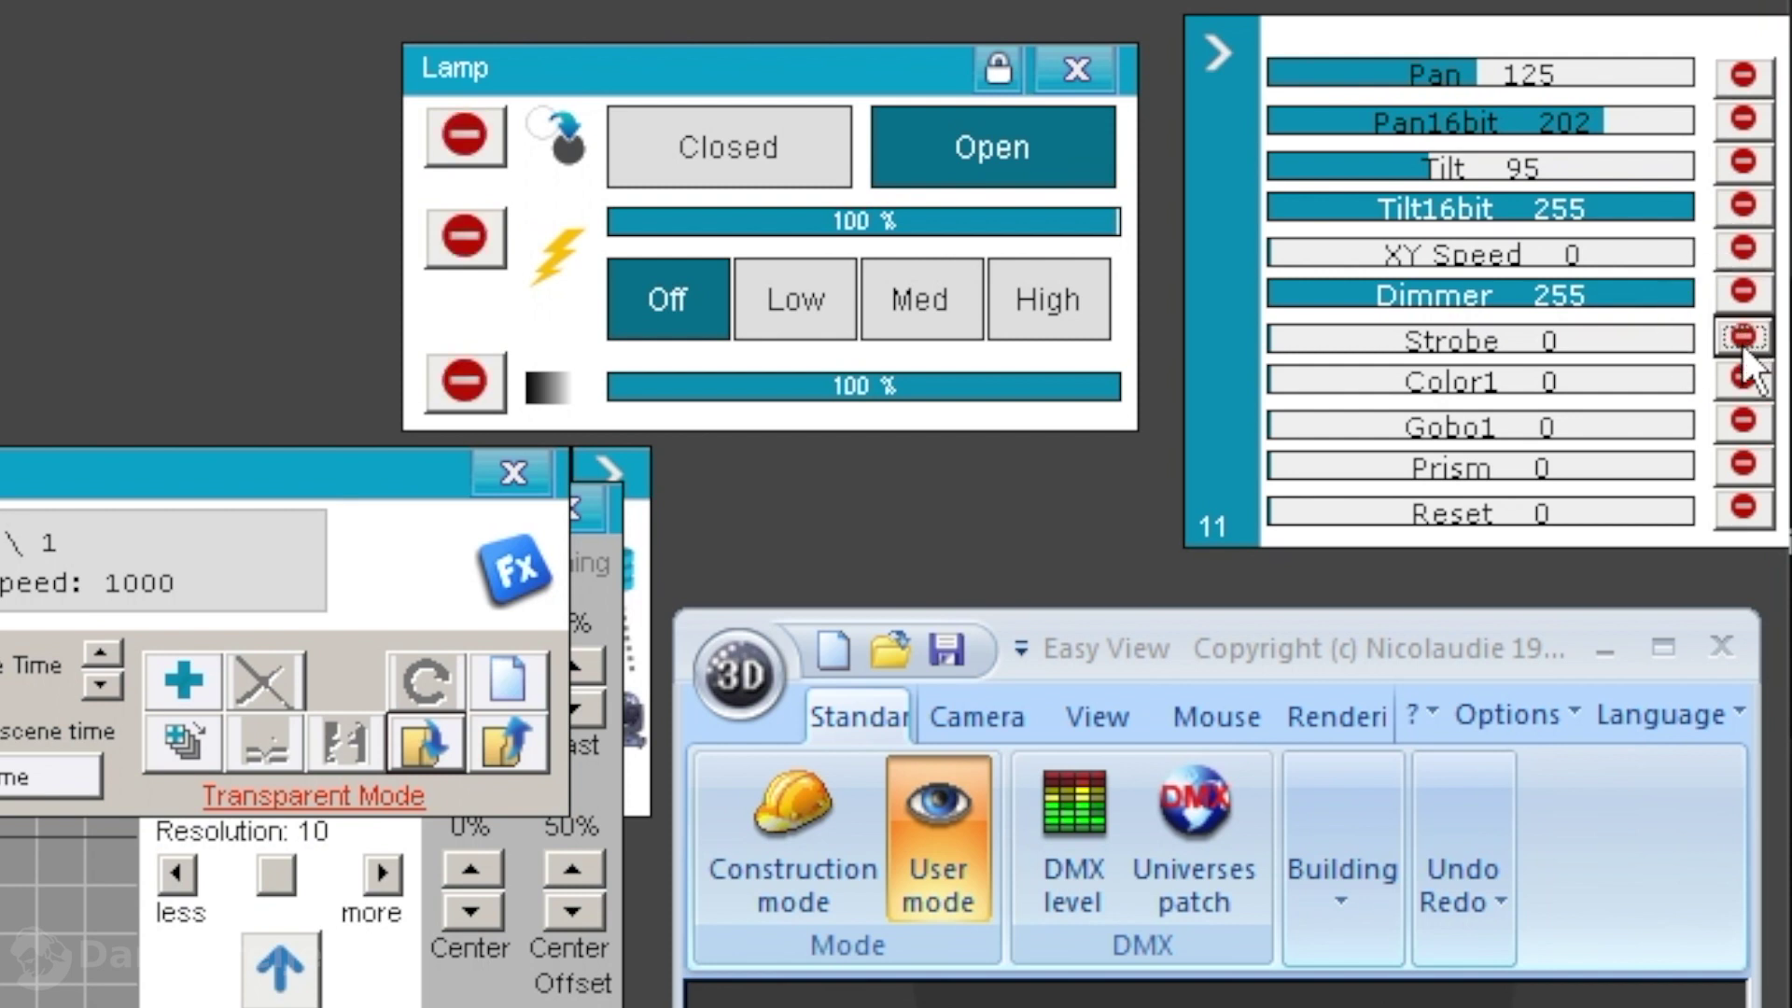
click(1741, 342)
click(1755, 295)
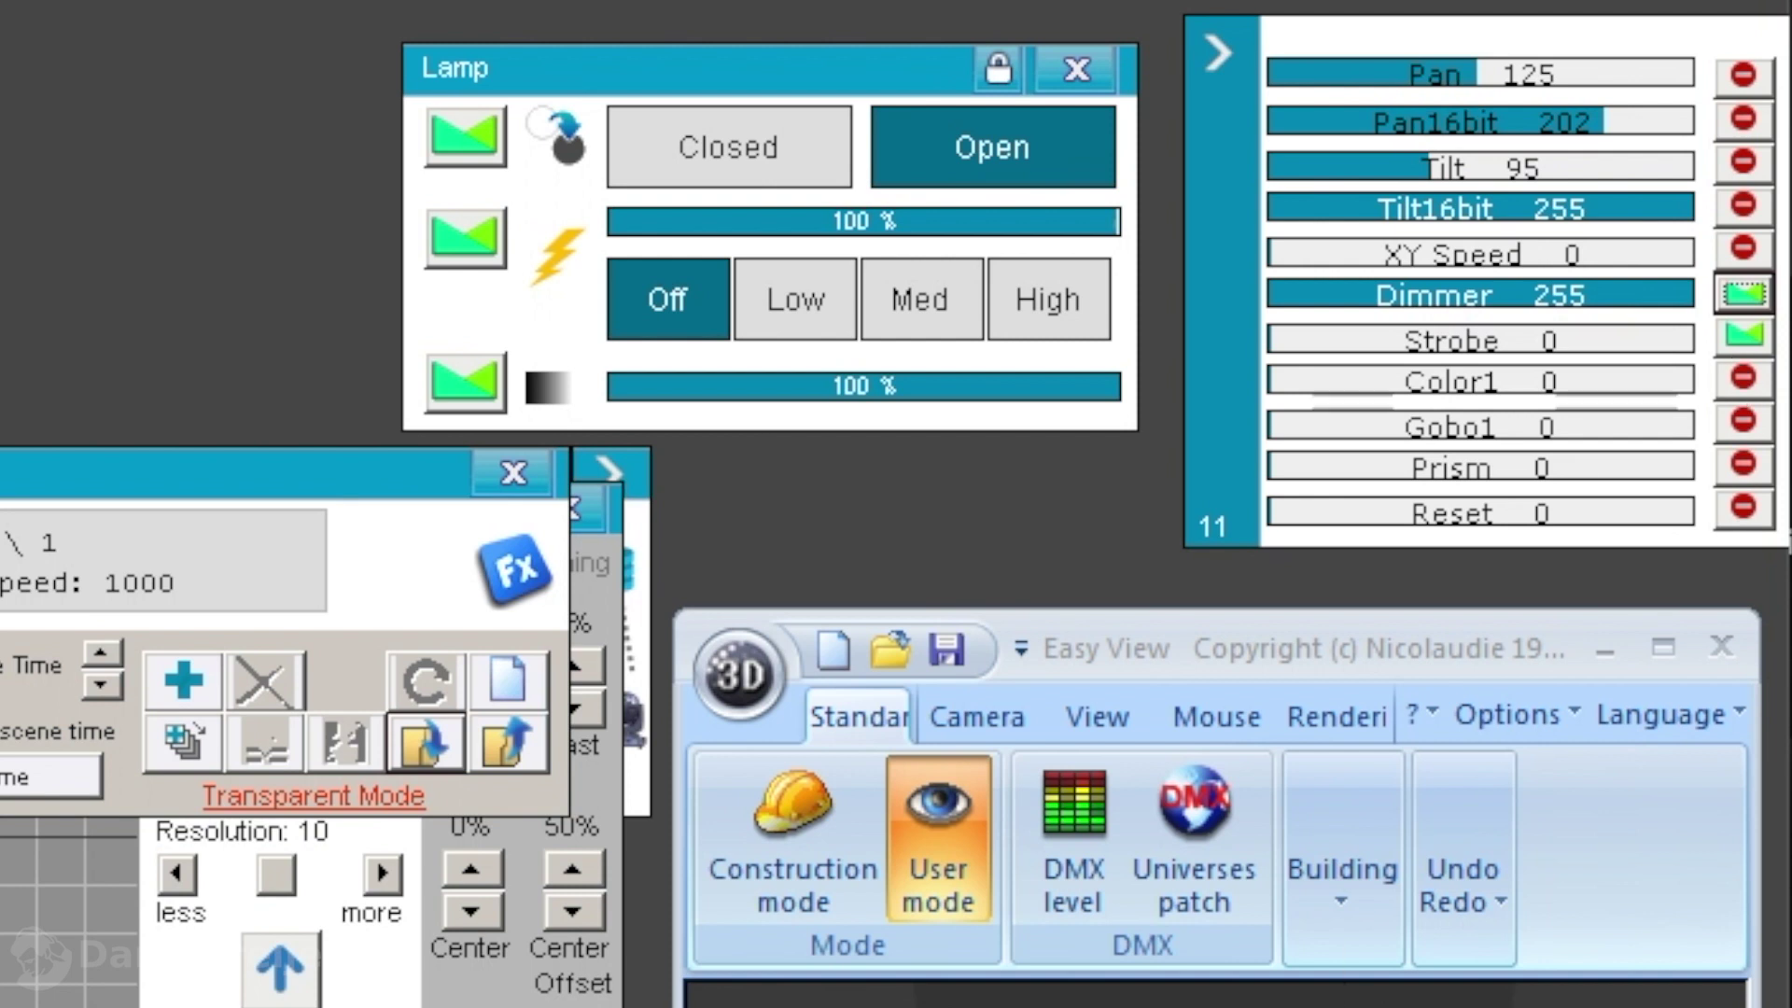
click(1743, 338)
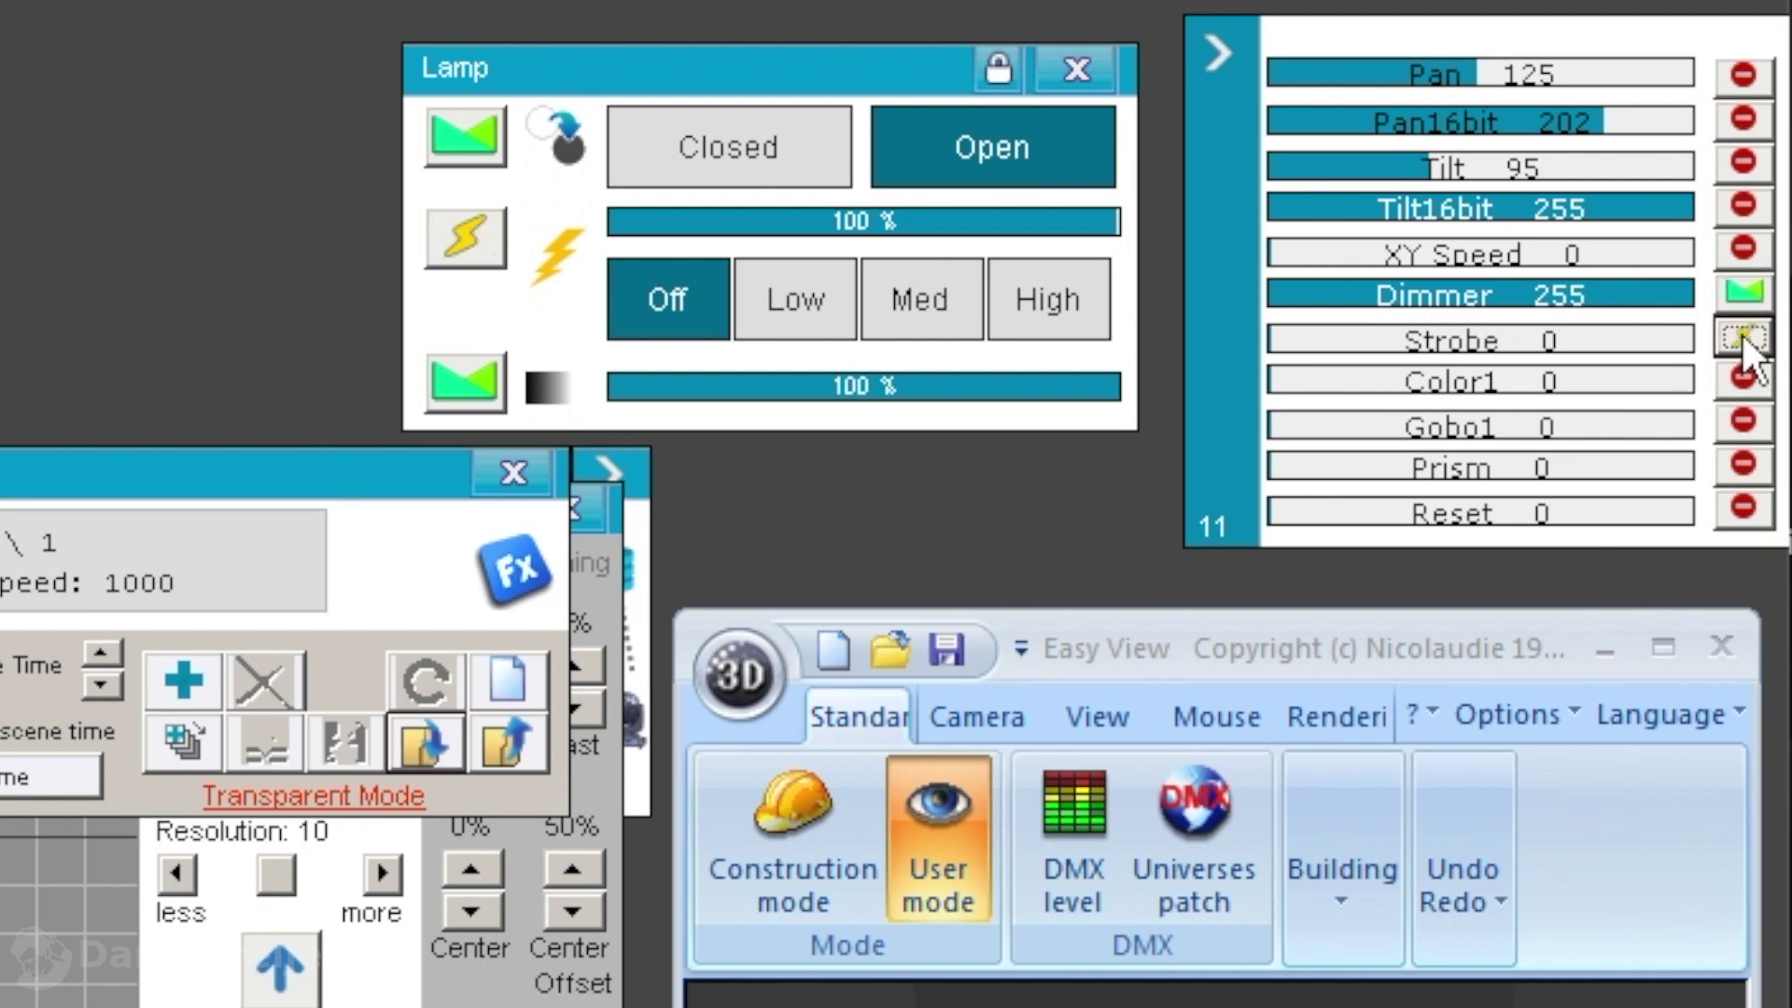
click(1741, 334)
click(1740, 291)
click(1753, 291)
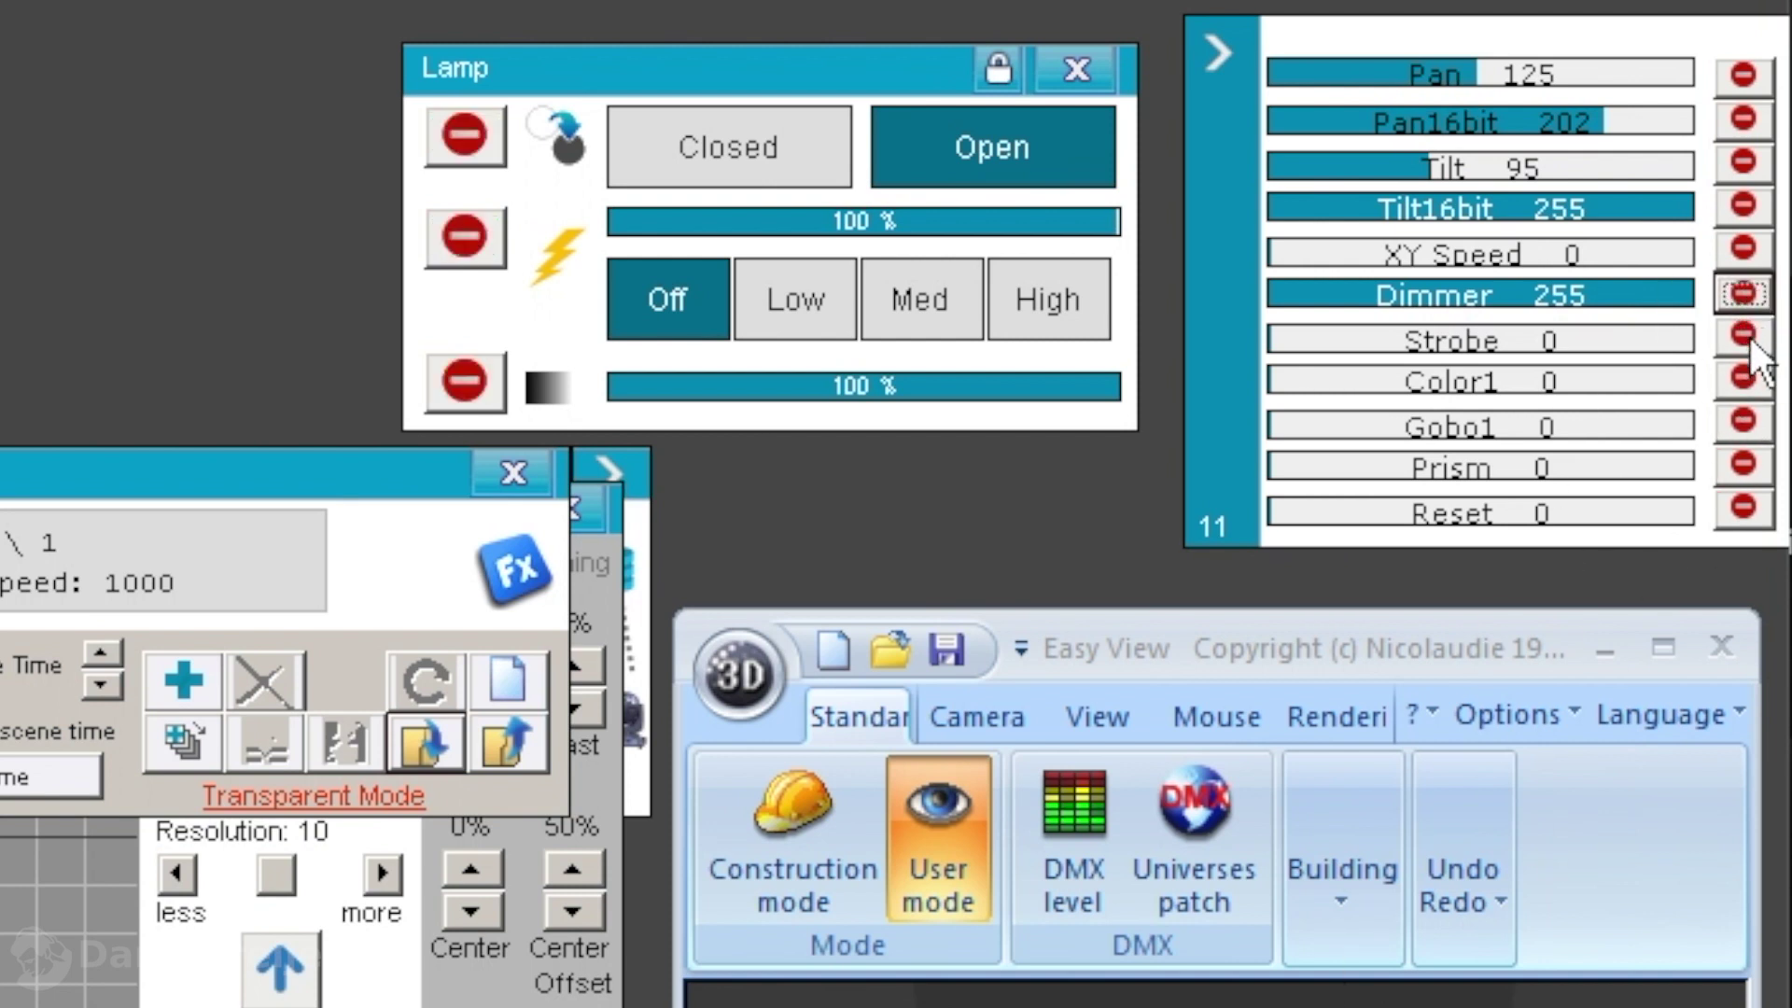
click(1737, 297)
click(1745, 336)
click(1747, 336)
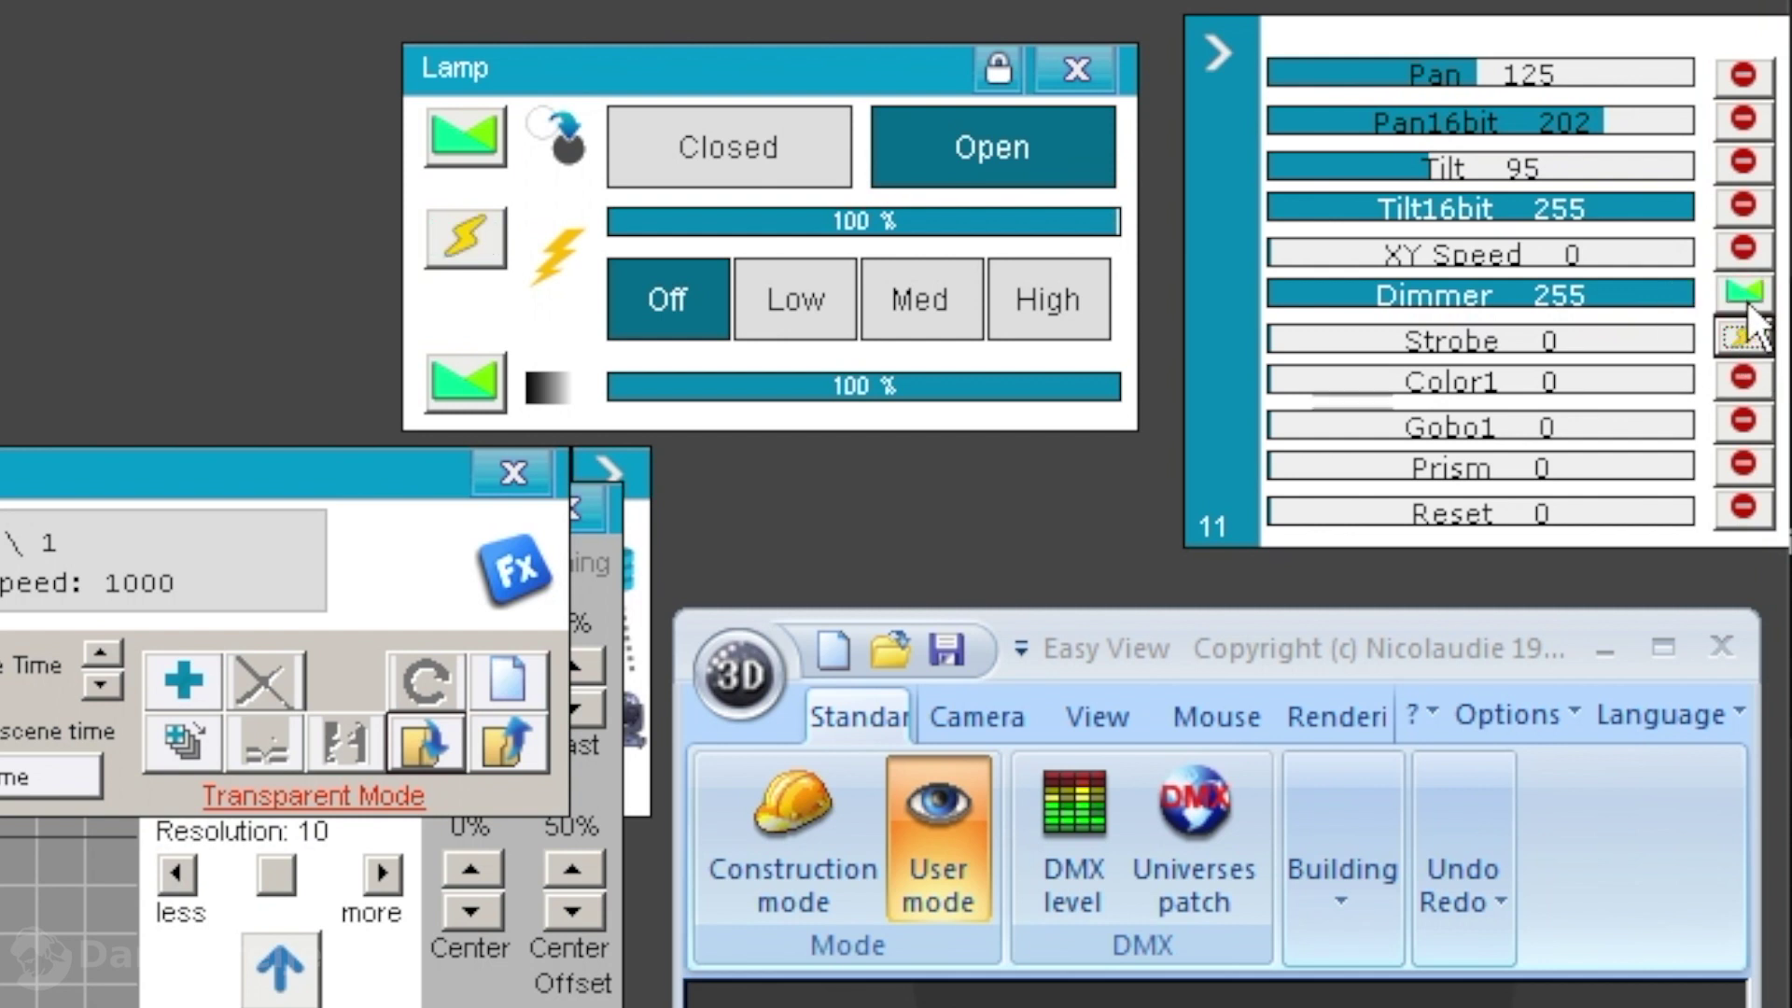
click(1741, 295)
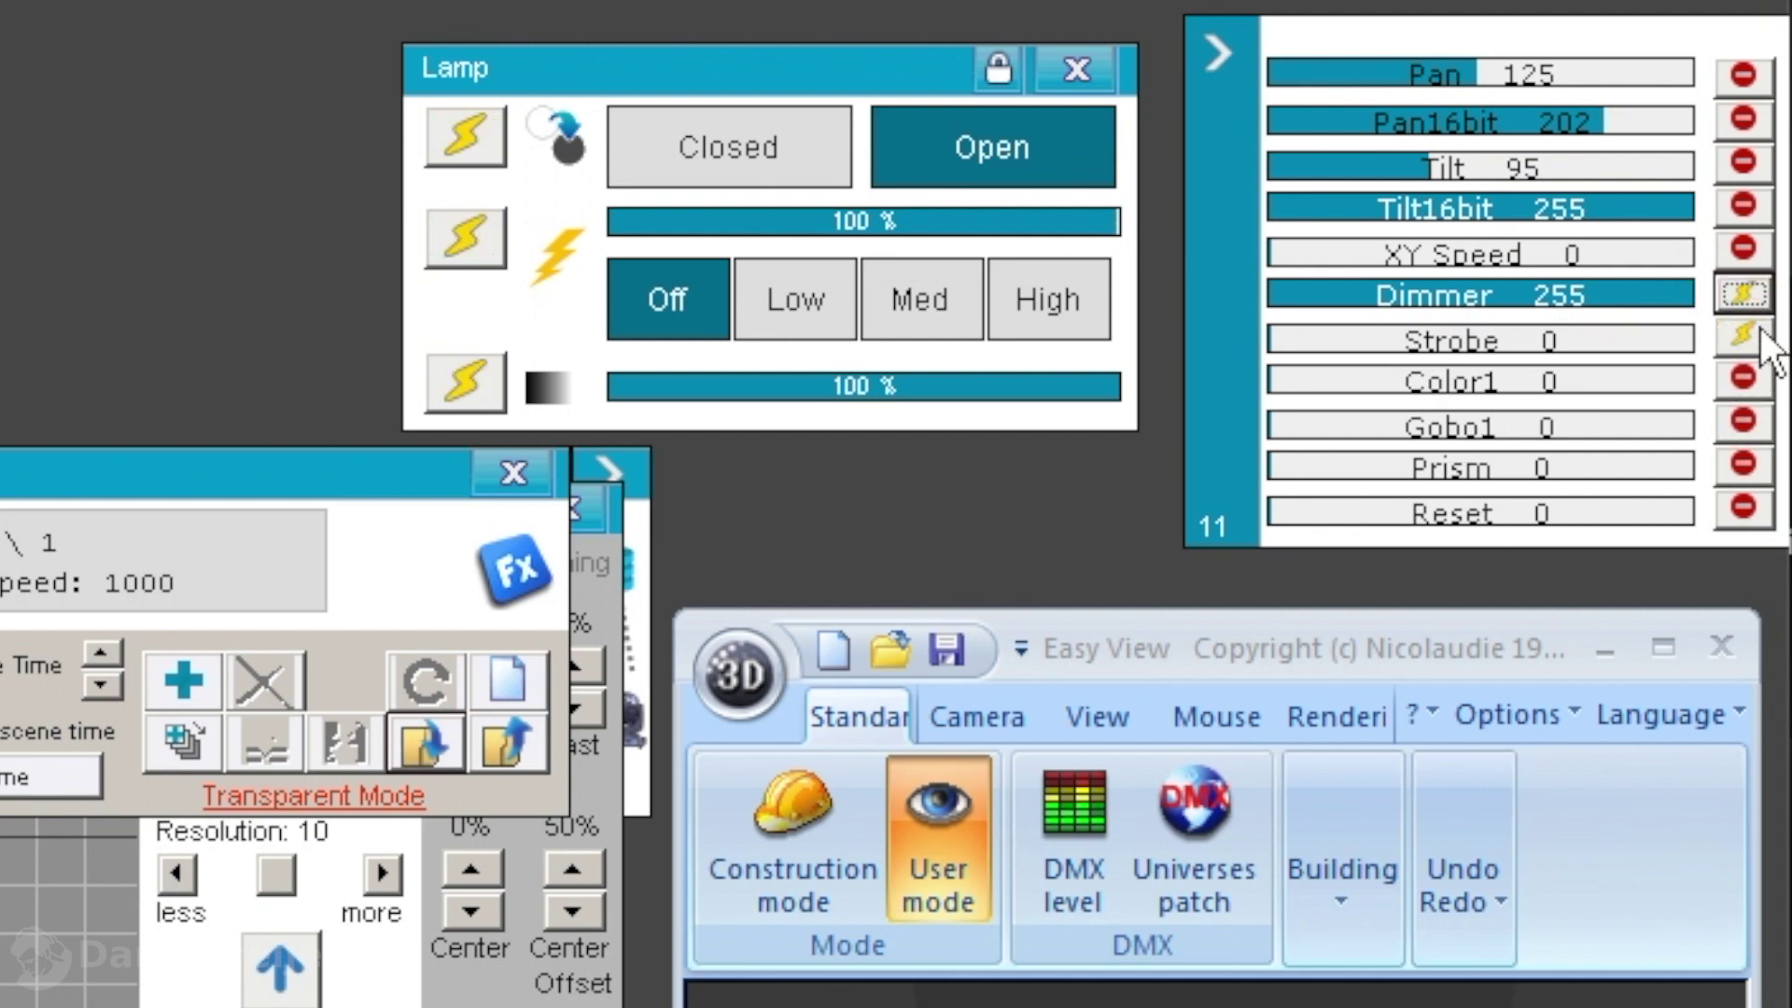
Switch the dimmer channel to 0 and back to 255 to compare the lamp's closed and open states.
click(1577, 294)
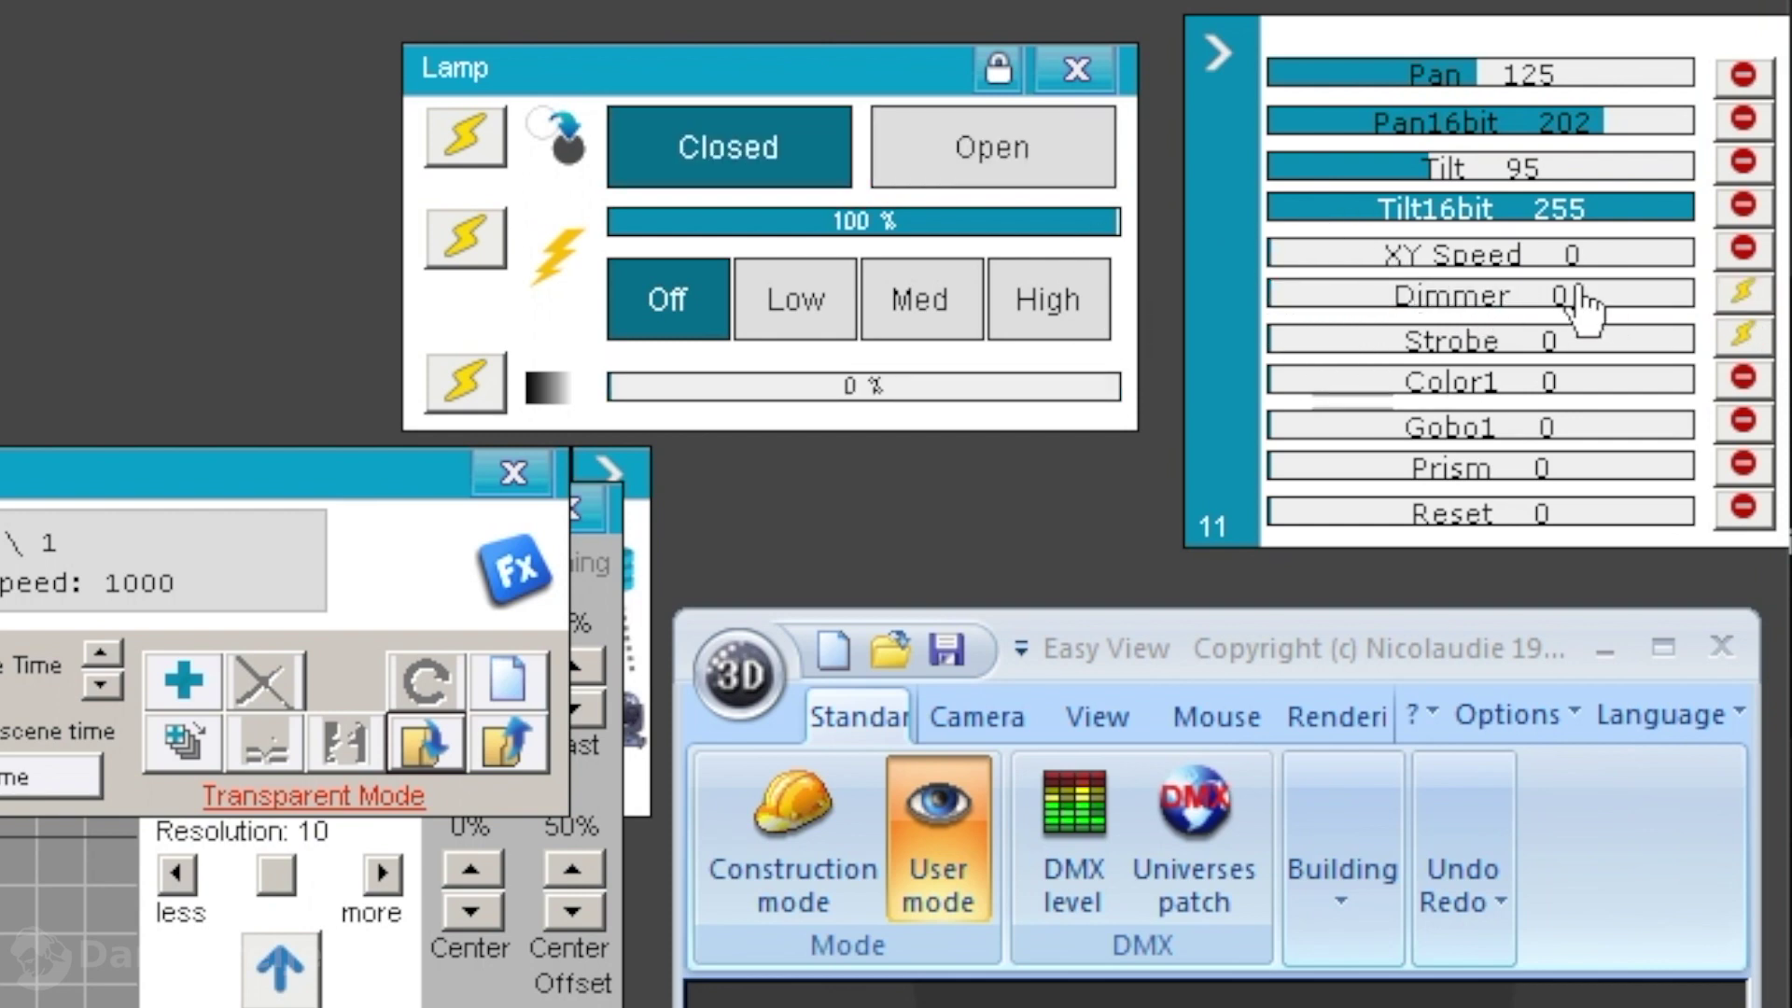
click(1577, 297)
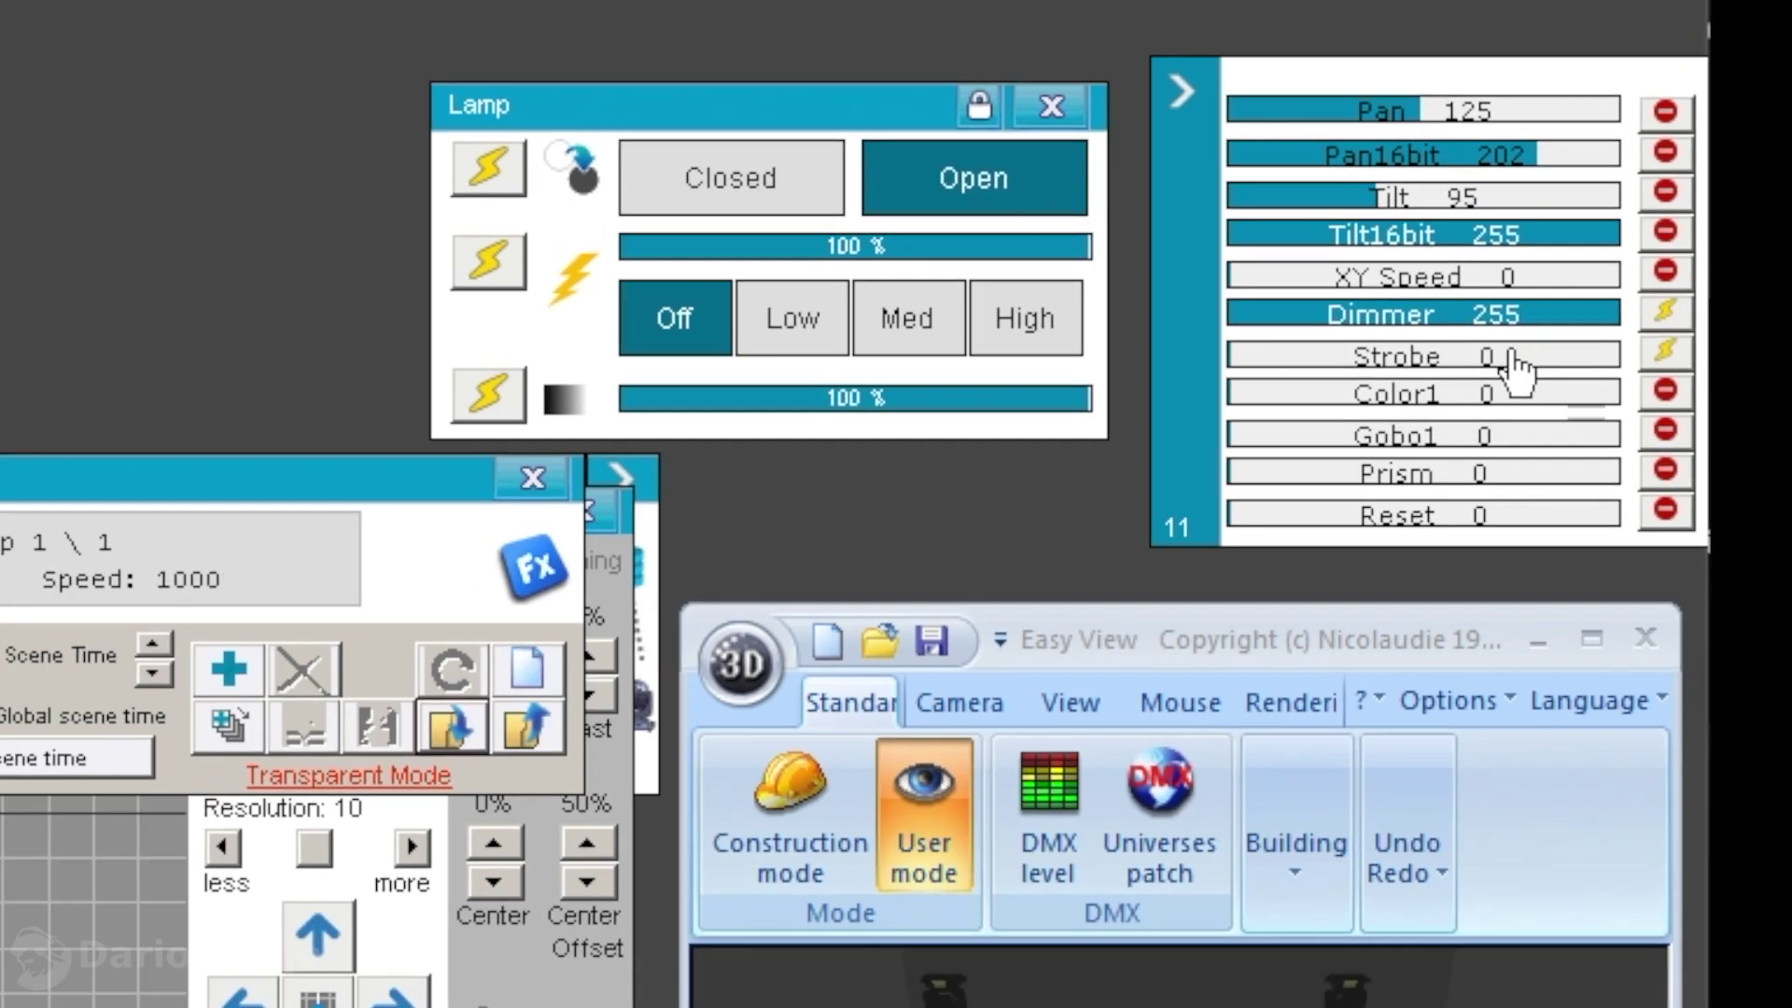
Uncover the pan/tilt grid and aim both heads at about pan 220 and tilt 199, leaving their position channels disabled.
click(455, 493)
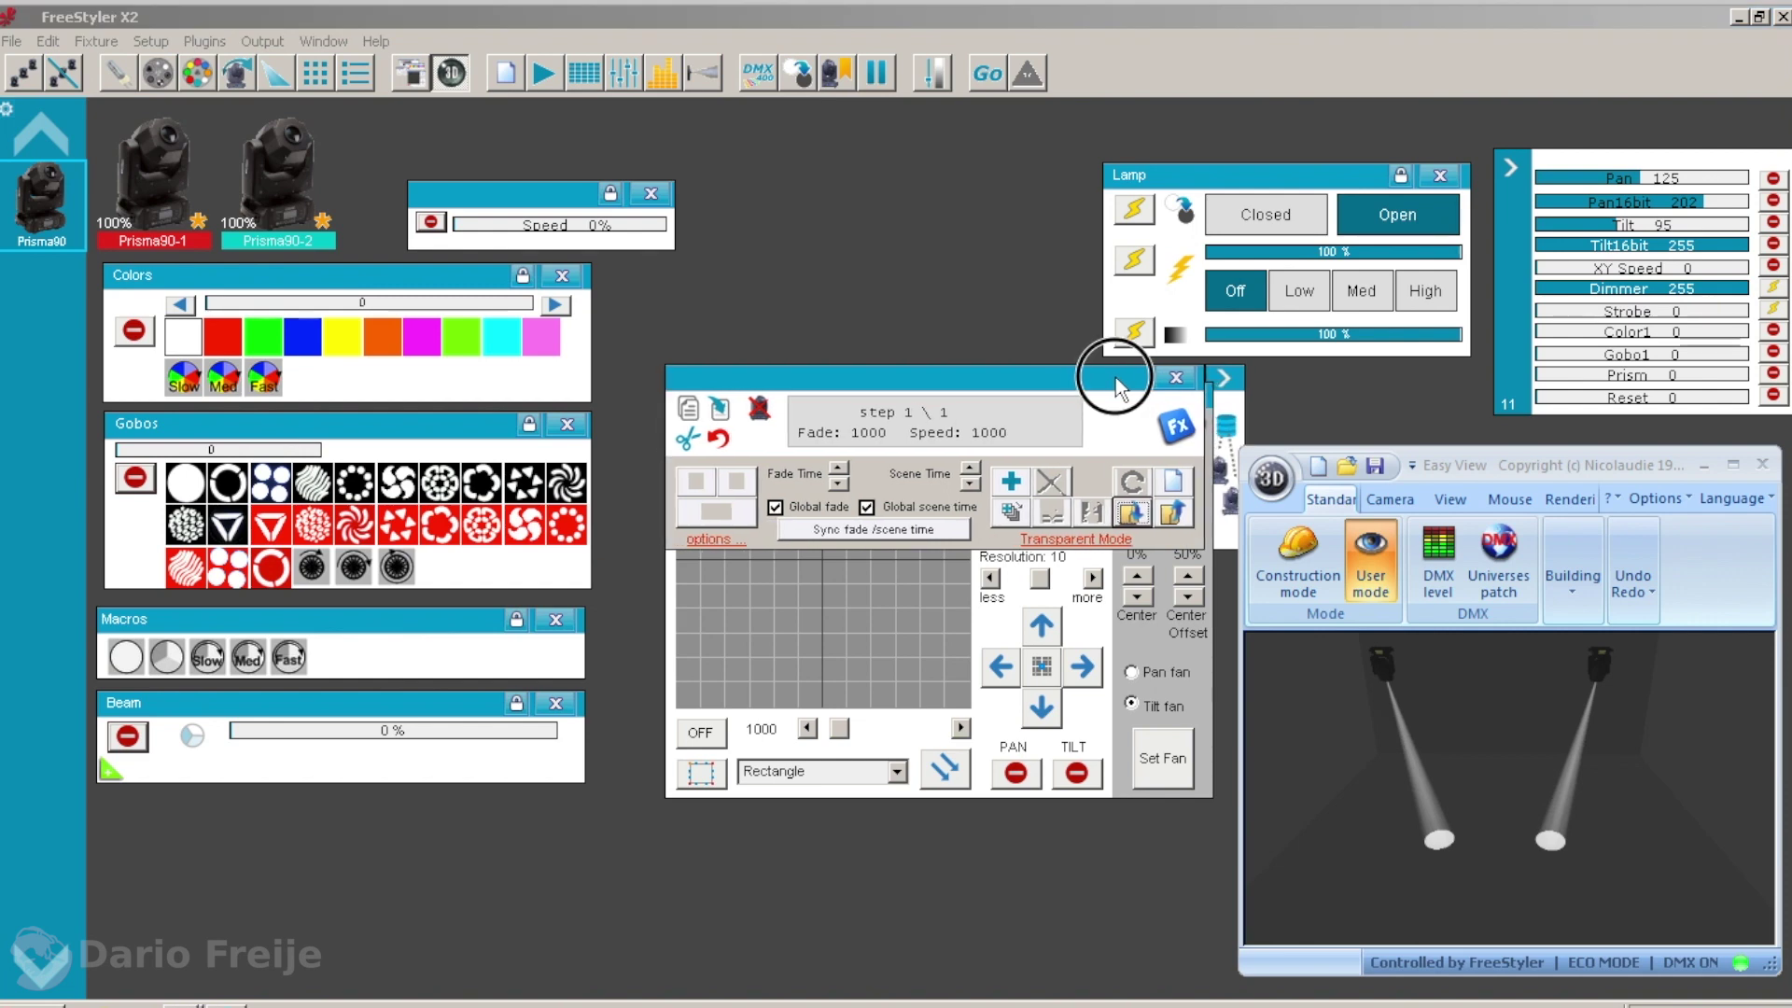
drag(1115, 377, 1075, 379)
click(928, 641)
drag(904, 394, 354, 511)
click(413, 892)
click(468, 888)
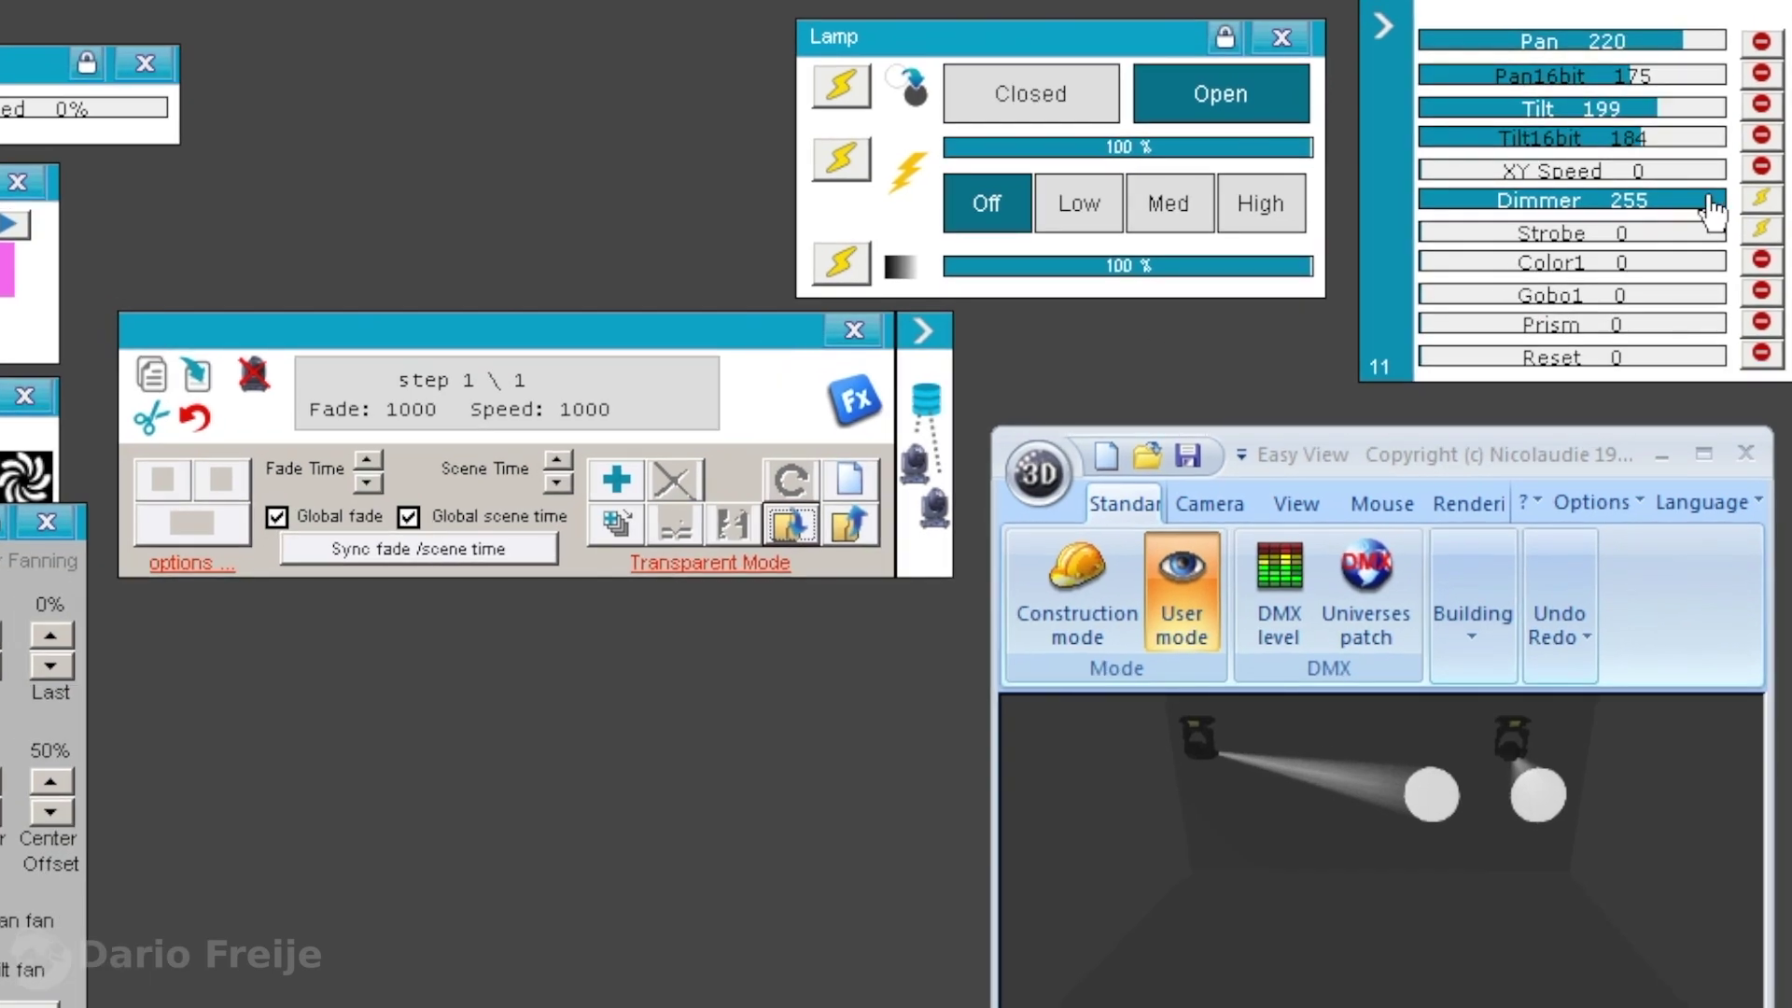
Add steps 2, 3 and 4 to the sequence with the lamp Closed, Open and Closed respectively.
click(614, 479)
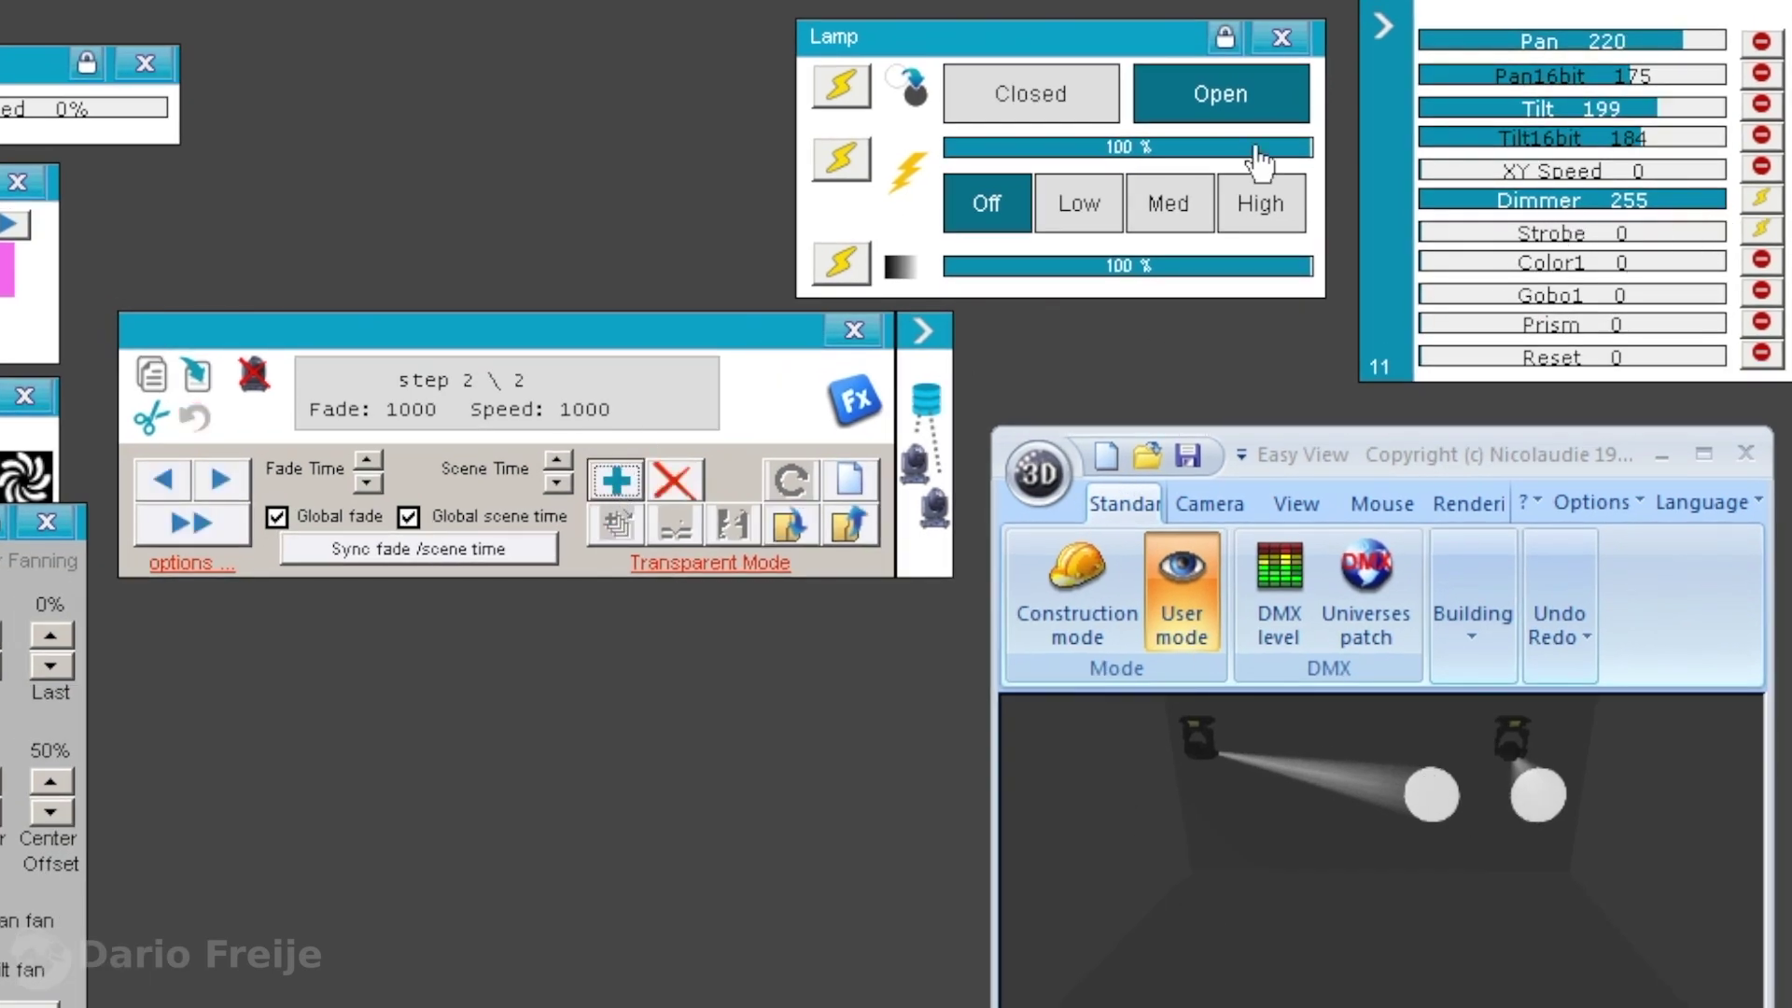
click(1064, 105)
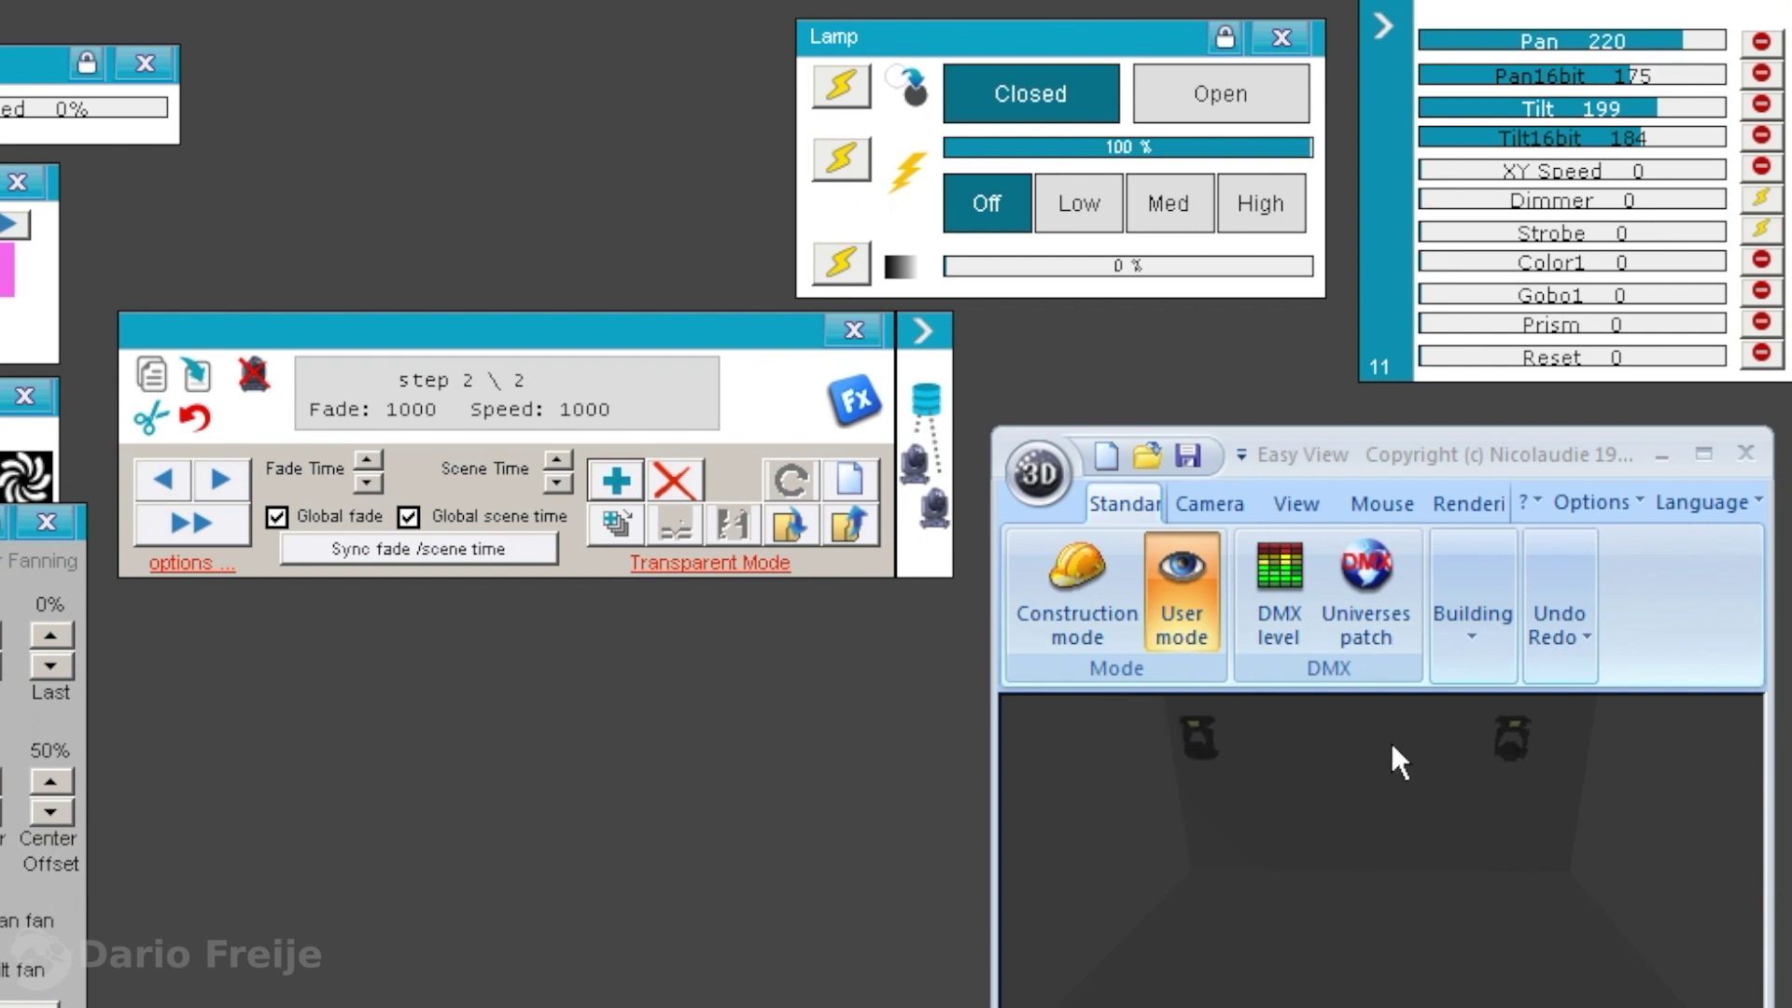
click(613, 481)
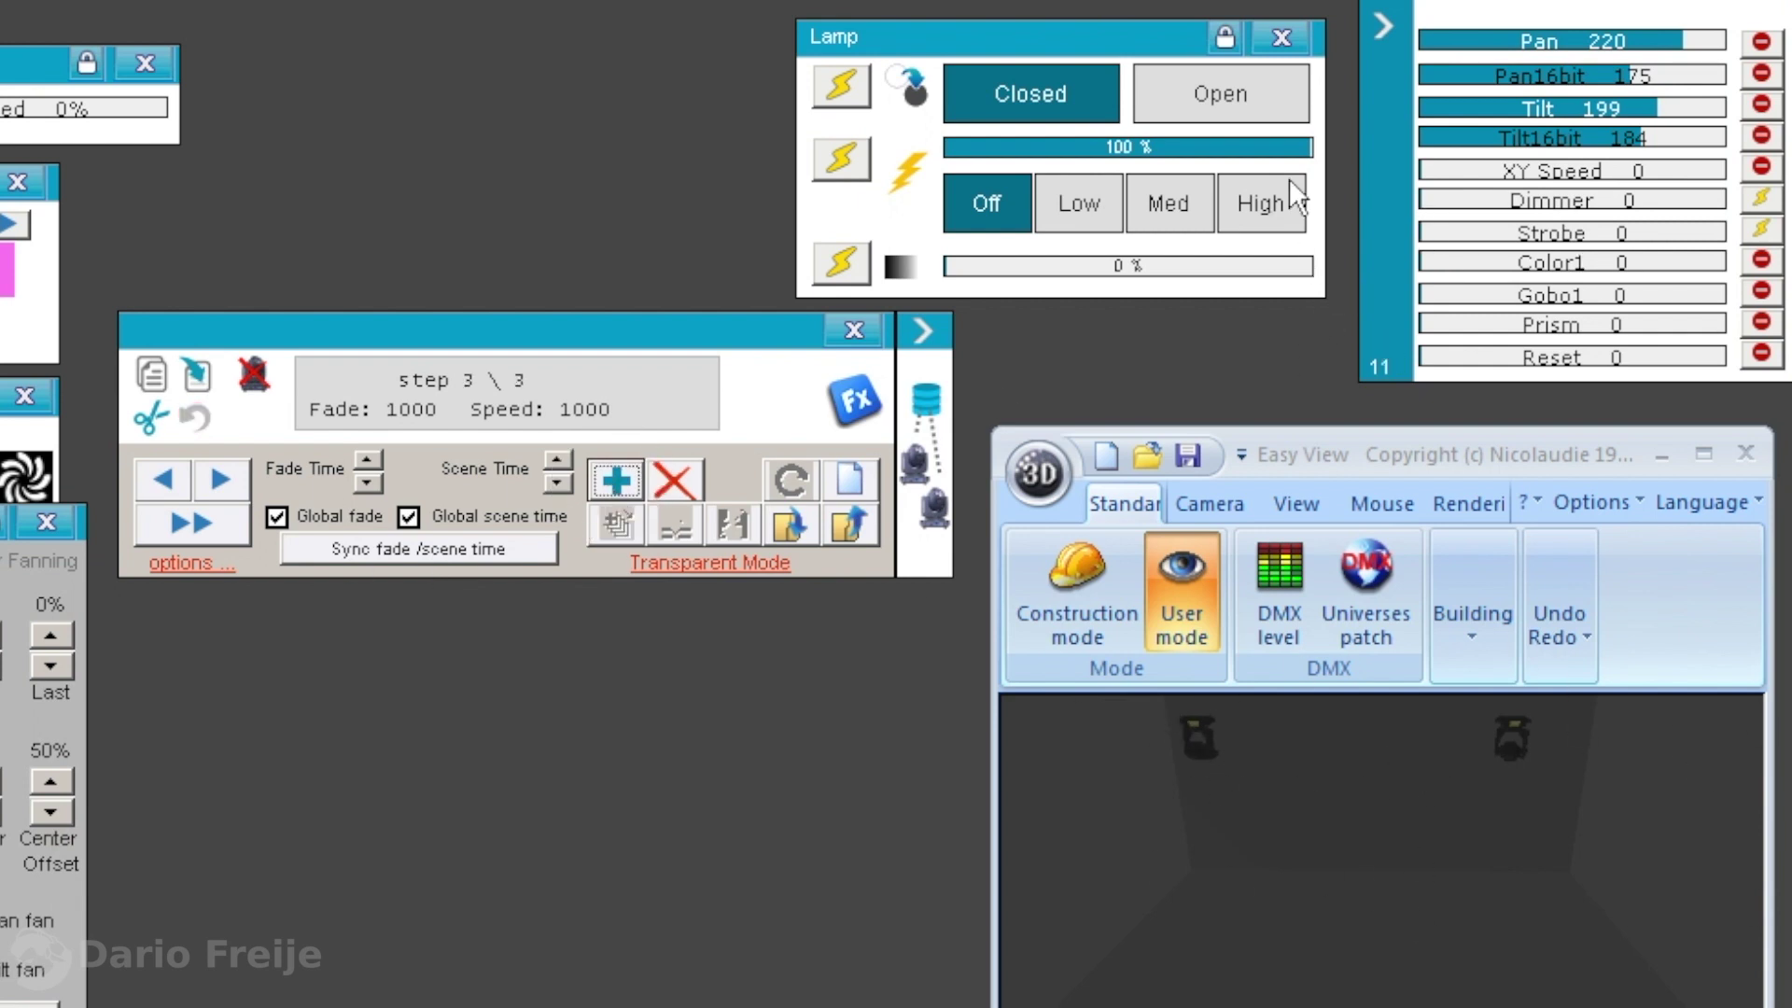
click(1254, 84)
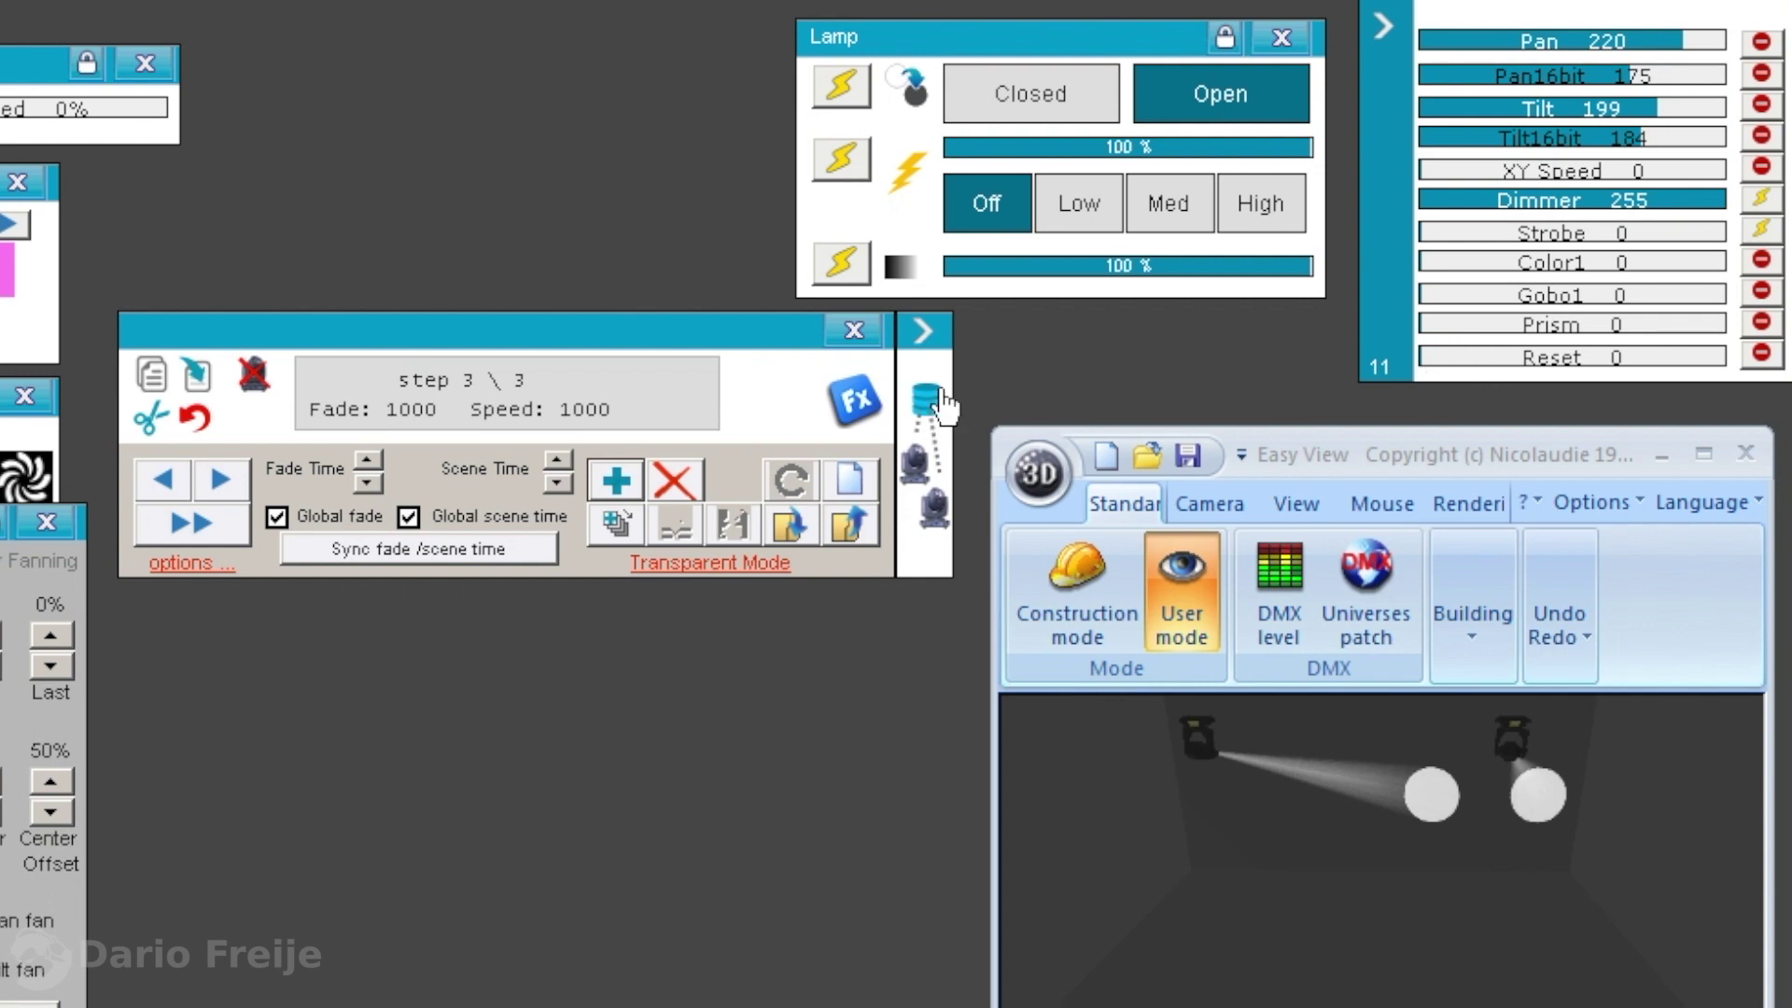
click(611, 481)
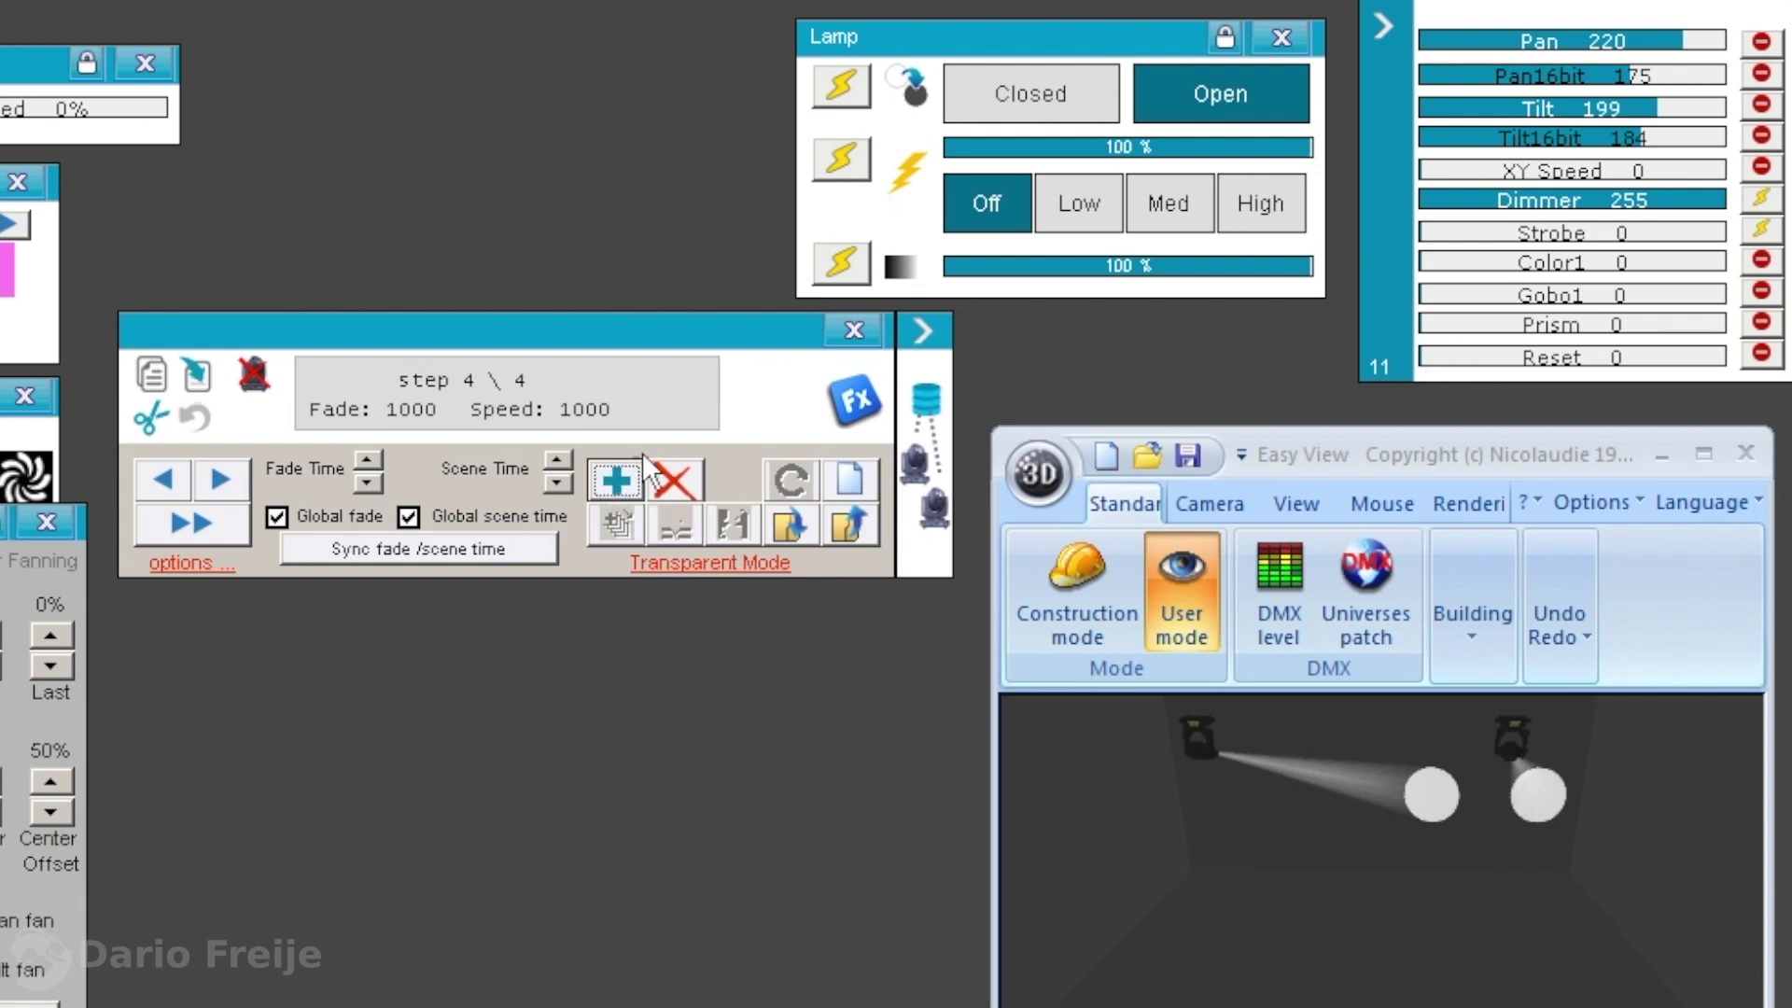
click(1035, 110)
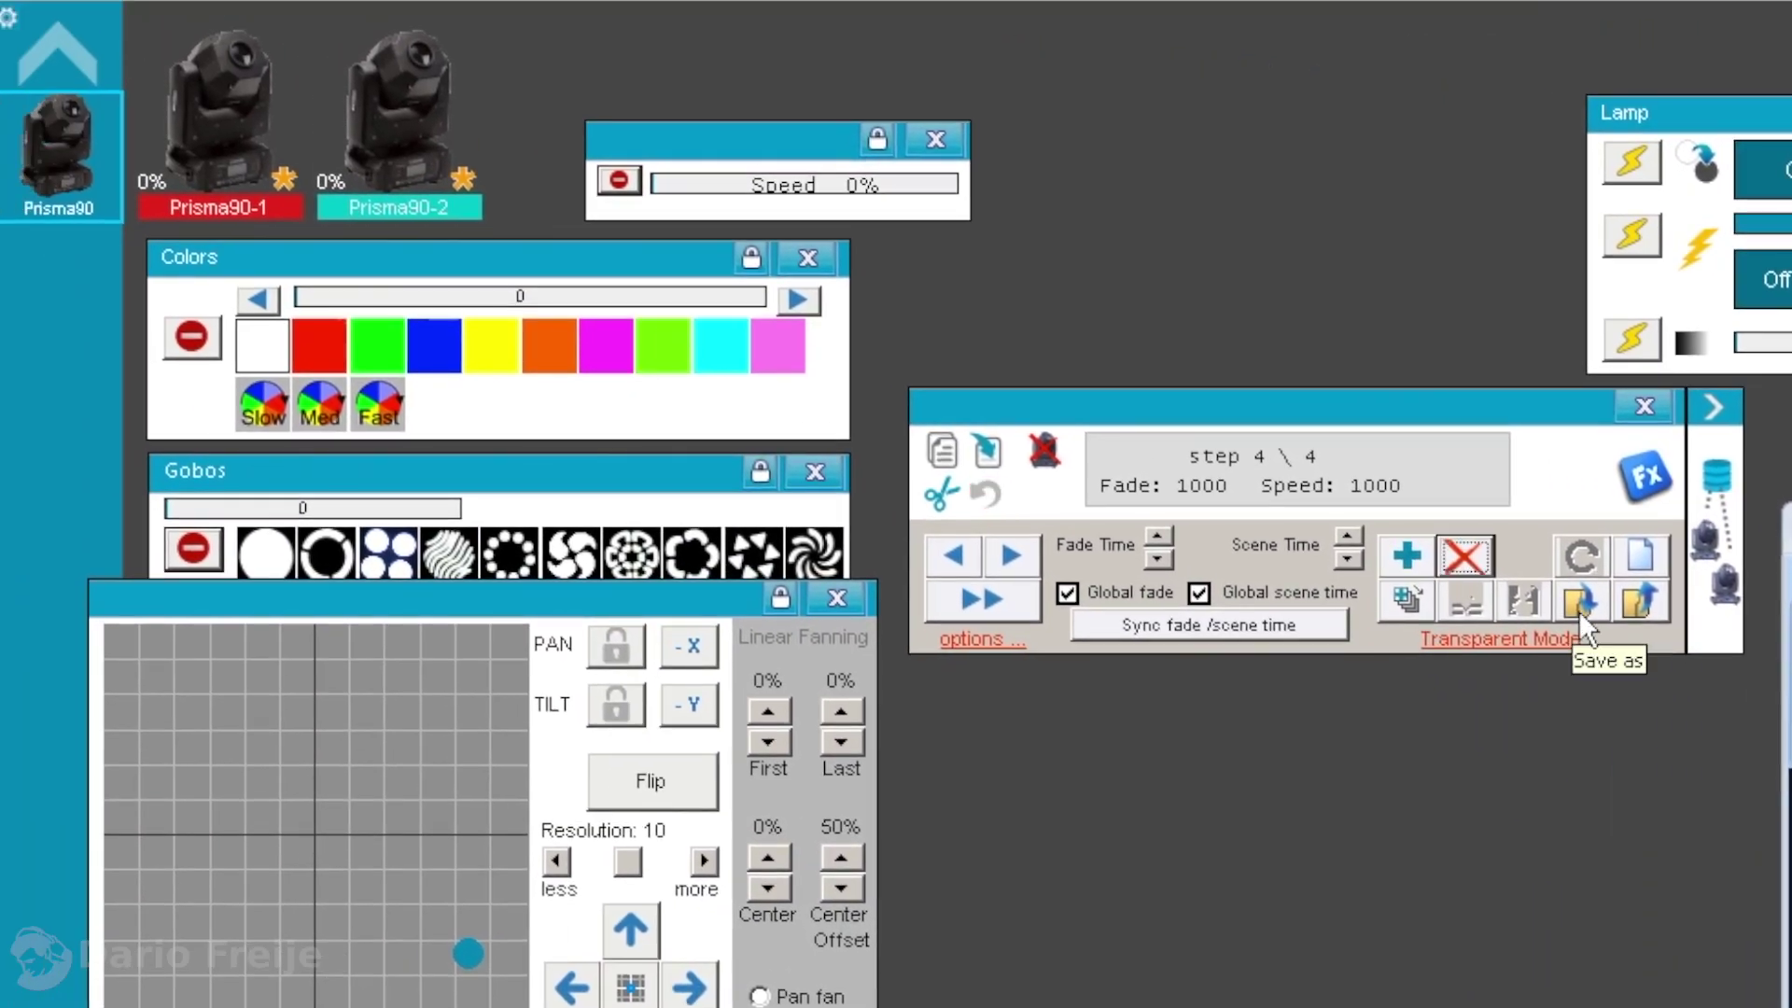
Save the four-step sequence as ok in the apagate folder.
click(1577, 605)
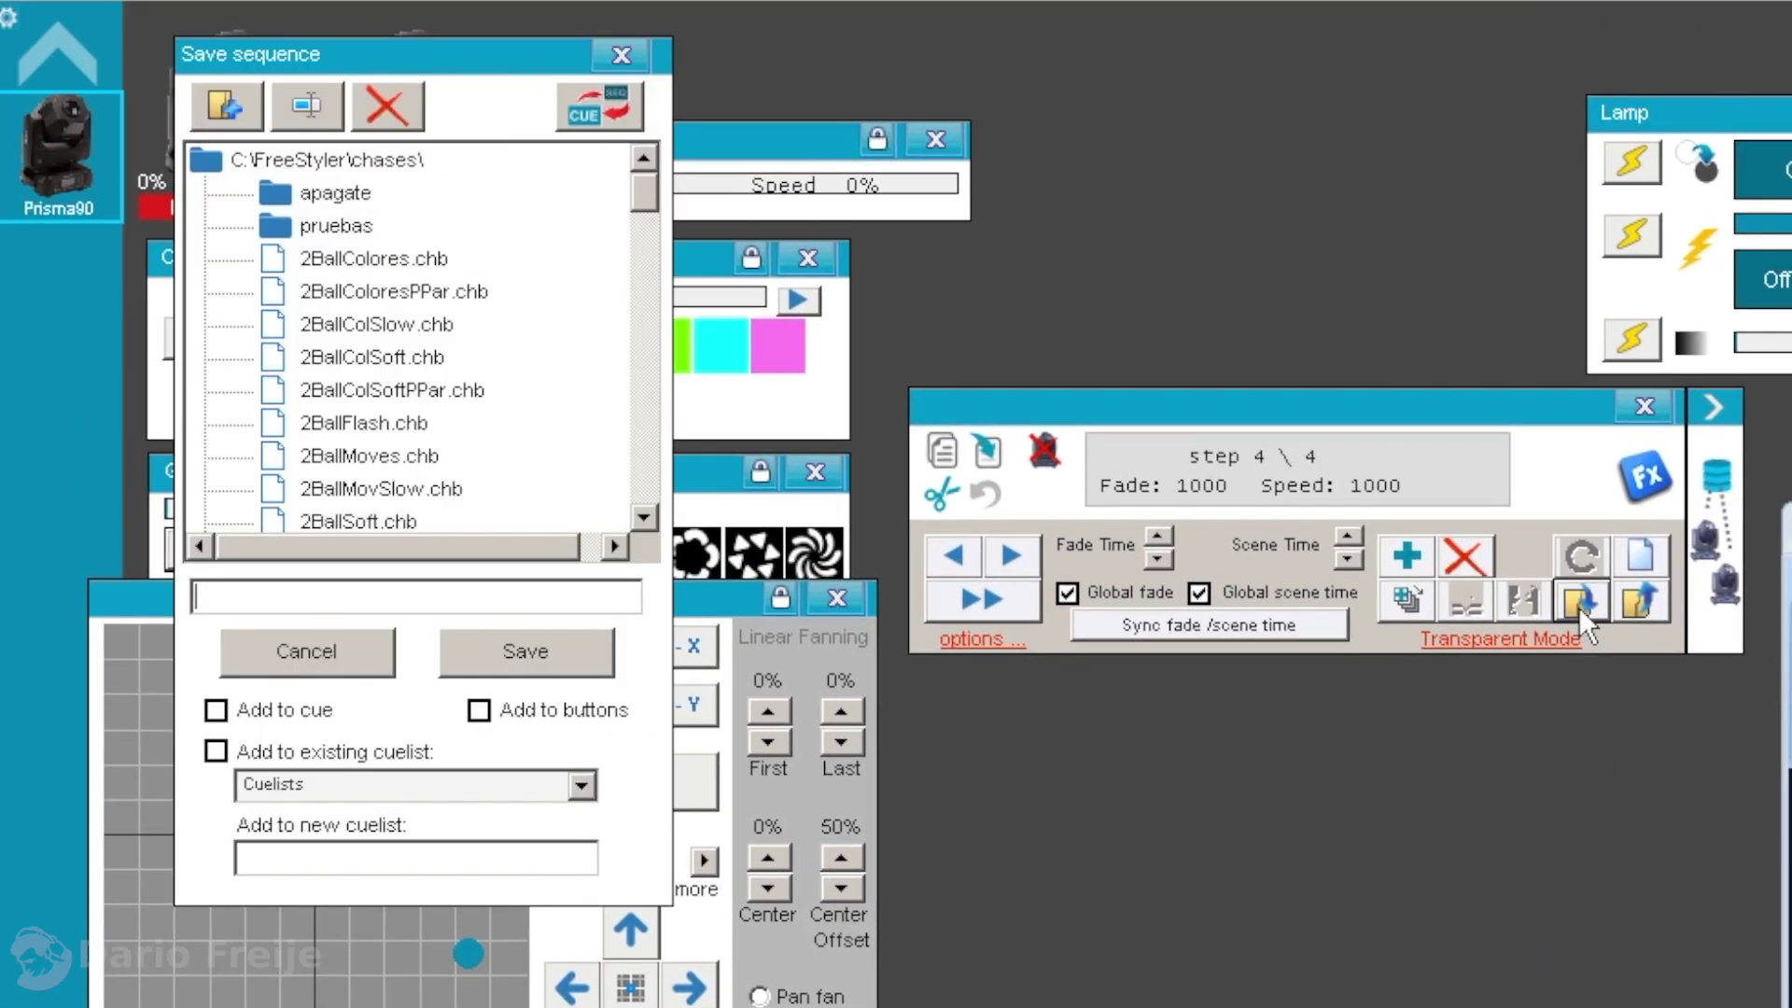
click(328, 194)
click(340, 599)
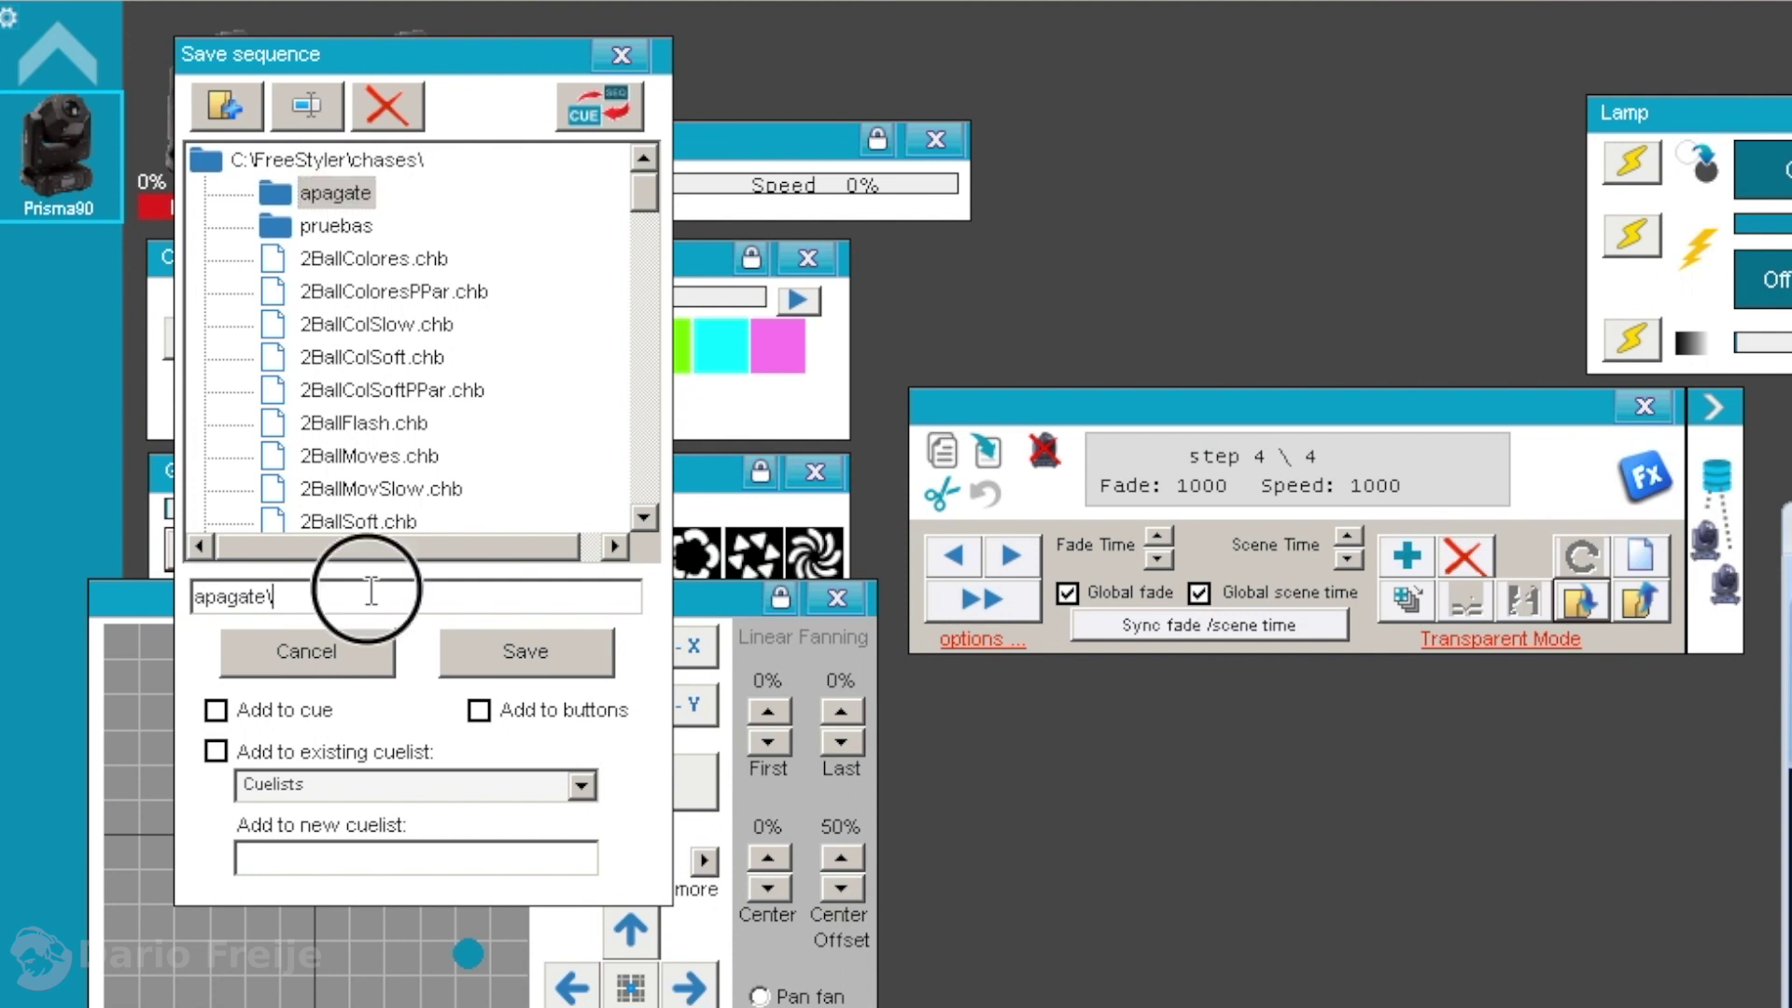
text(ok)
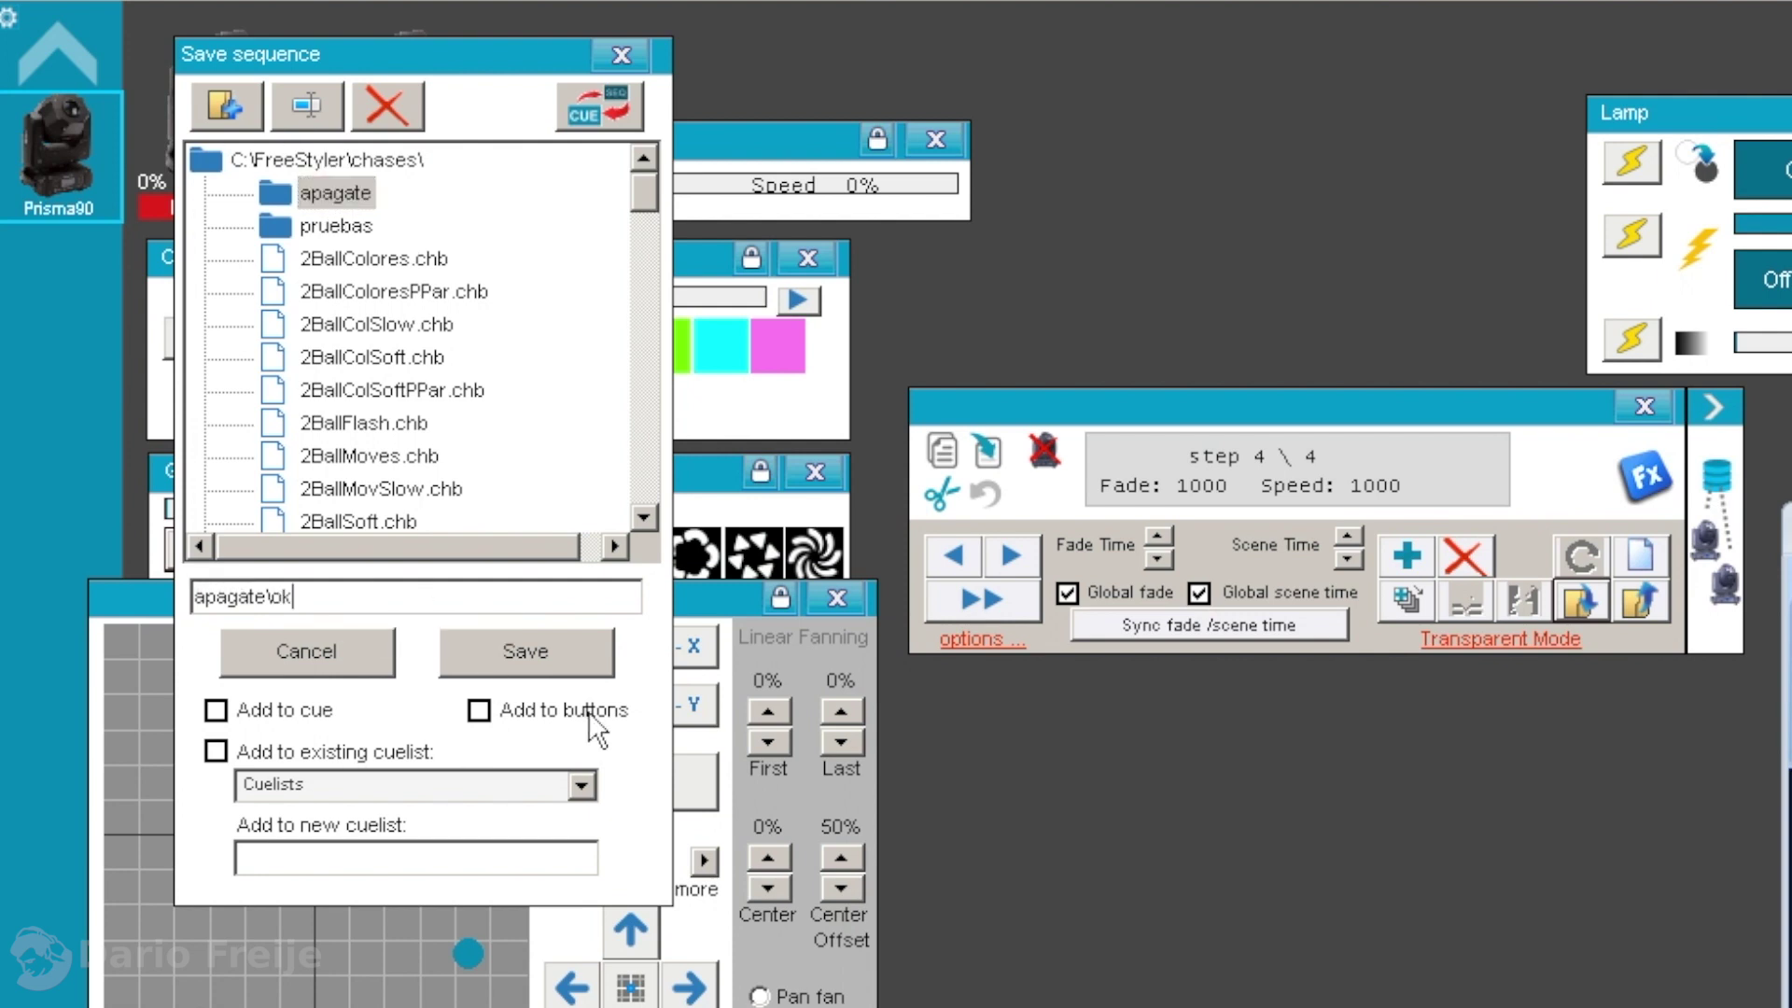
click(550, 665)
Close the sequence editor and load ok.chb from the apagate folder into the first slot of the cuelist.
click(364, 193)
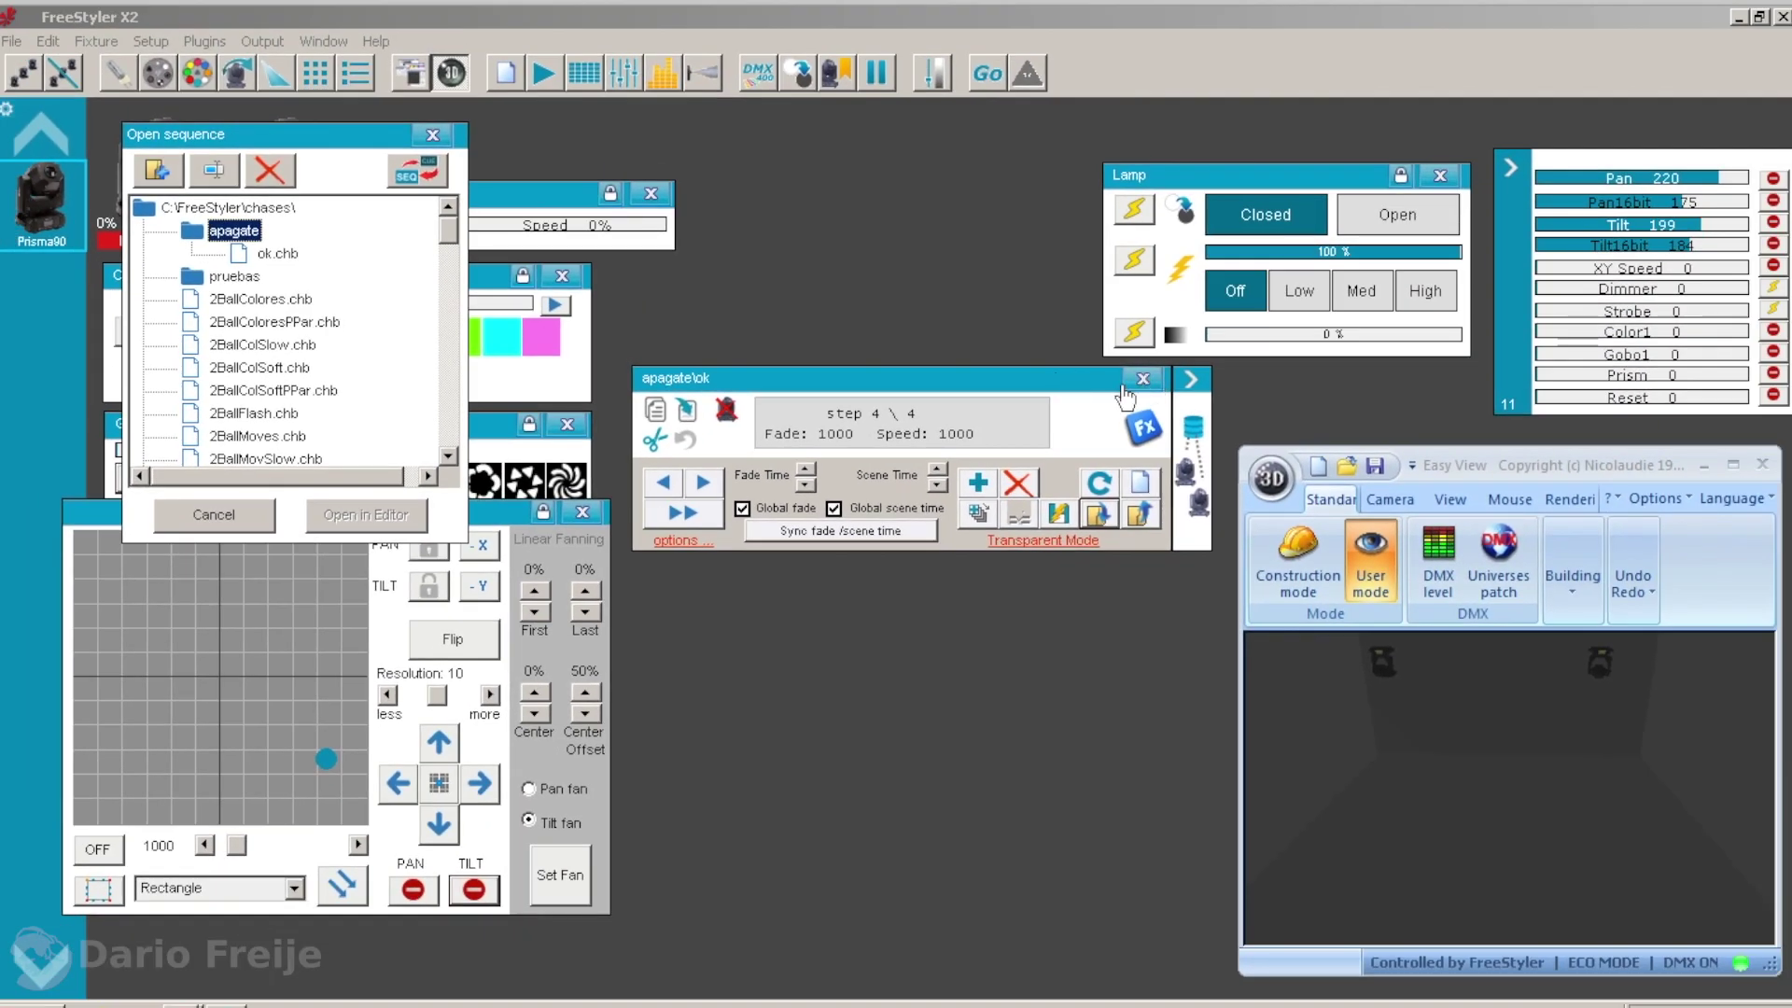
click(1641, 408)
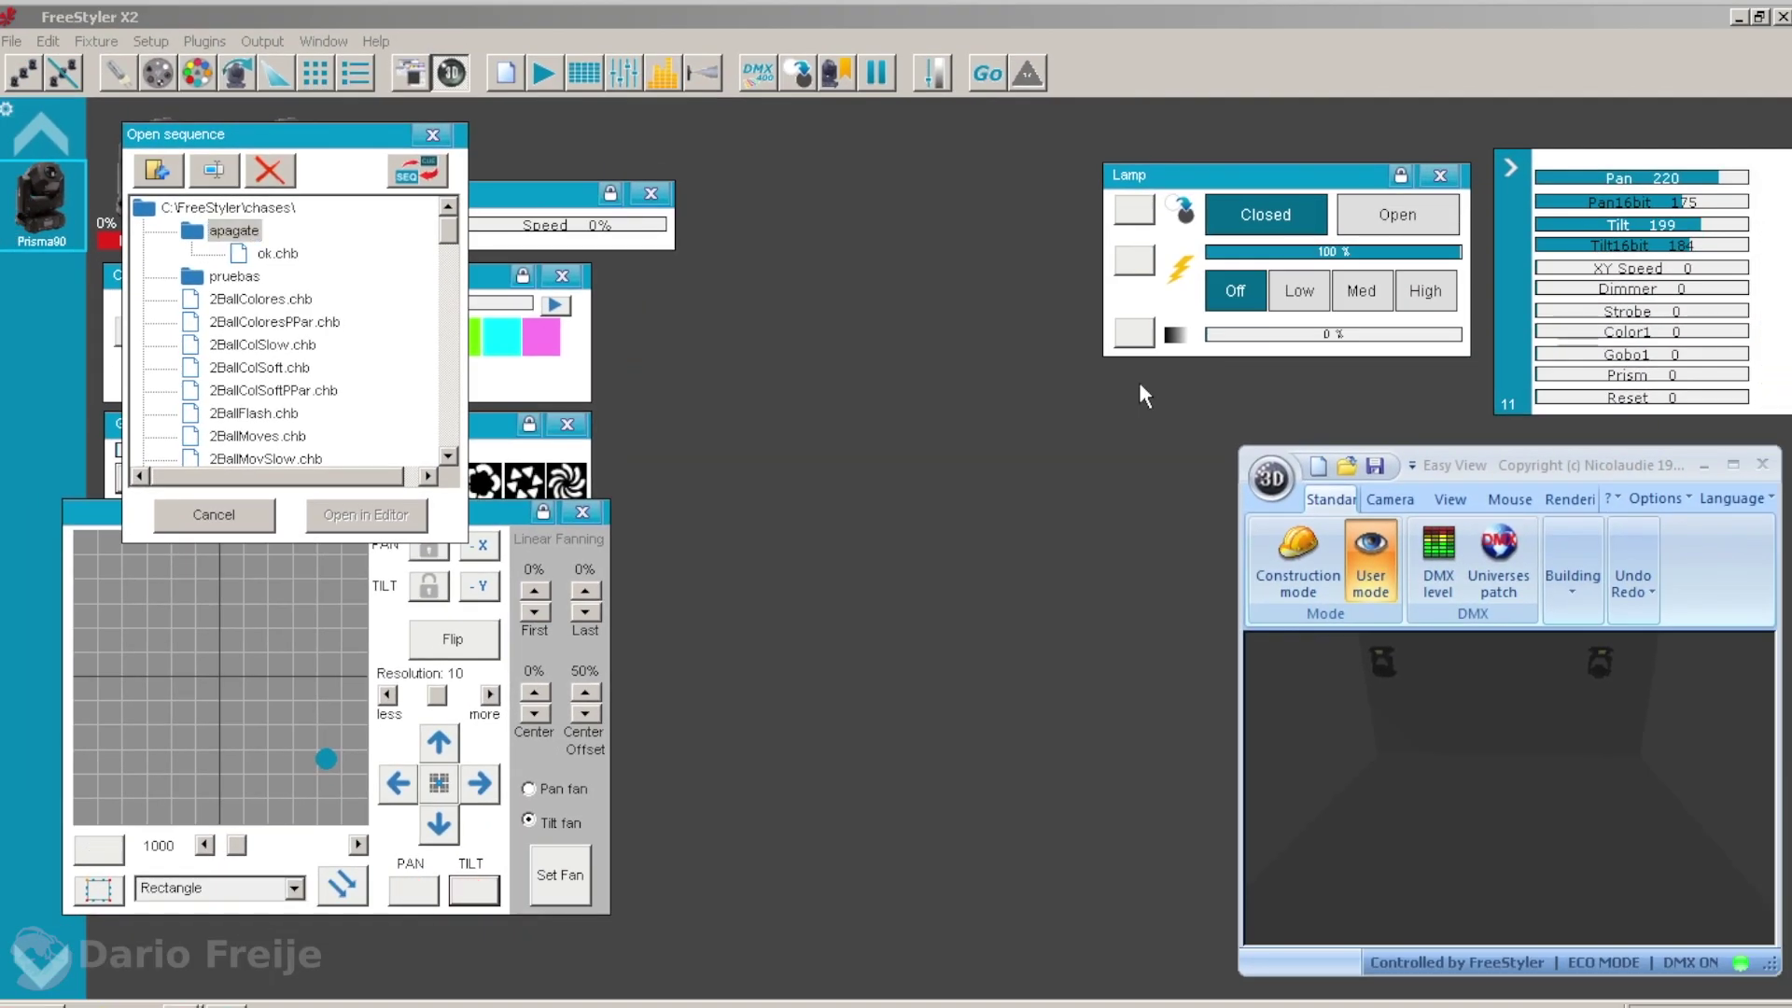
click(546, 79)
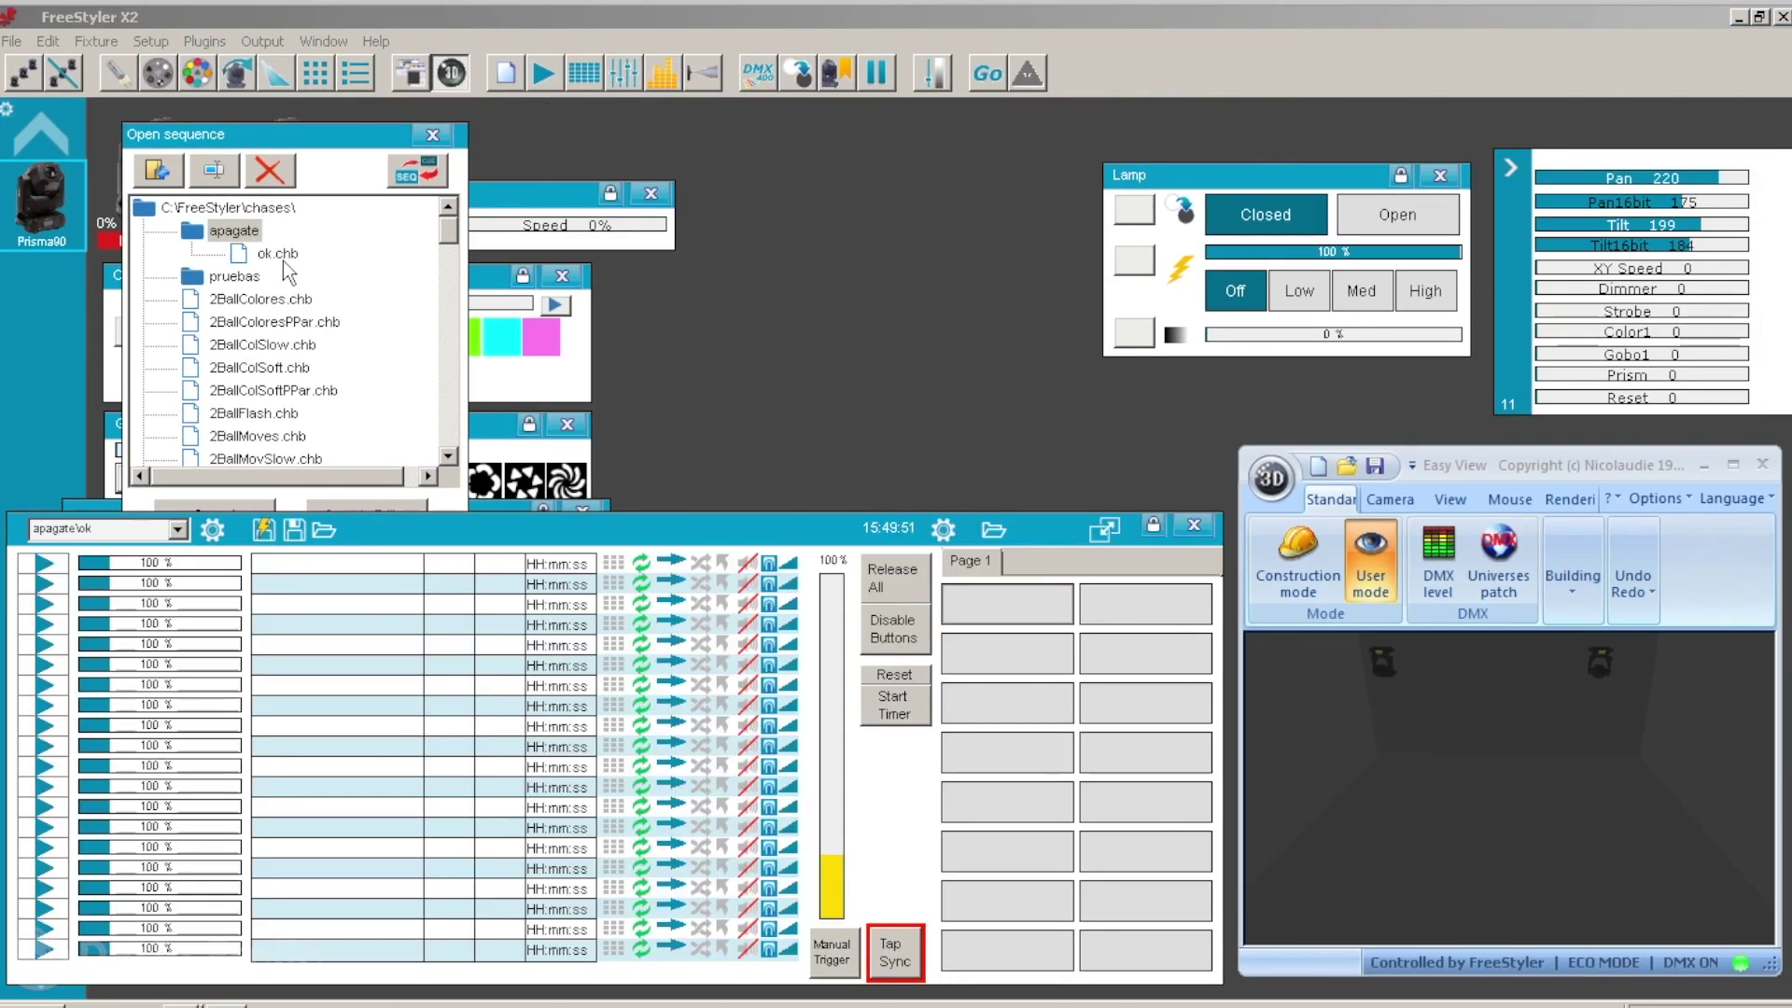
drag(277, 253, 325, 564)
click(432, 134)
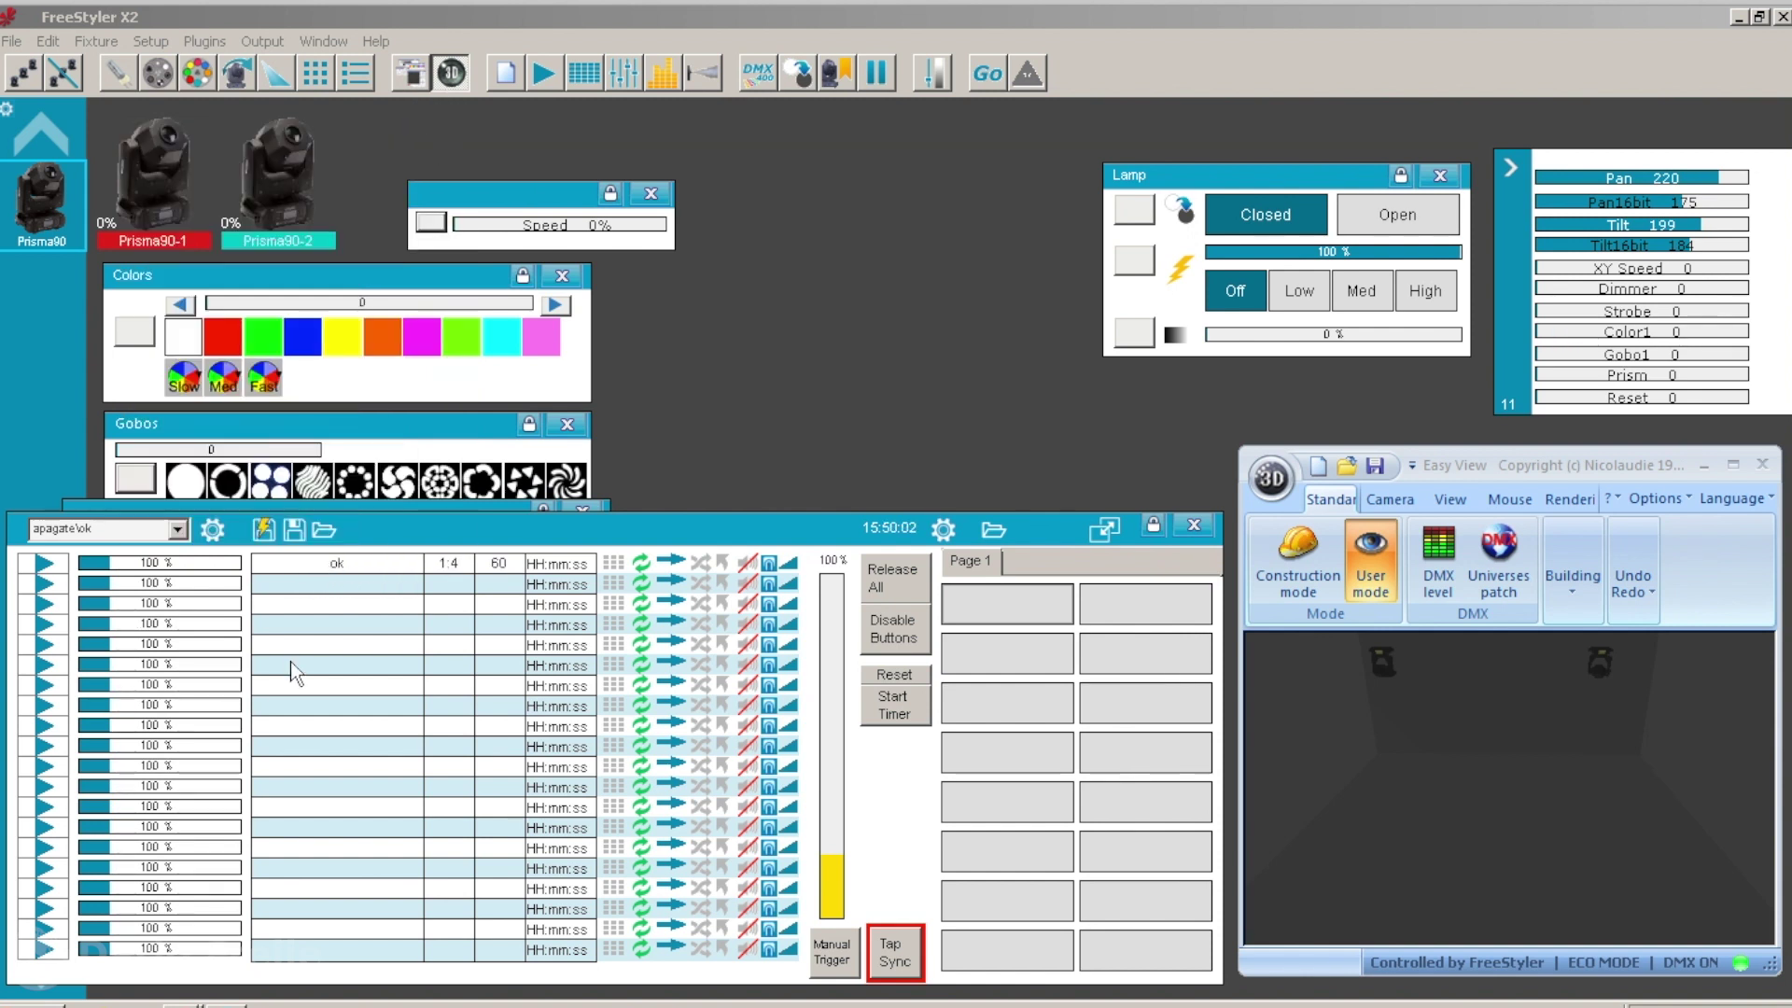
Play and stop the ok sequence once, and enable its option to restore values when the sequence stops.
click(44, 564)
click(43, 562)
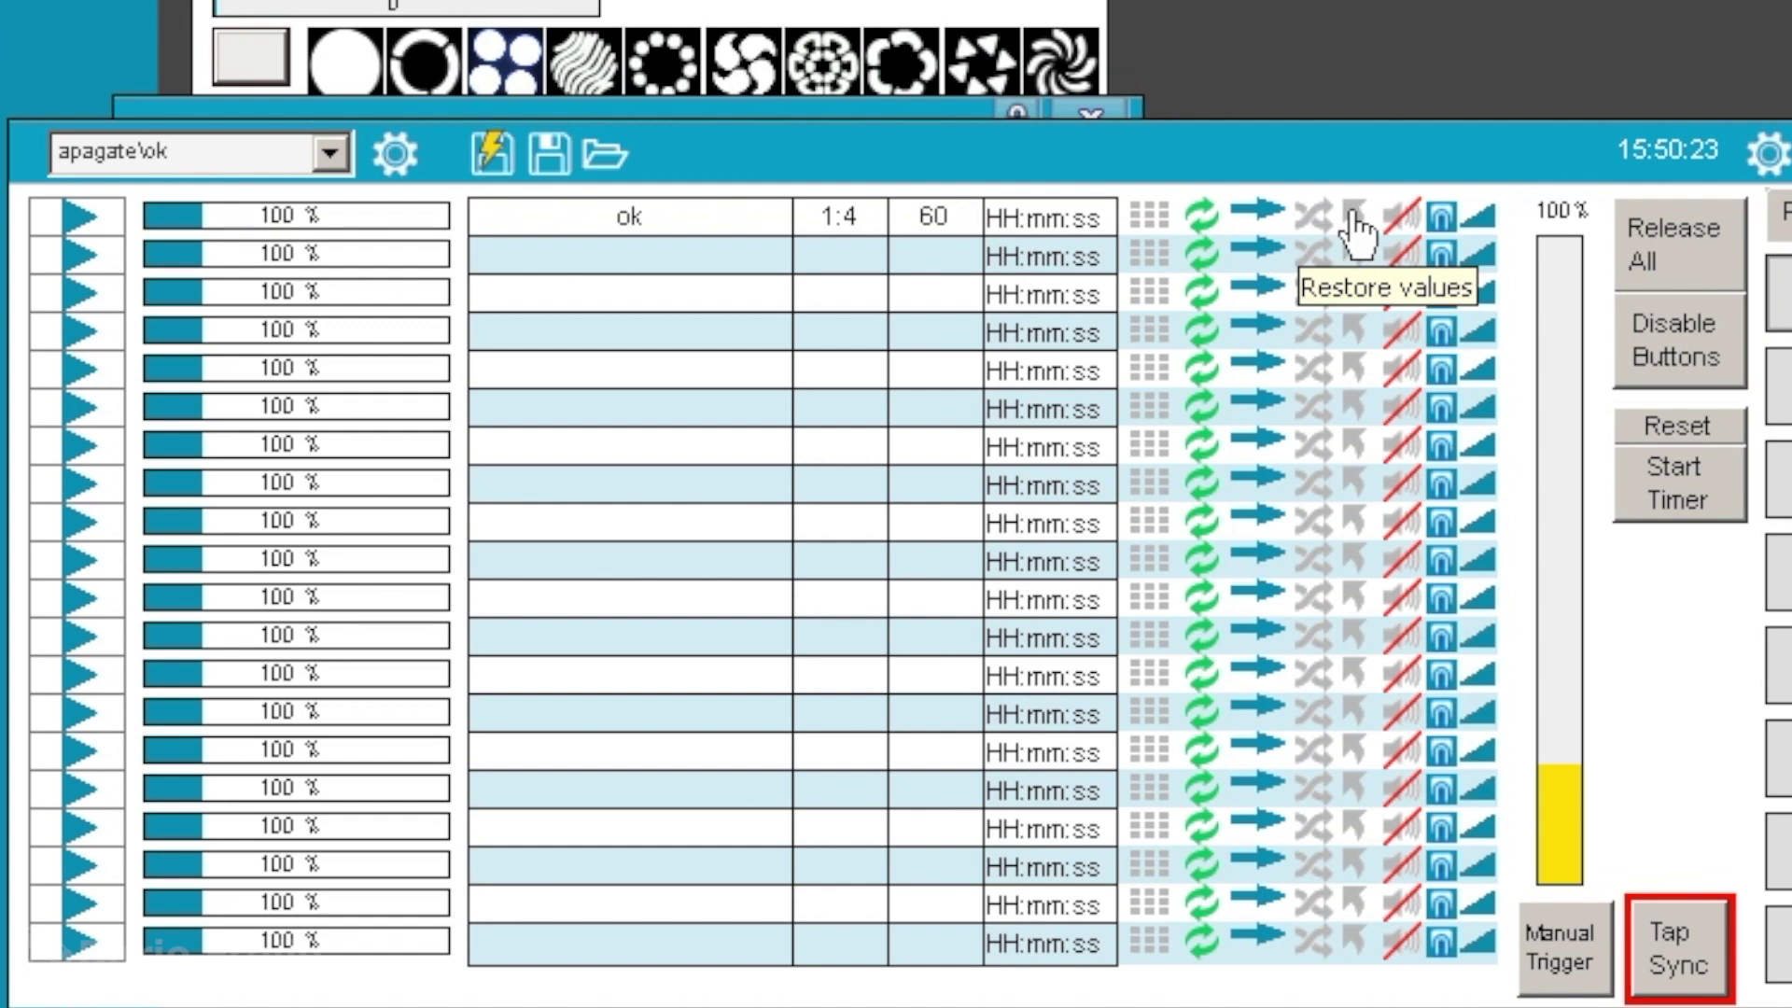
click(1352, 216)
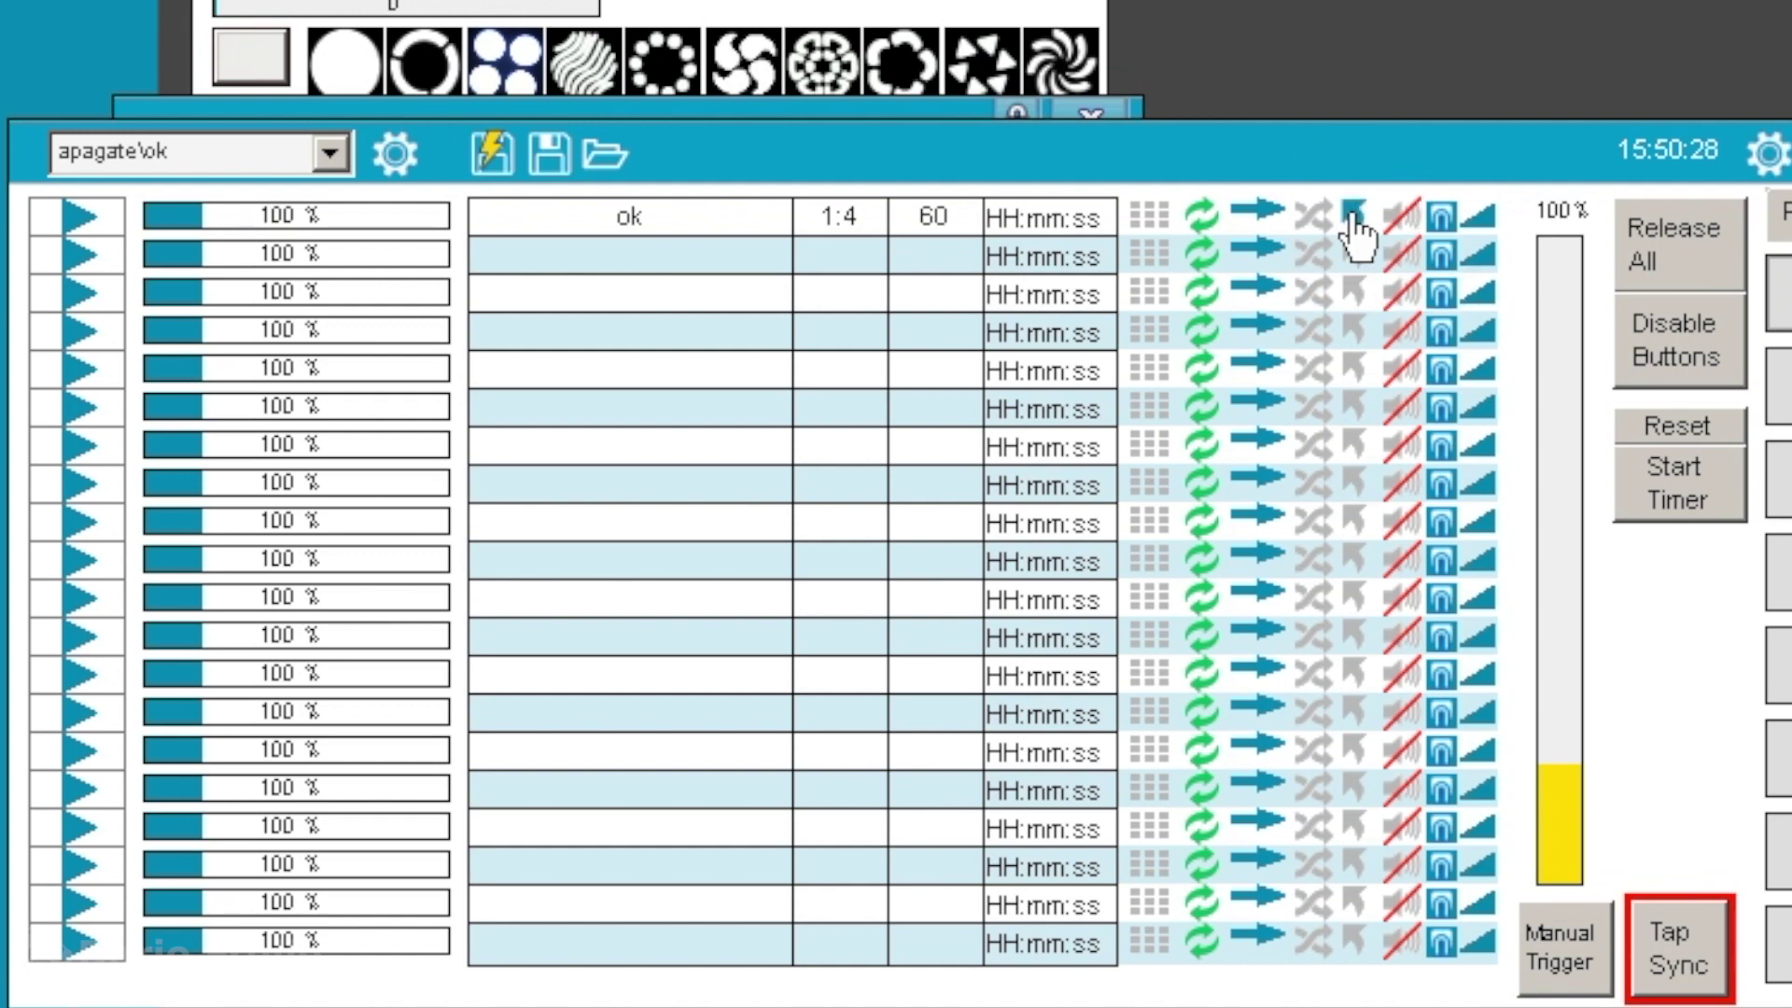
right_click(666, 220)
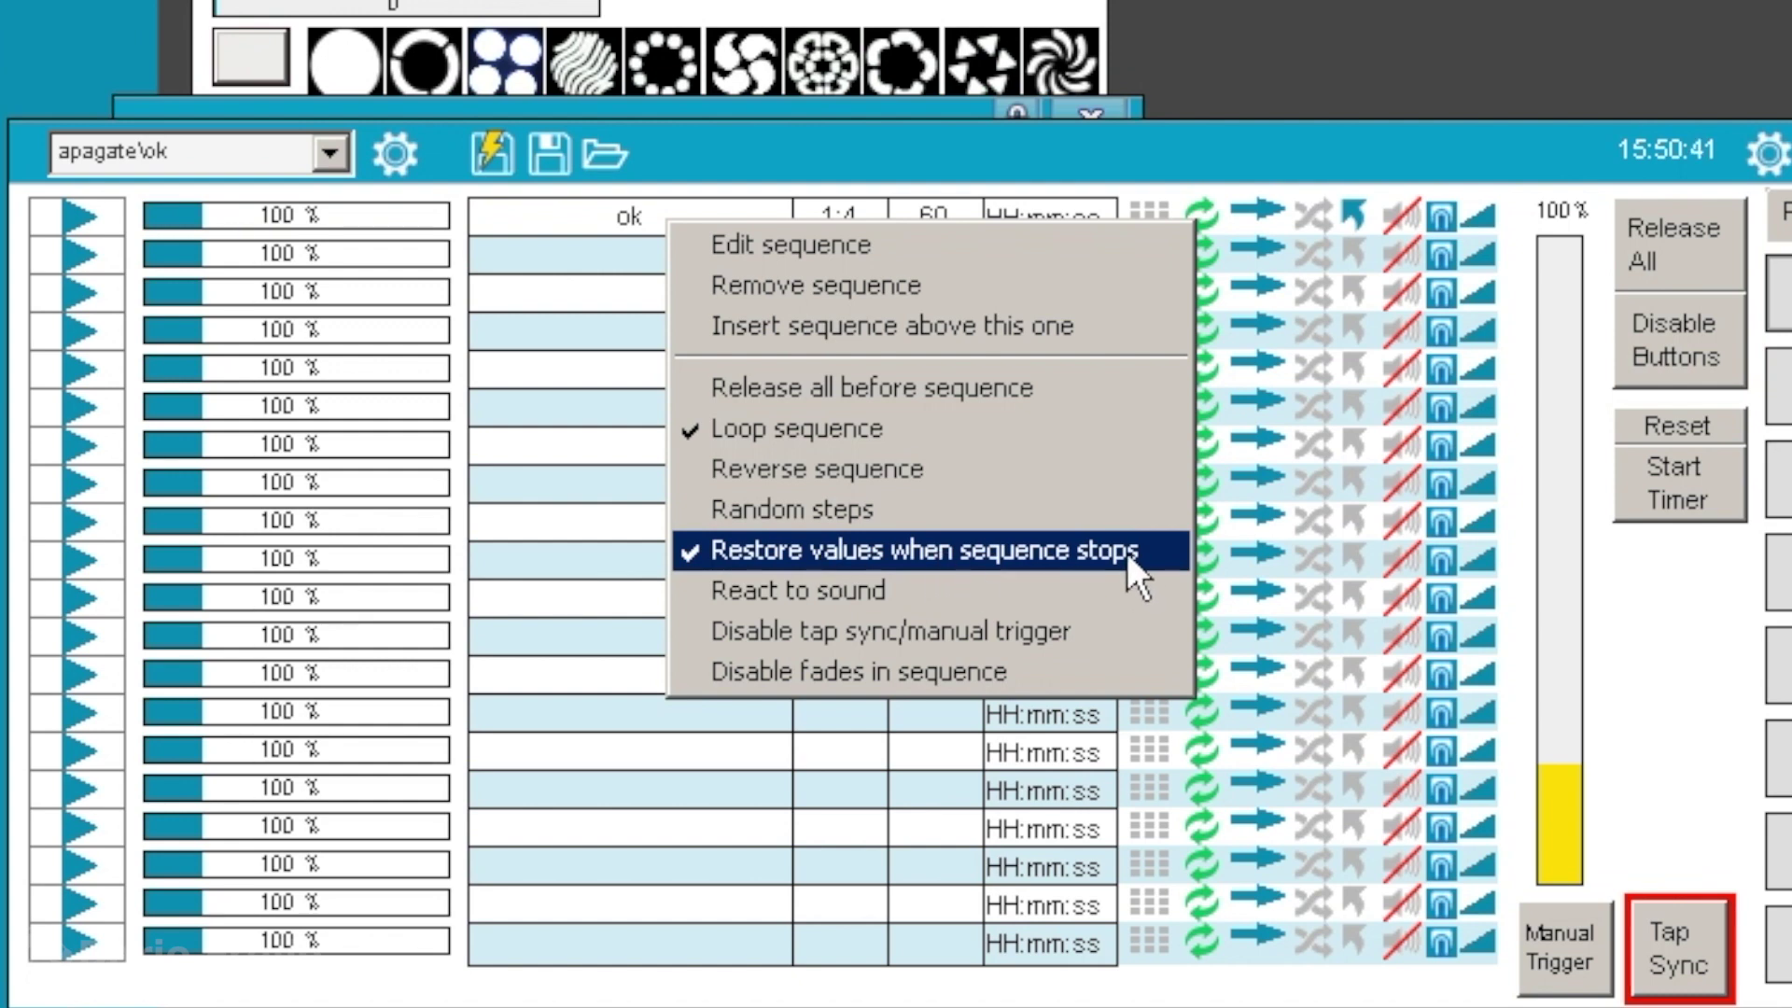
click(652, 164)
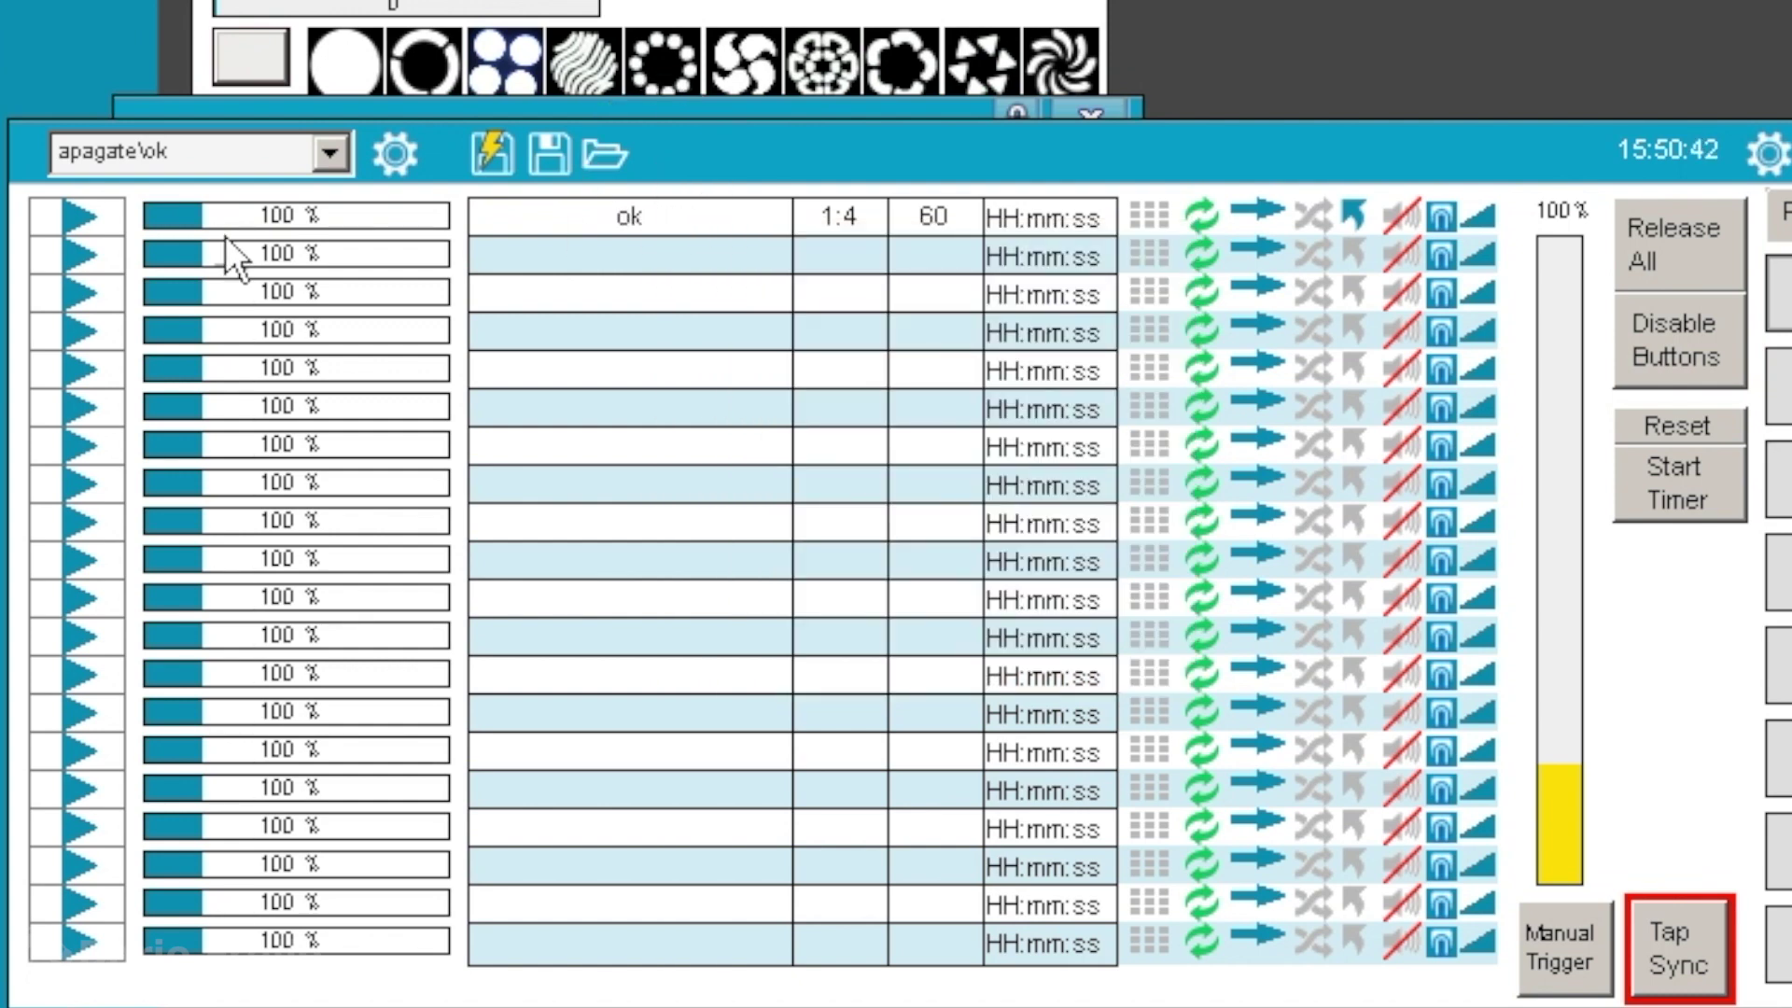
Start and stop the ok sequence several times to check how the lamps behave when it stops with value restoring enabled.
click(77, 220)
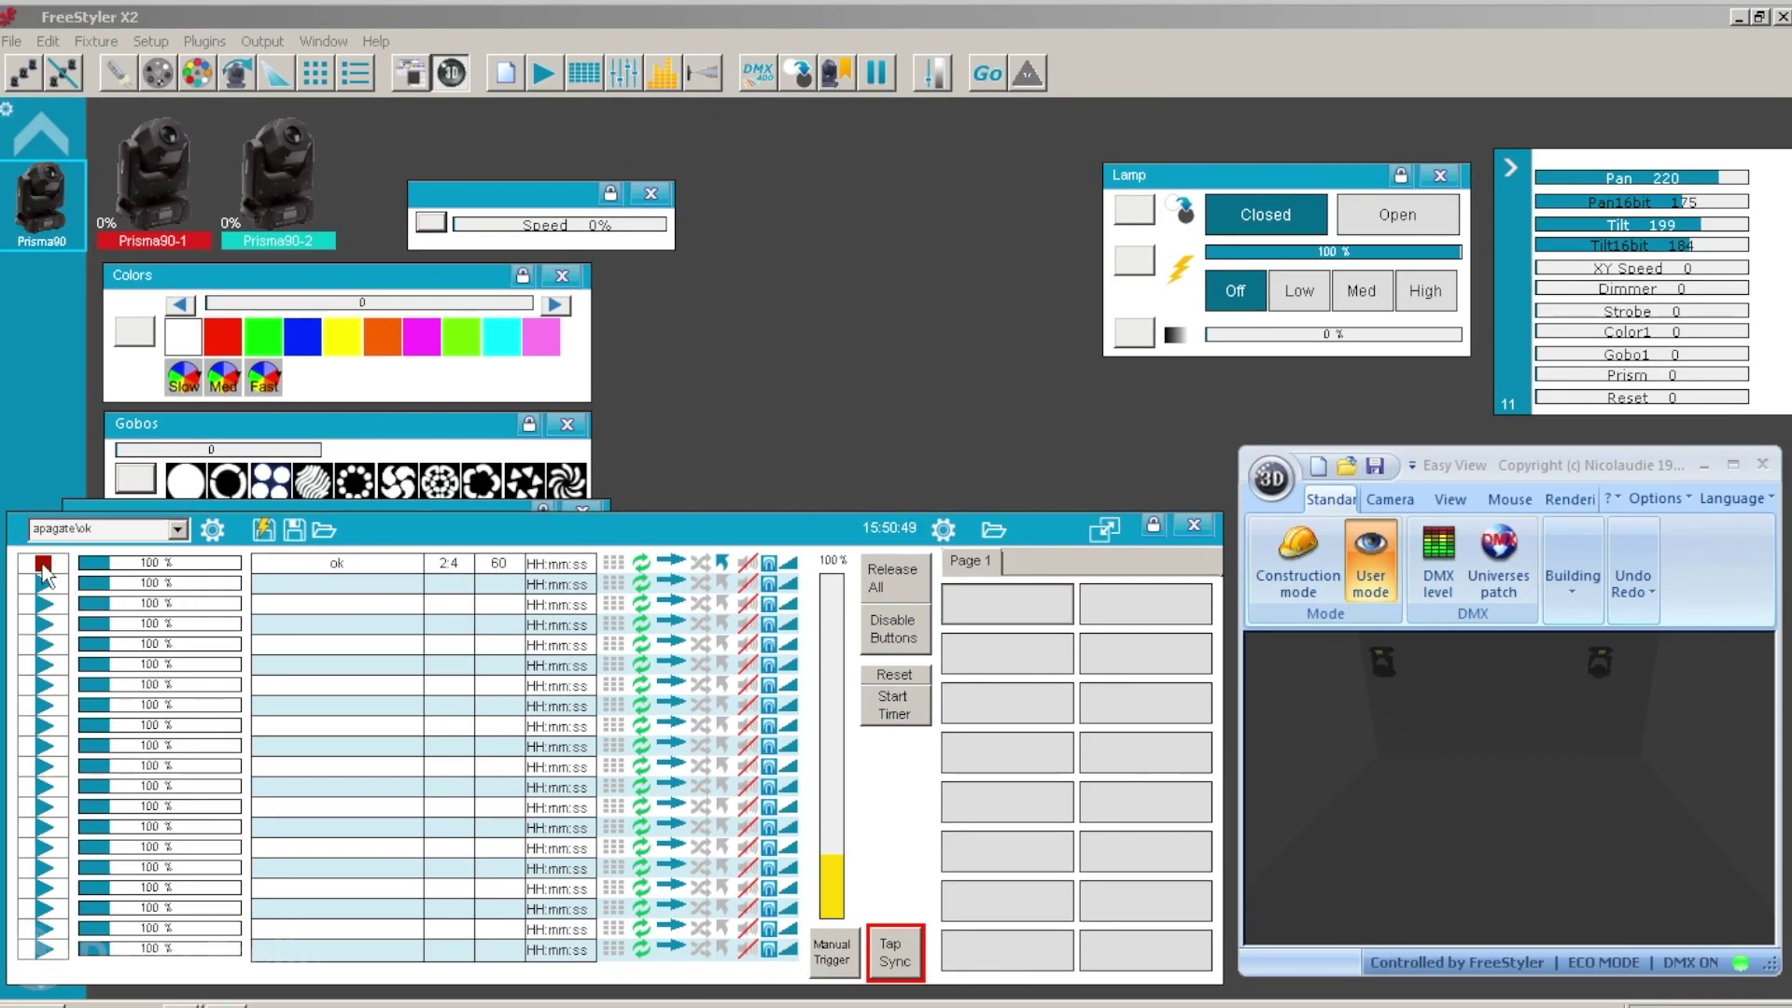
click(43, 564)
click(43, 563)
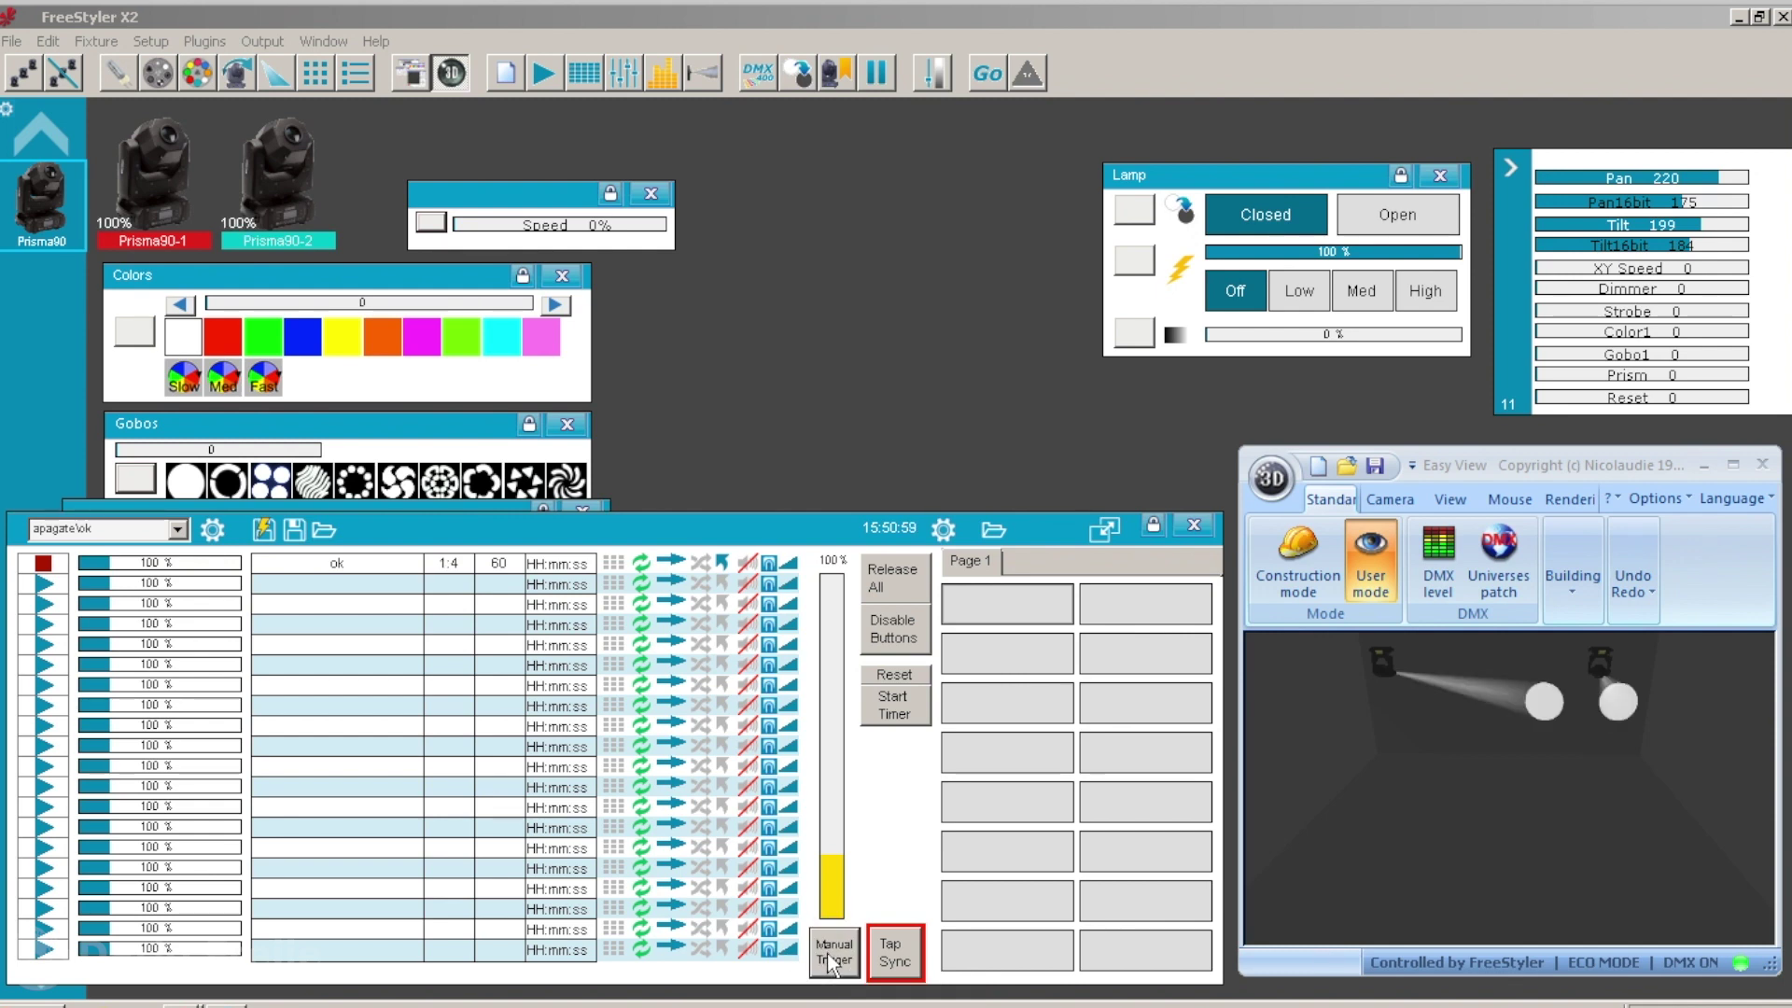
click(44, 565)
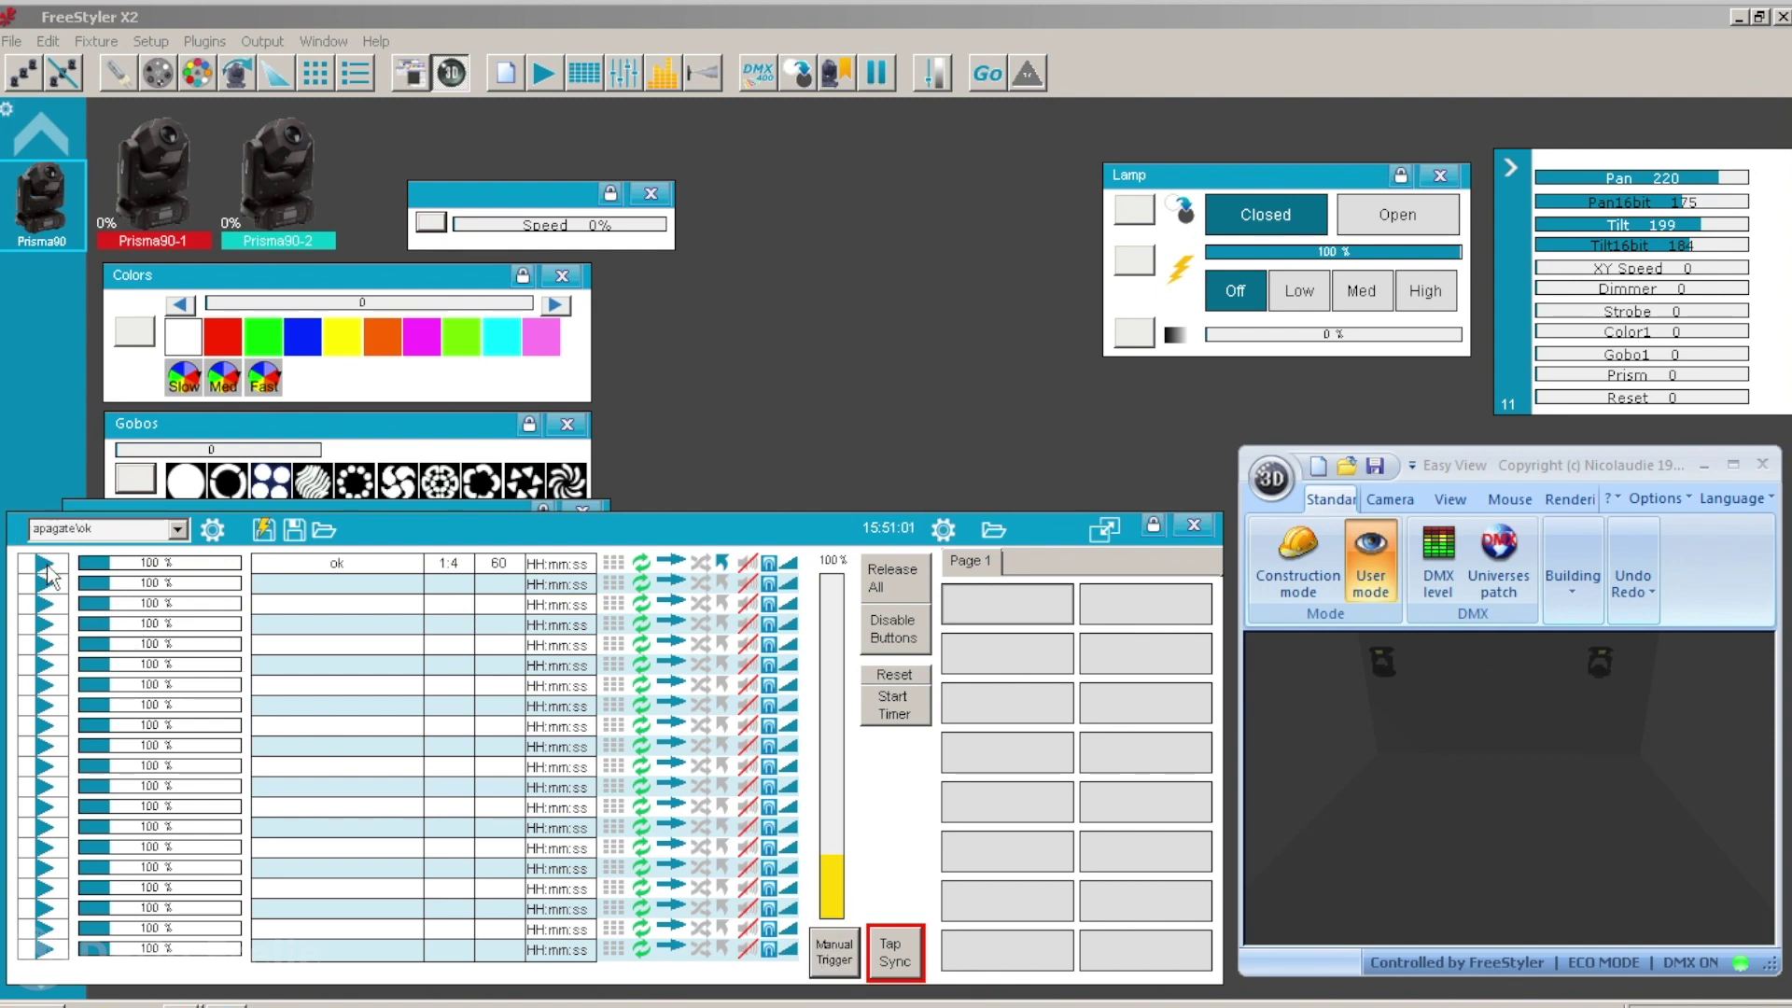
click(45, 565)
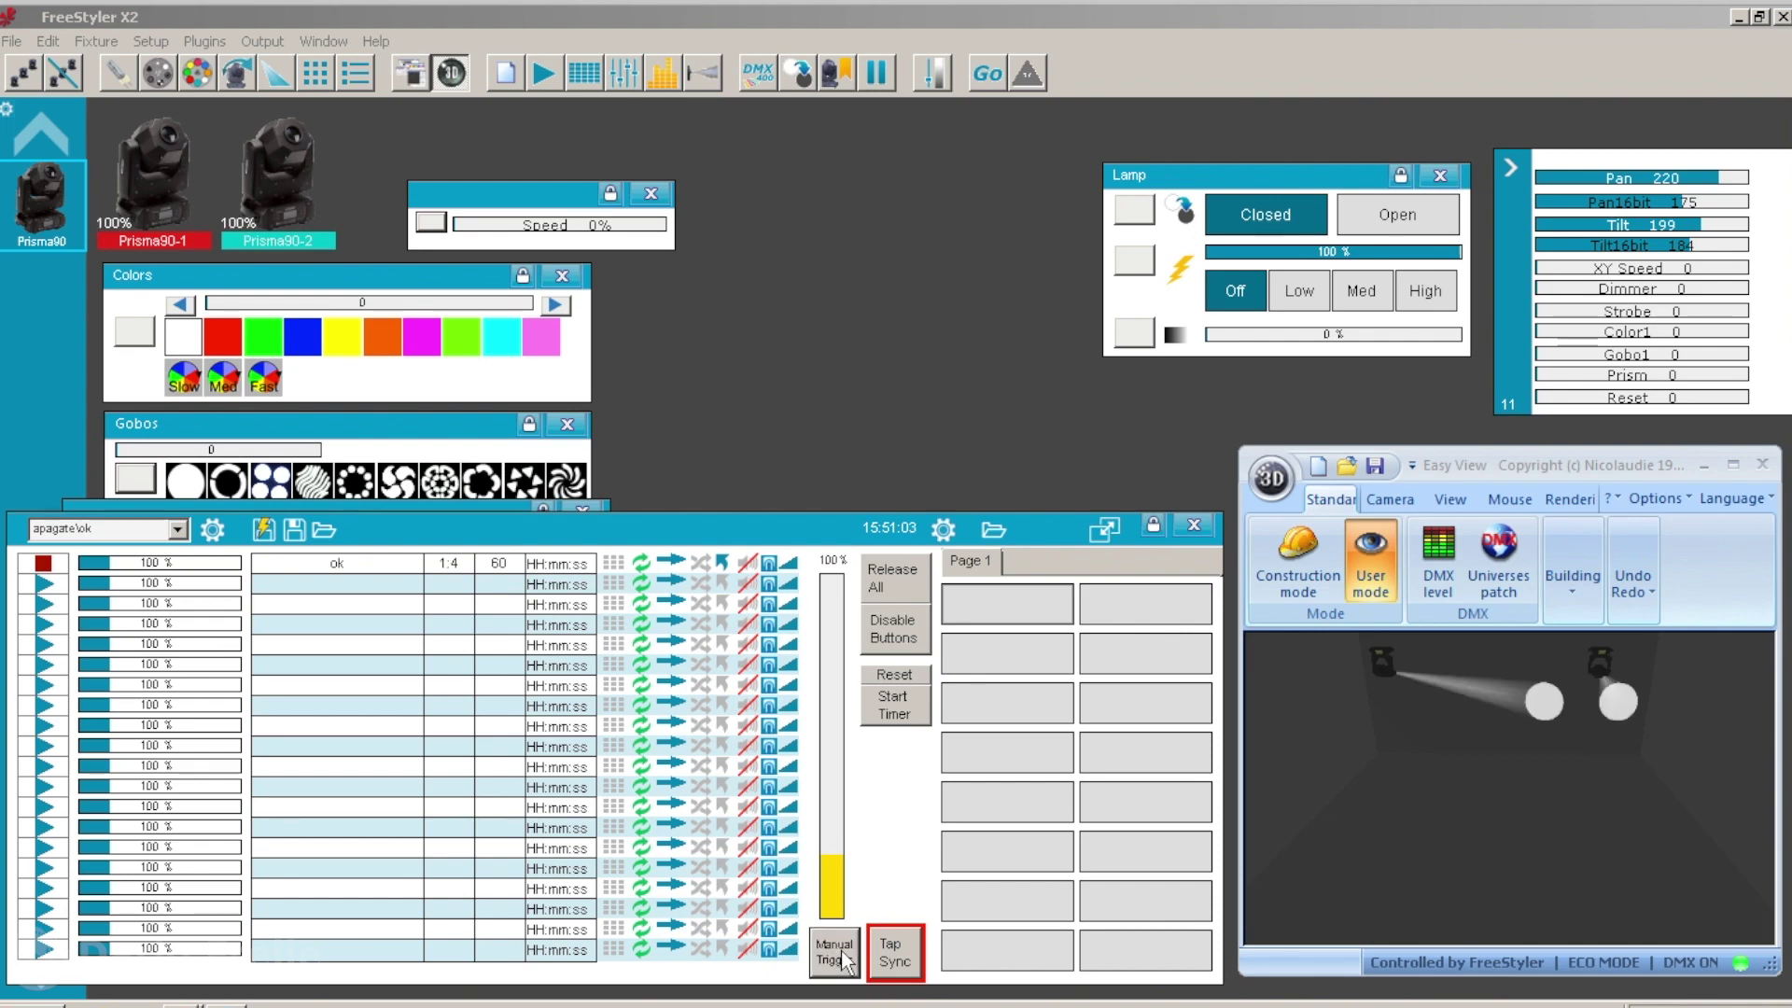
click(43, 563)
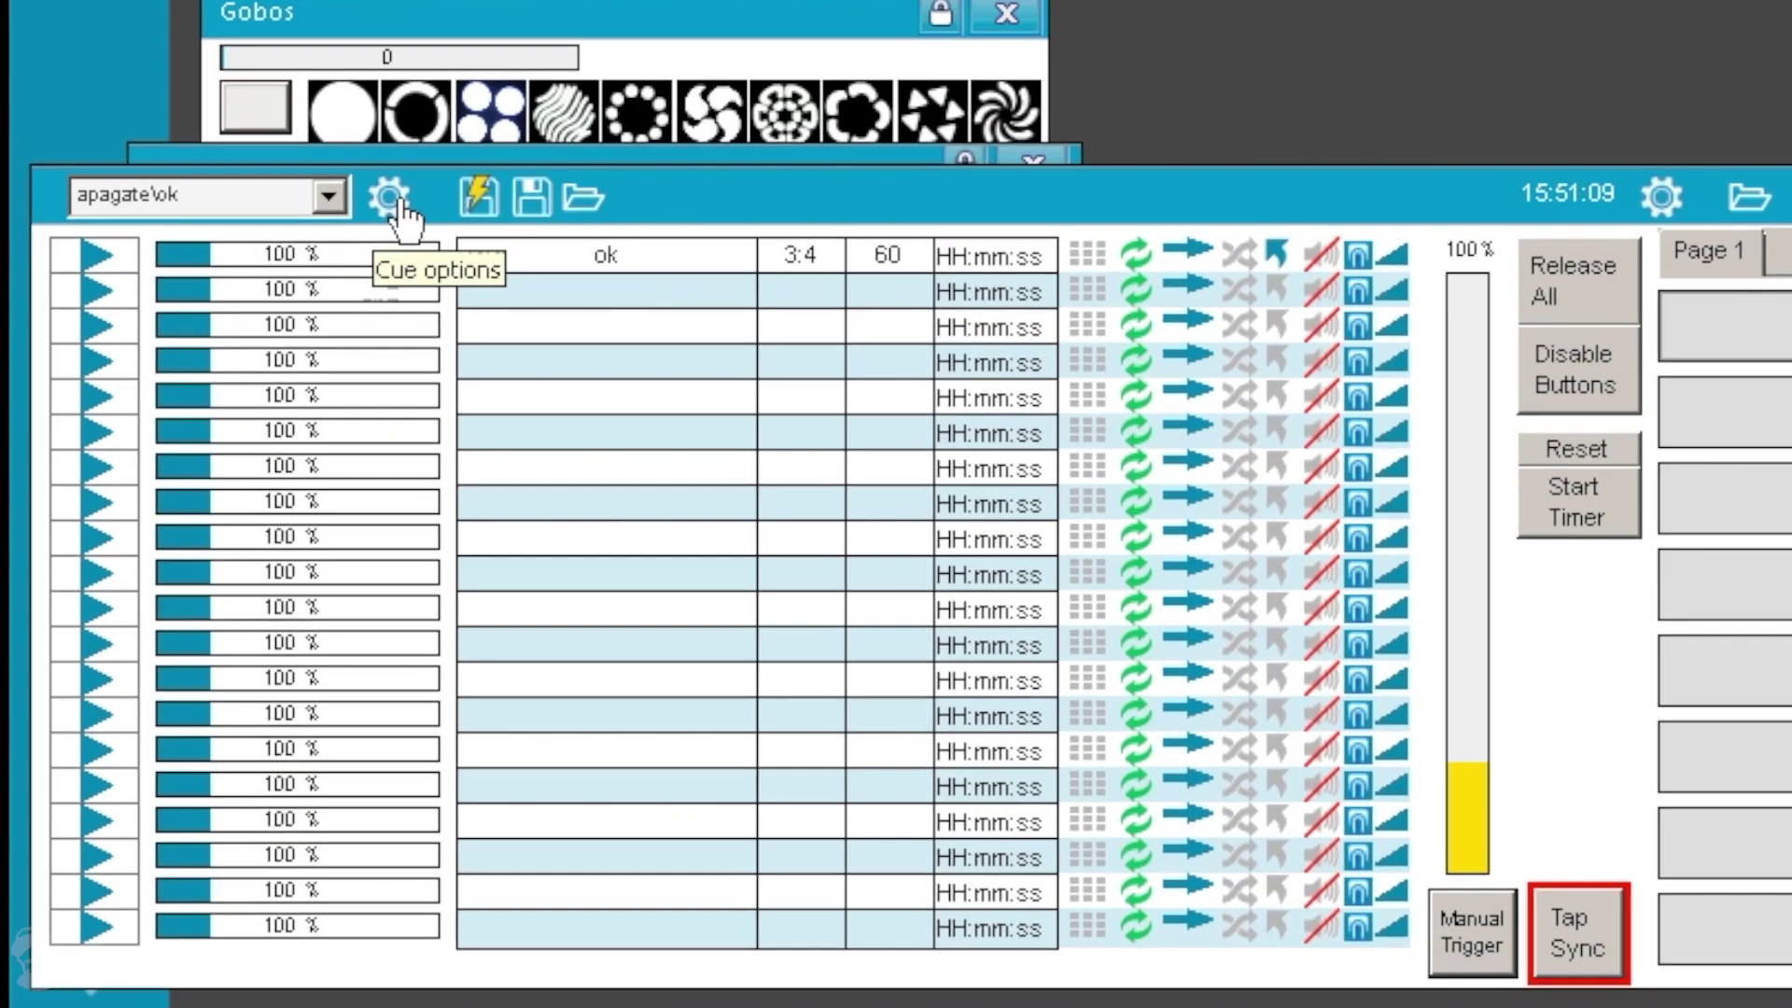
Turn off Show speed as BPM in the cue options to view the speed in seconds, and turn it back on.
click(388, 197)
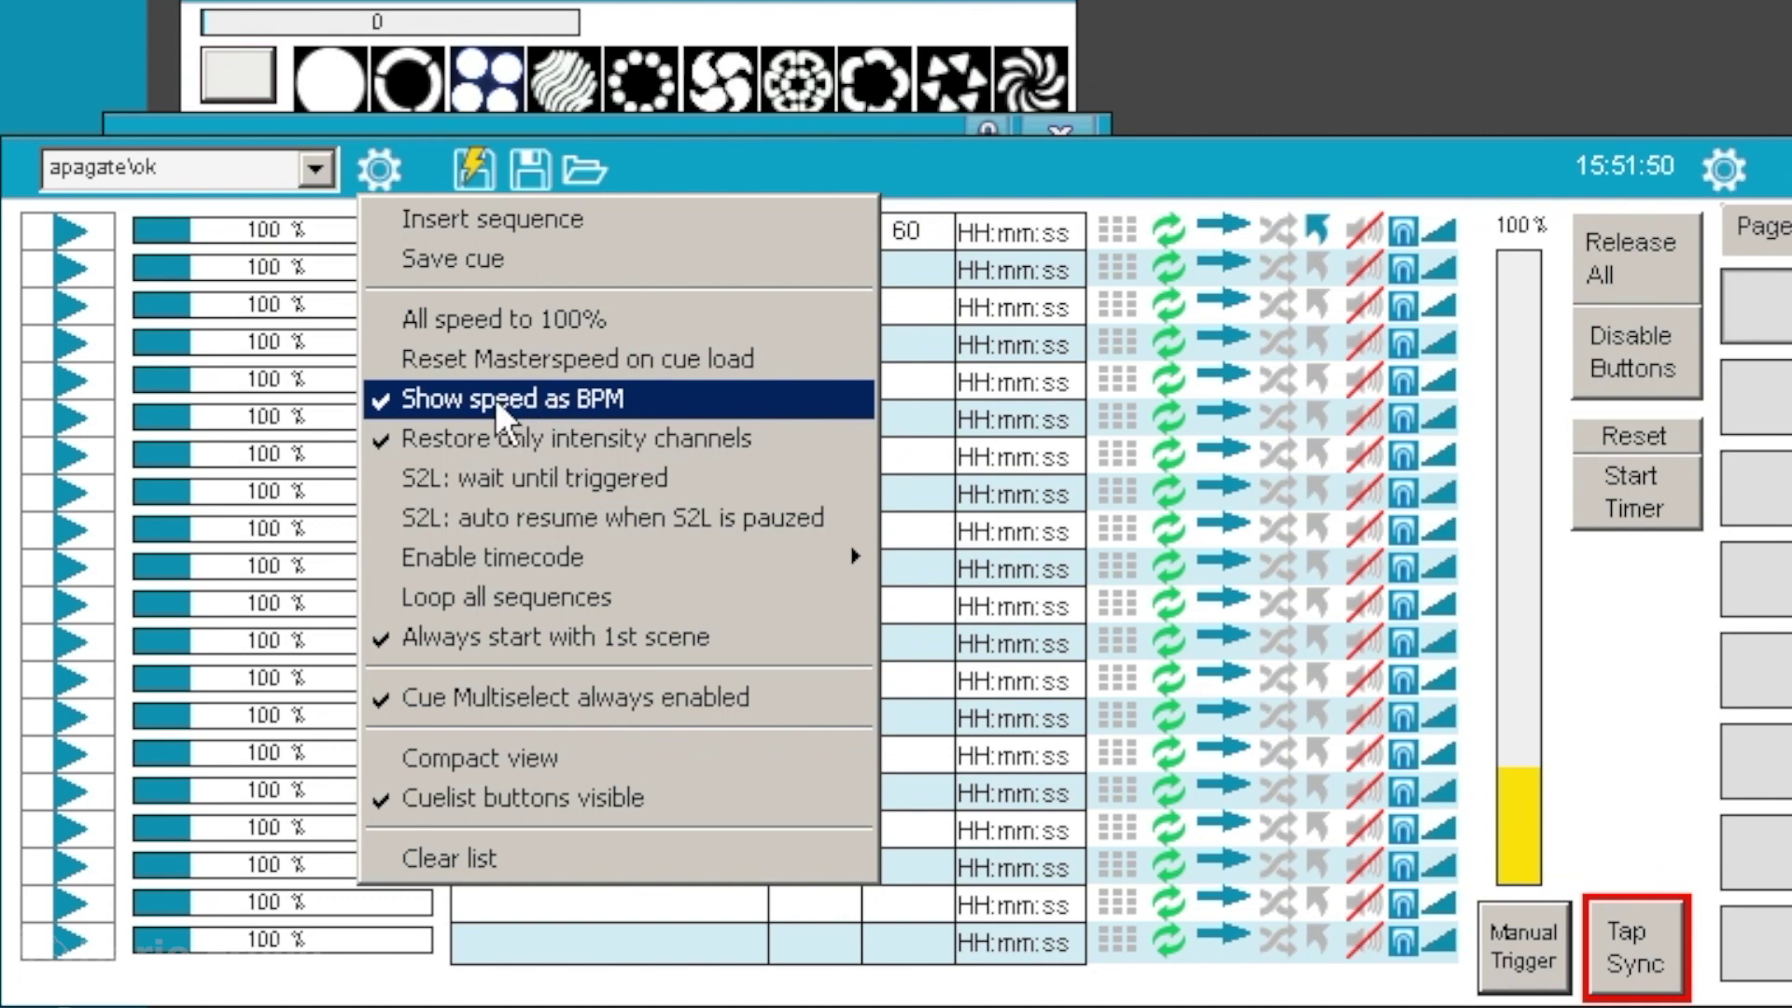
click(495, 399)
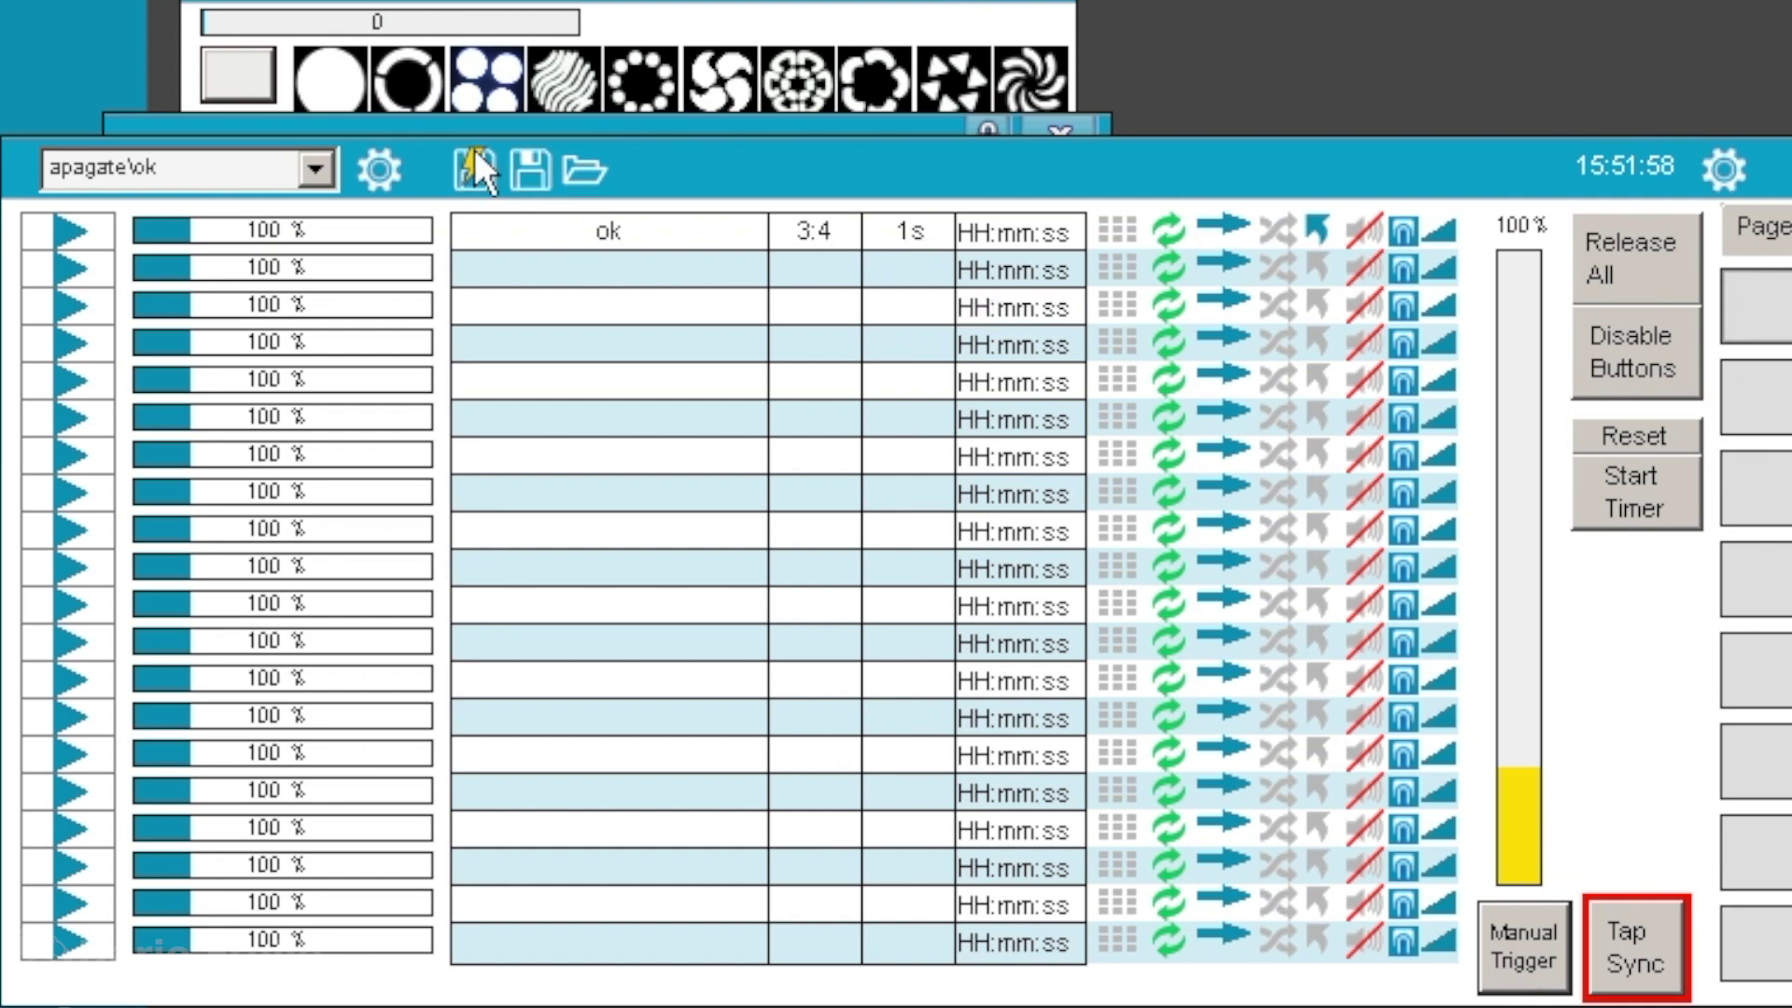
click(379, 168)
click(507, 397)
Set the cuelist master speed to 93% and play and stop the ok sequence to test it.
mouse_move(1540, 773)
mouse_down()
mouse_move(1530, 615)
mouse_move(1523, 782)
mouse_up()
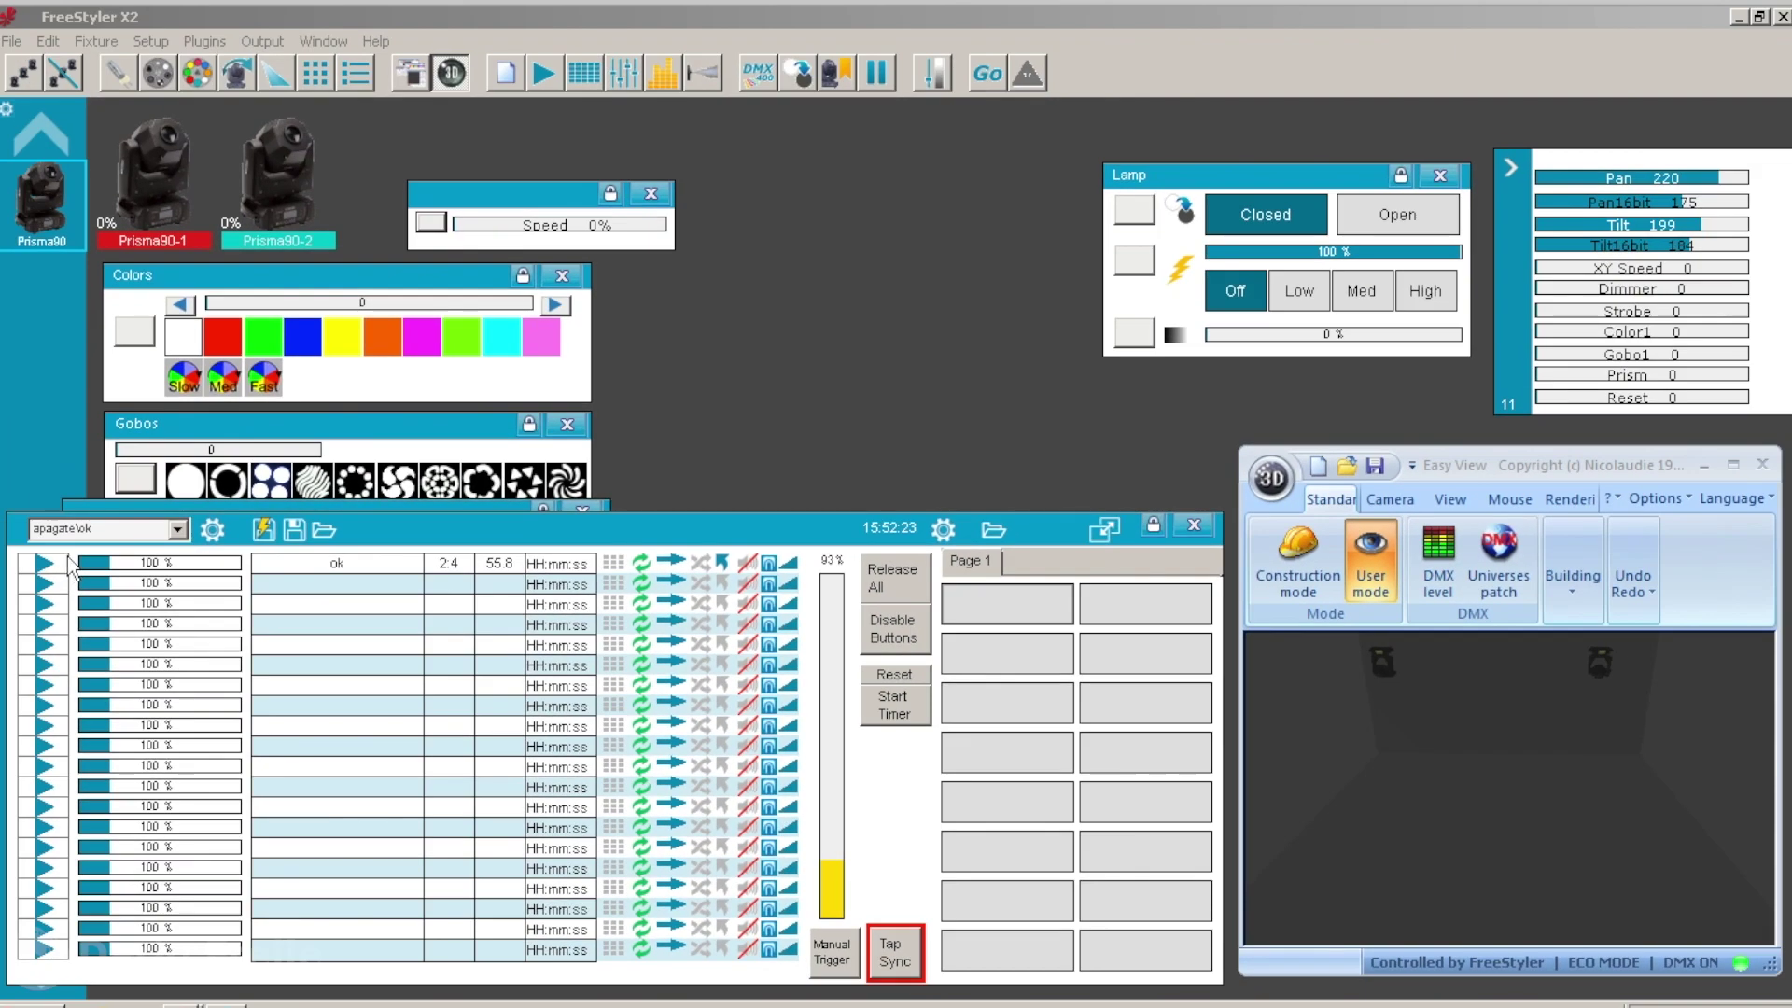
click(42, 563)
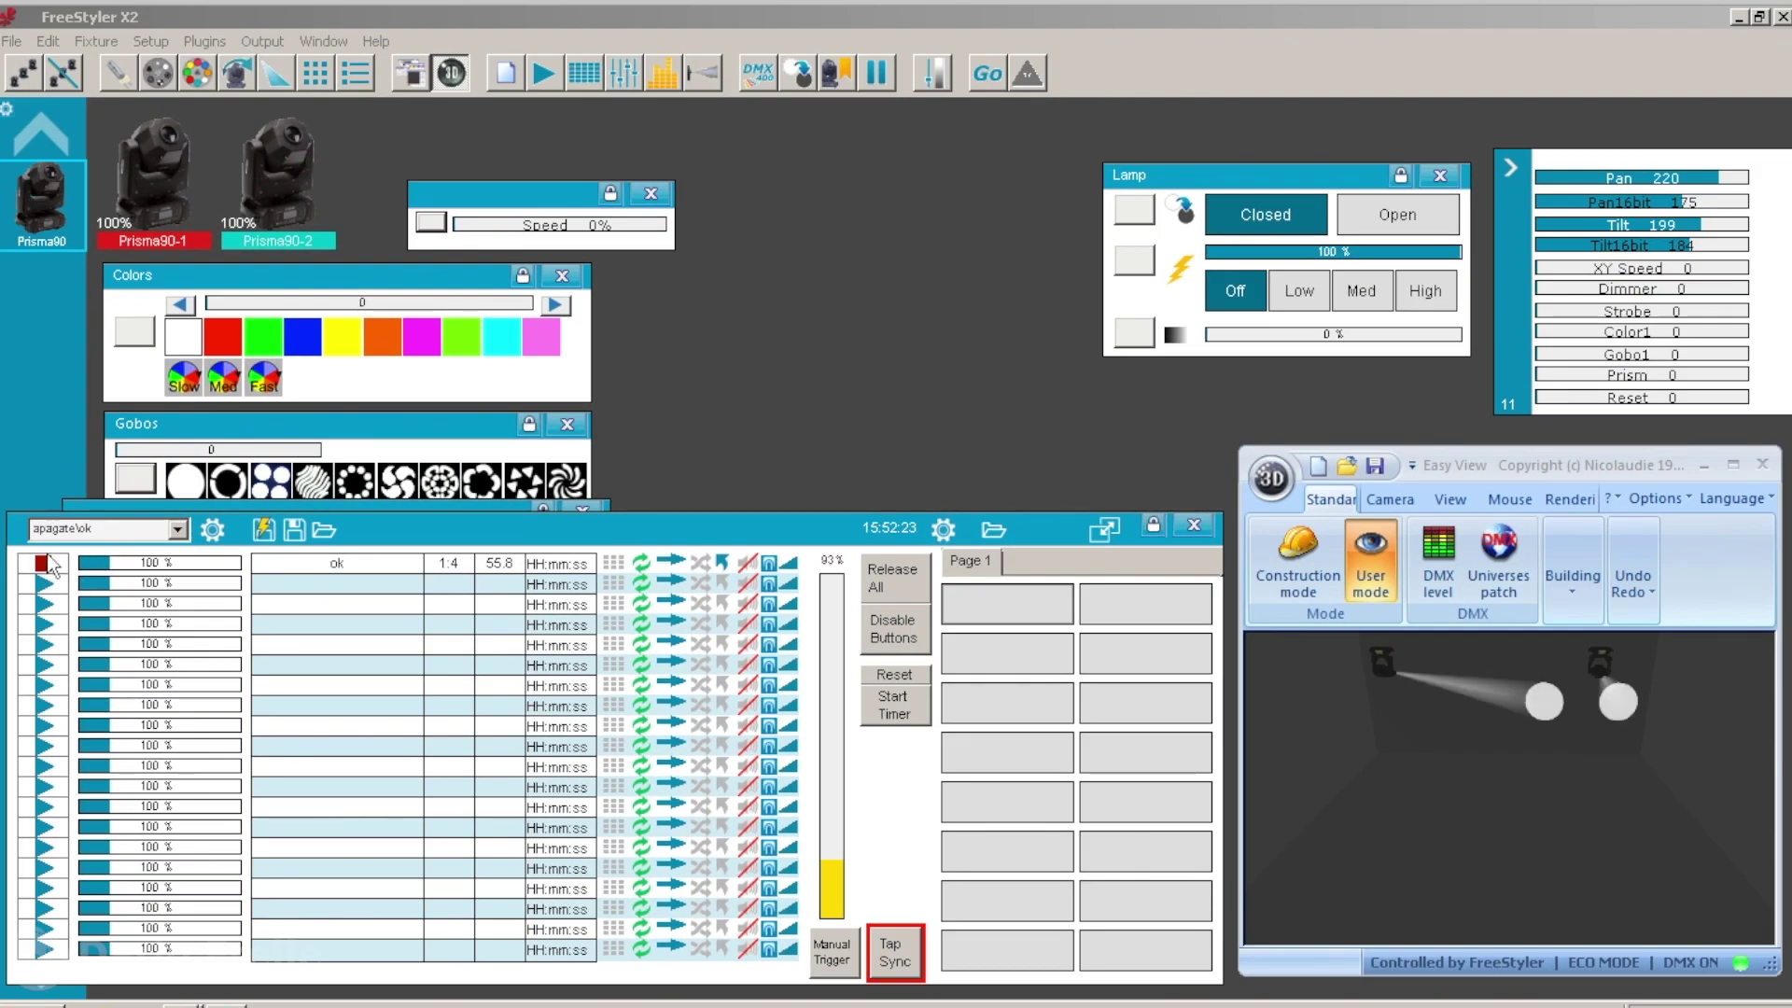
click(46, 566)
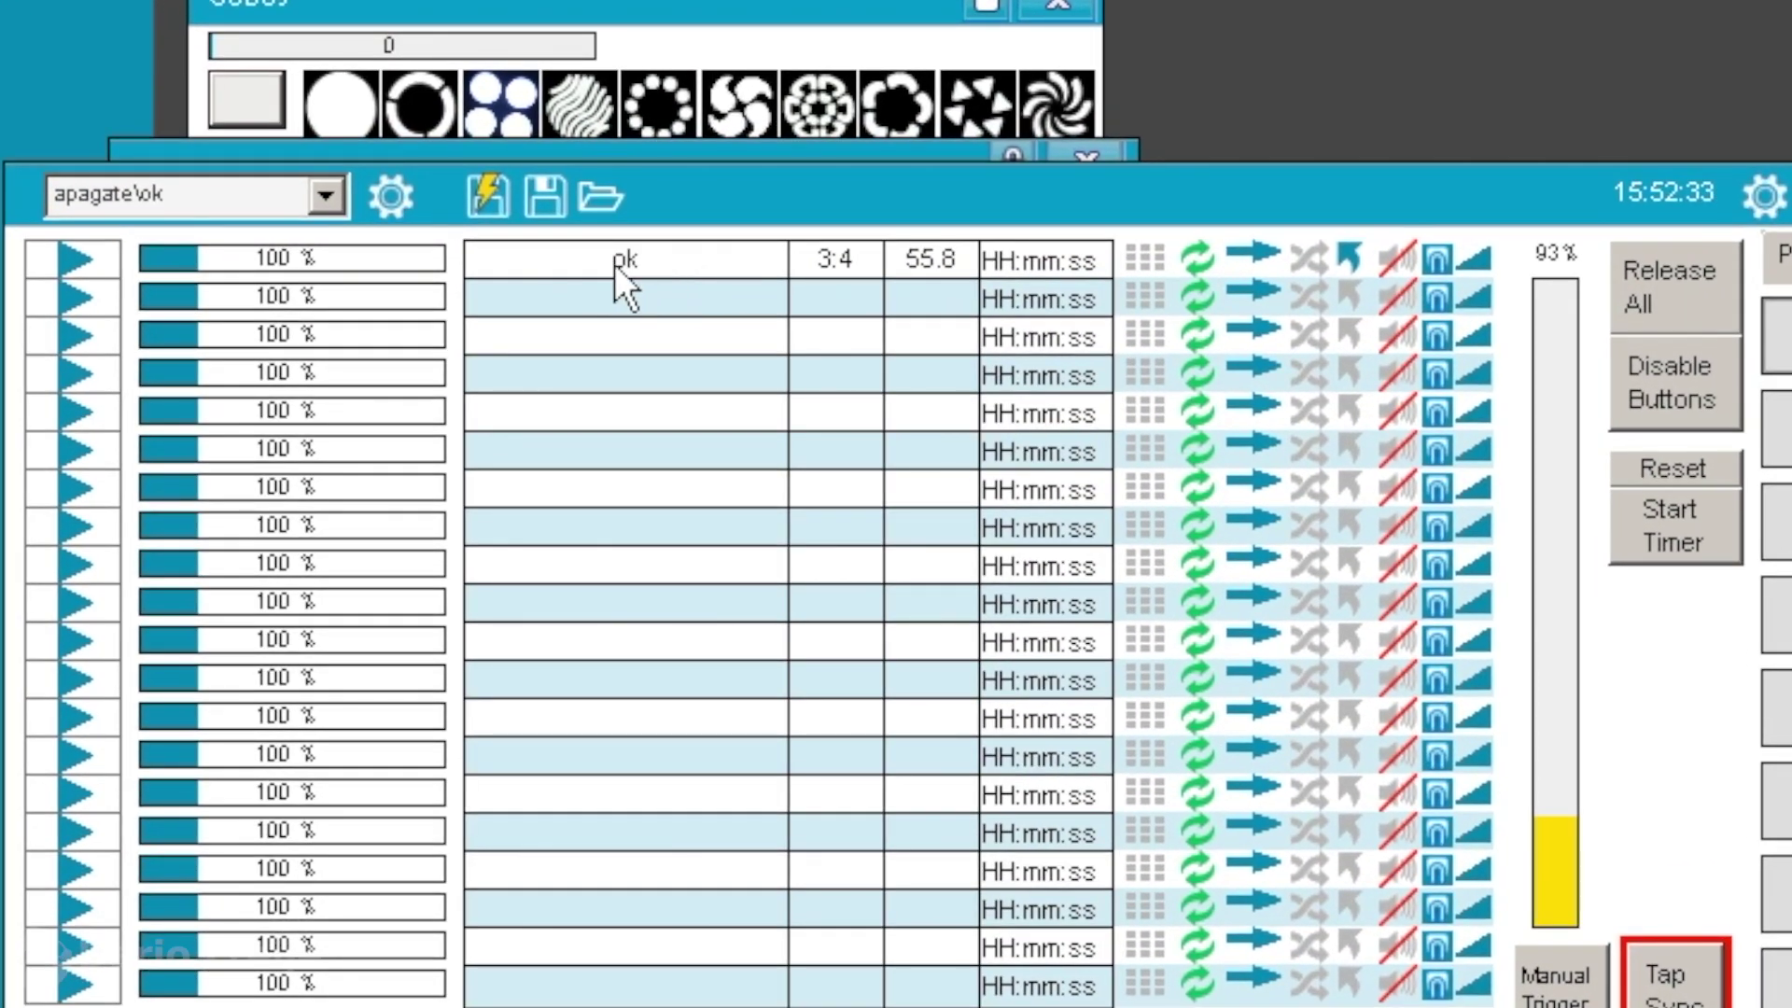
Open the ok sequence for editing, close the cuelist window and advance through its steps to step 4.
right_click(614, 265)
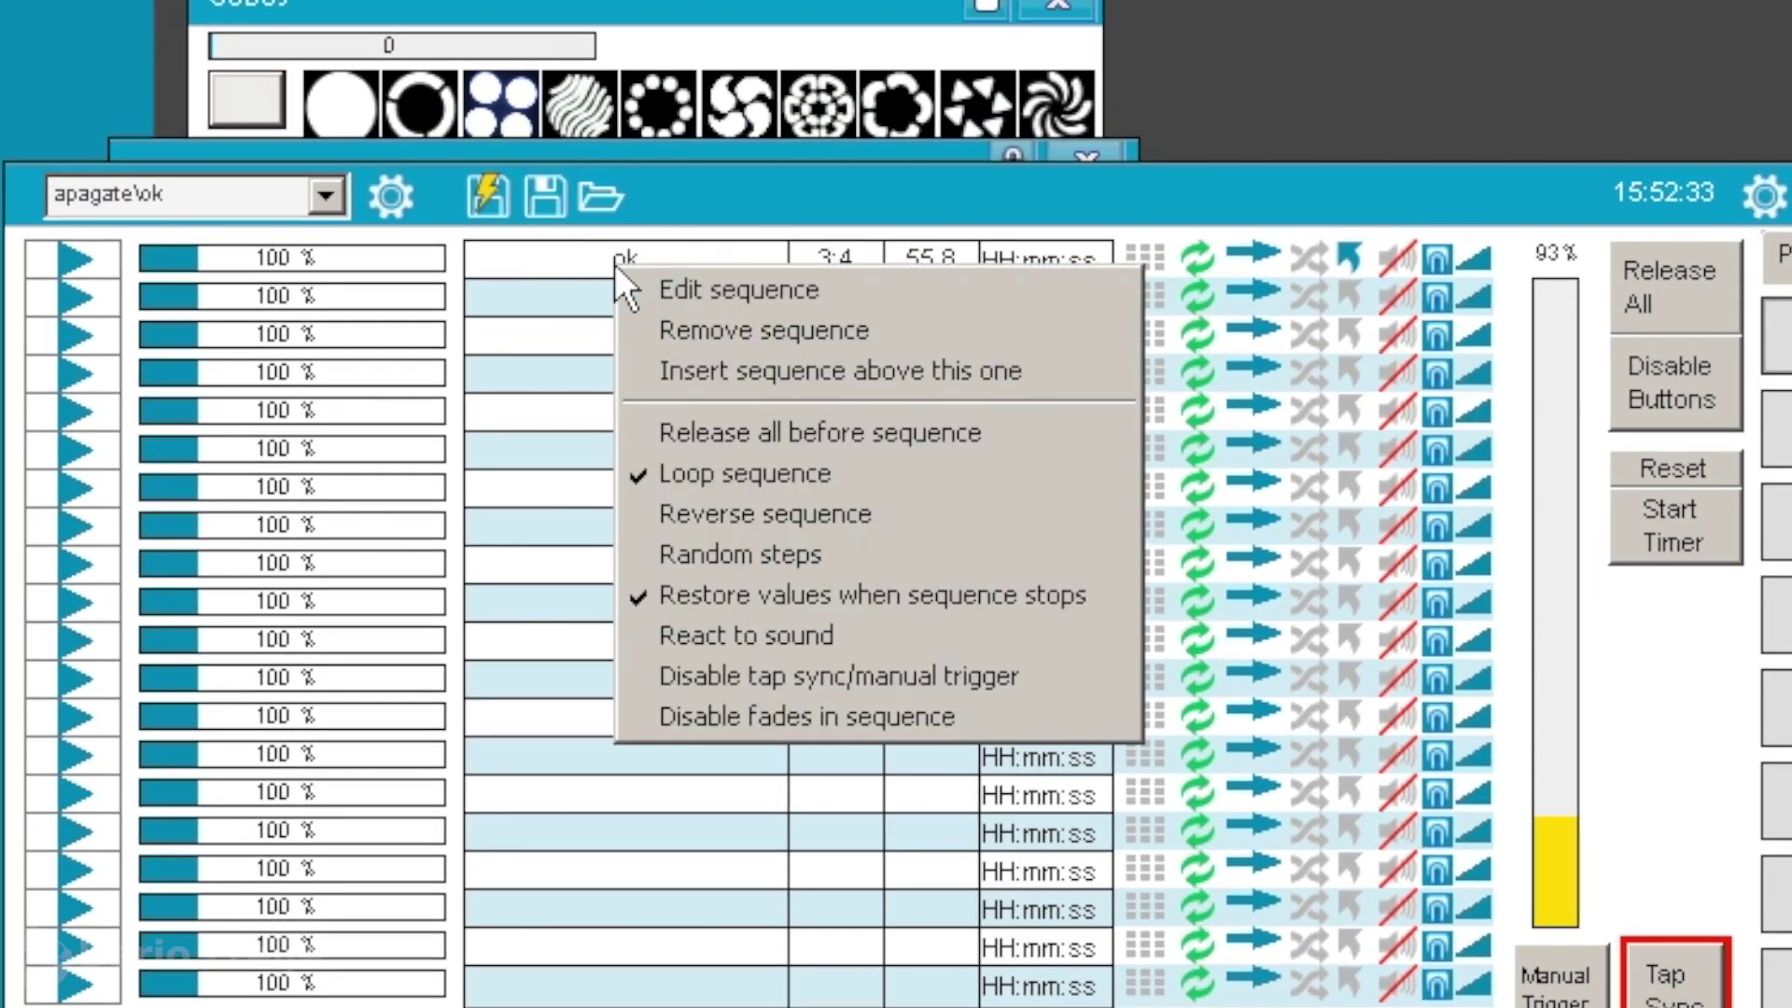
click(715, 293)
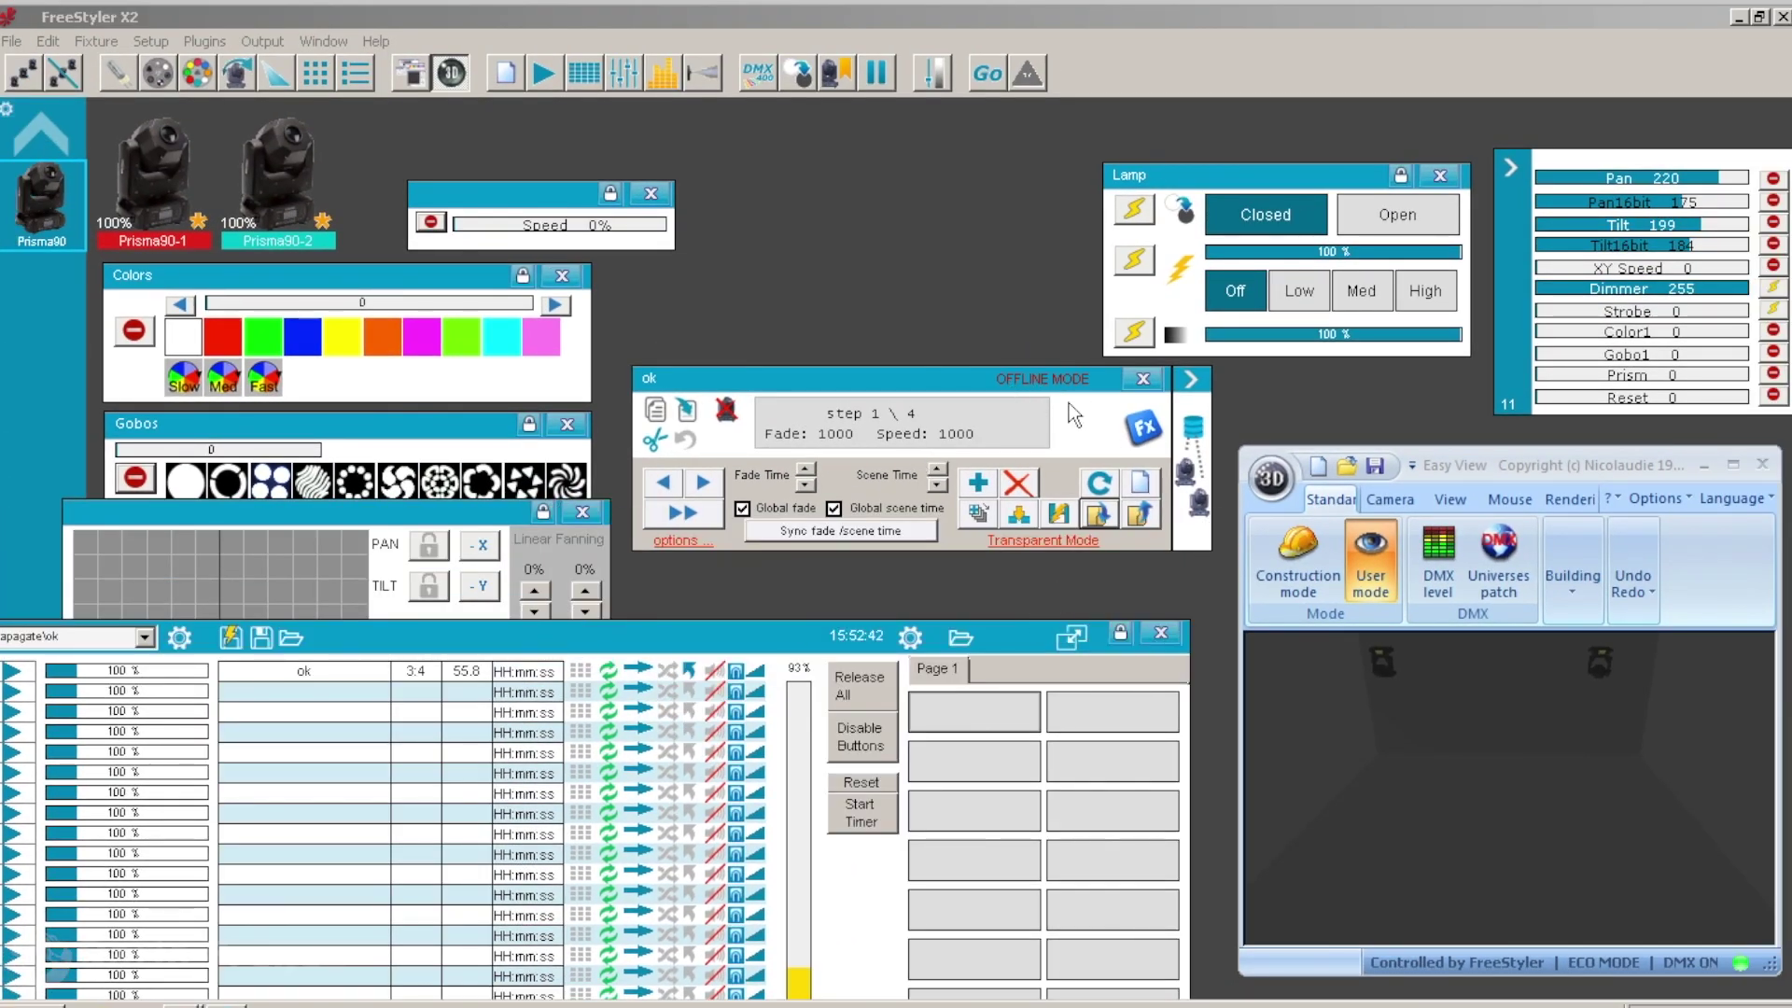
click(1161, 634)
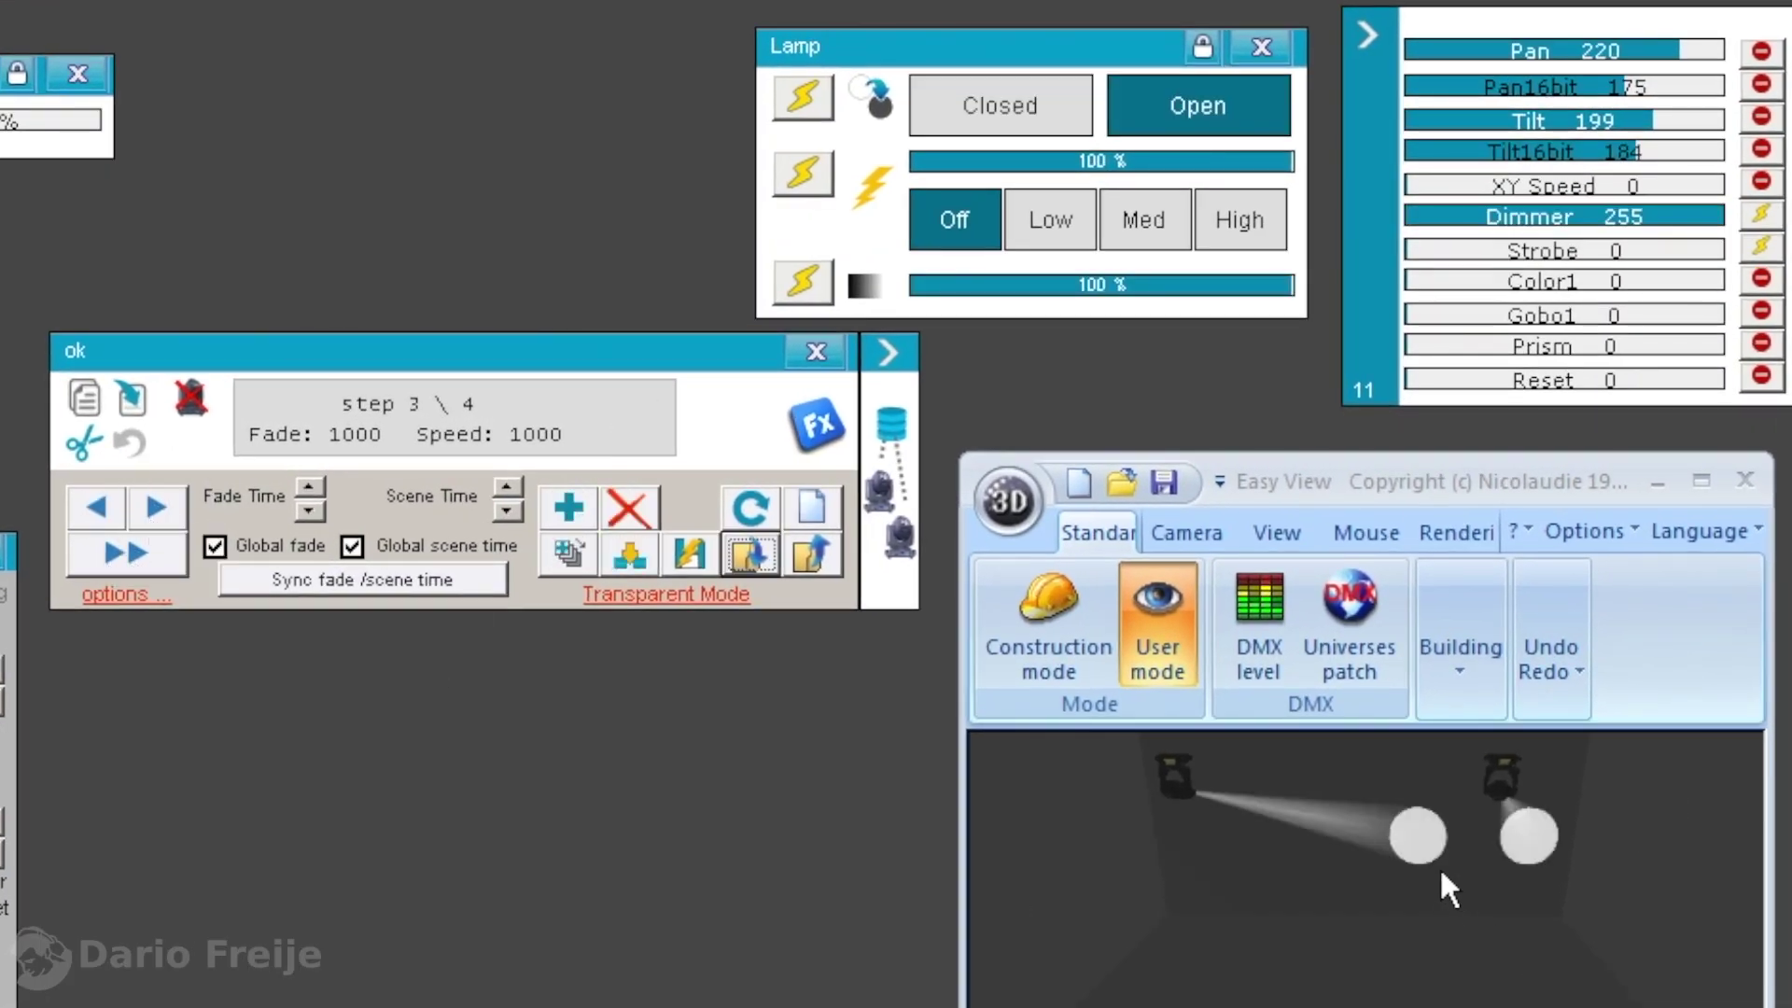
click(149, 511)
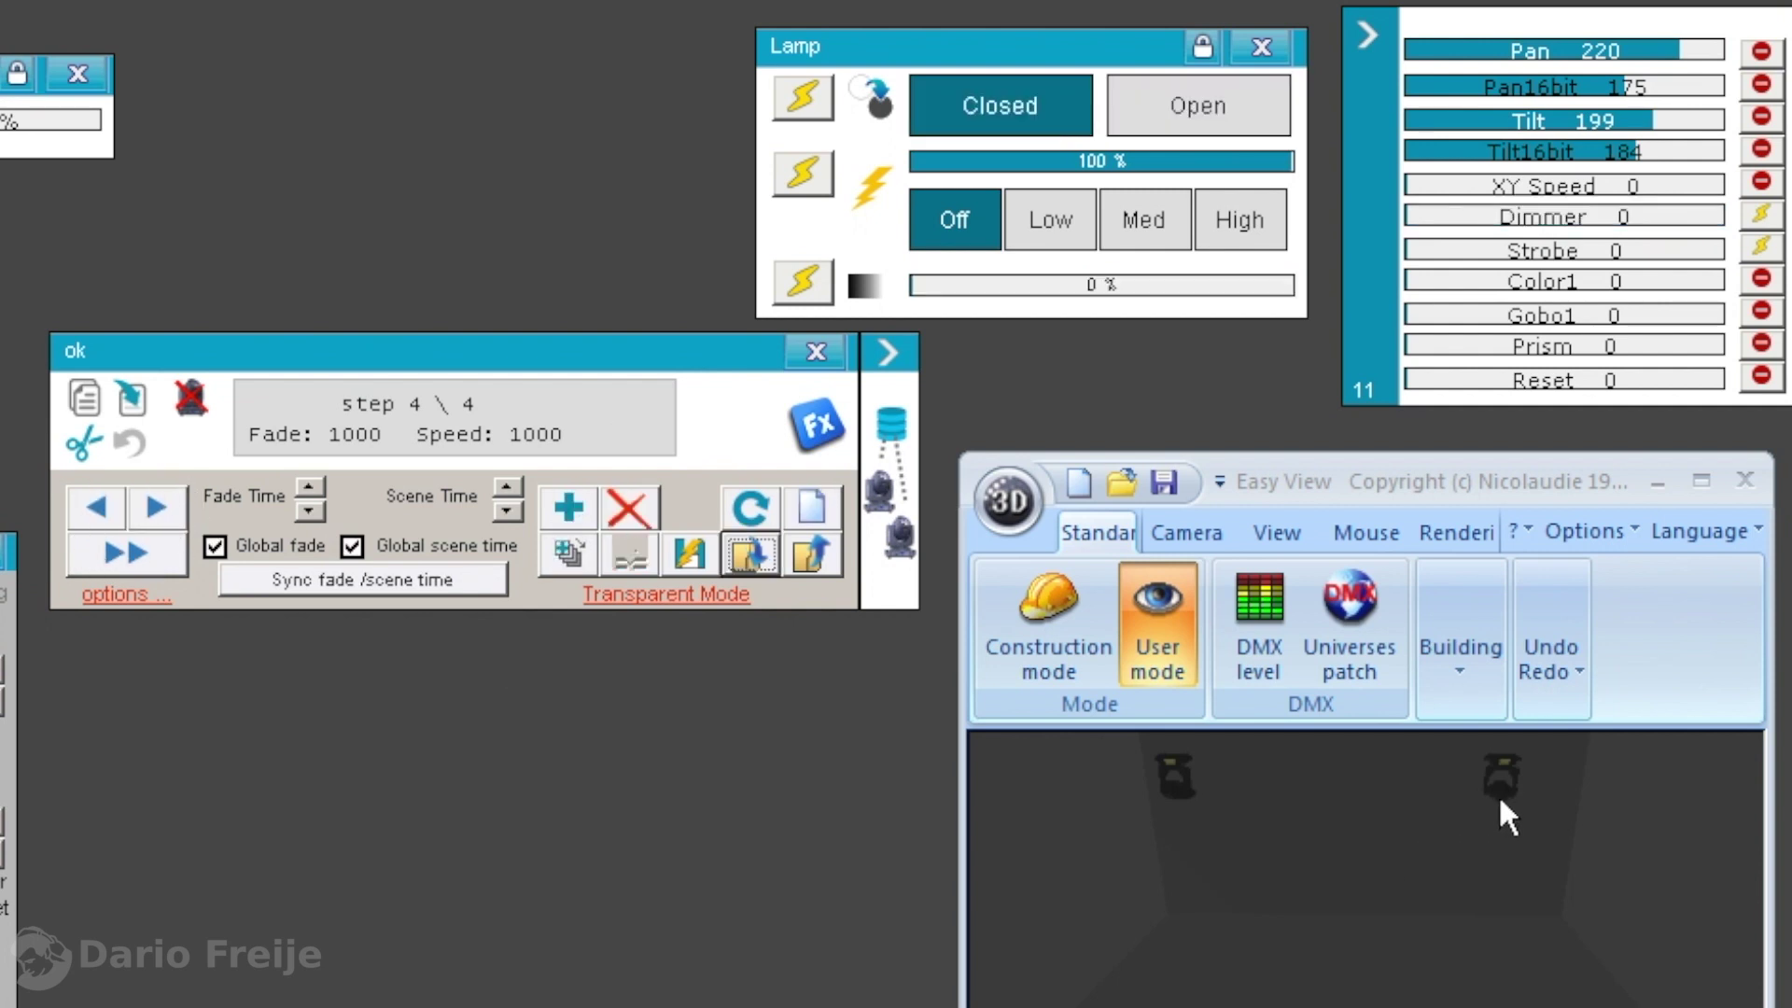
Disable the Dimmer and Strobe channels in step 4, compare it with step 3 and close the sequence editor.
click(1761, 214)
click(1761, 247)
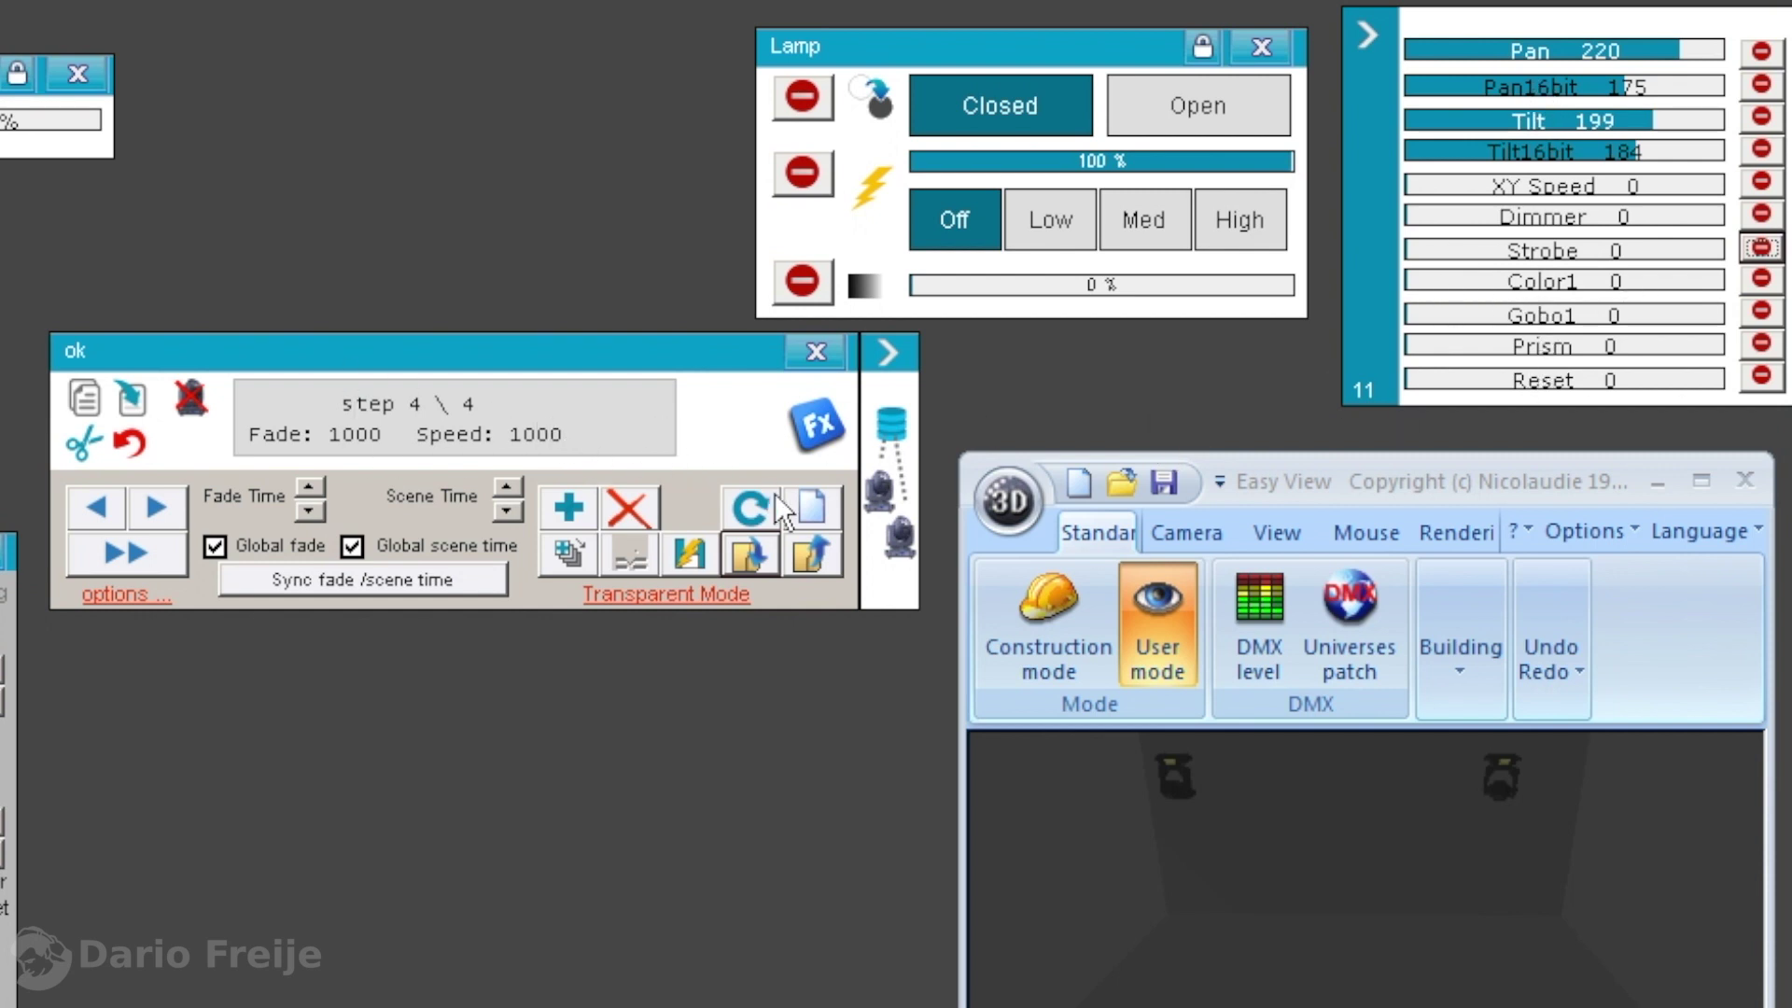
click(82, 496)
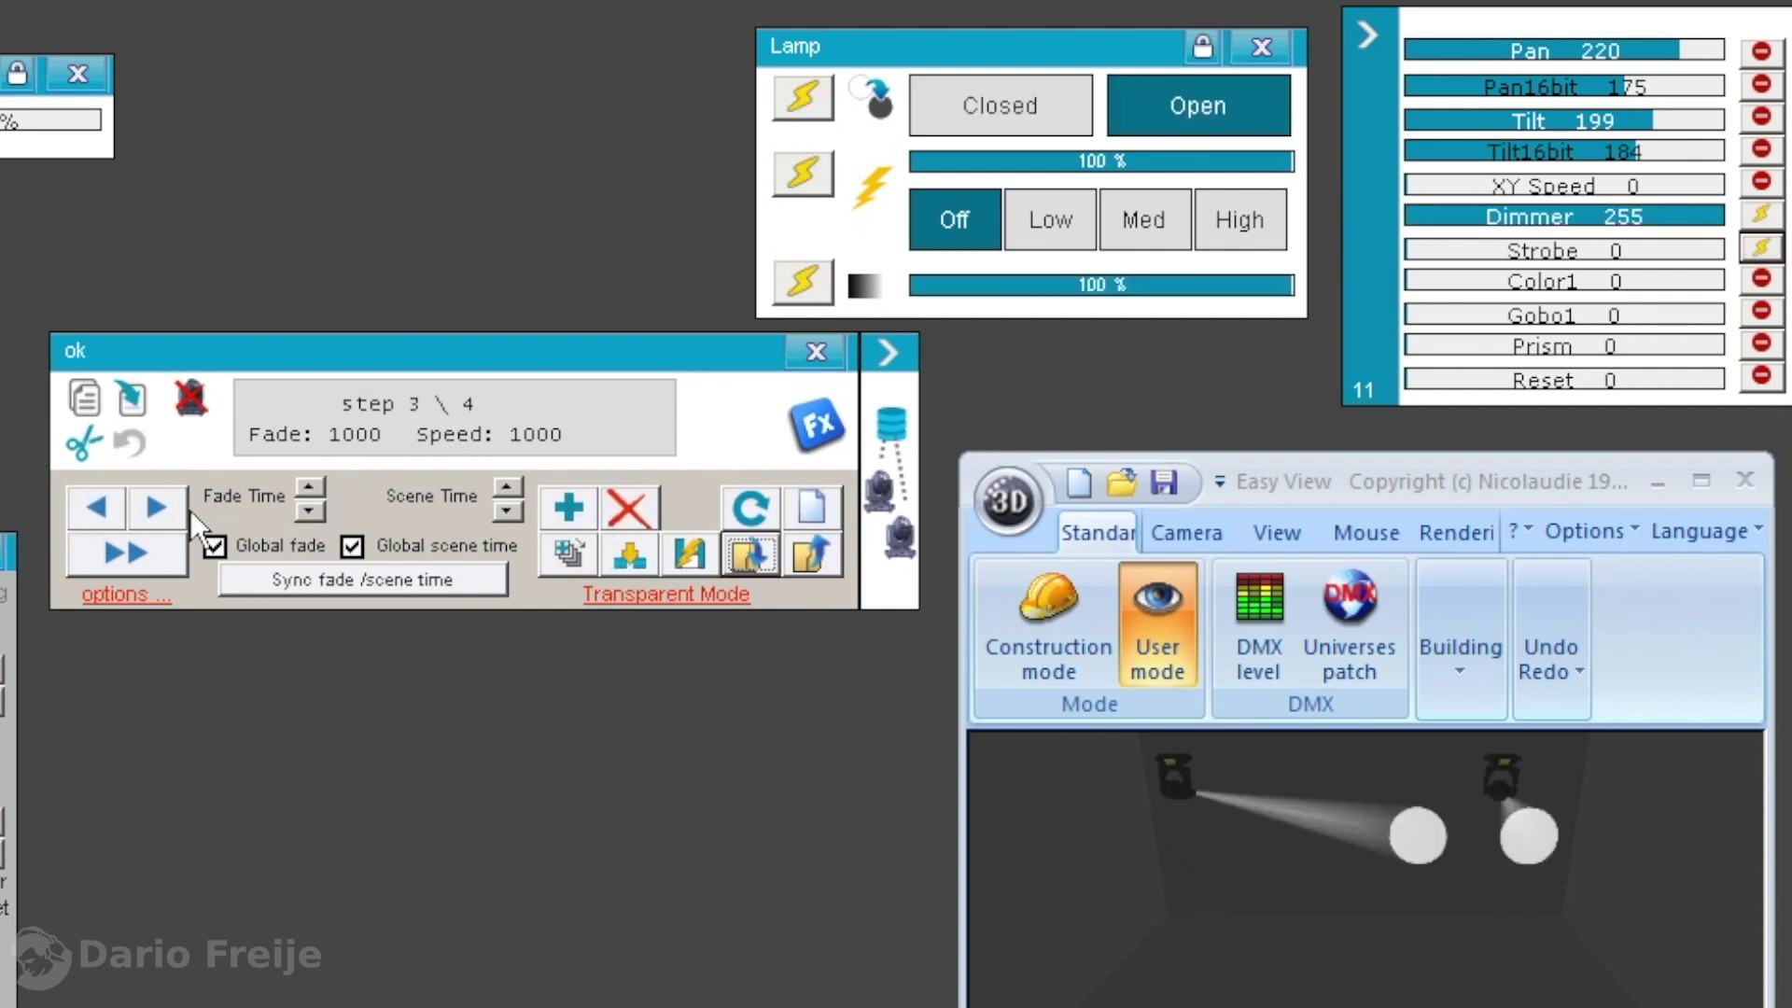
click(166, 506)
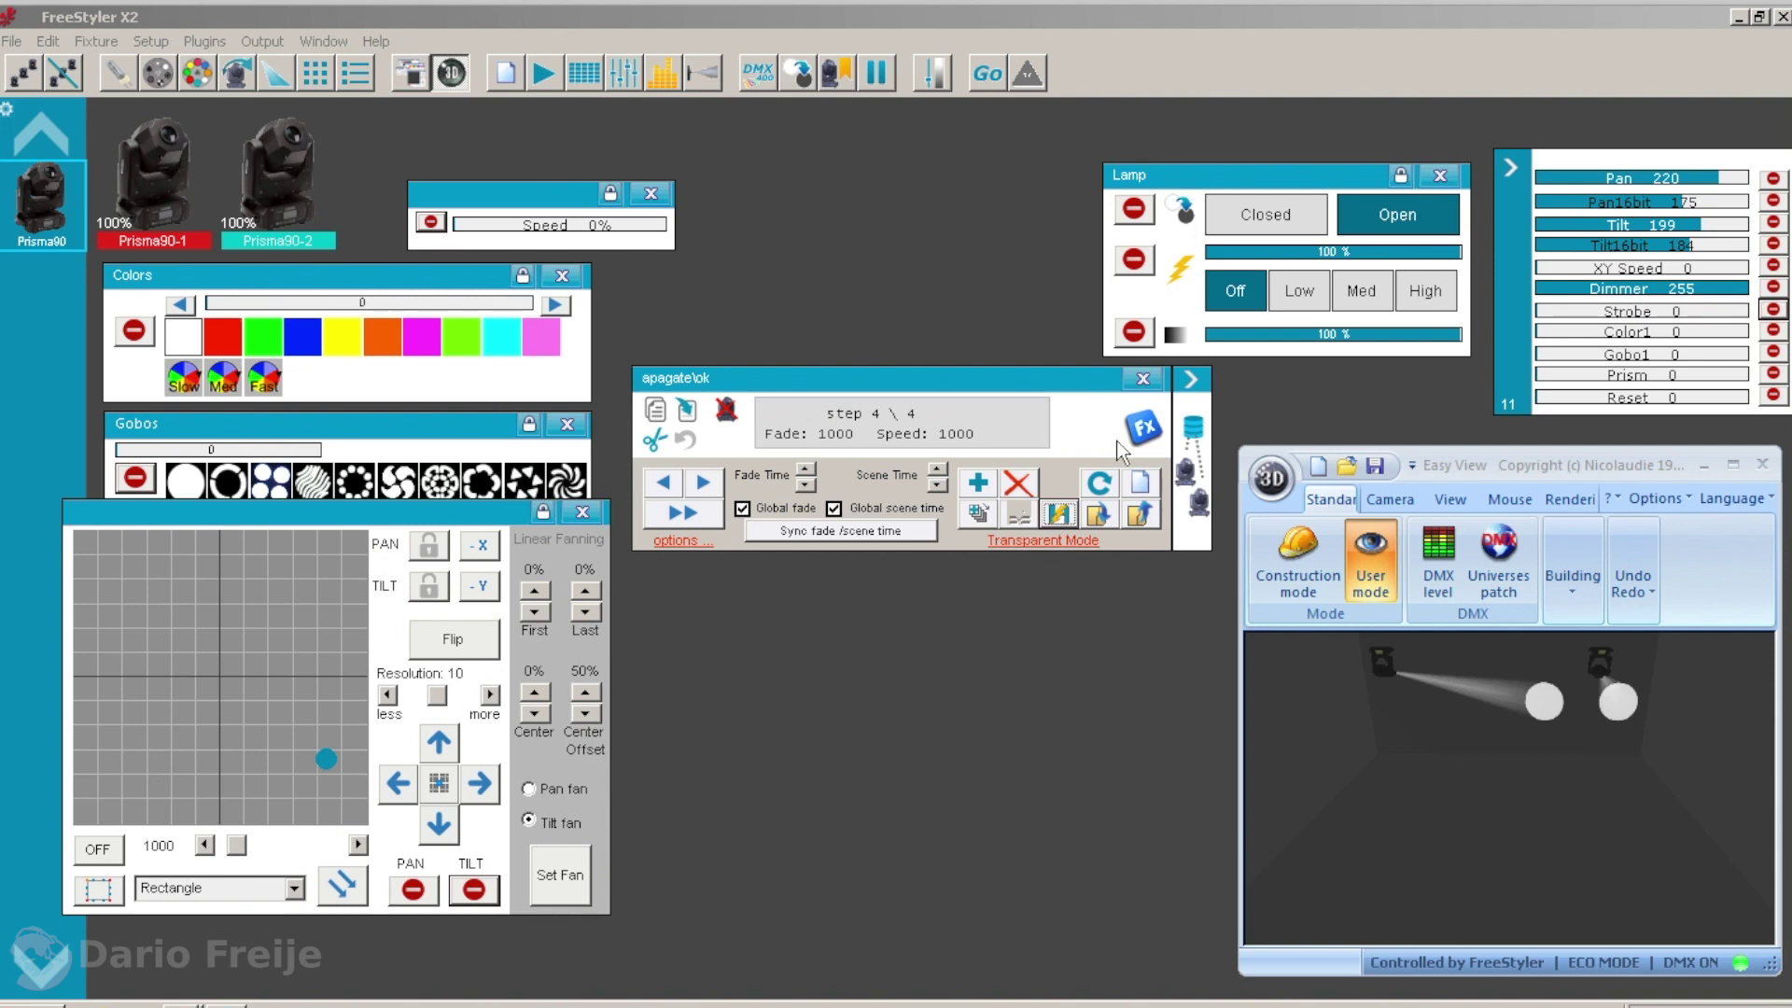
click(931, 364)
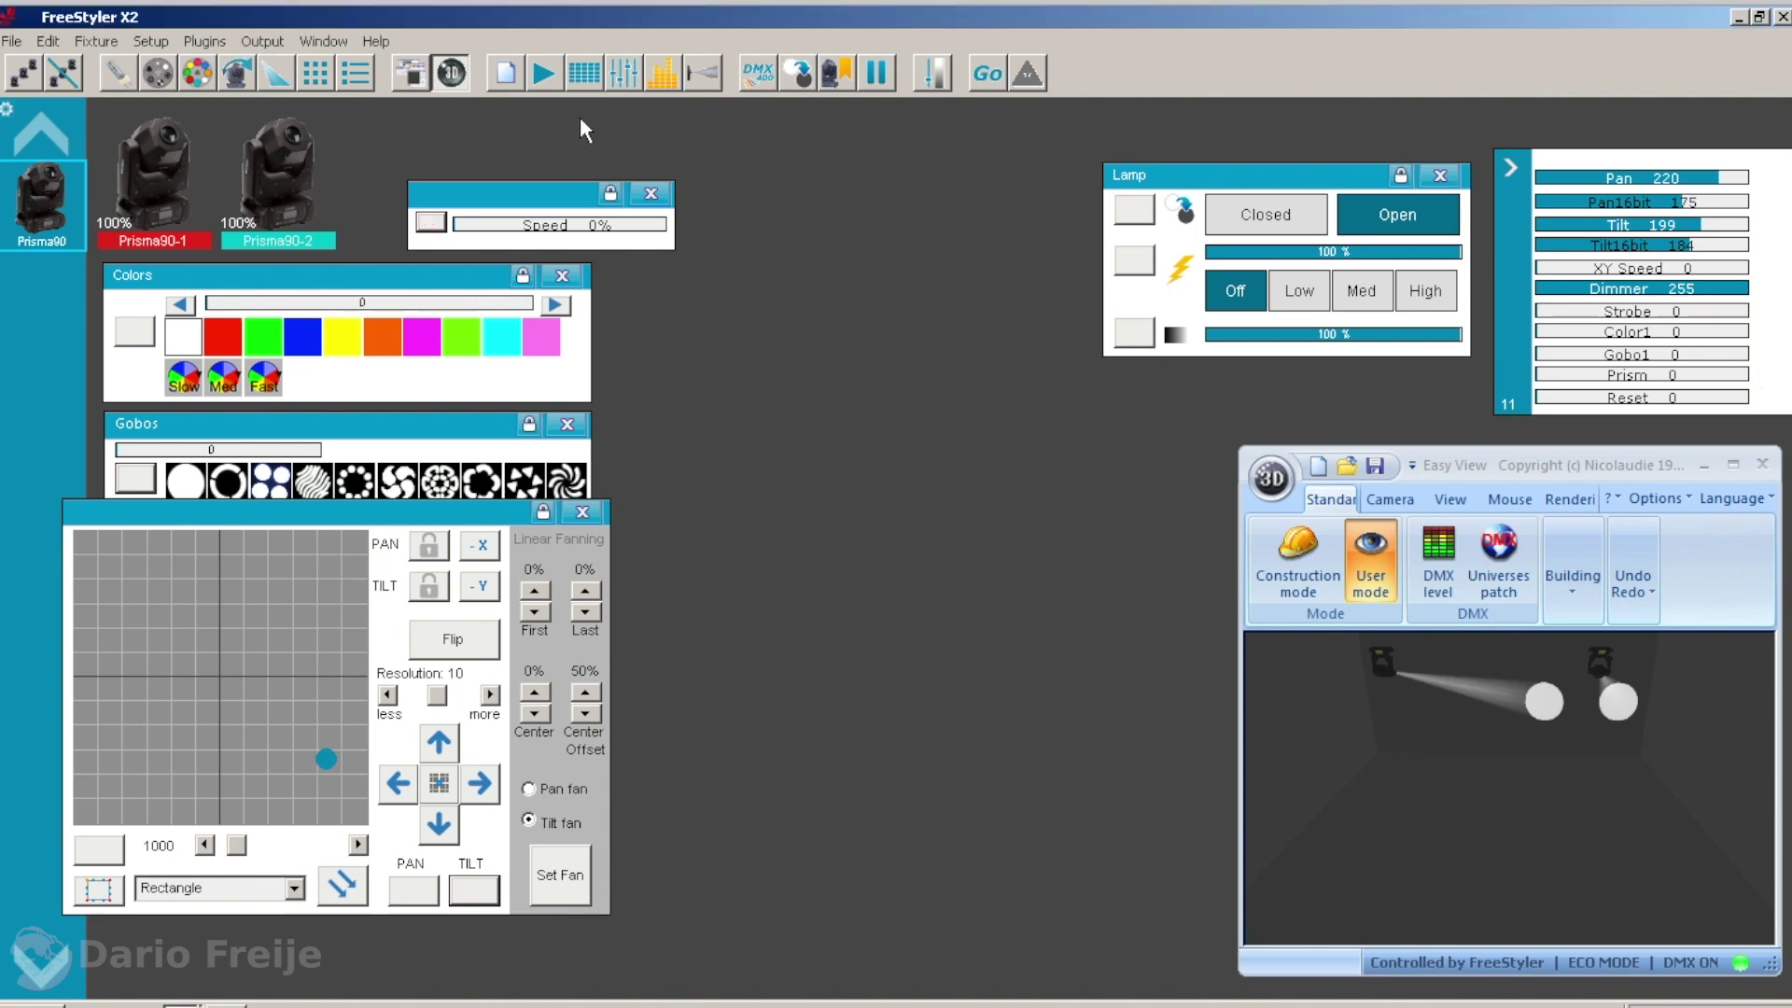
Reopen the cuelist window, move it higher and test-run the edited ok sequence.
click(543, 75)
drag(699, 639, 724, 467)
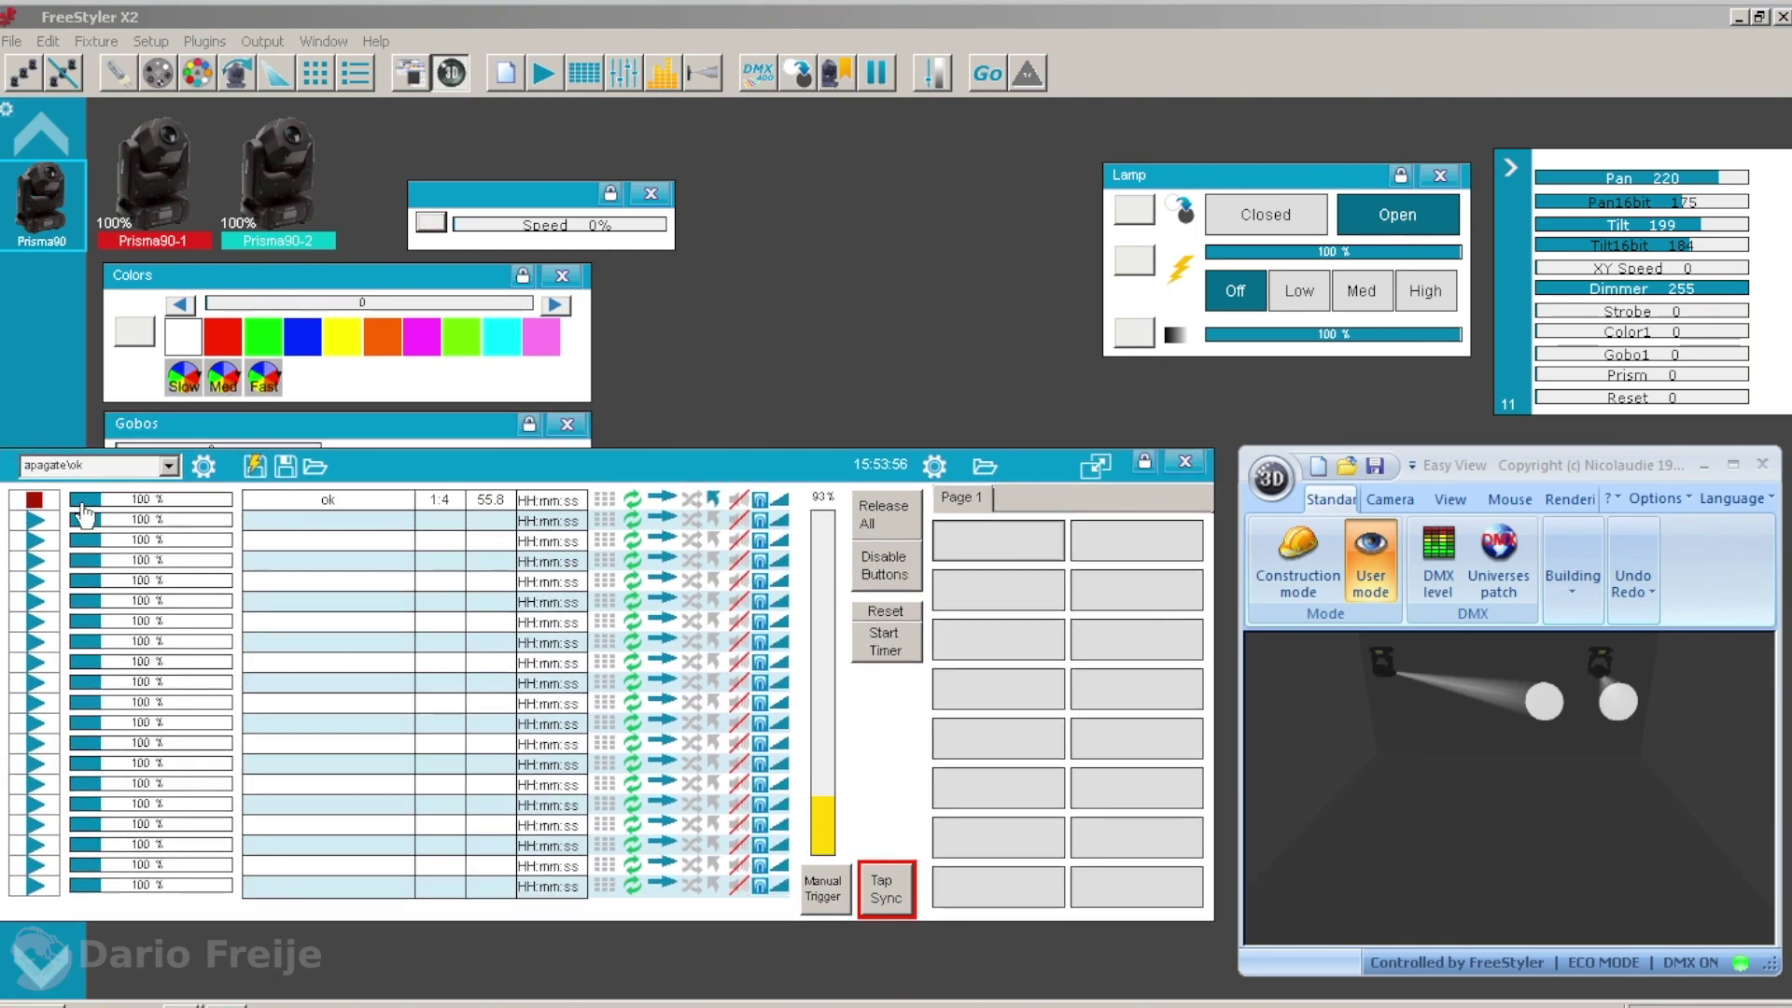
click(29, 501)
click(31, 503)
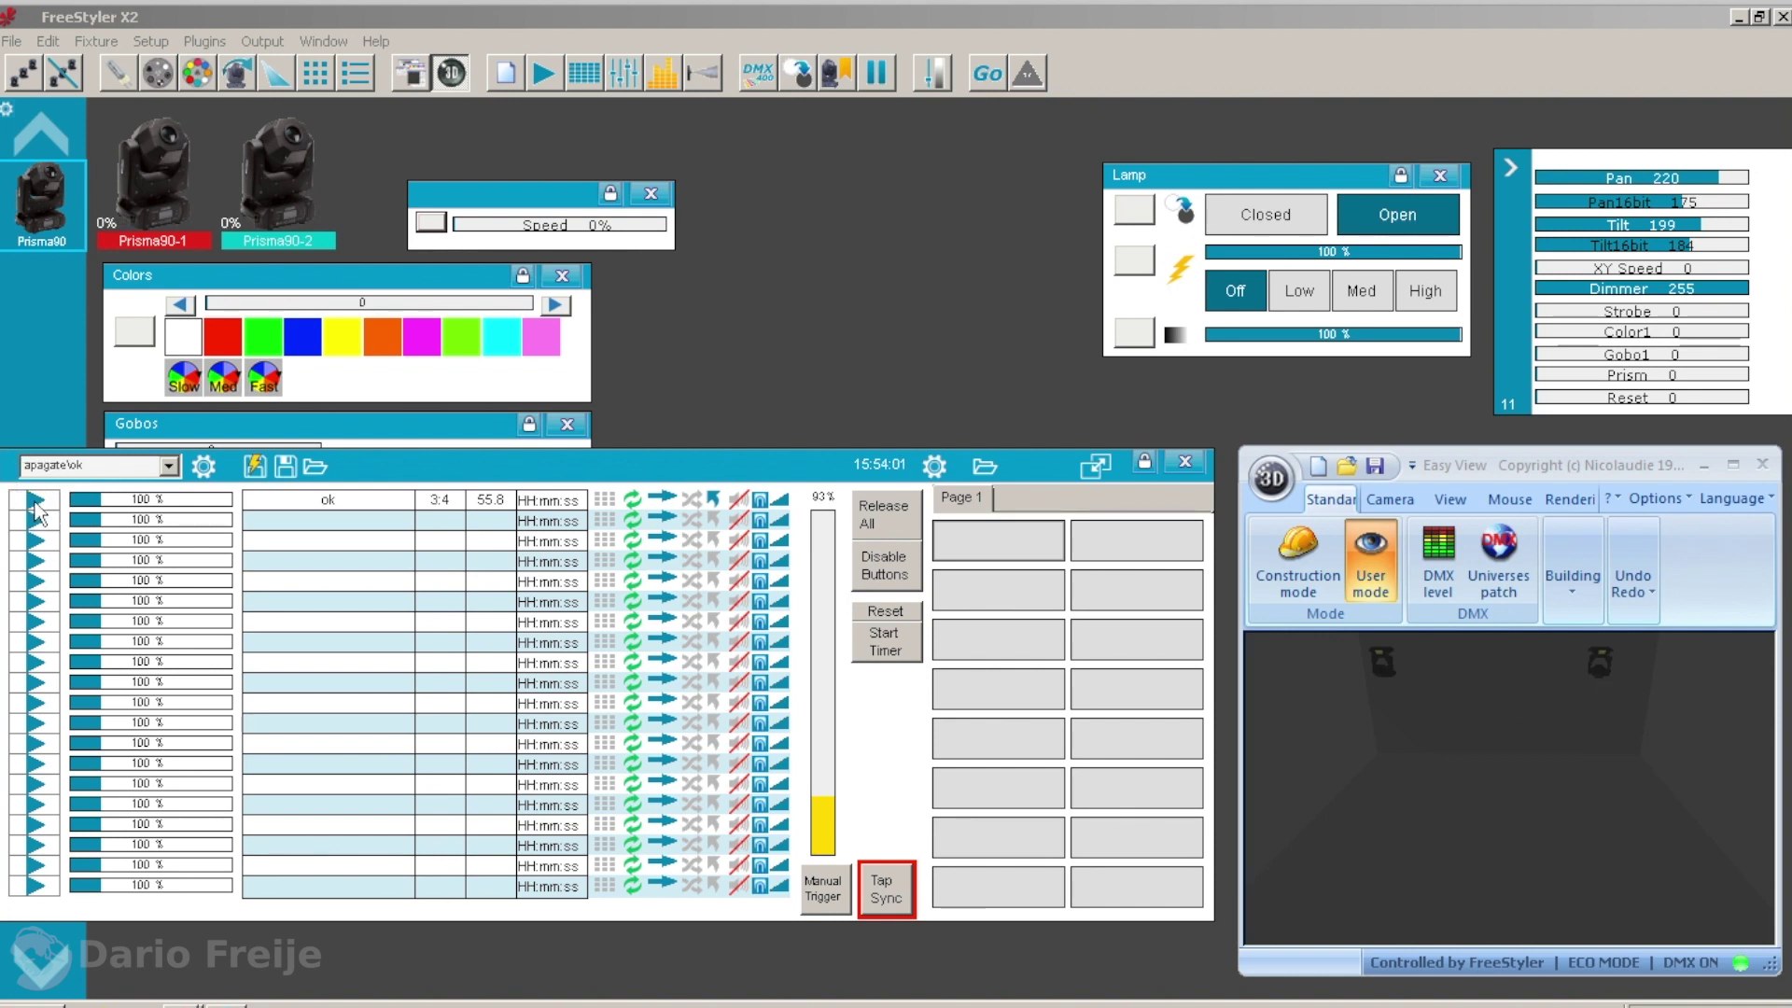
click(35, 506)
click(36, 509)
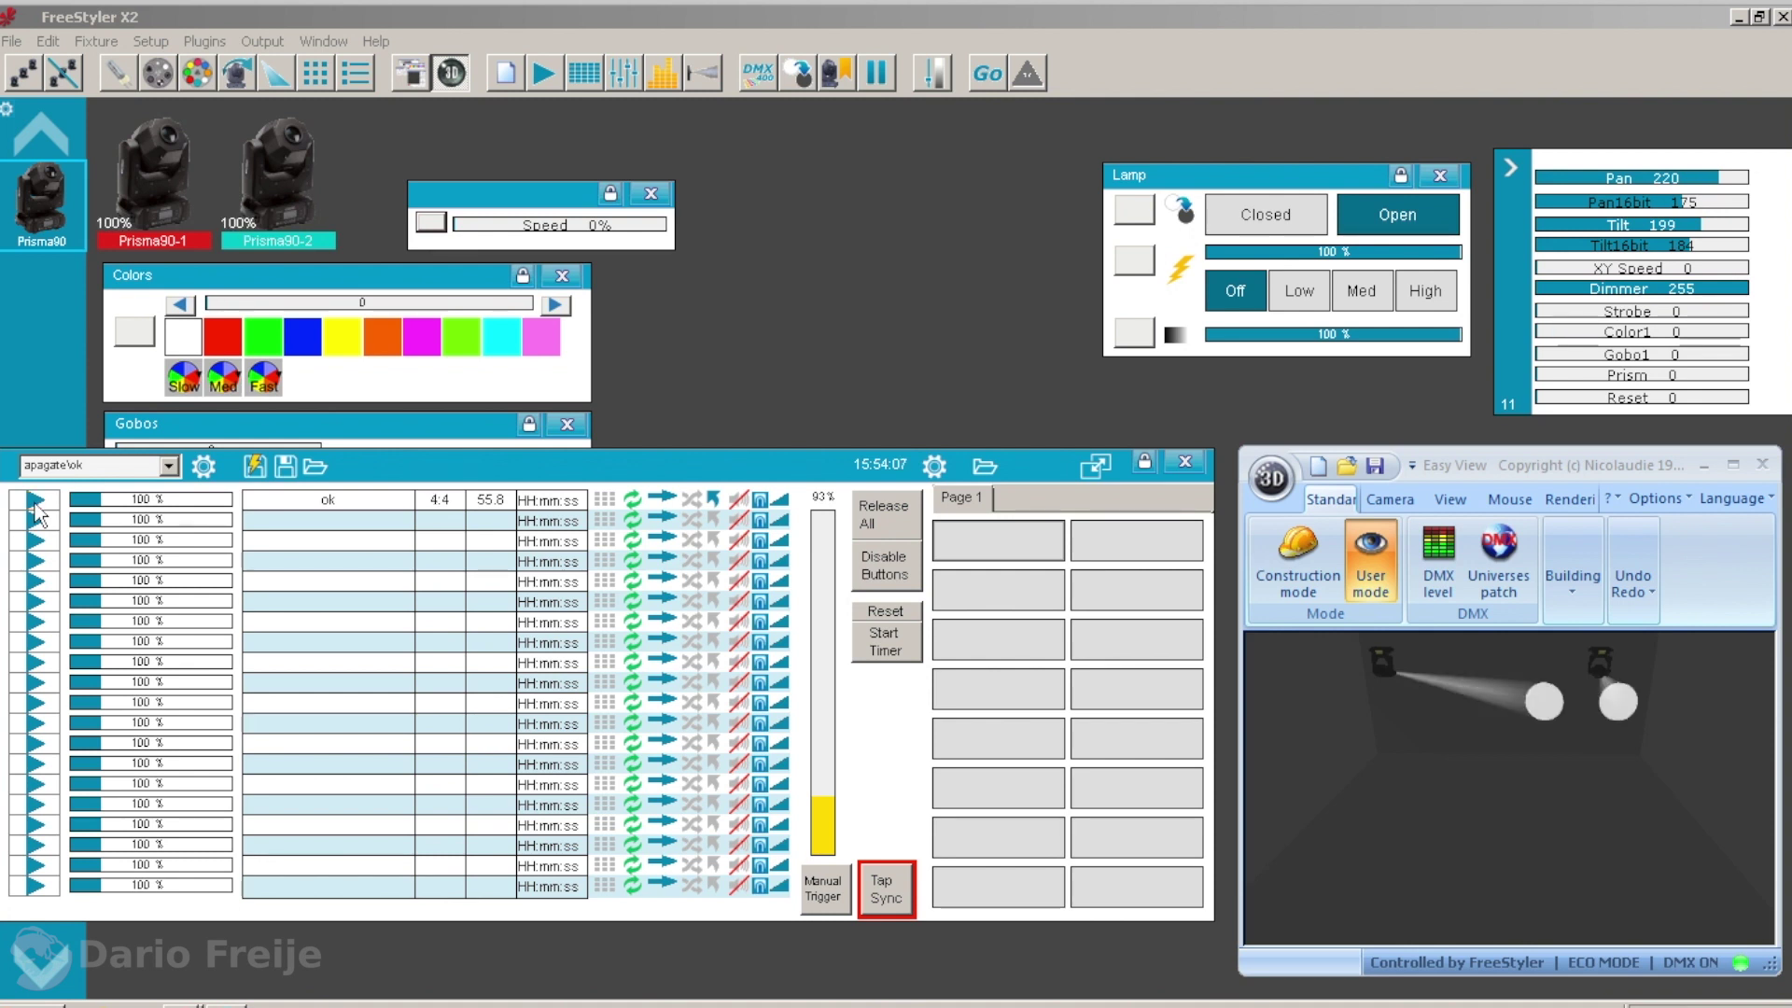
Start and stop the ok sequence repeatedly at different steps to examine whether the lamps stay on or off.
click(34, 506)
click(34, 505)
click(35, 506)
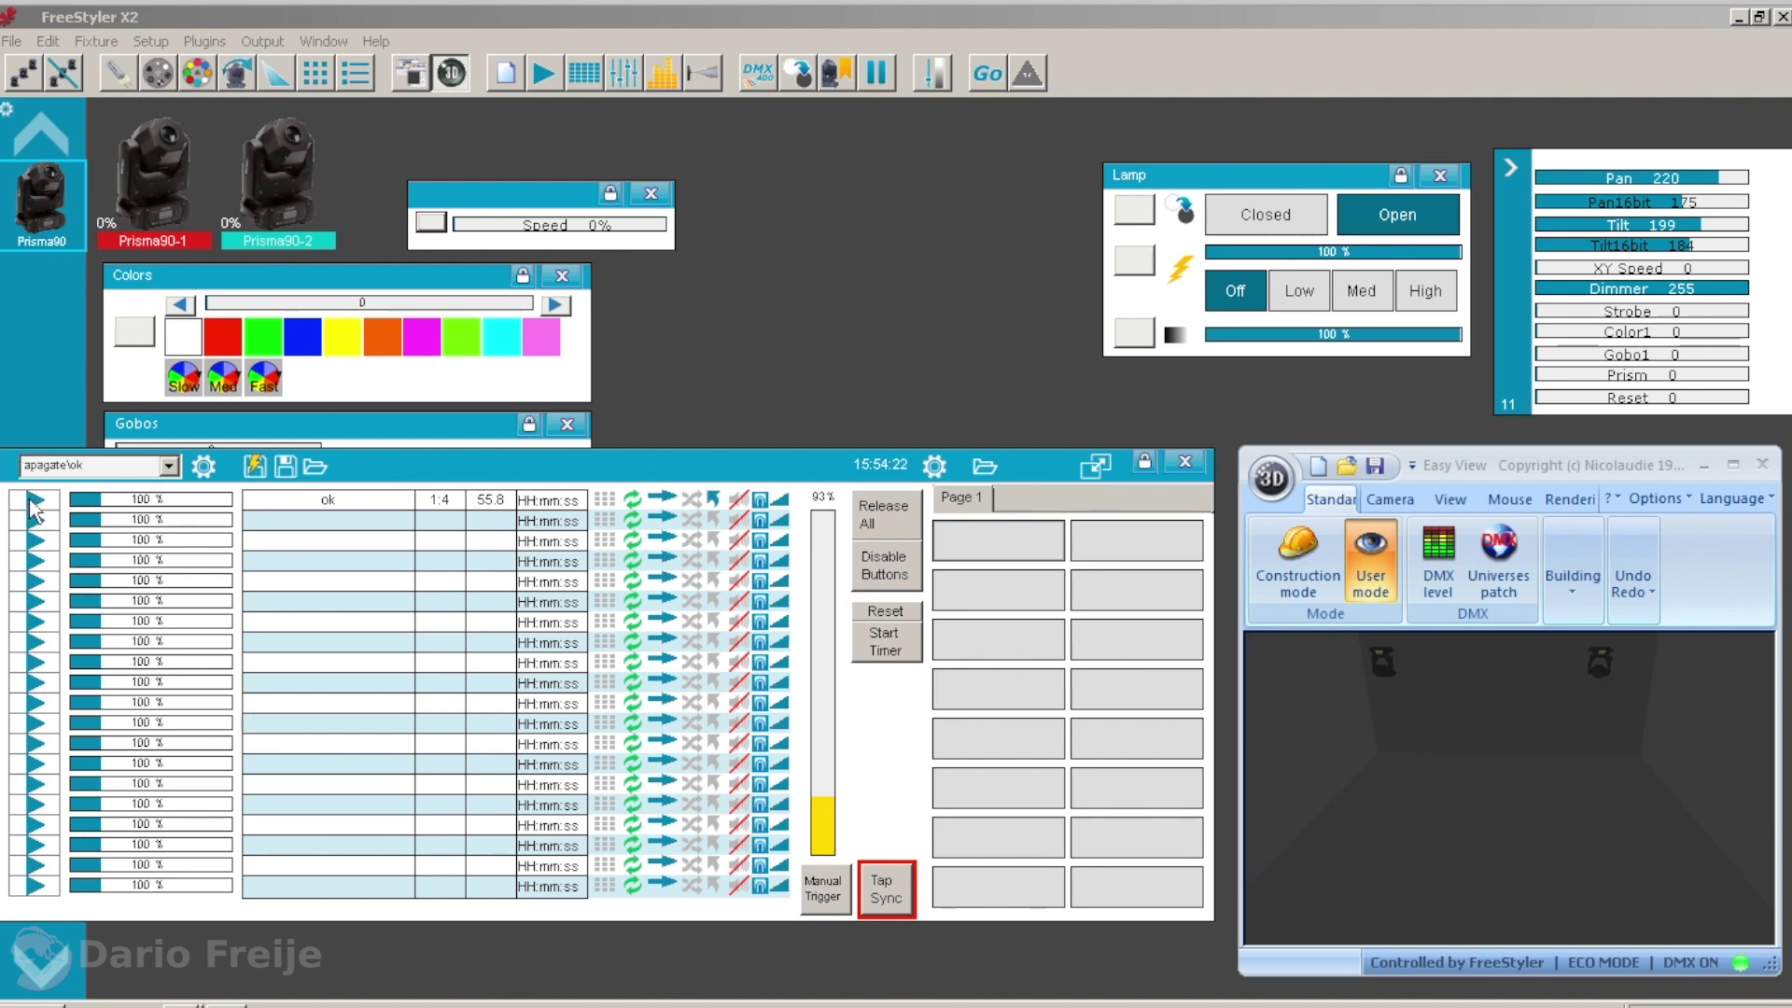
click(34, 506)
click(34, 506)
click(35, 506)
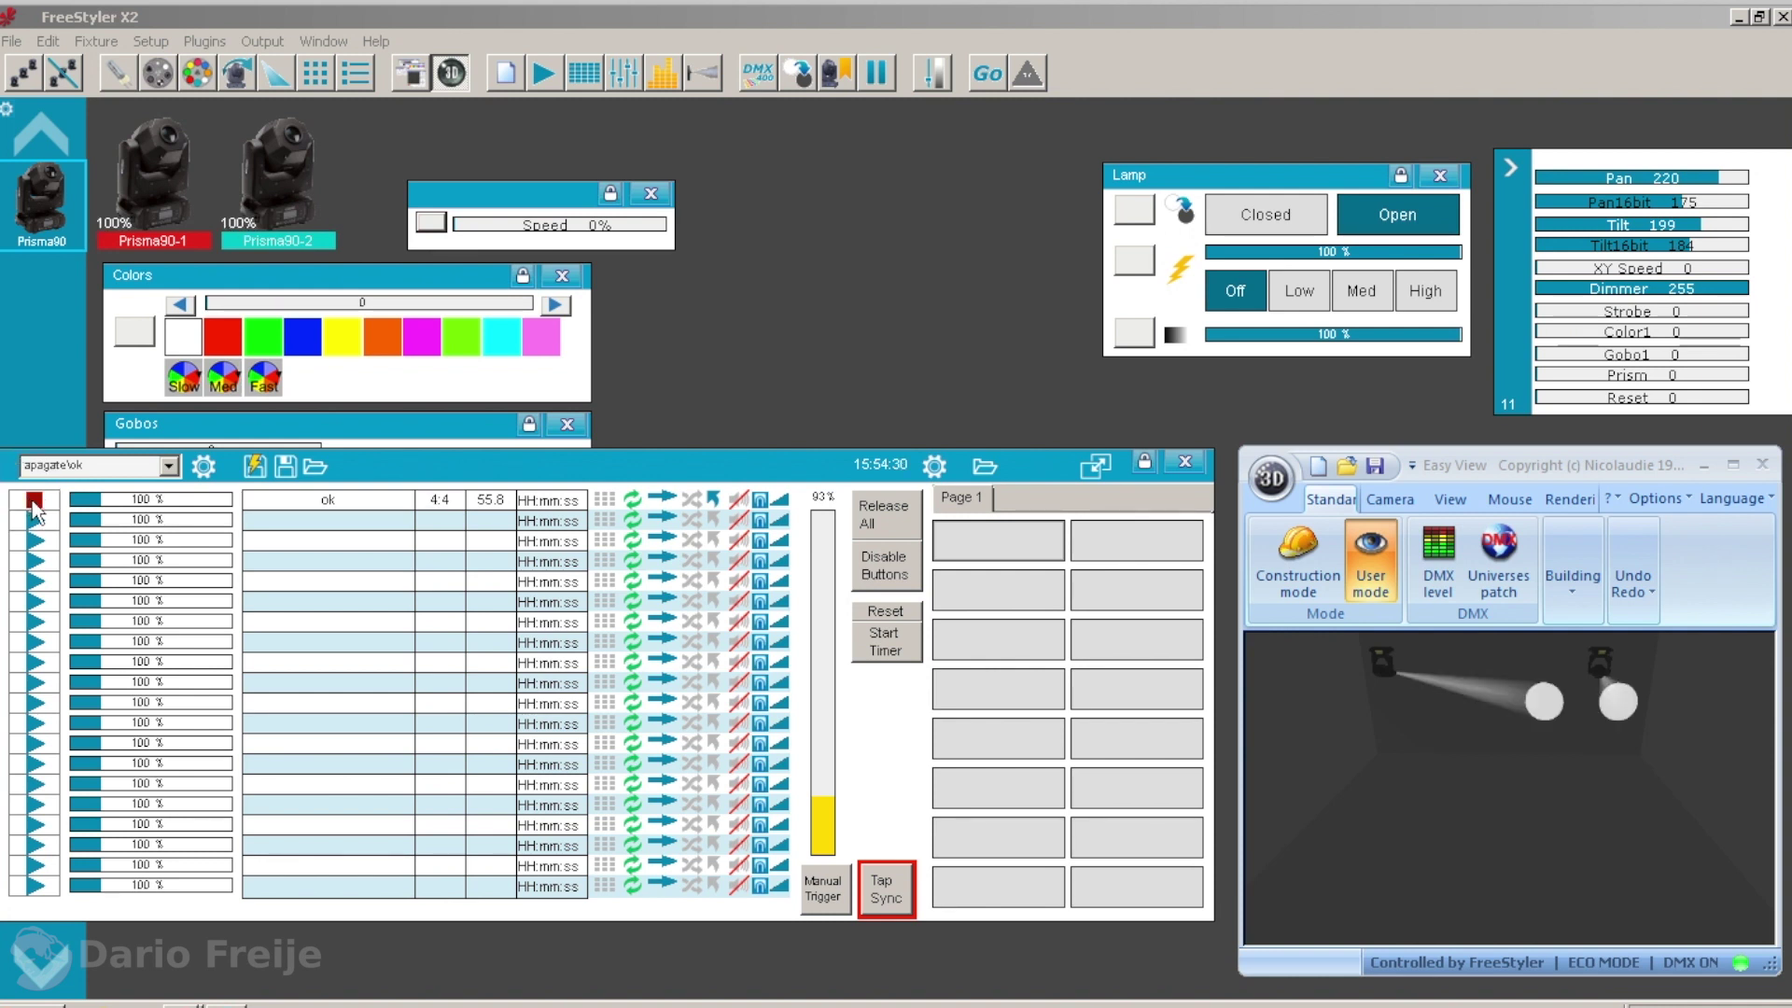
click(34, 505)
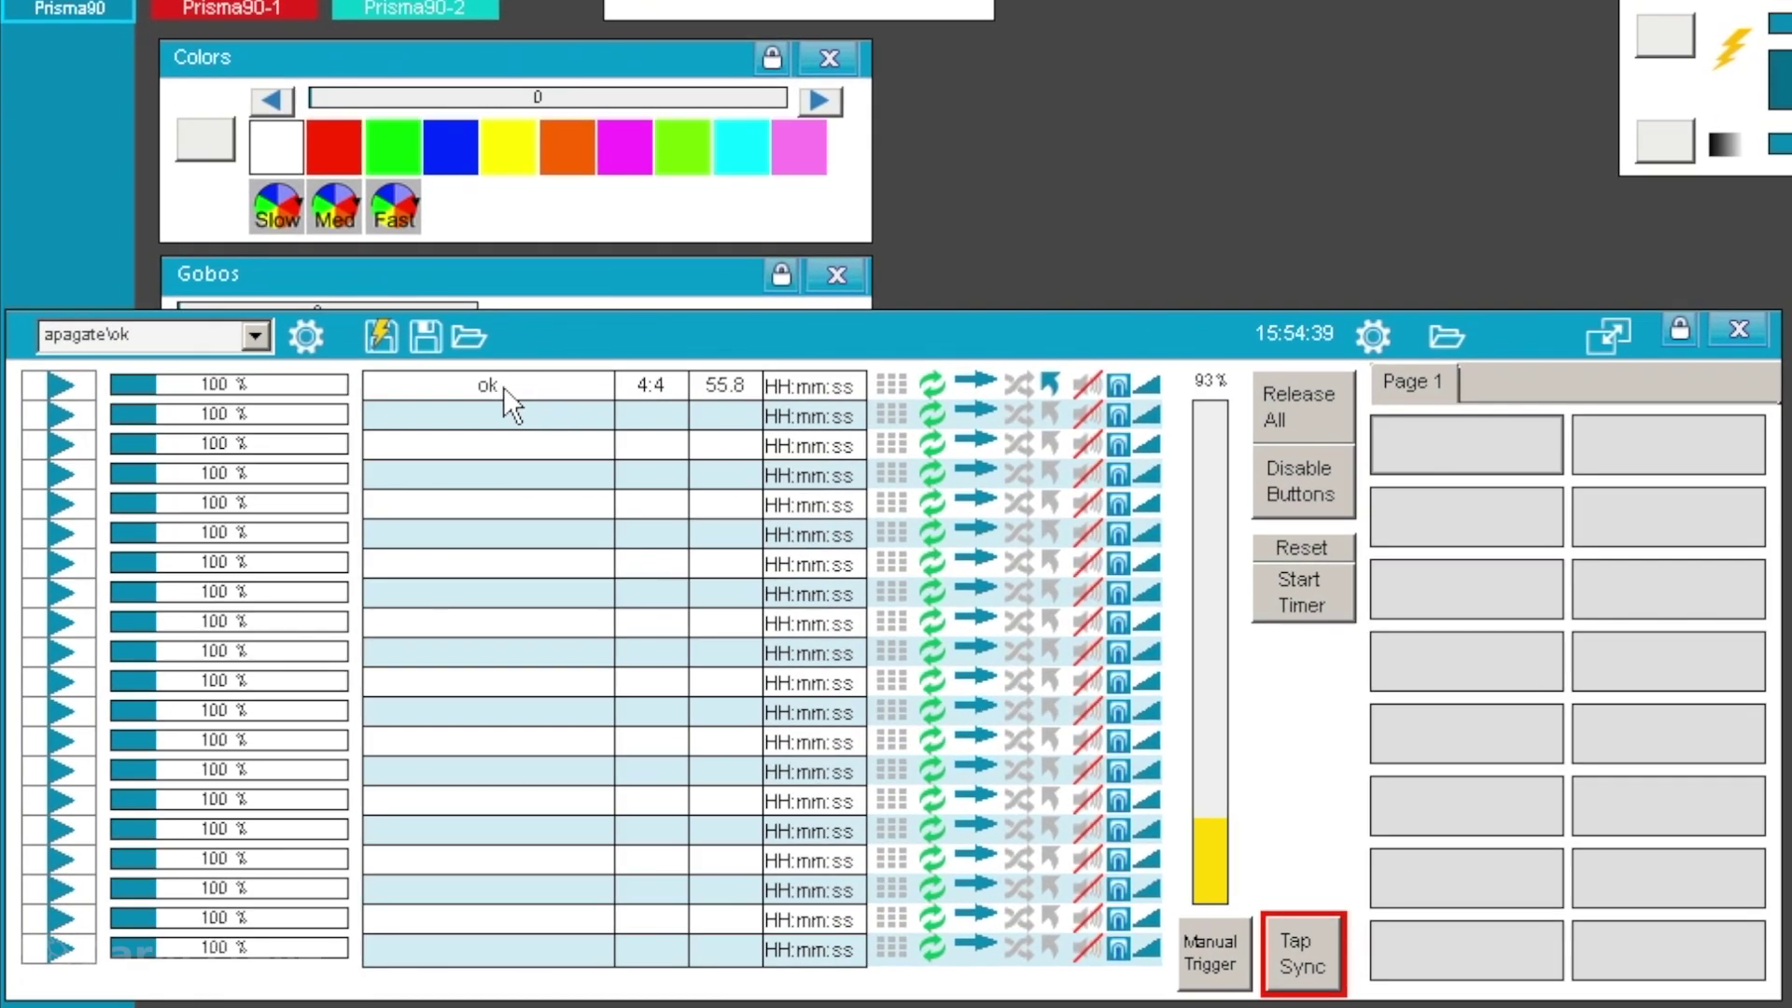
Review the cuelist options, reopen the ok sequence for editing, close the cuelist window and go to step 4.
click(311, 329)
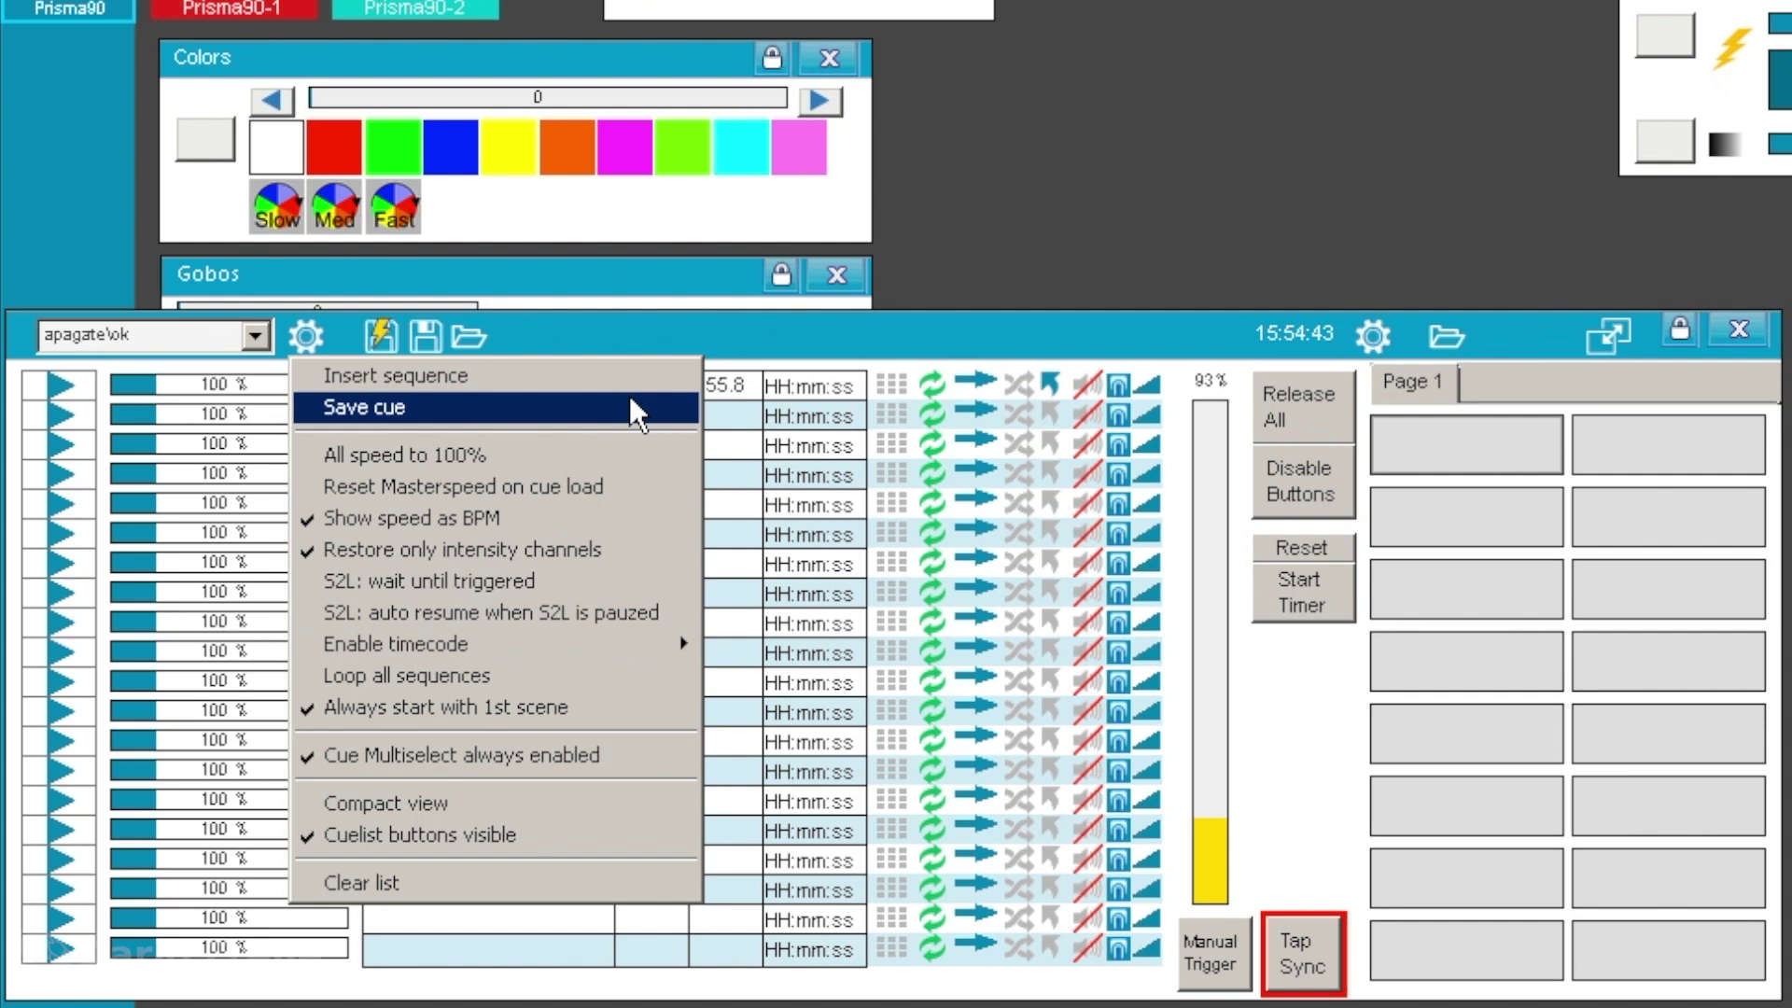
click(649, 332)
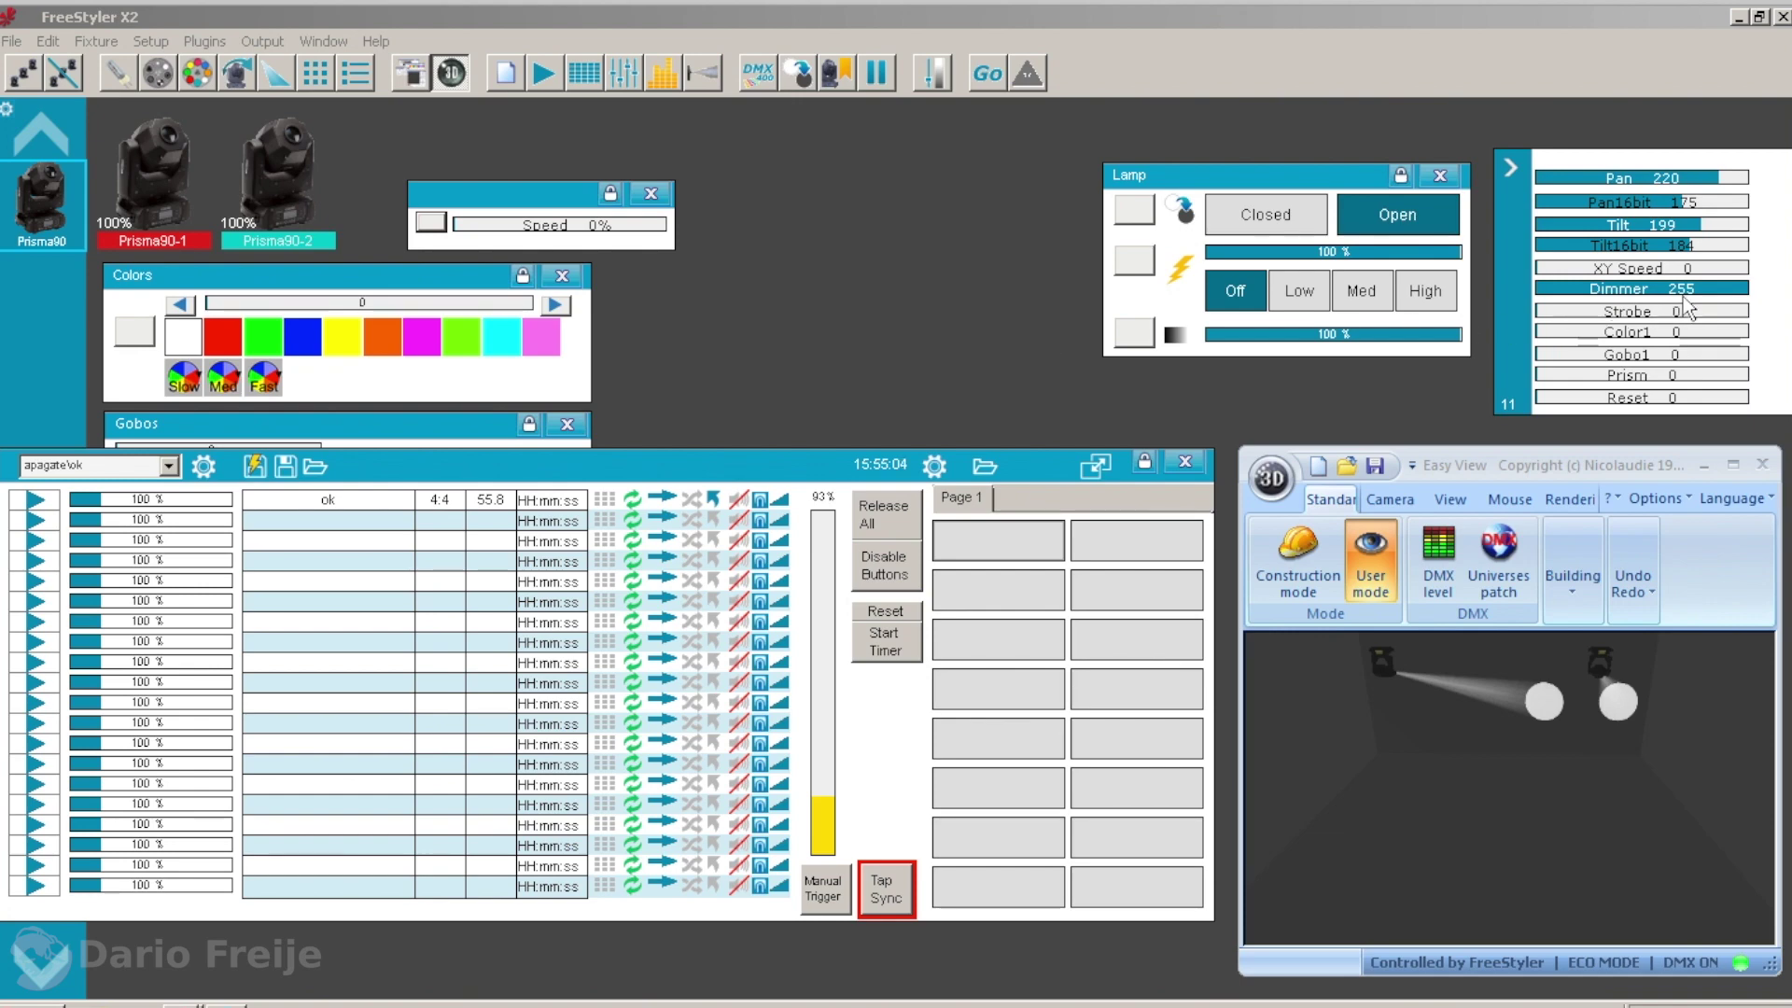
right_click(346, 513)
click(390, 518)
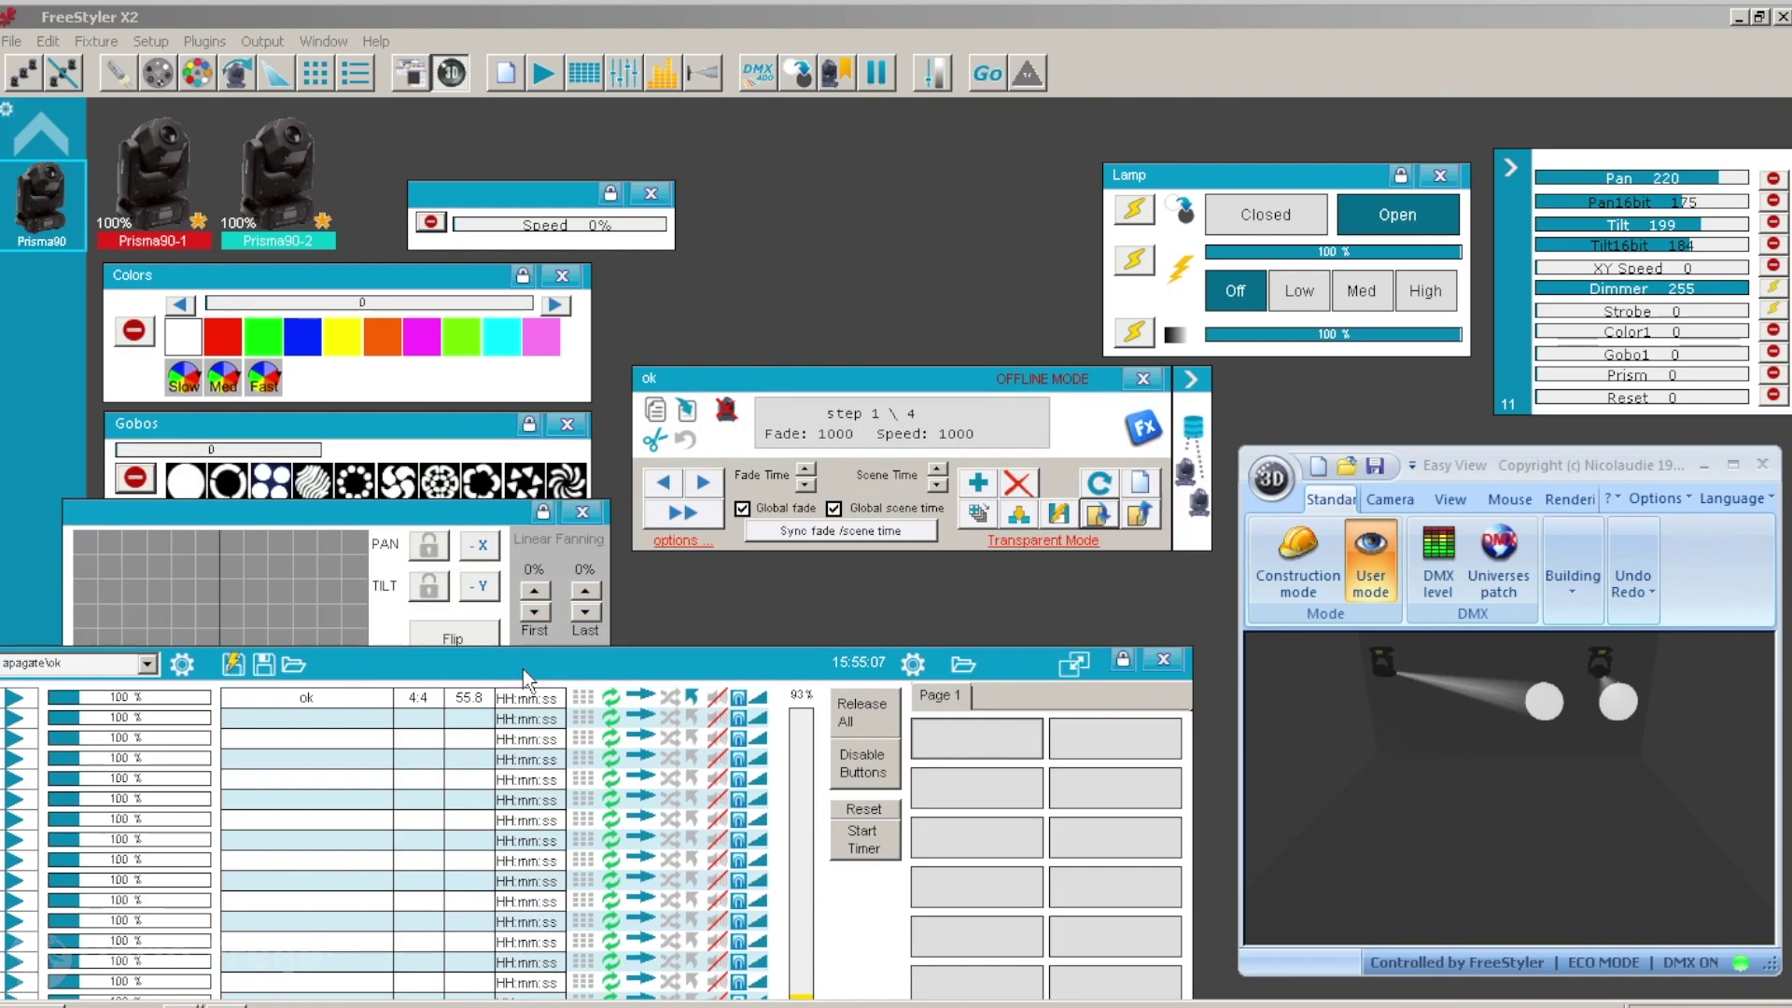
click(1161, 666)
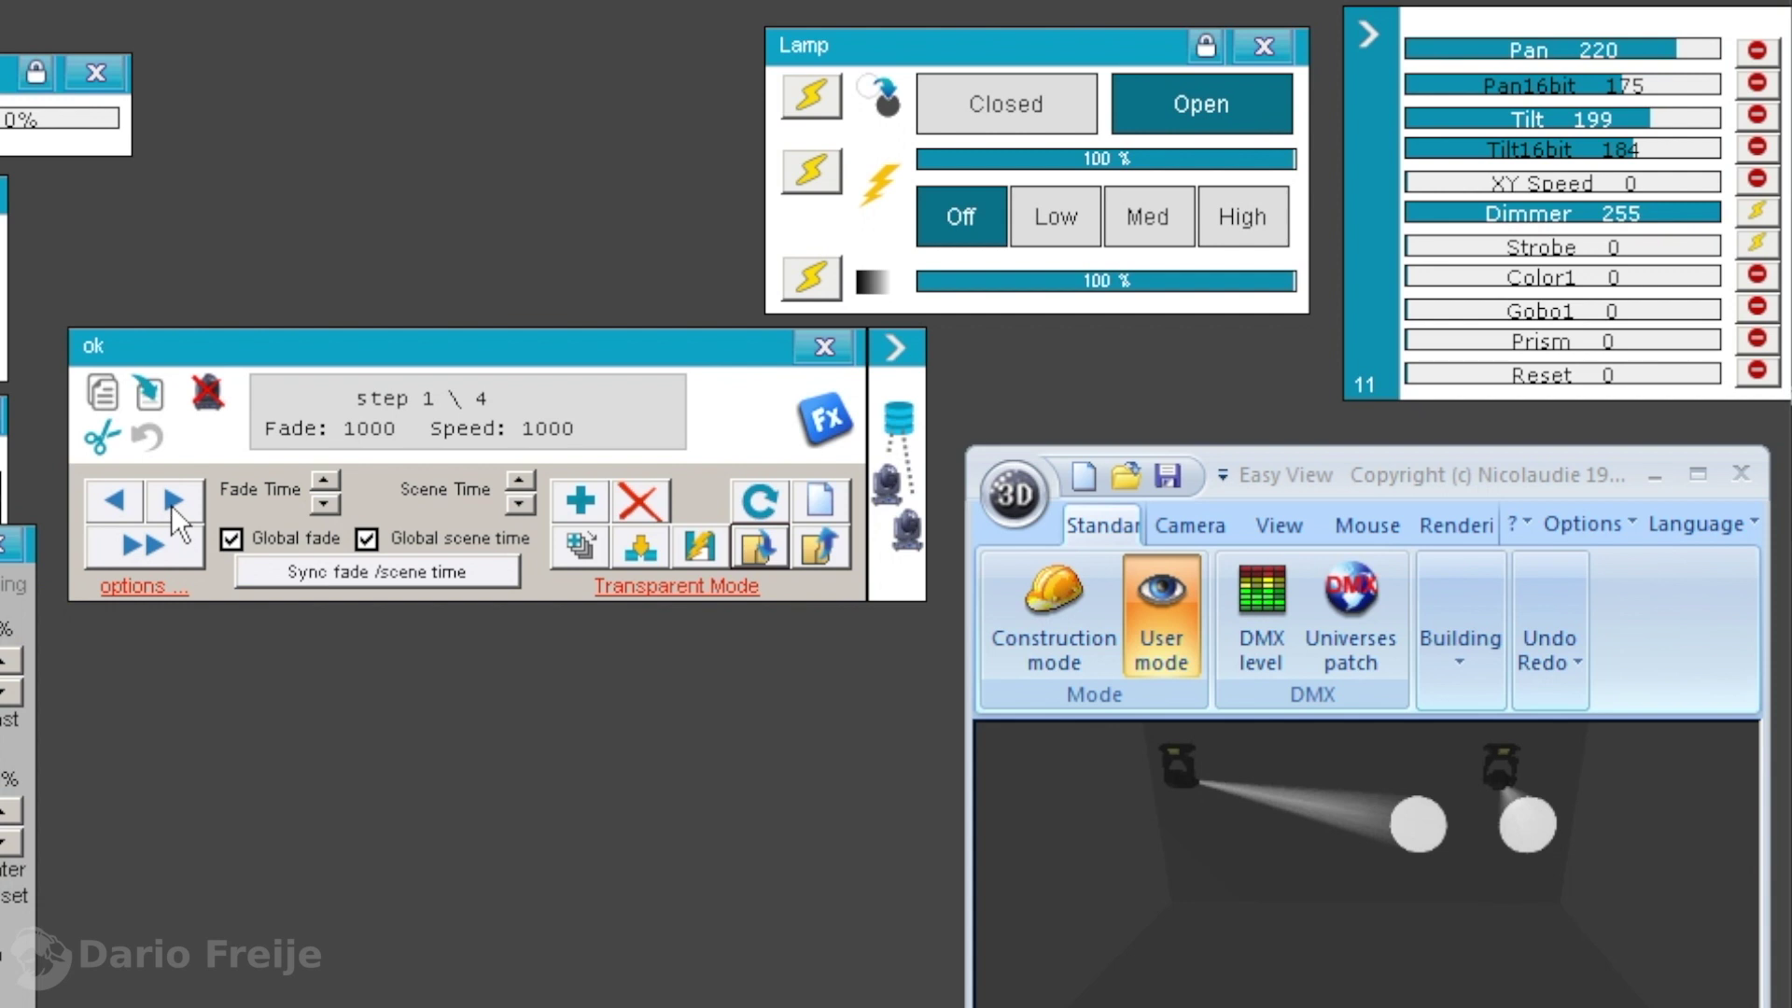
click(703, 486)
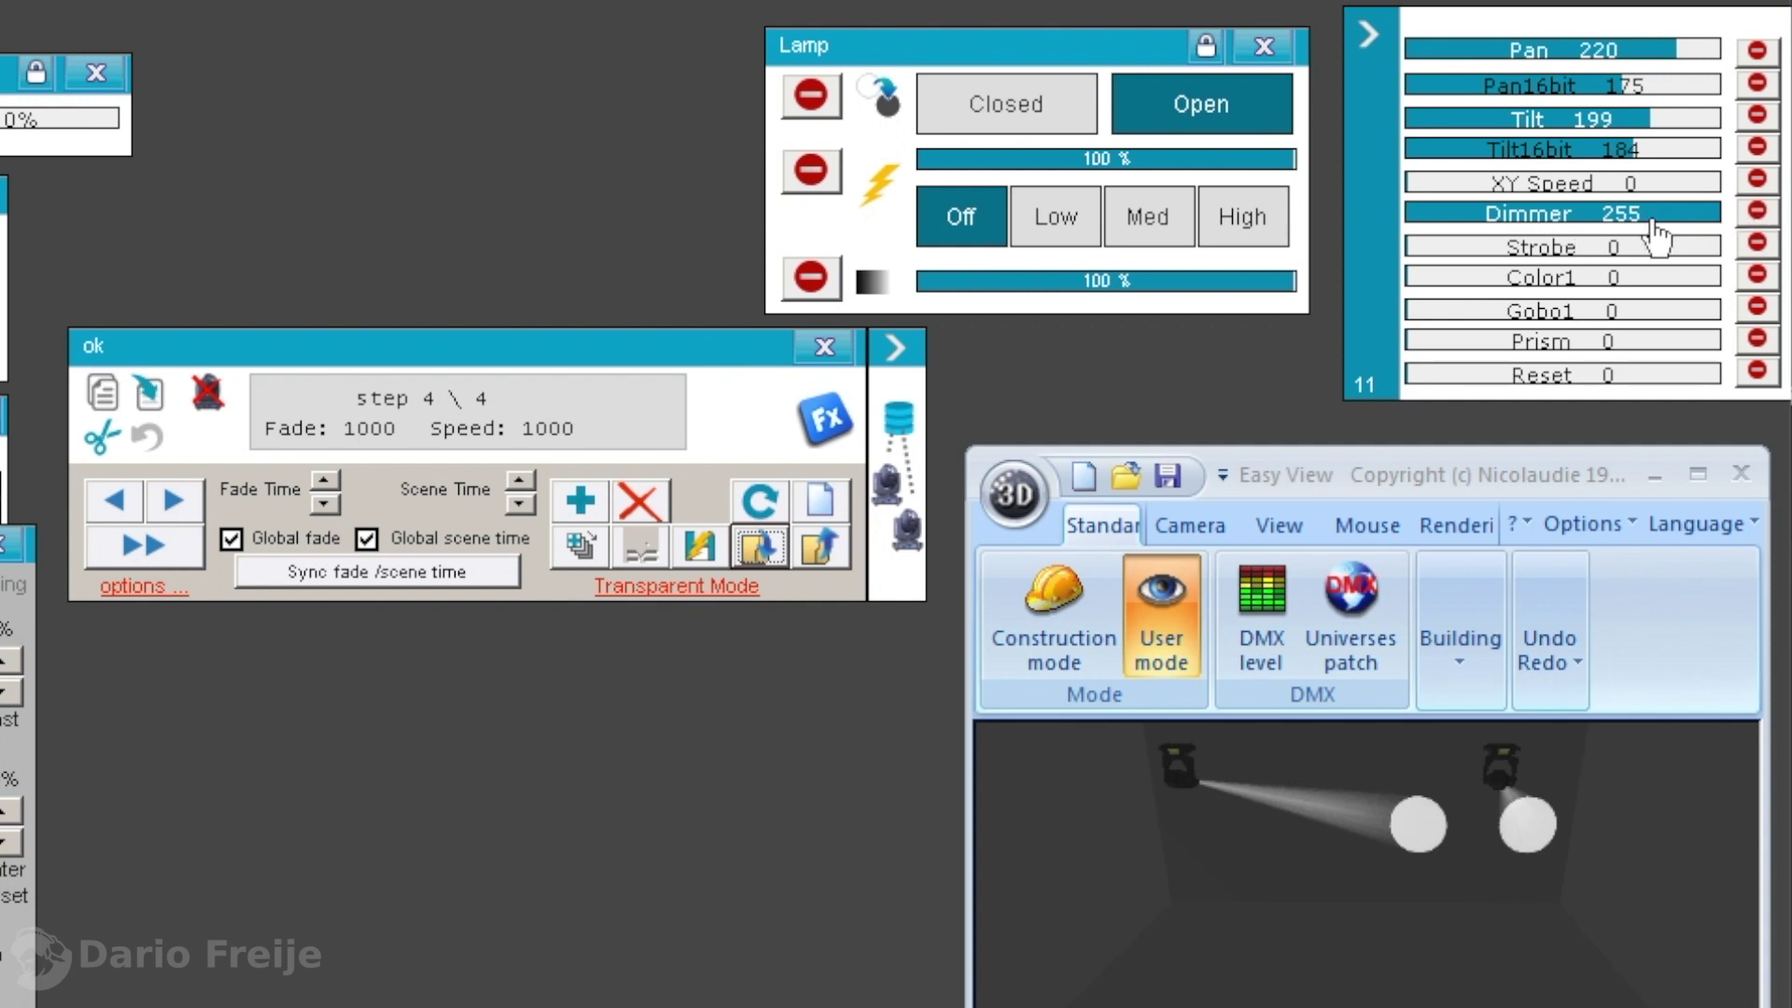
Enable the Dimmer and Strobe channels in fade mode for step 4 and compare the step with step 3.
click(1758, 212)
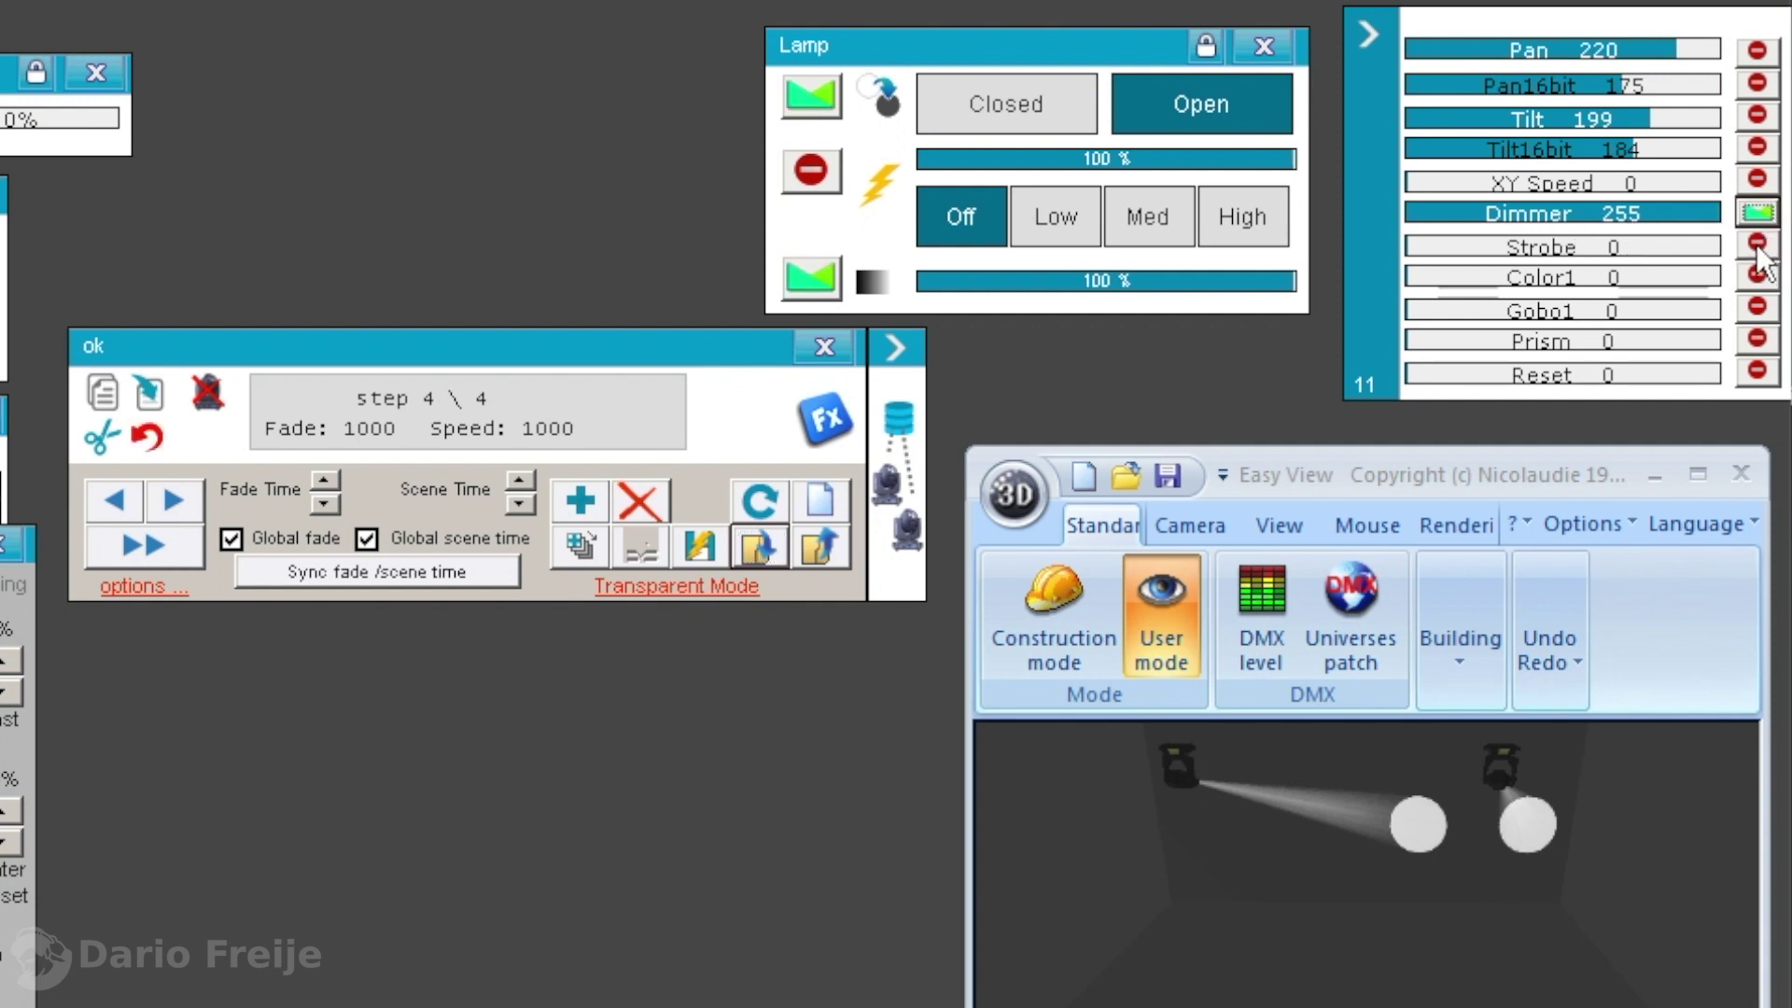
click(1758, 245)
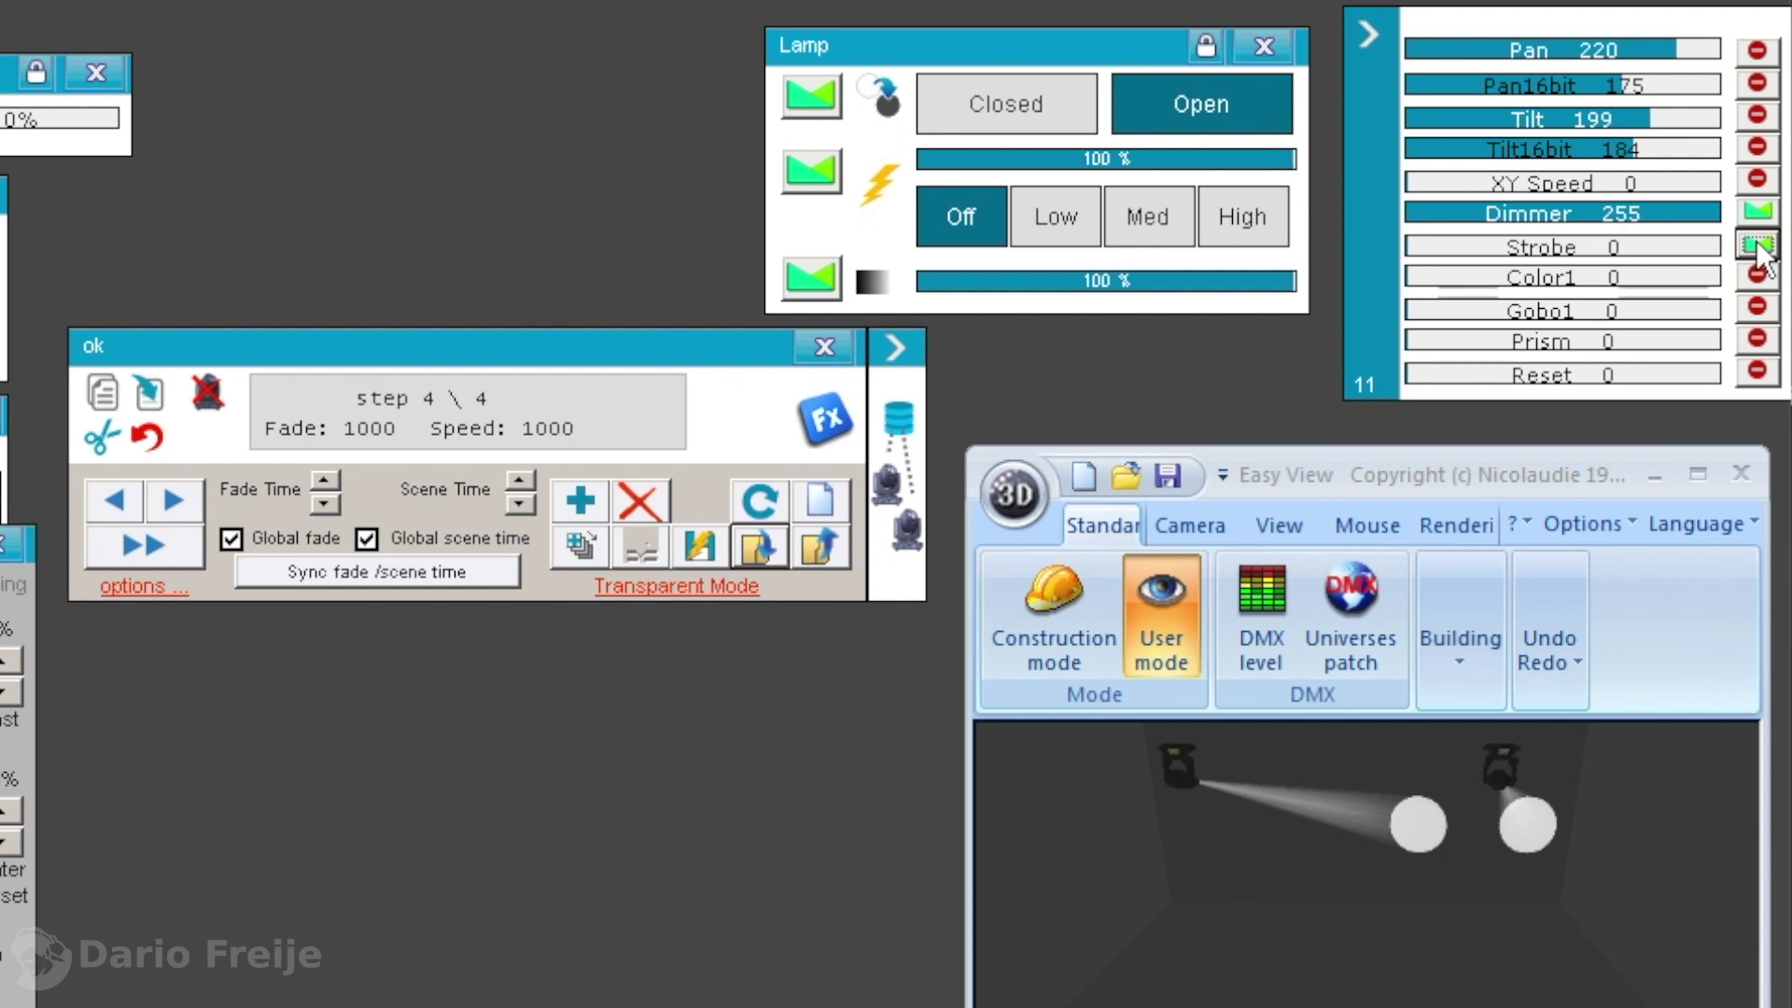
click(117, 501)
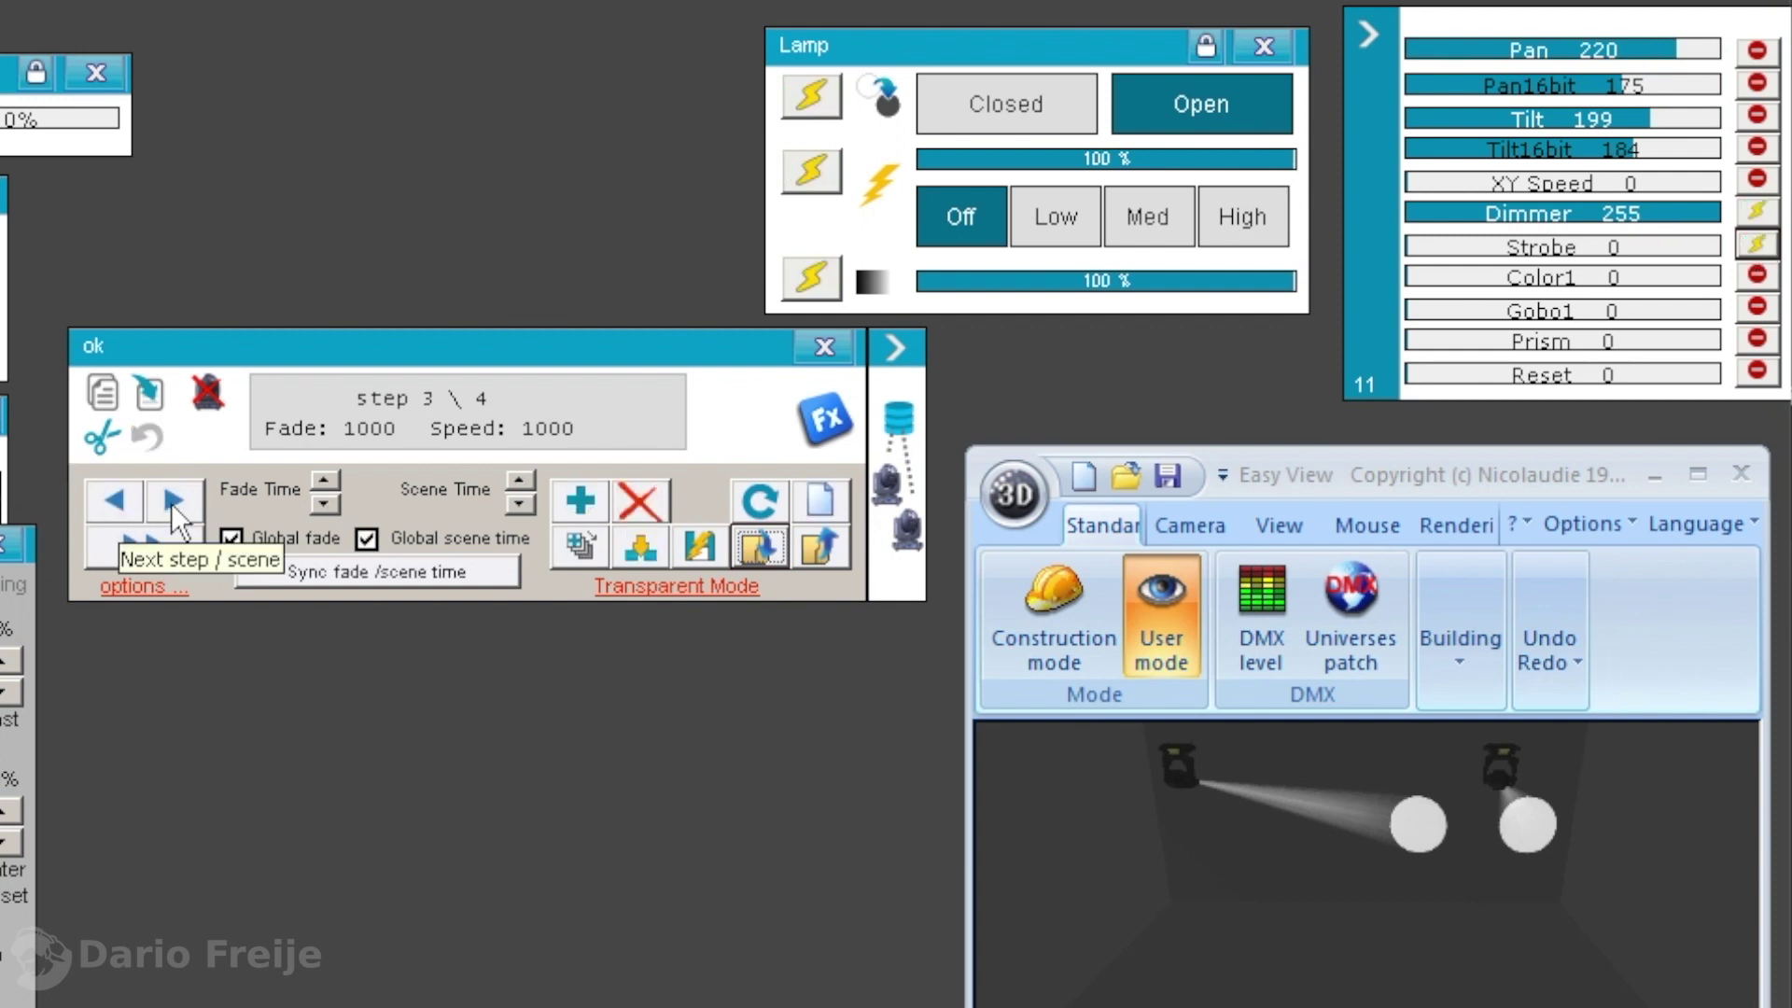
click(171, 502)
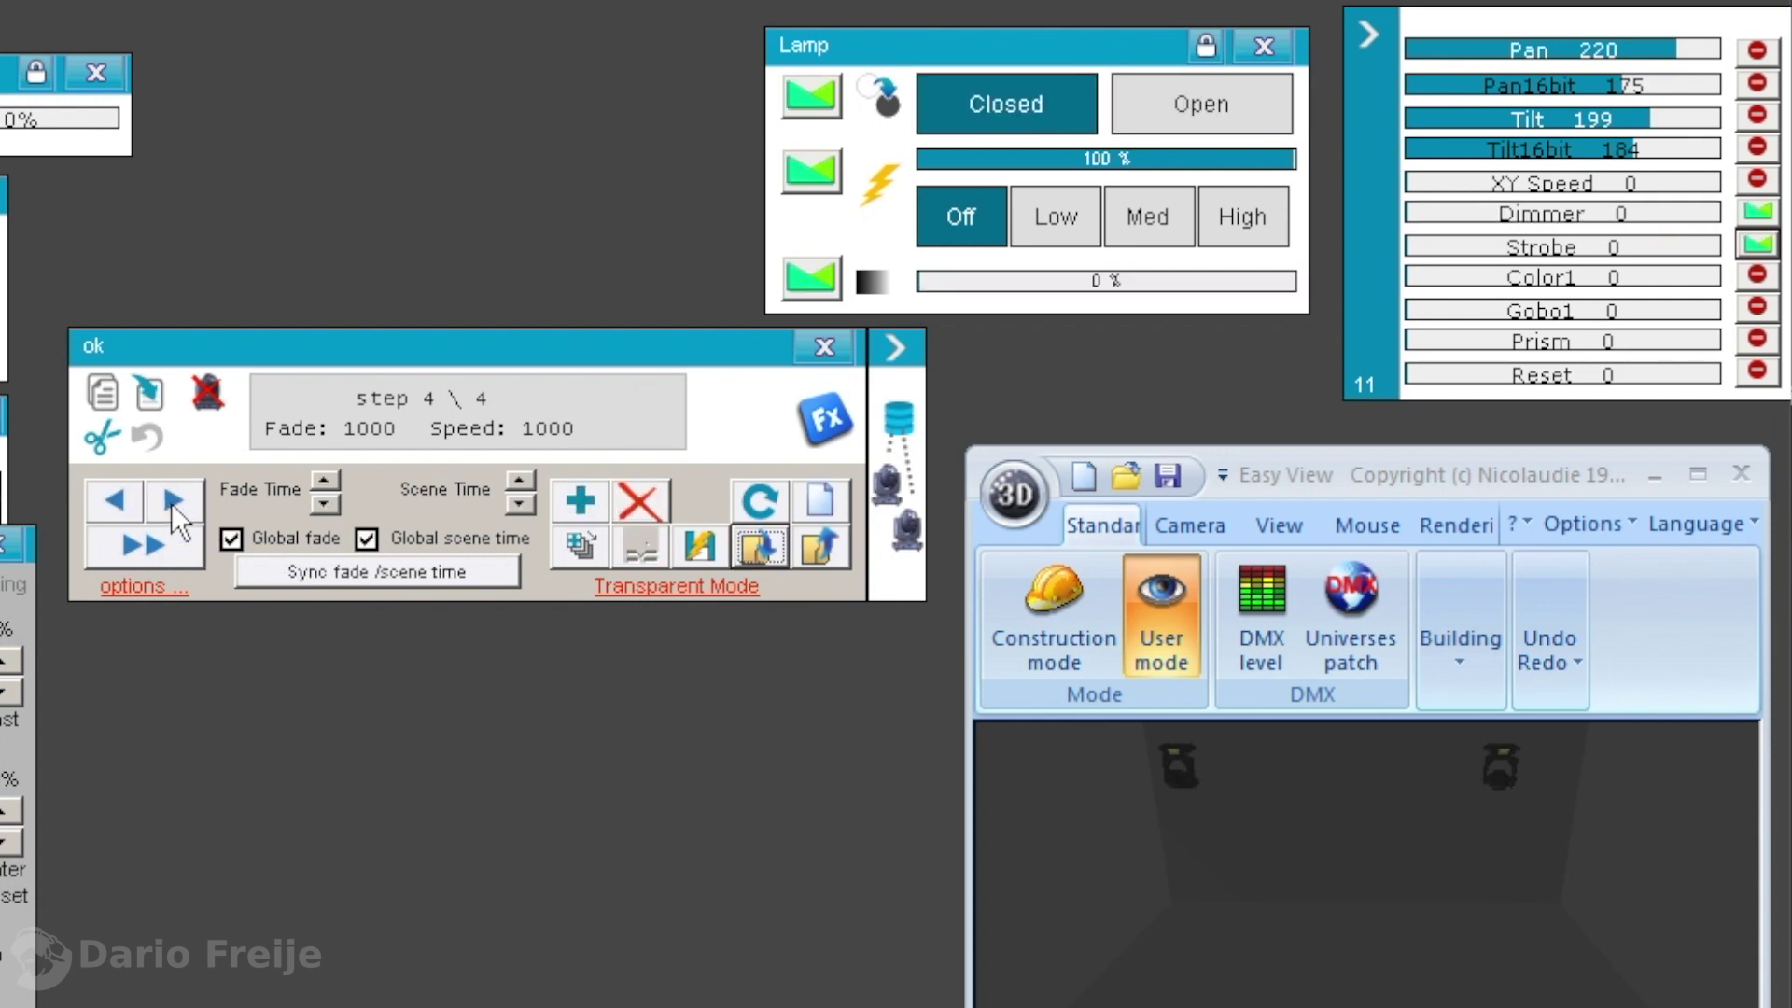
click(116, 496)
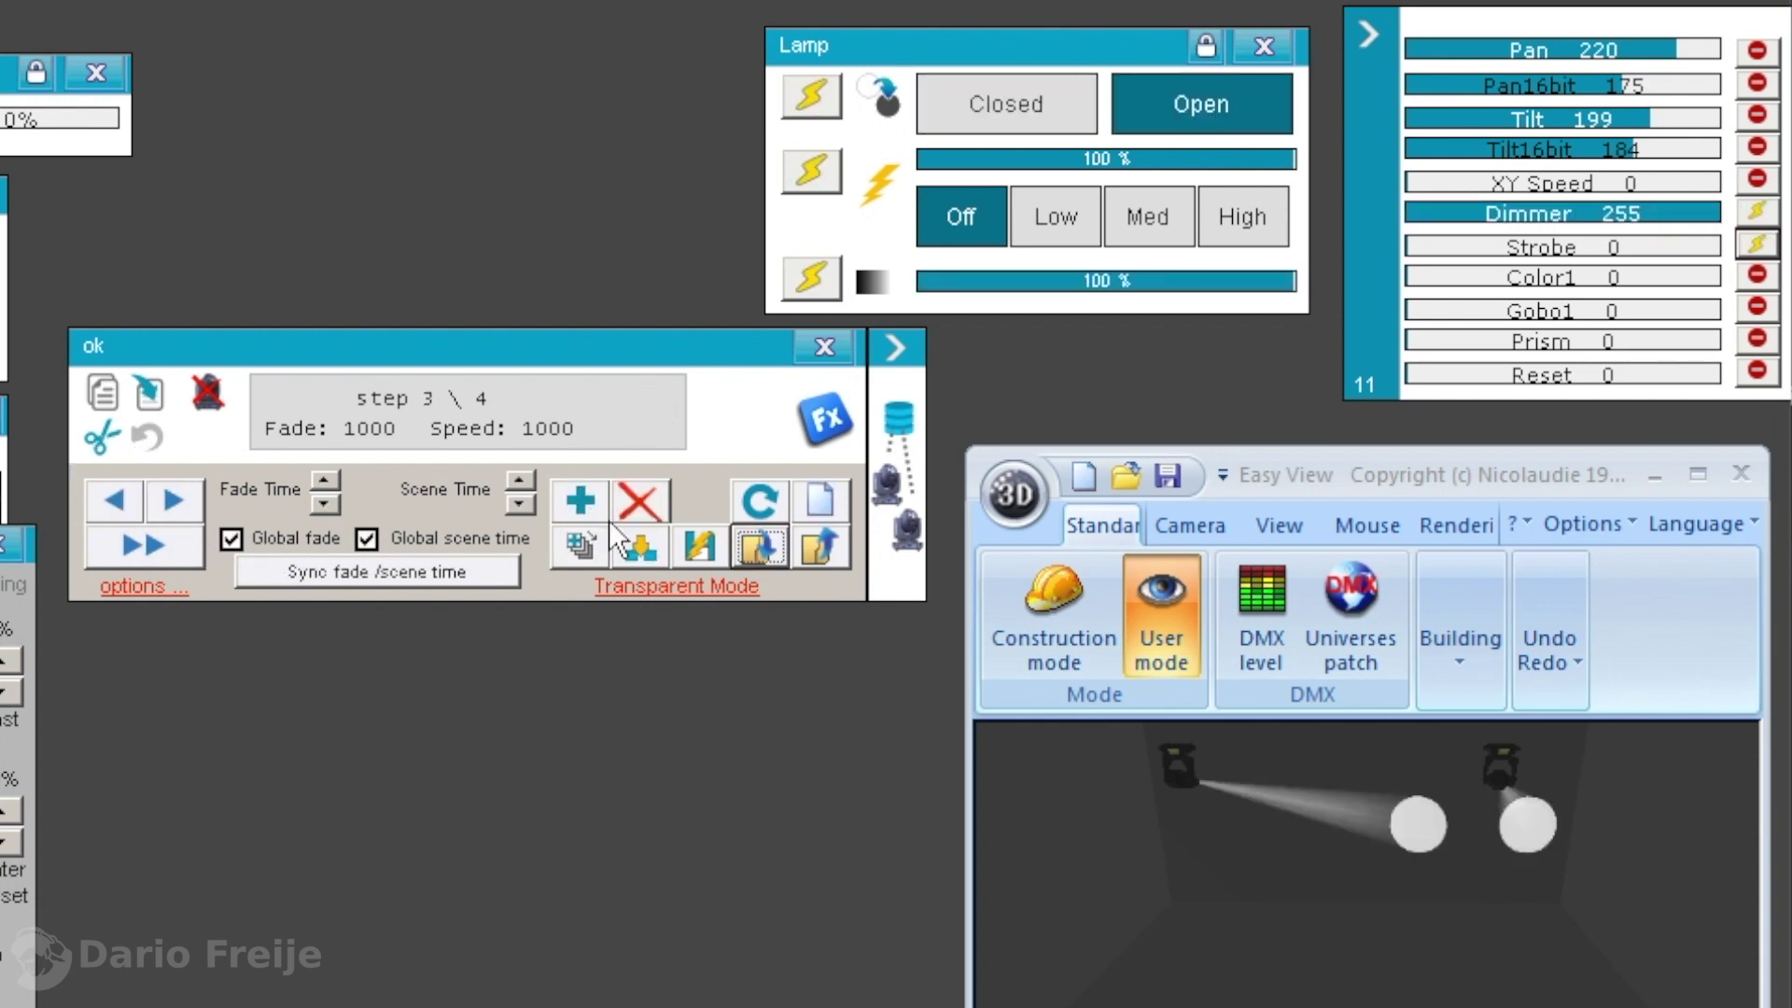
click(174, 499)
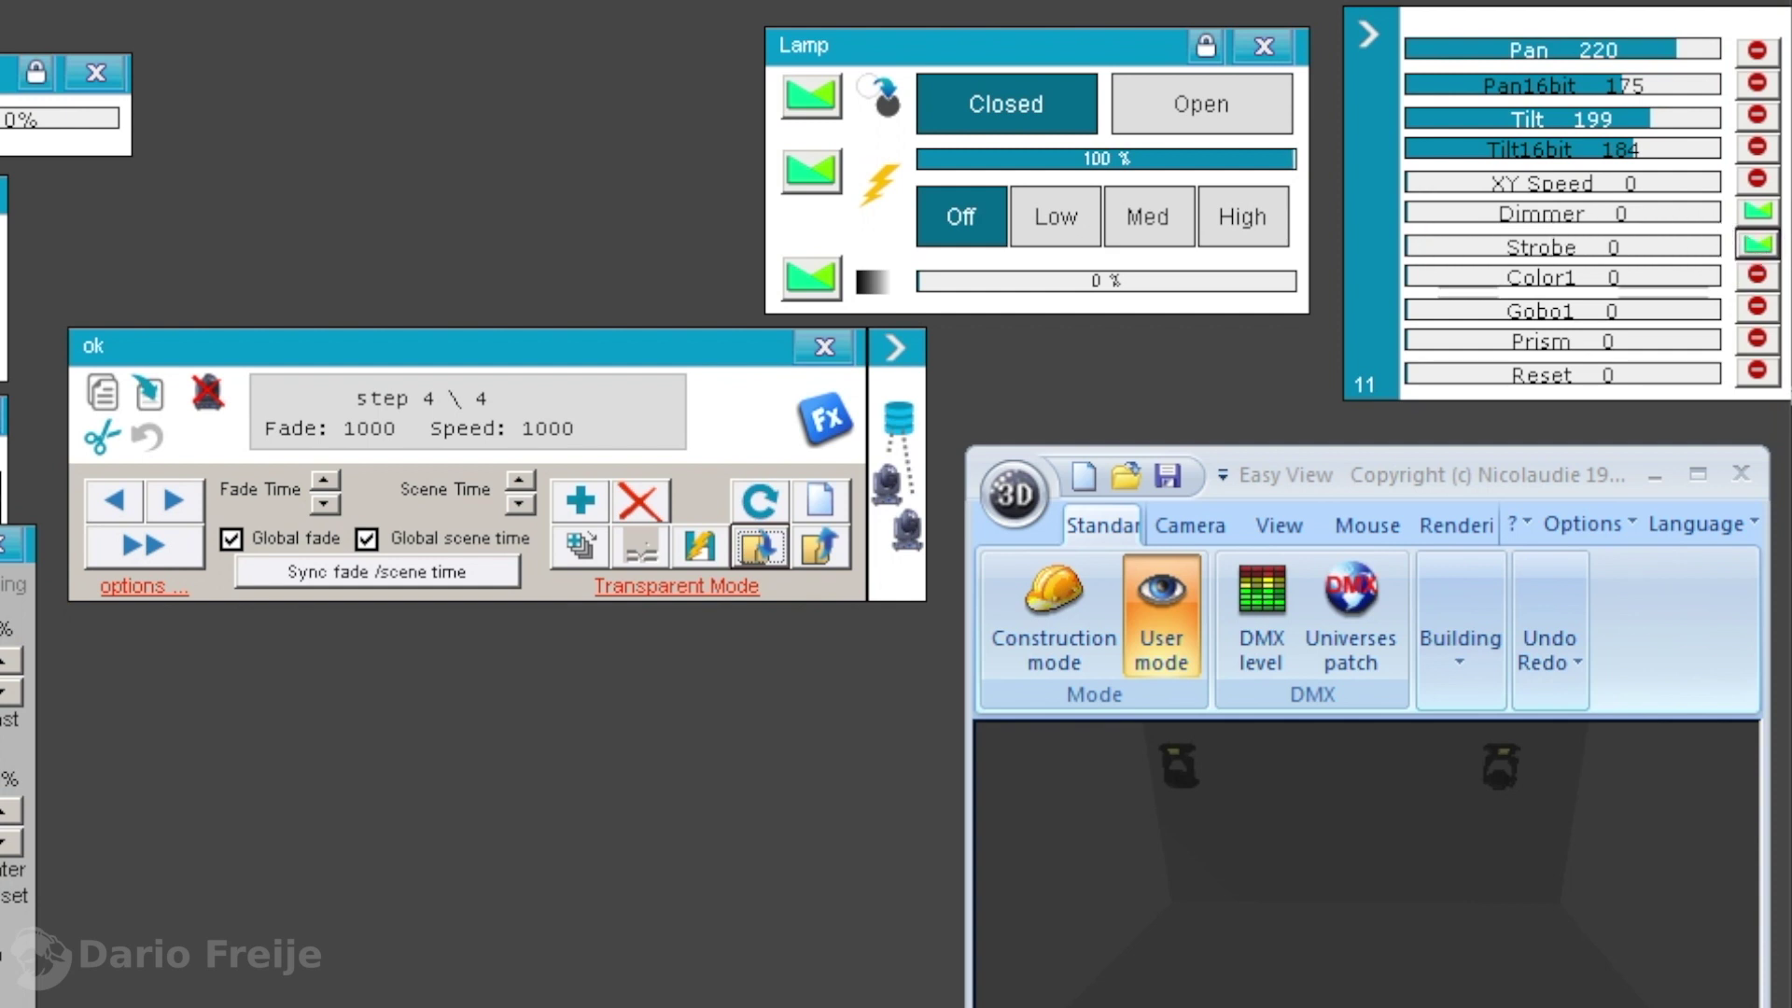
Switch the Dimmer and Strobe channels of step 4 from fade to snap mode.
click(1761, 217)
click(1760, 241)
click(1759, 241)
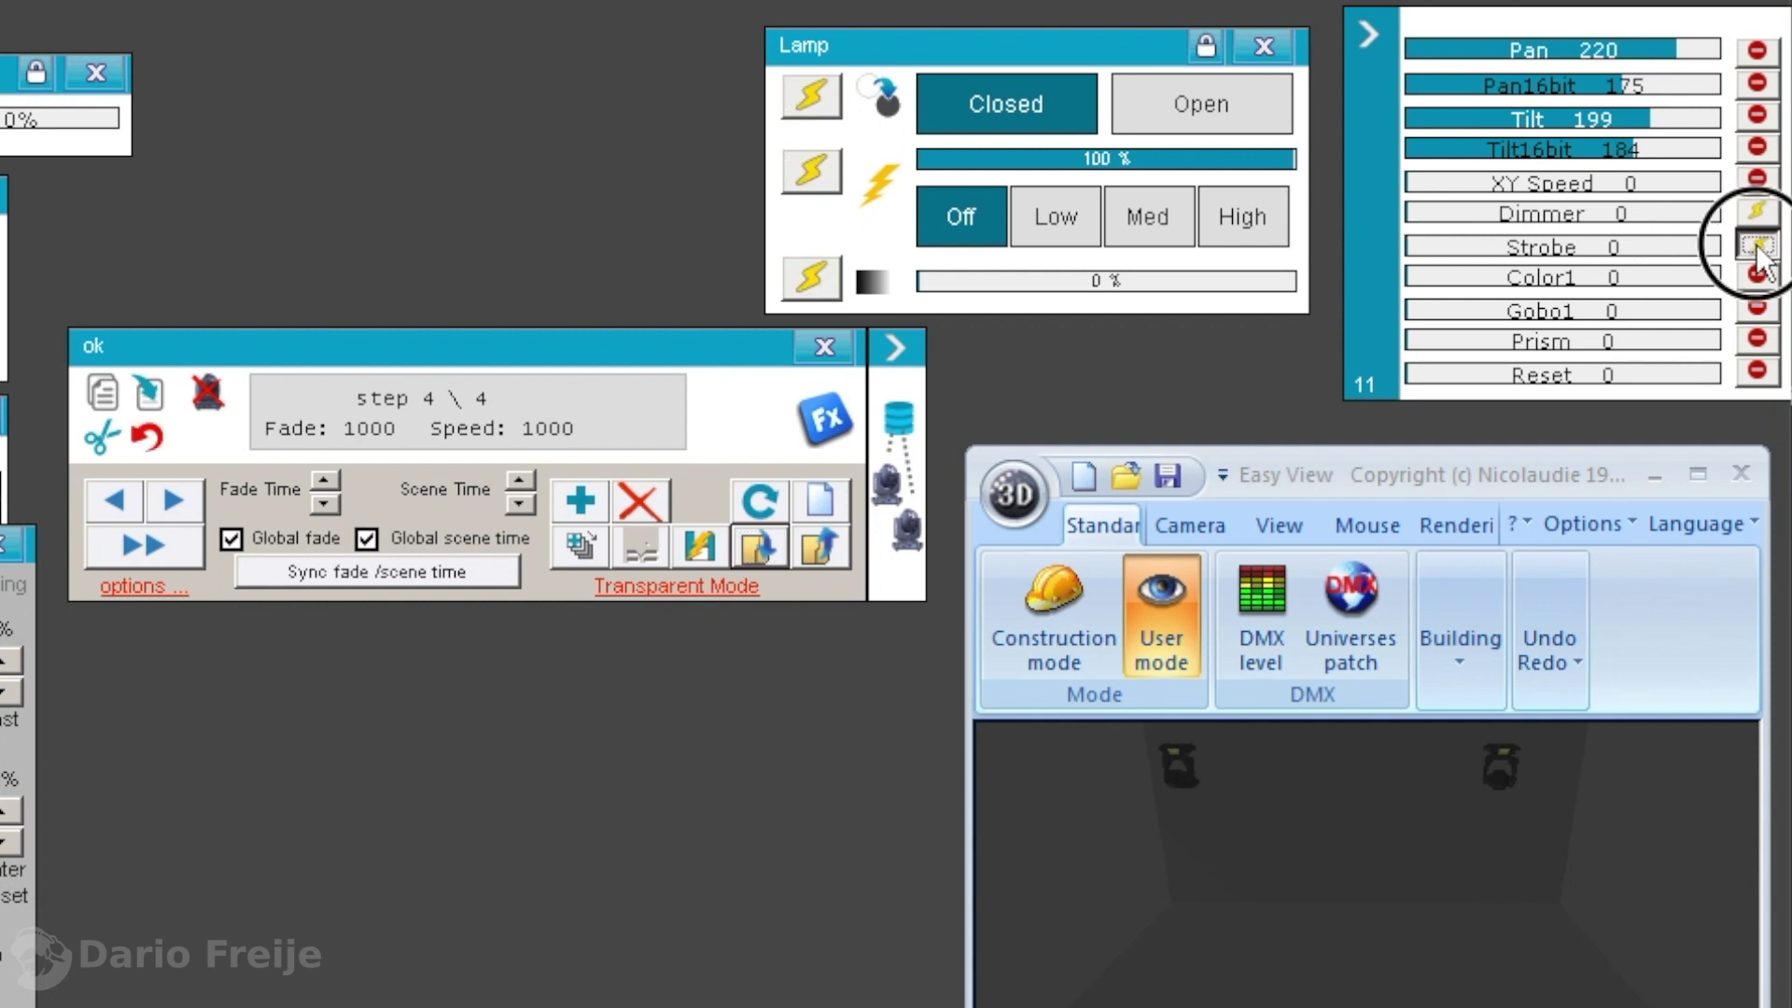
click(1759, 244)
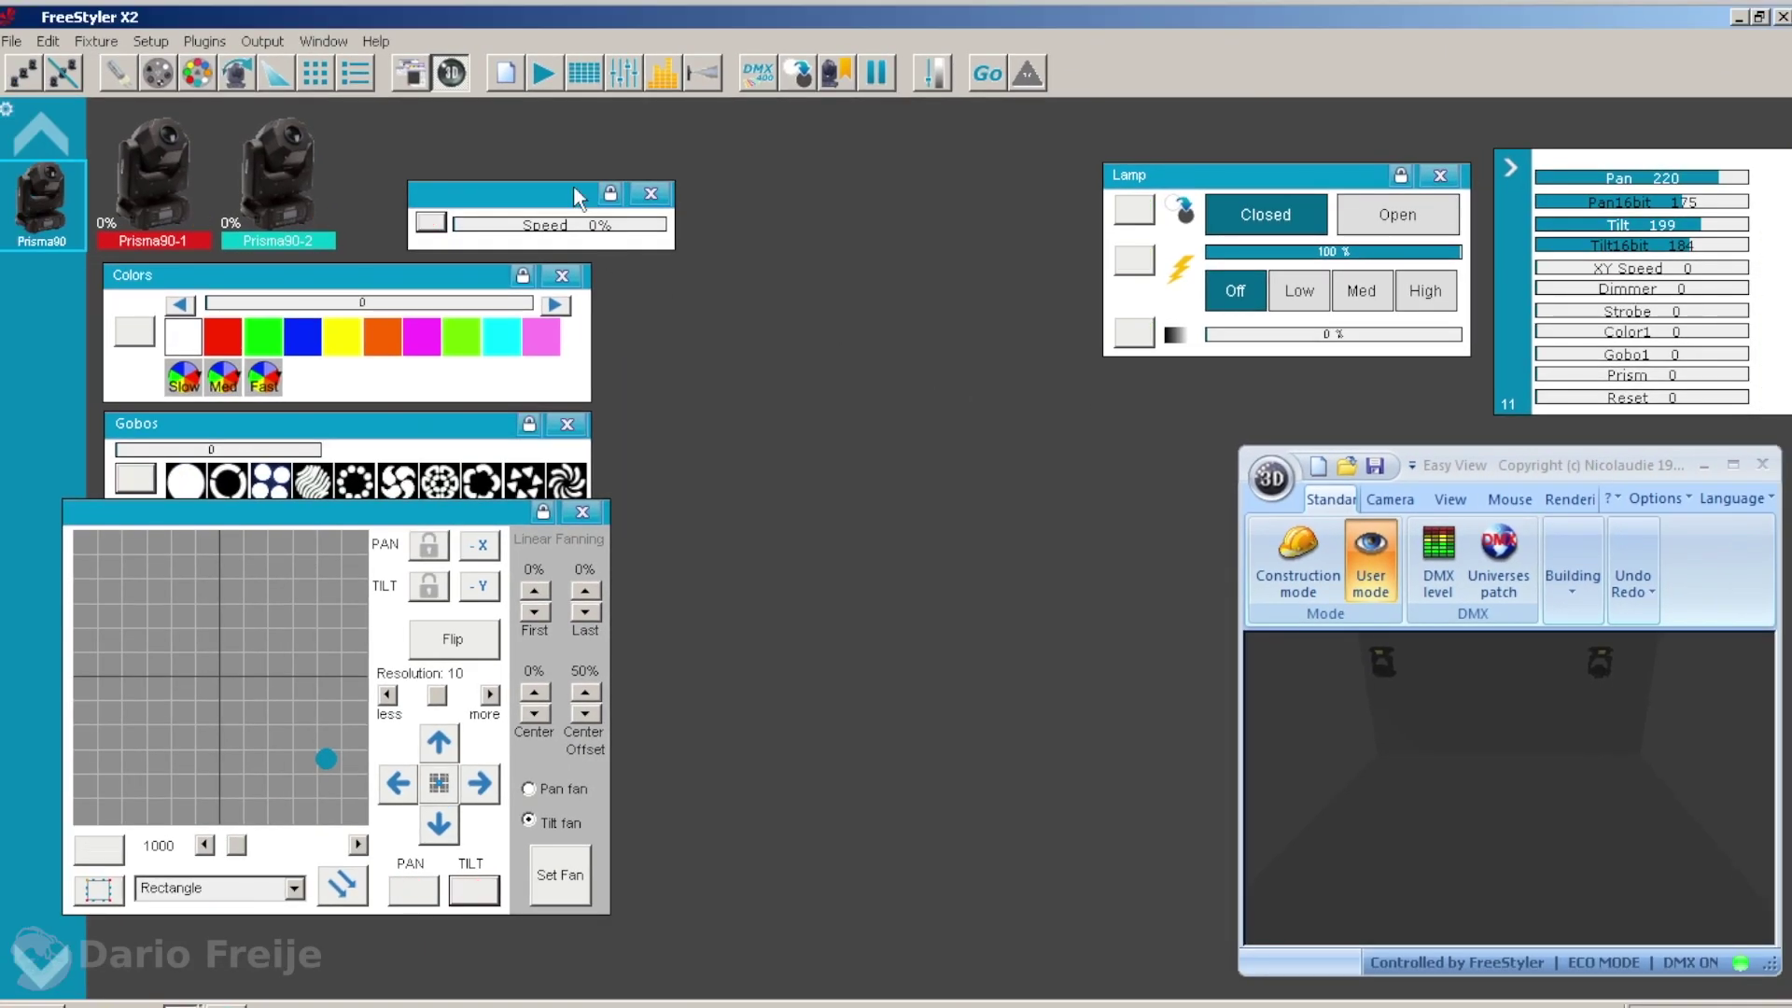
Reopen the cuelist window, move it higher and start and stop the ok sequence to test the re-enabled channels.
click(543, 74)
drag(347, 669, 378, 434)
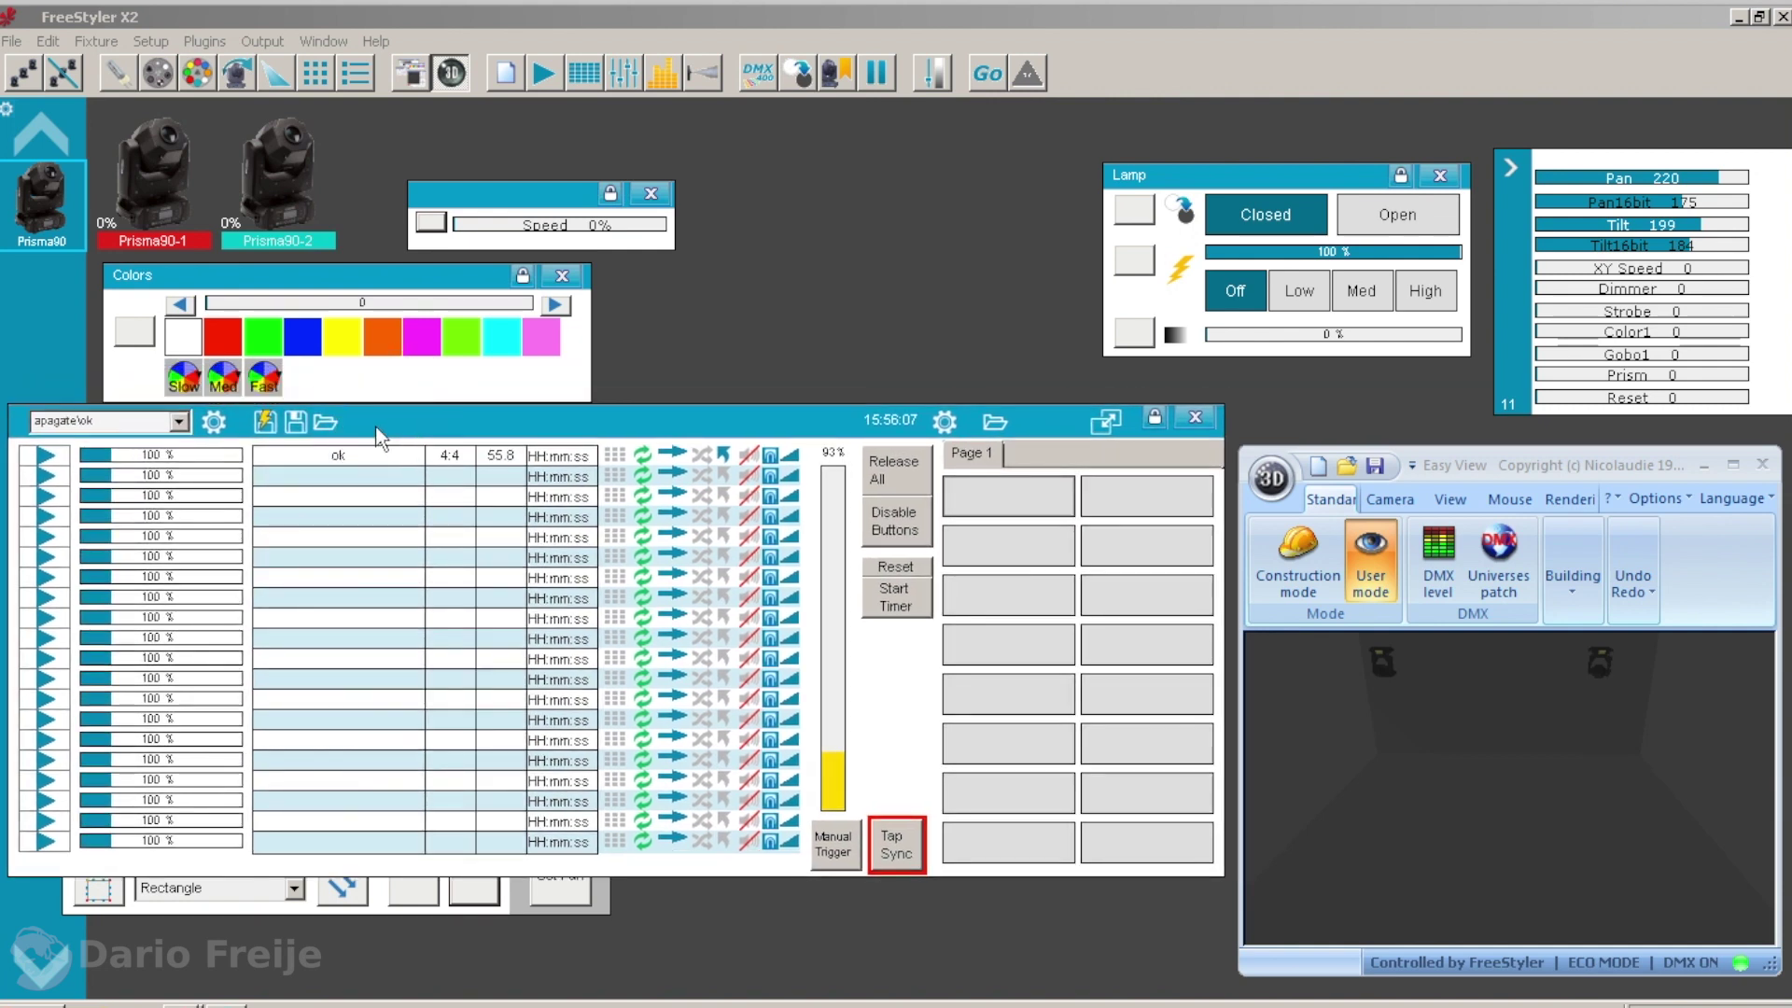
click(44, 458)
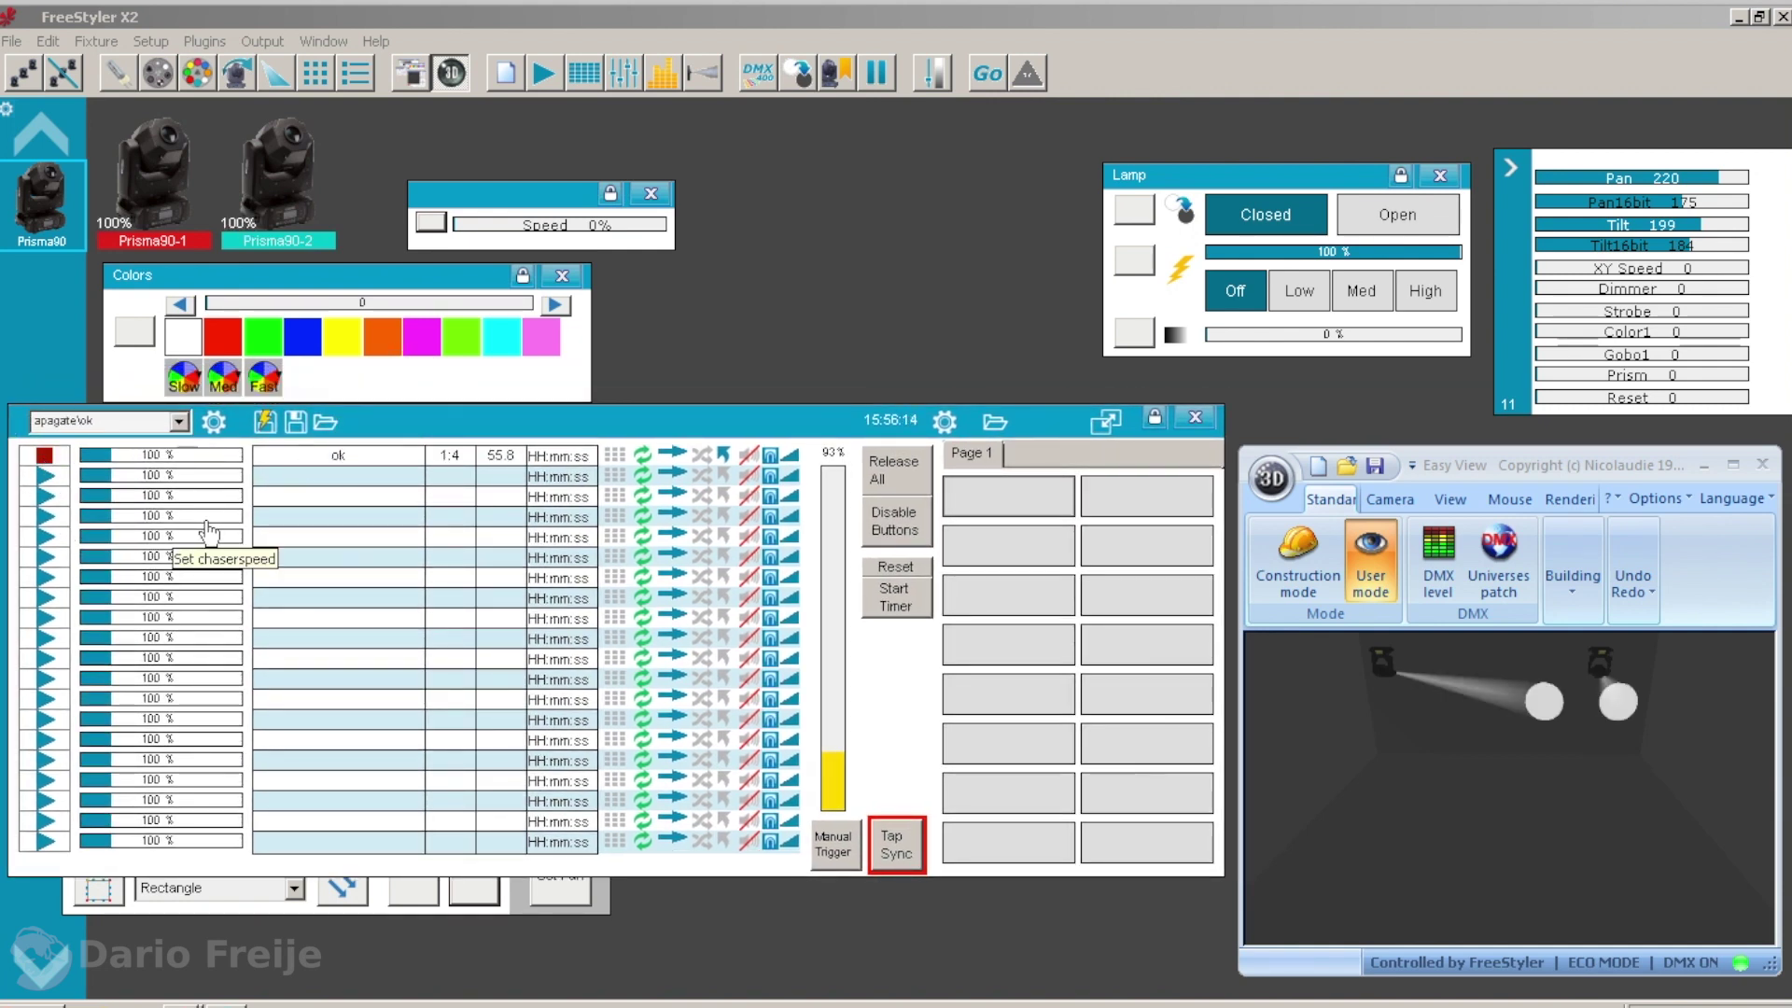
click(45, 456)
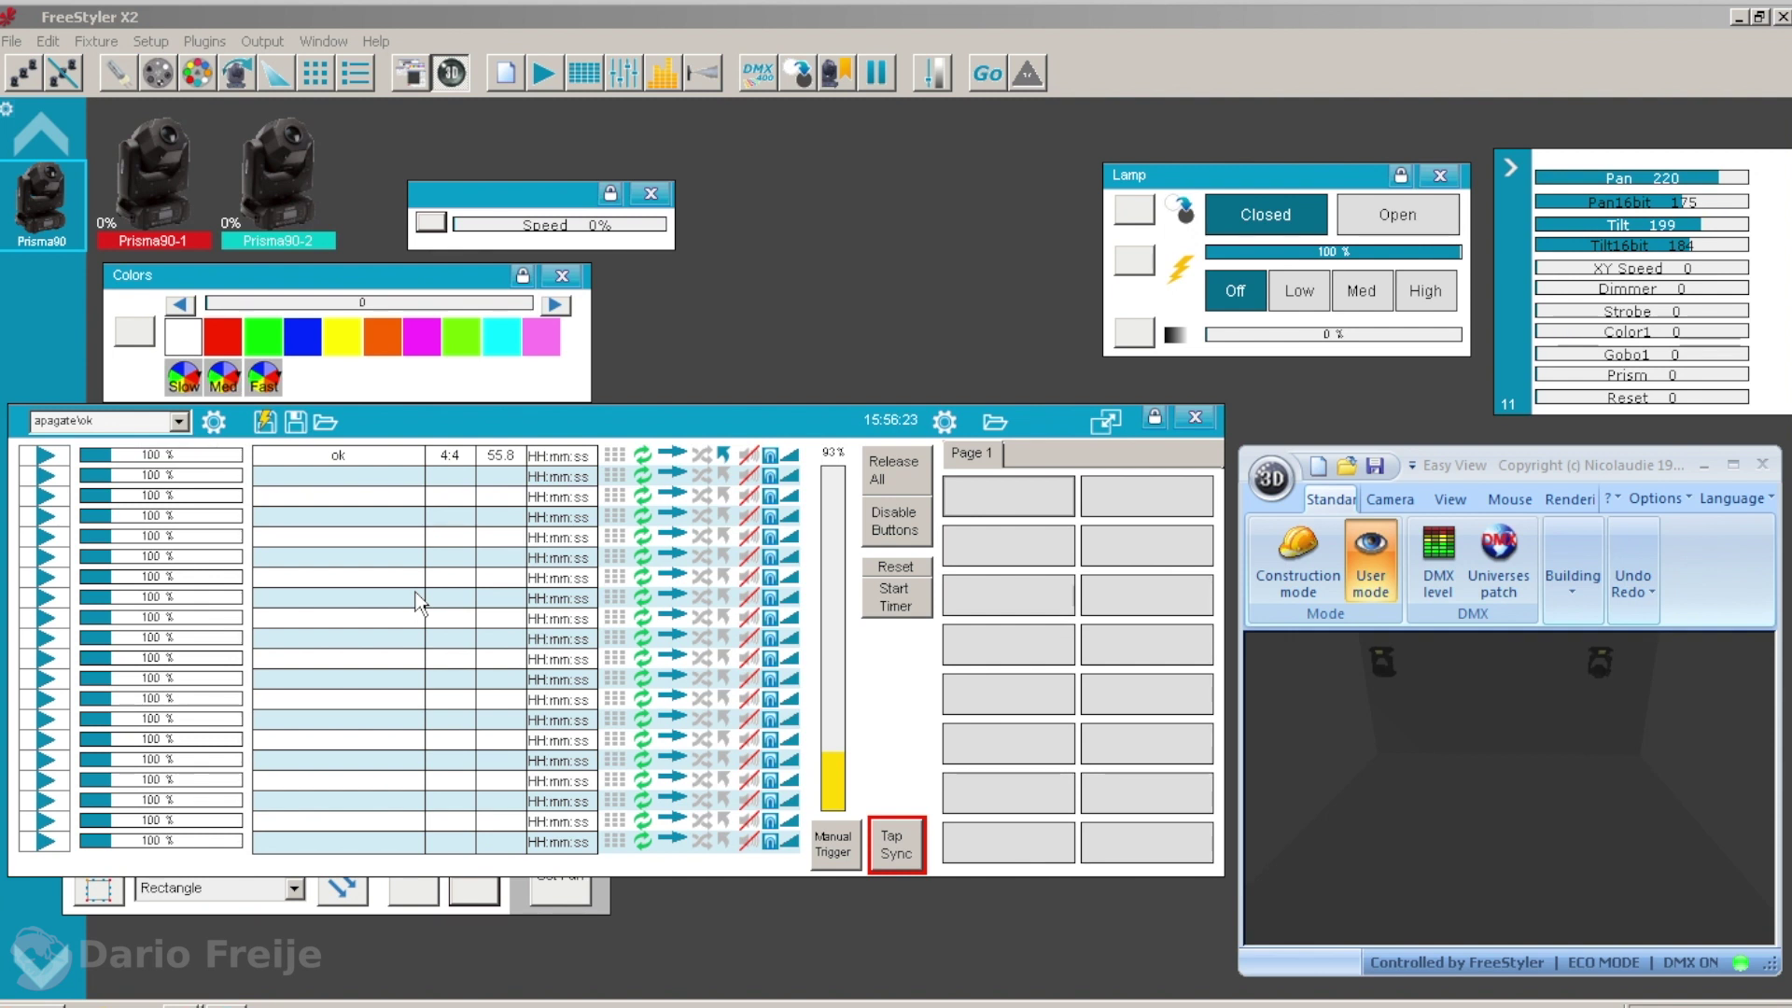
click(45, 456)
click(44, 455)
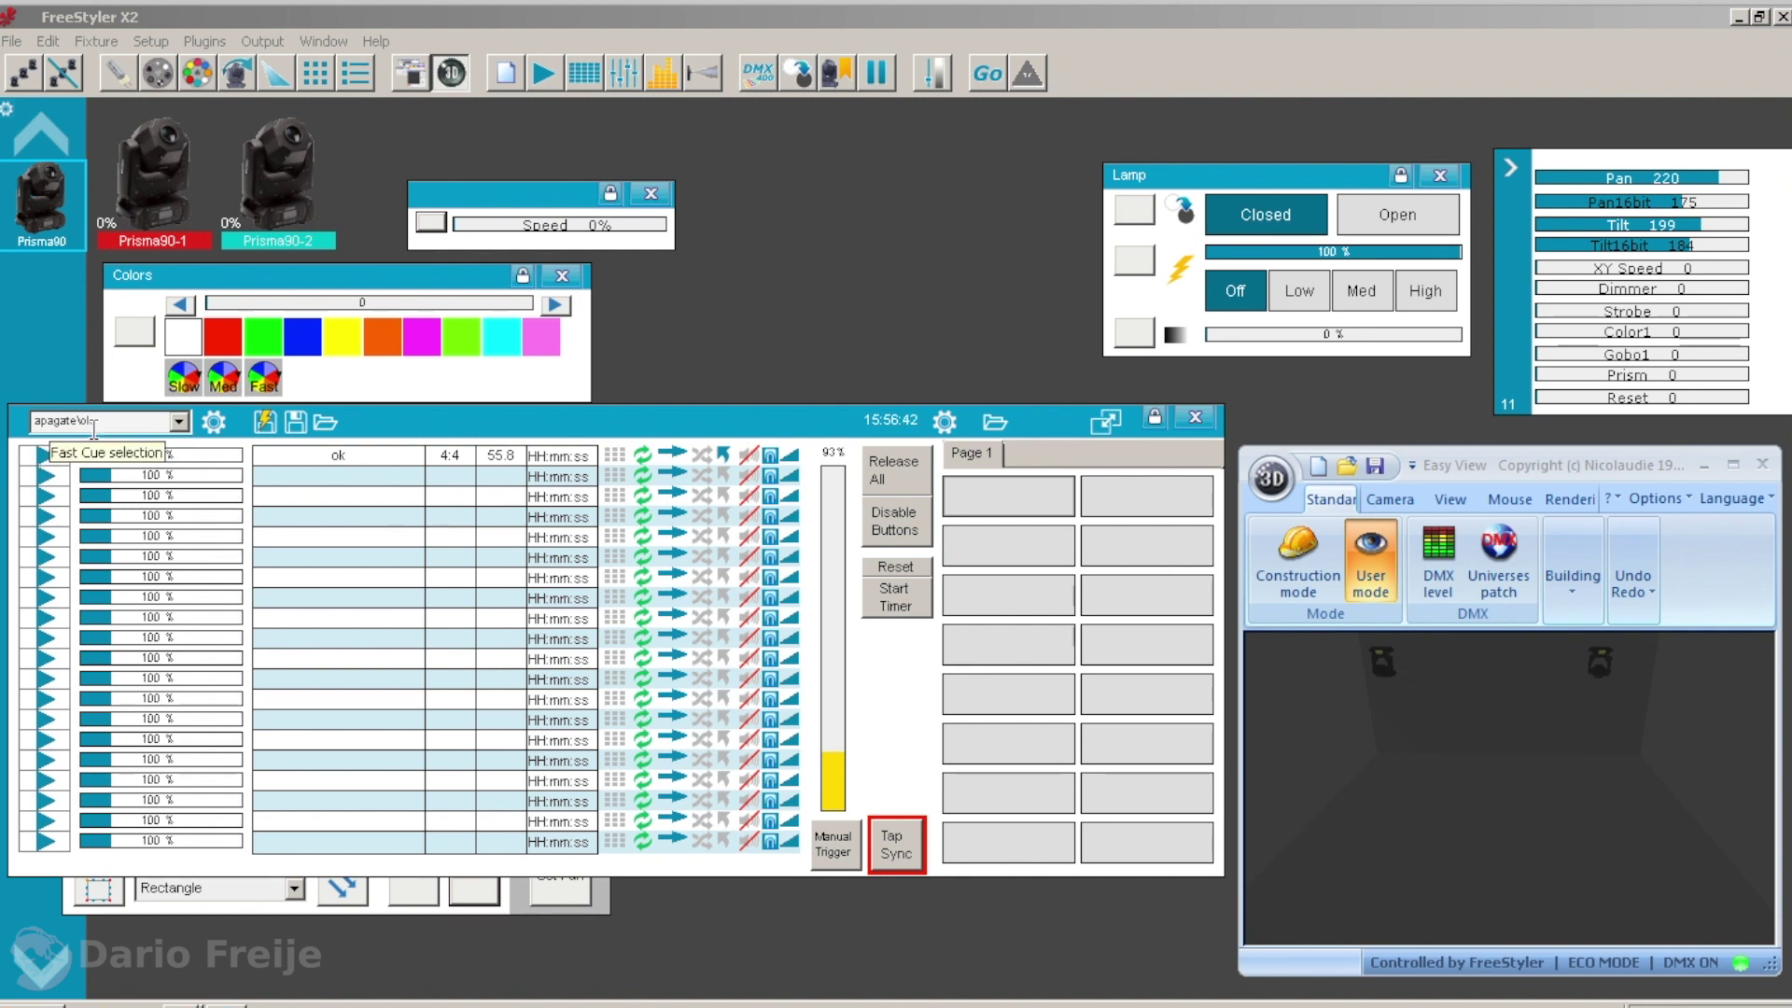
Review the cuelist options and save the cue as apagate\ok.fcf.
drag(536, 418, 497, 462)
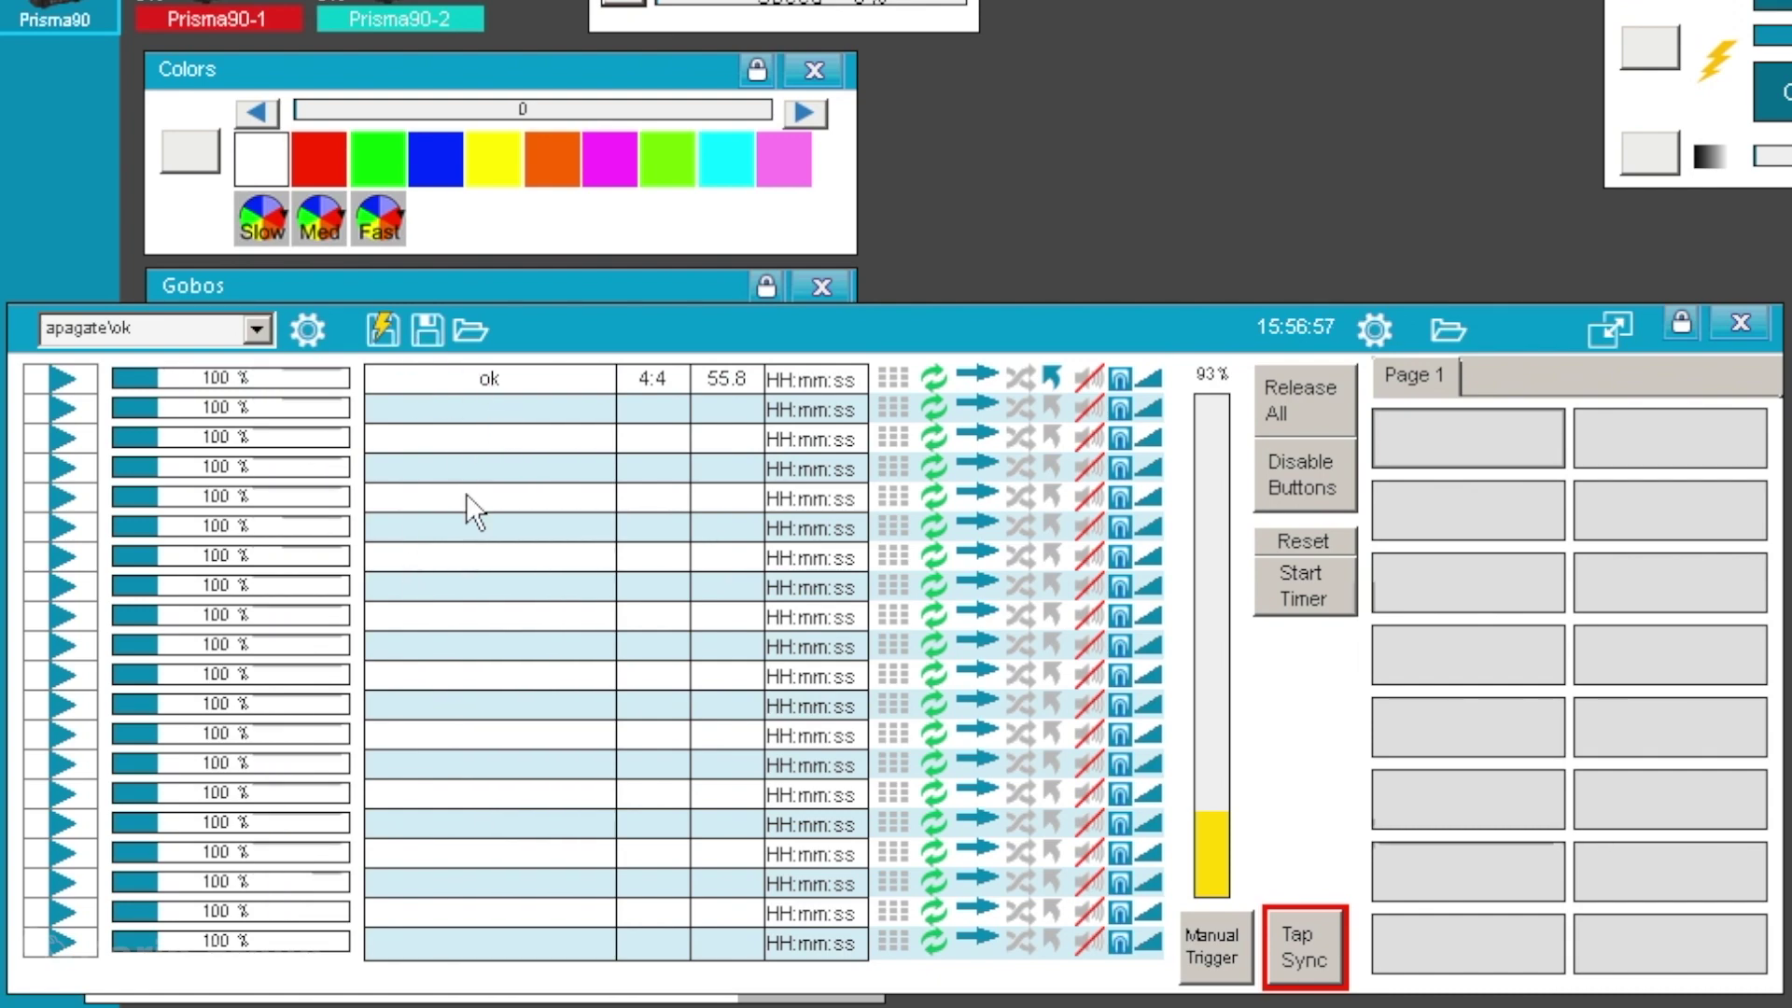
click(309, 331)
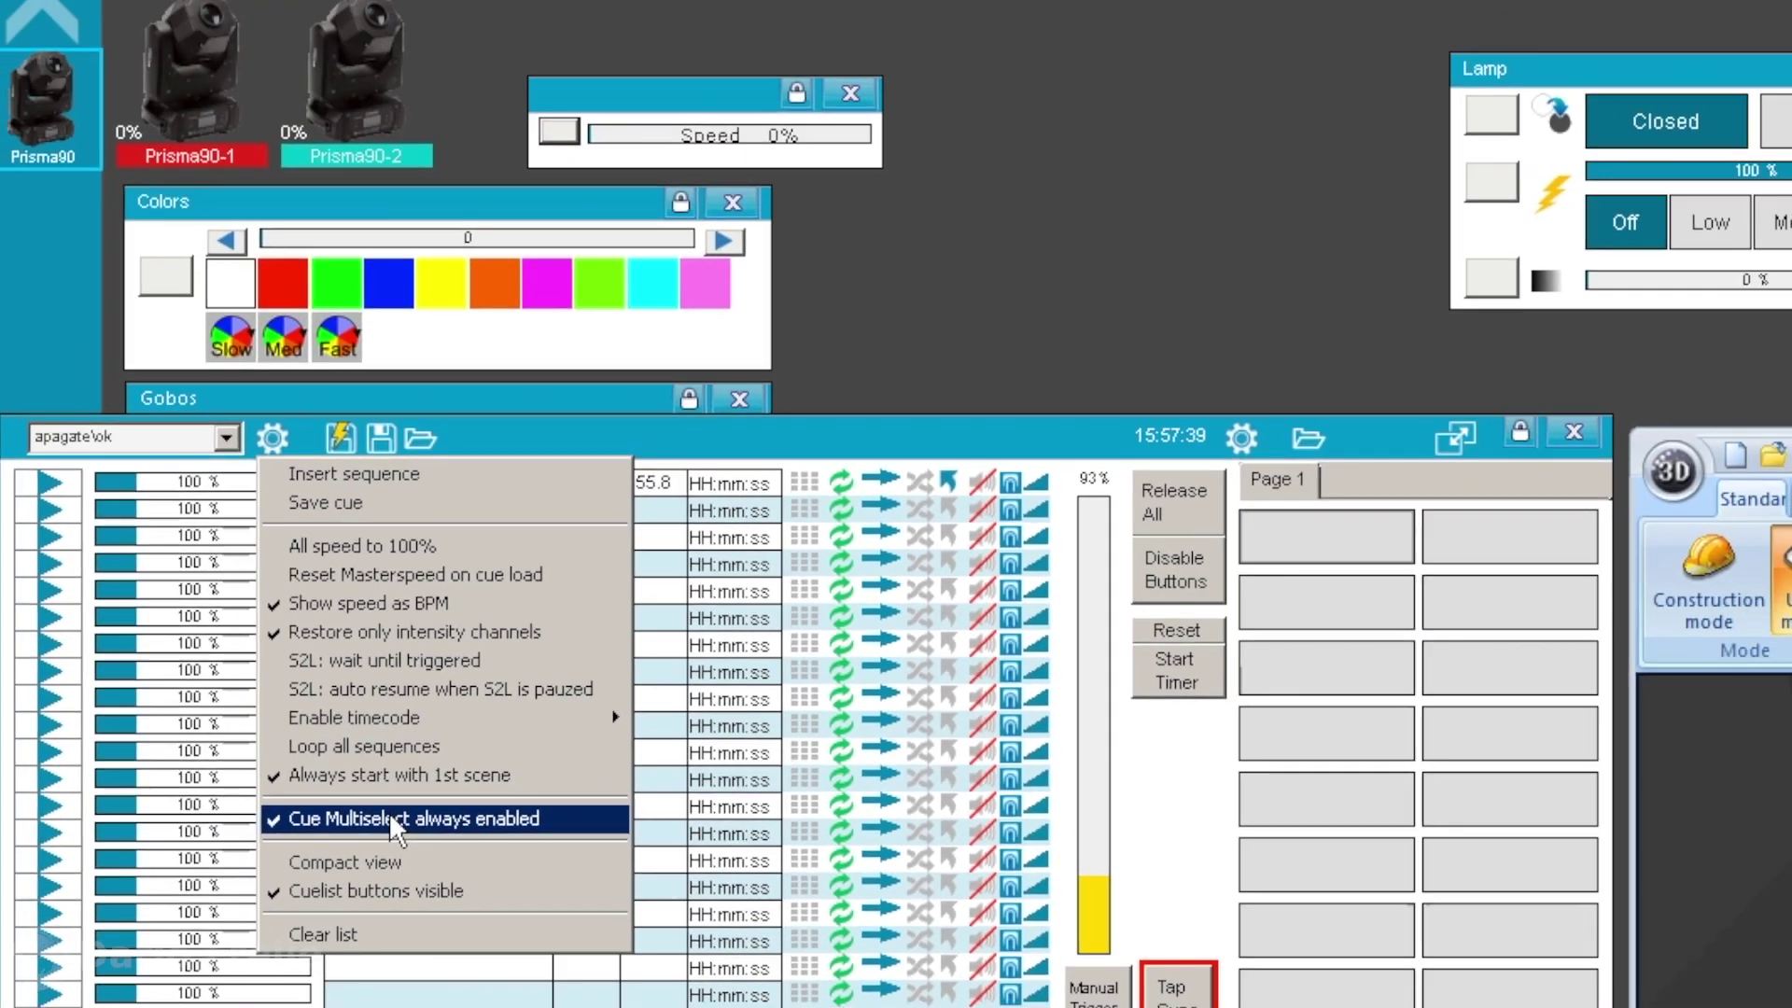
click(658, 434)
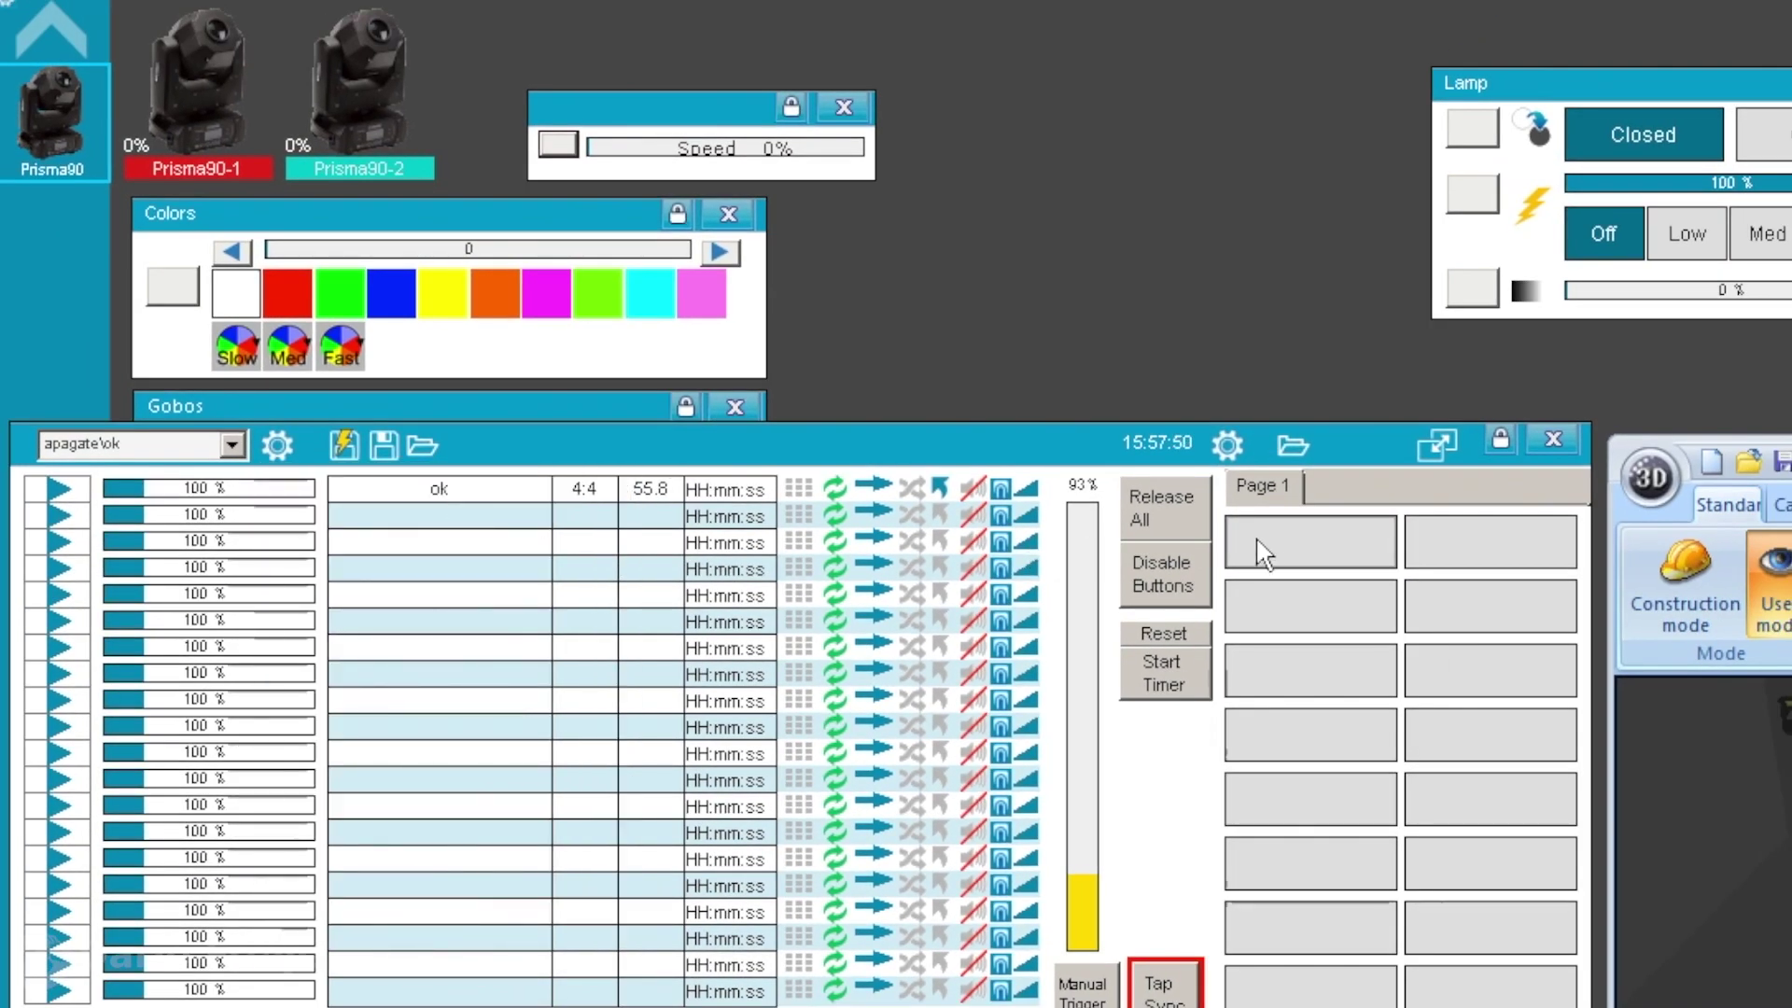
click(384, 445)
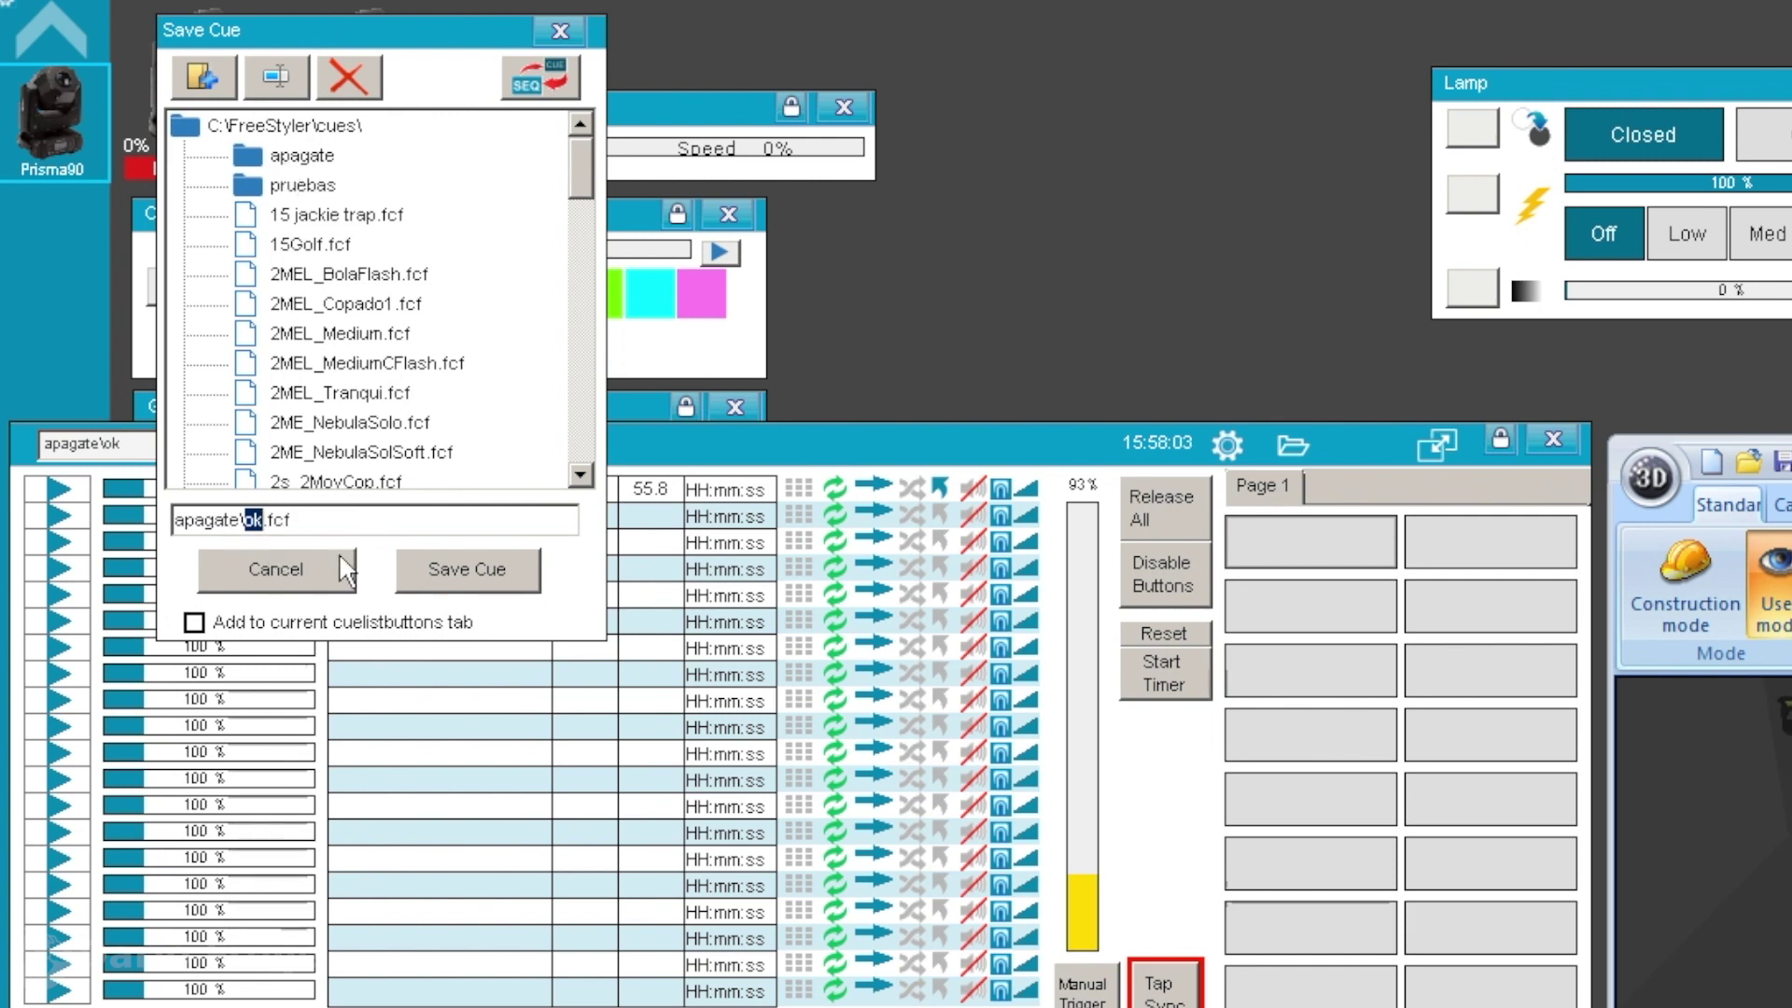
click(455, 568)
click(1200, 632)
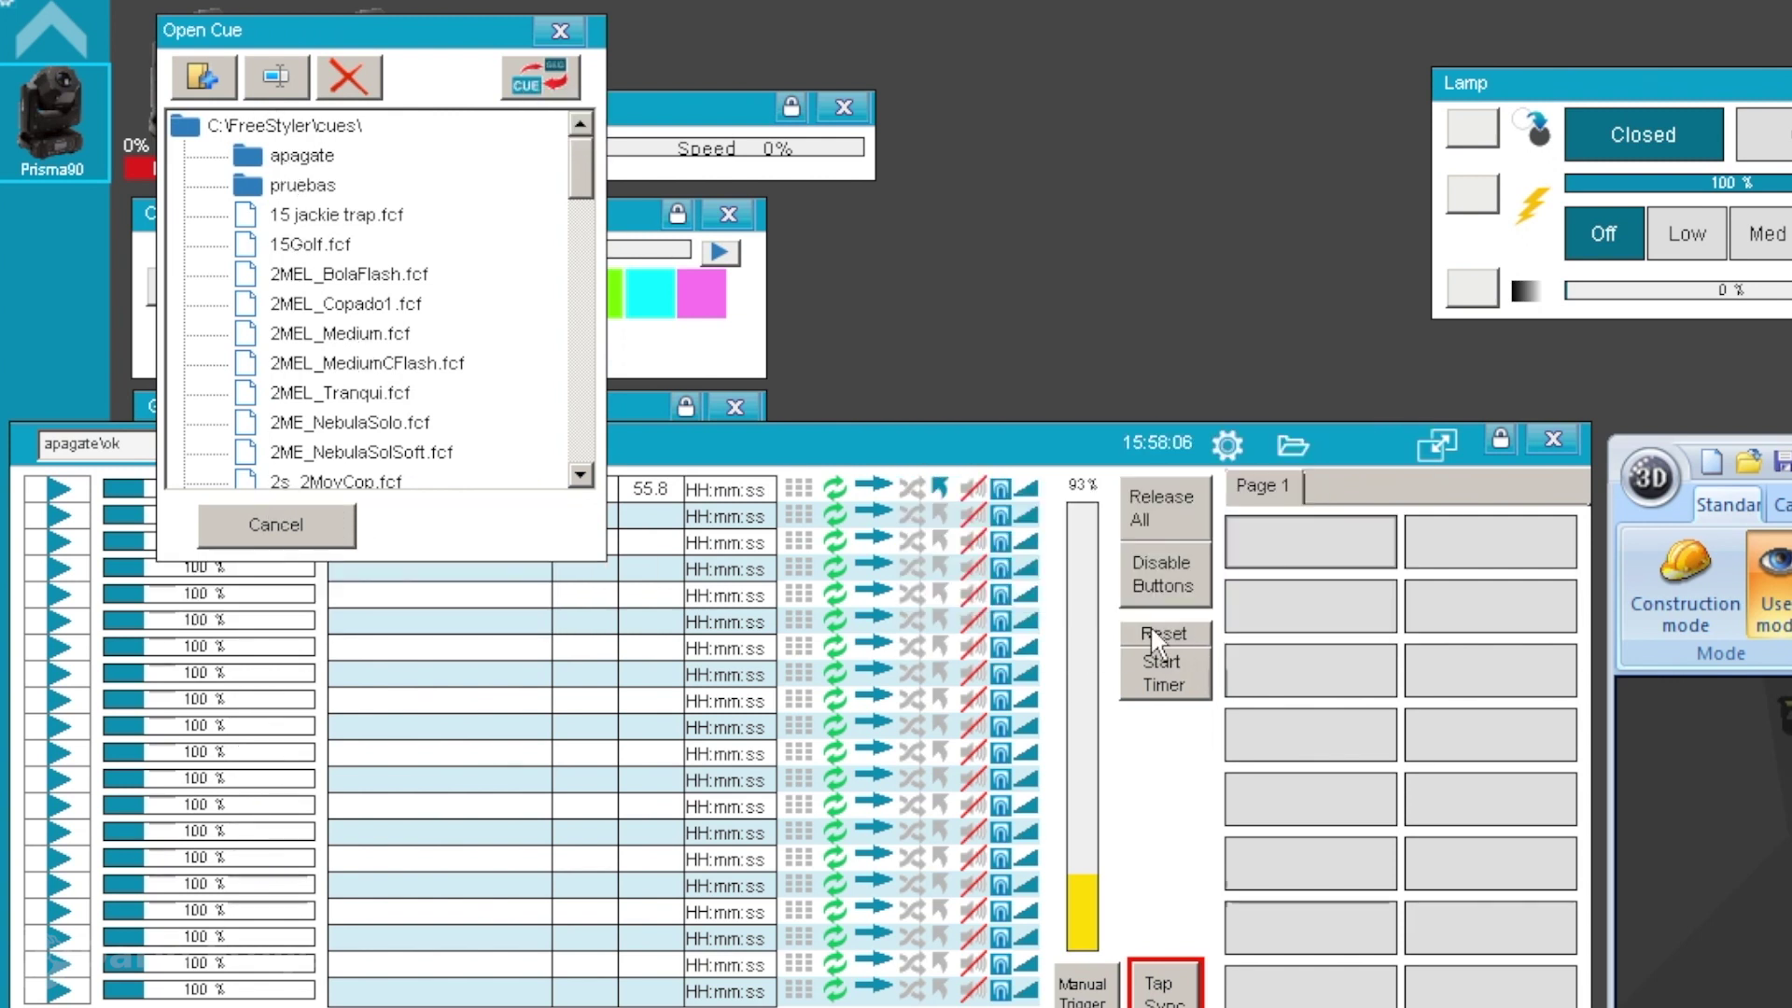
Assign ok.fcf from the apagate folder to the first cuelist button on Page 1.
double_click(280, 158)
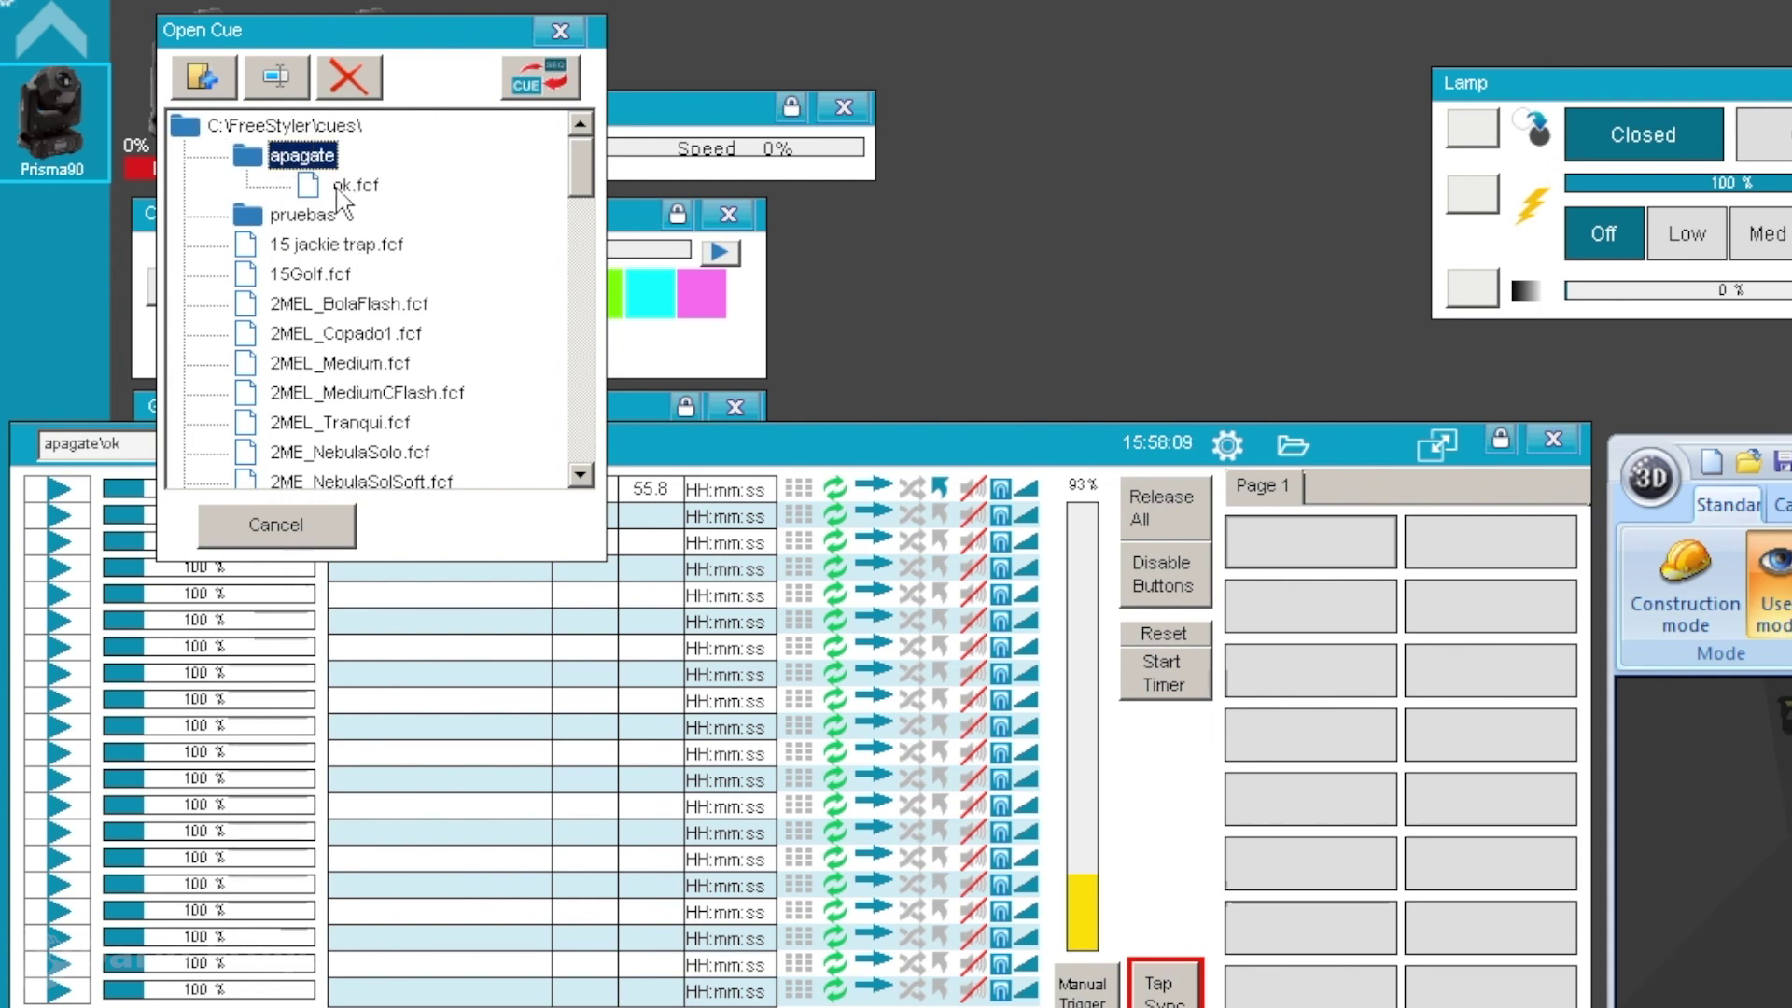
drag(338, 191, 1331, 545)
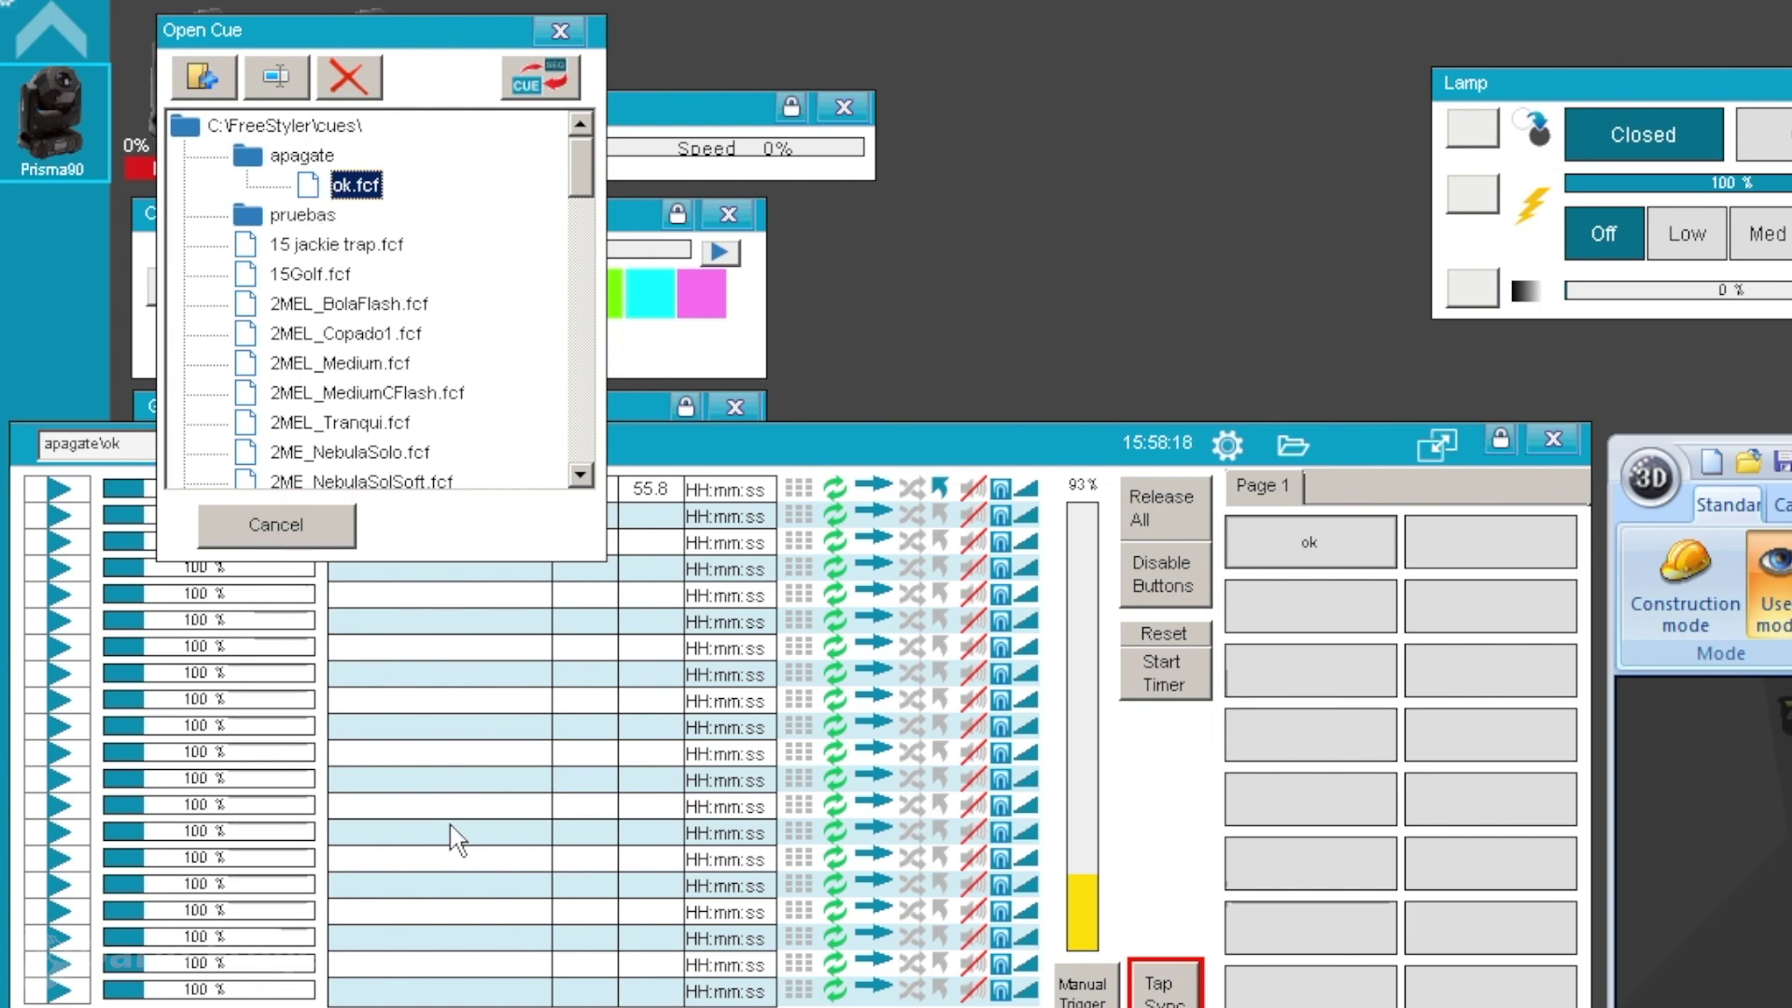
double_click(355, 184)
Review the options of the ok cuelist button, then test-run the cuelist from it and stop it.
right_click(1348, 541)
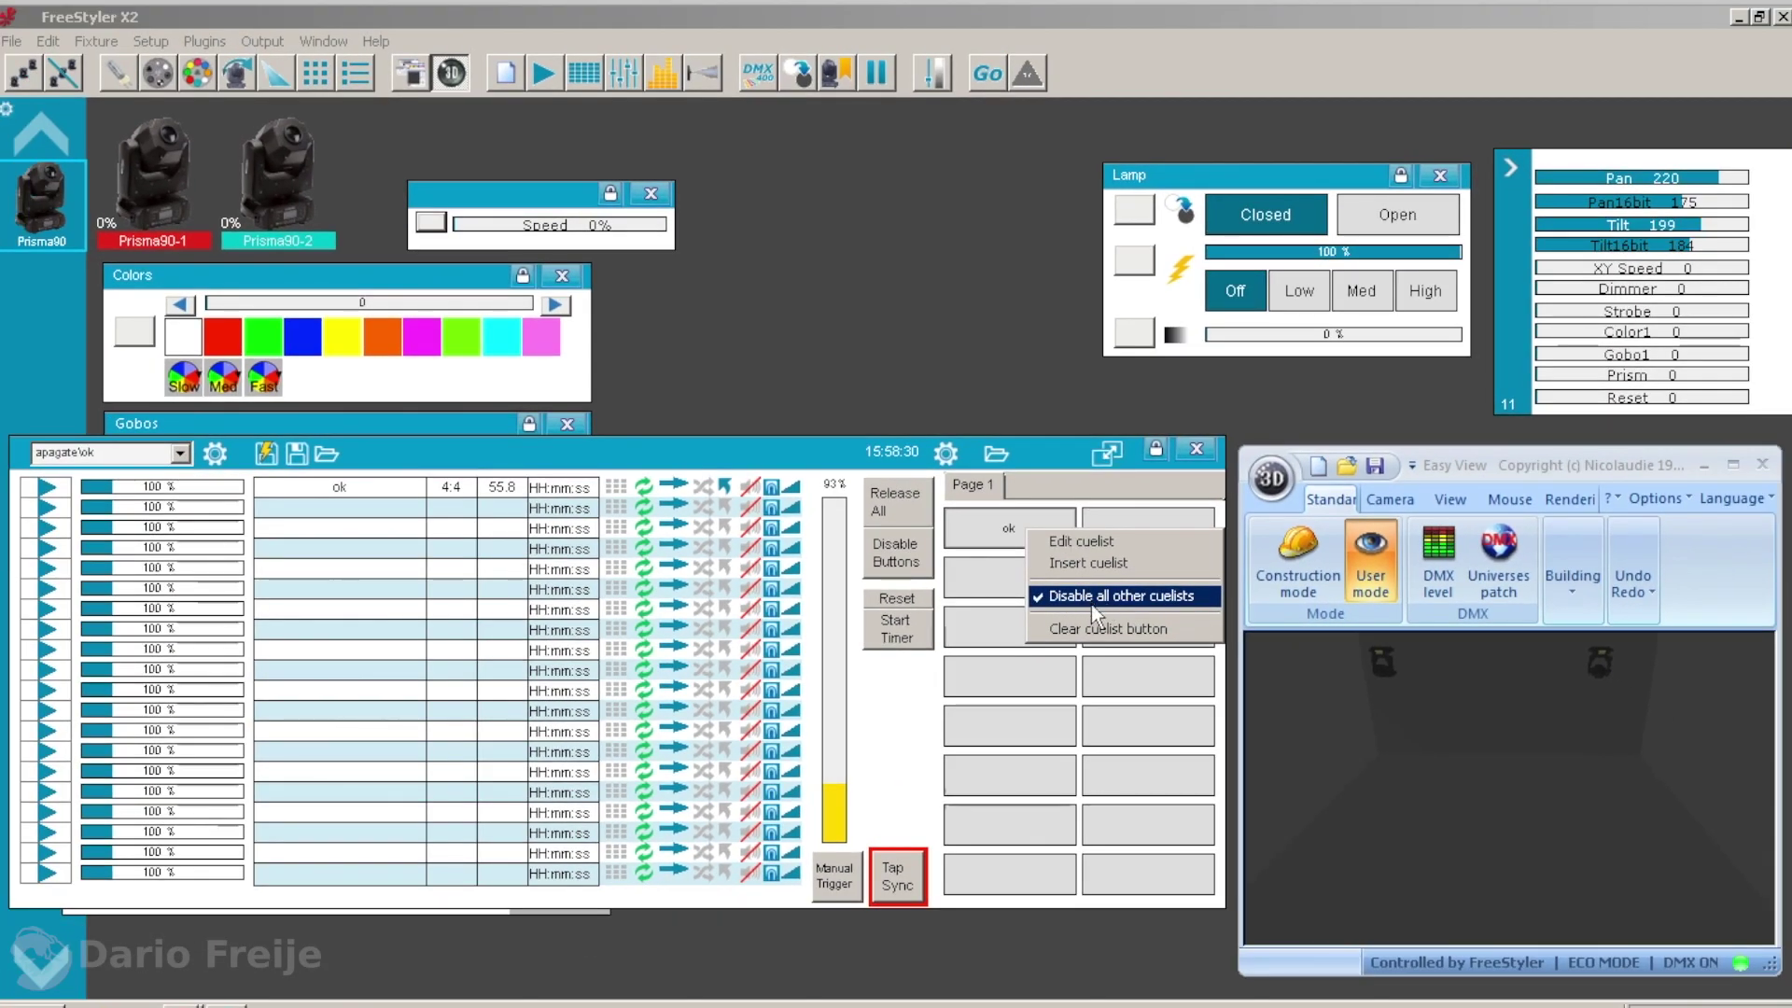
click(1073, 495)
click(1010, 535)
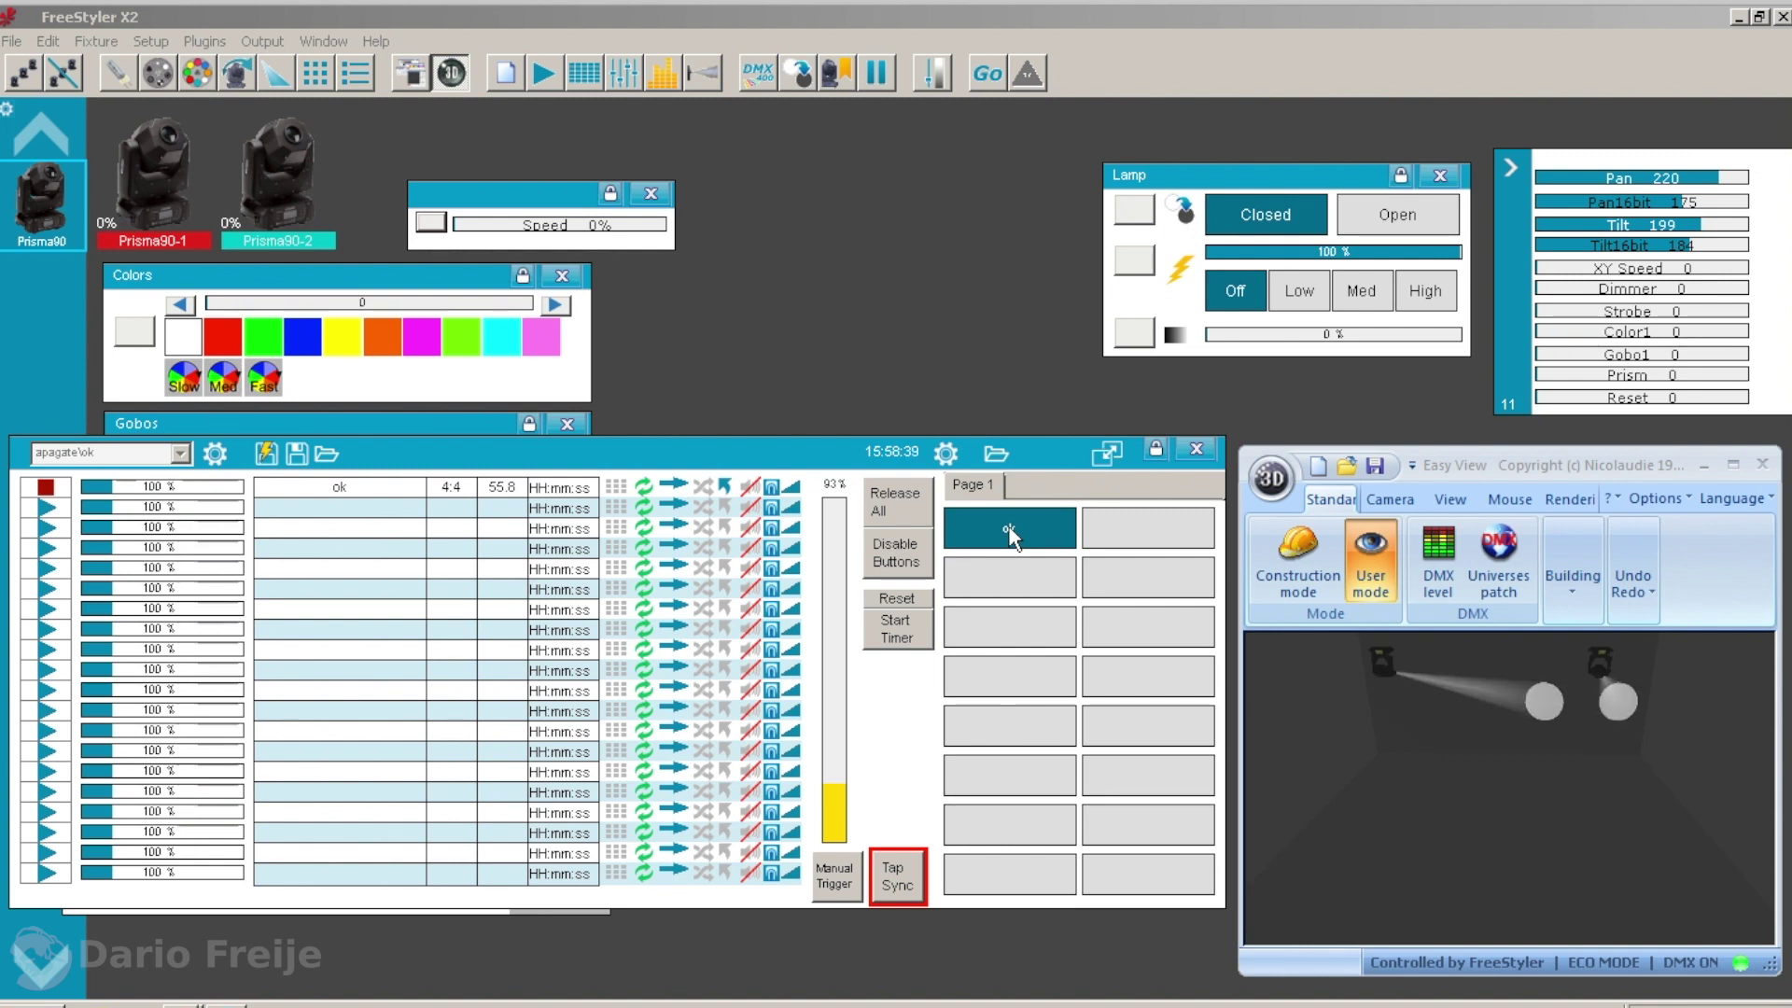
click(1009, 530)
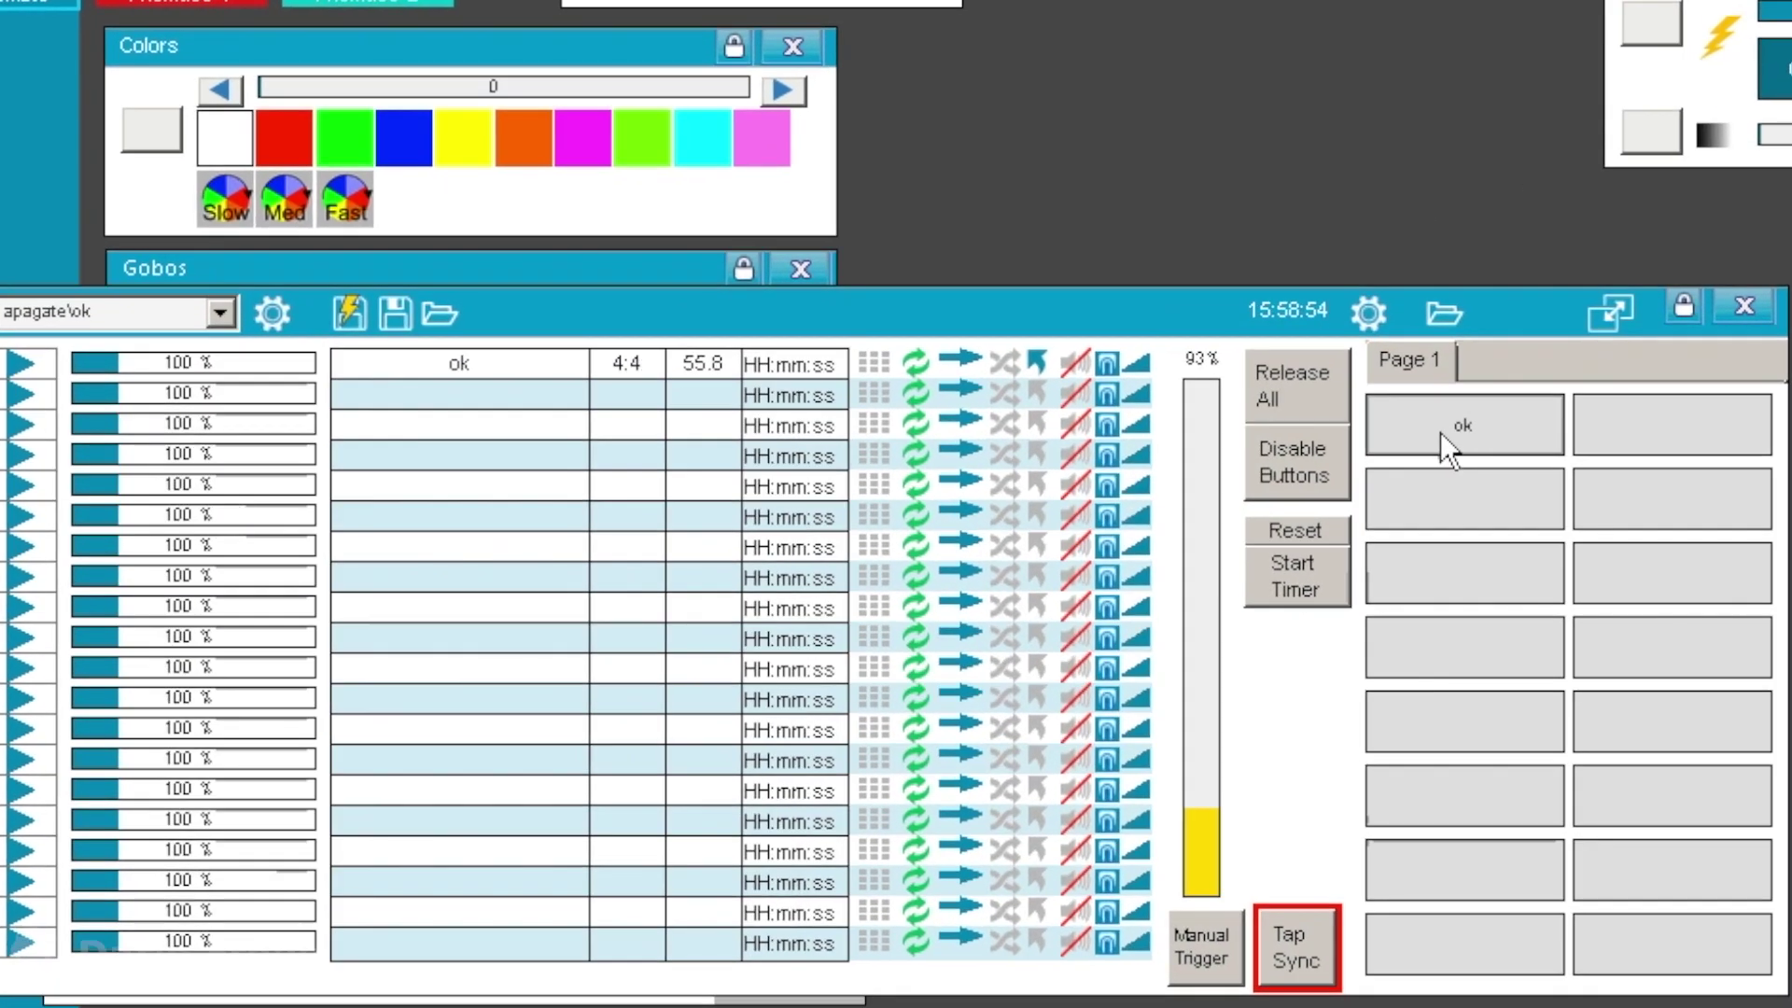
Compare the channel-restore options of the cuelist and of the cuelist buttons, starting and stopping the ok button in between.
click(1379, 317)
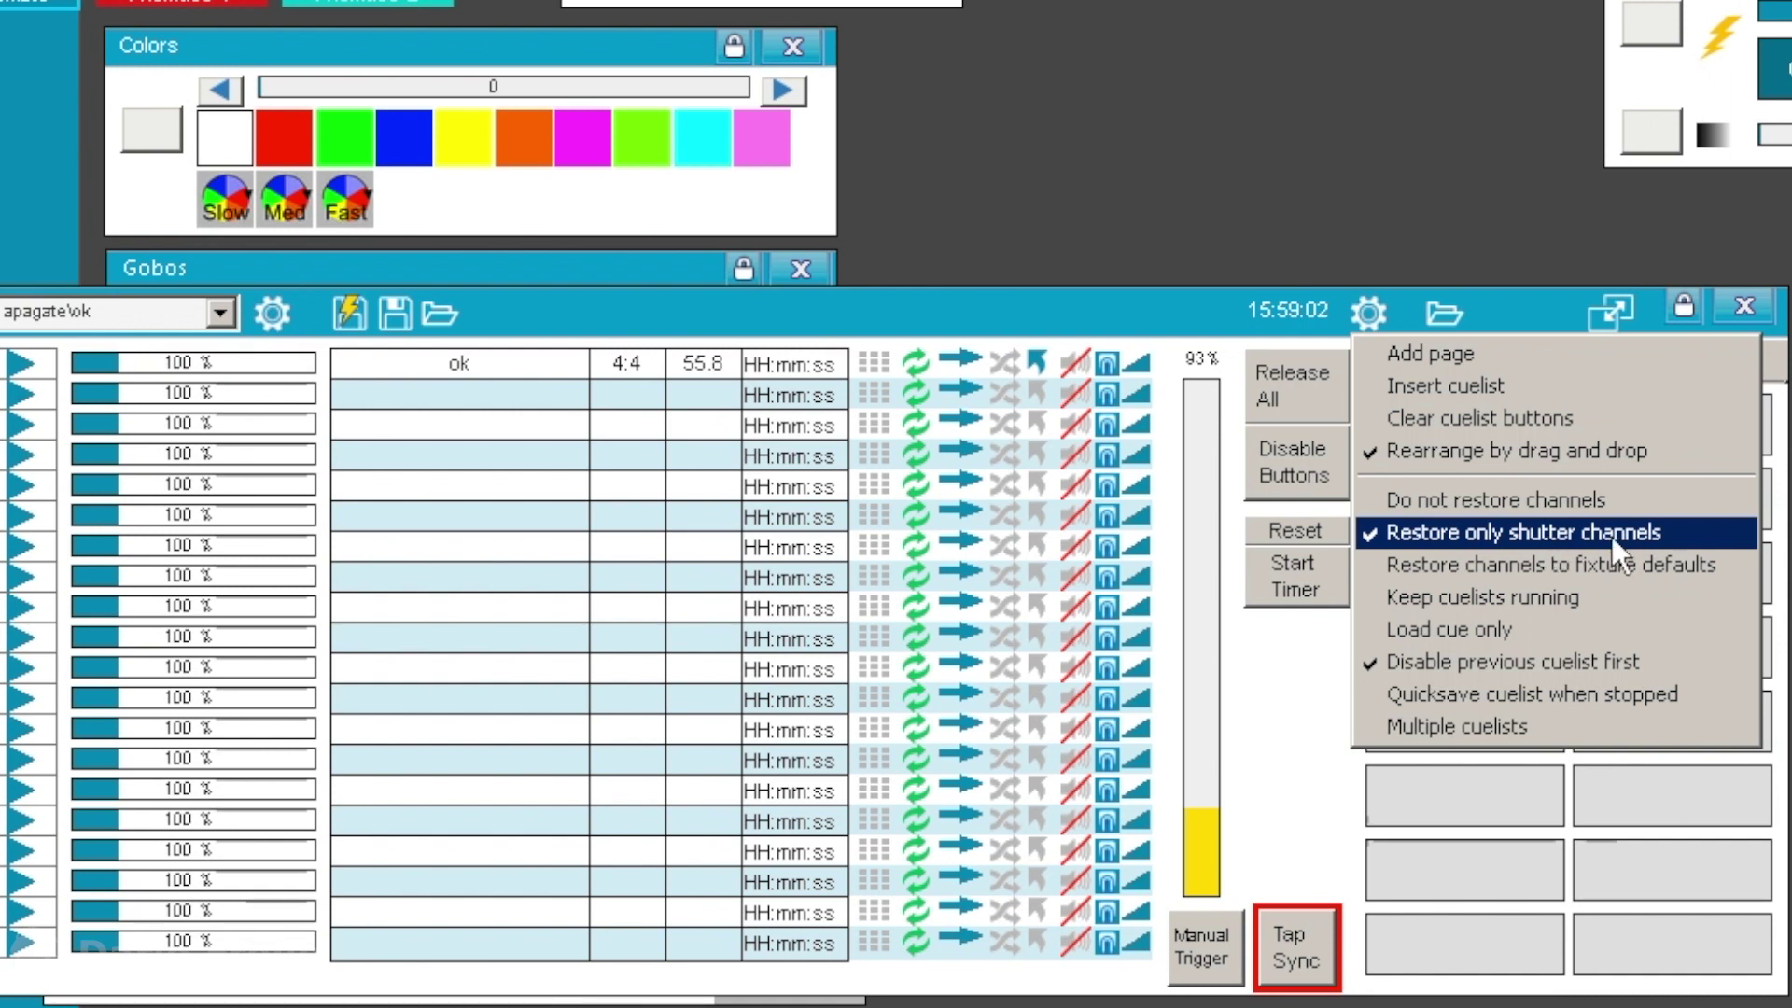
click(267, 319)
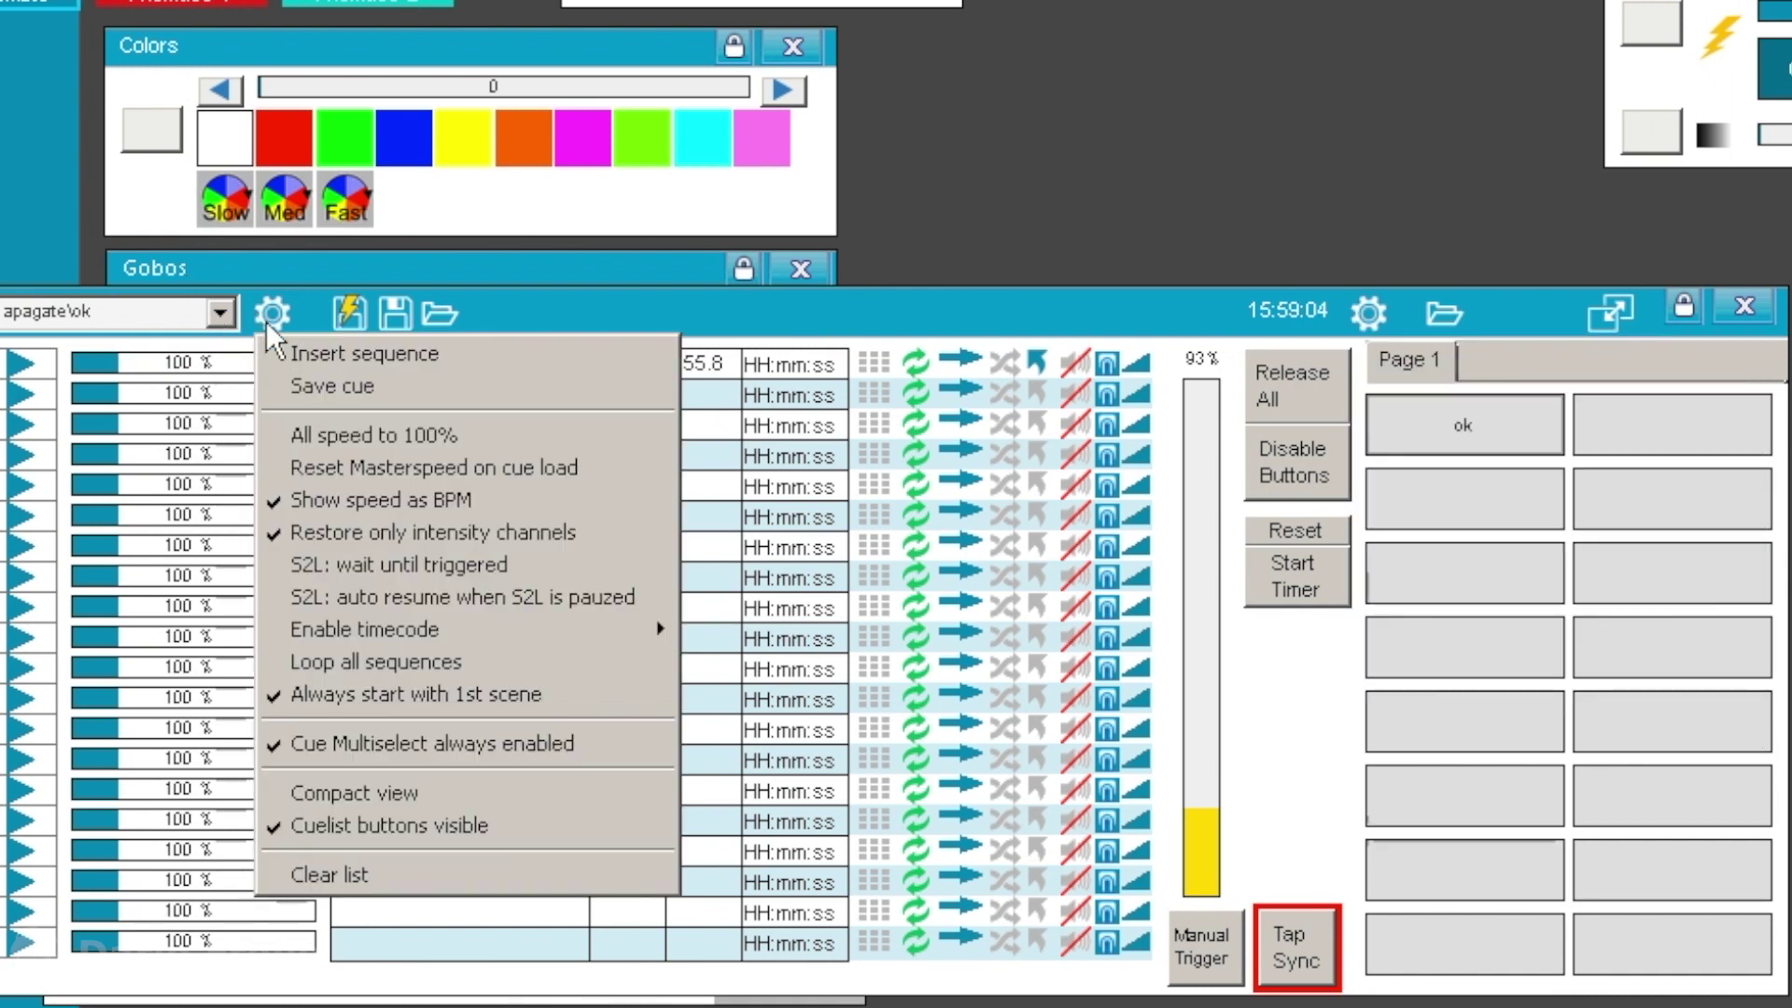
click(374, 532)
click(1487, 421)
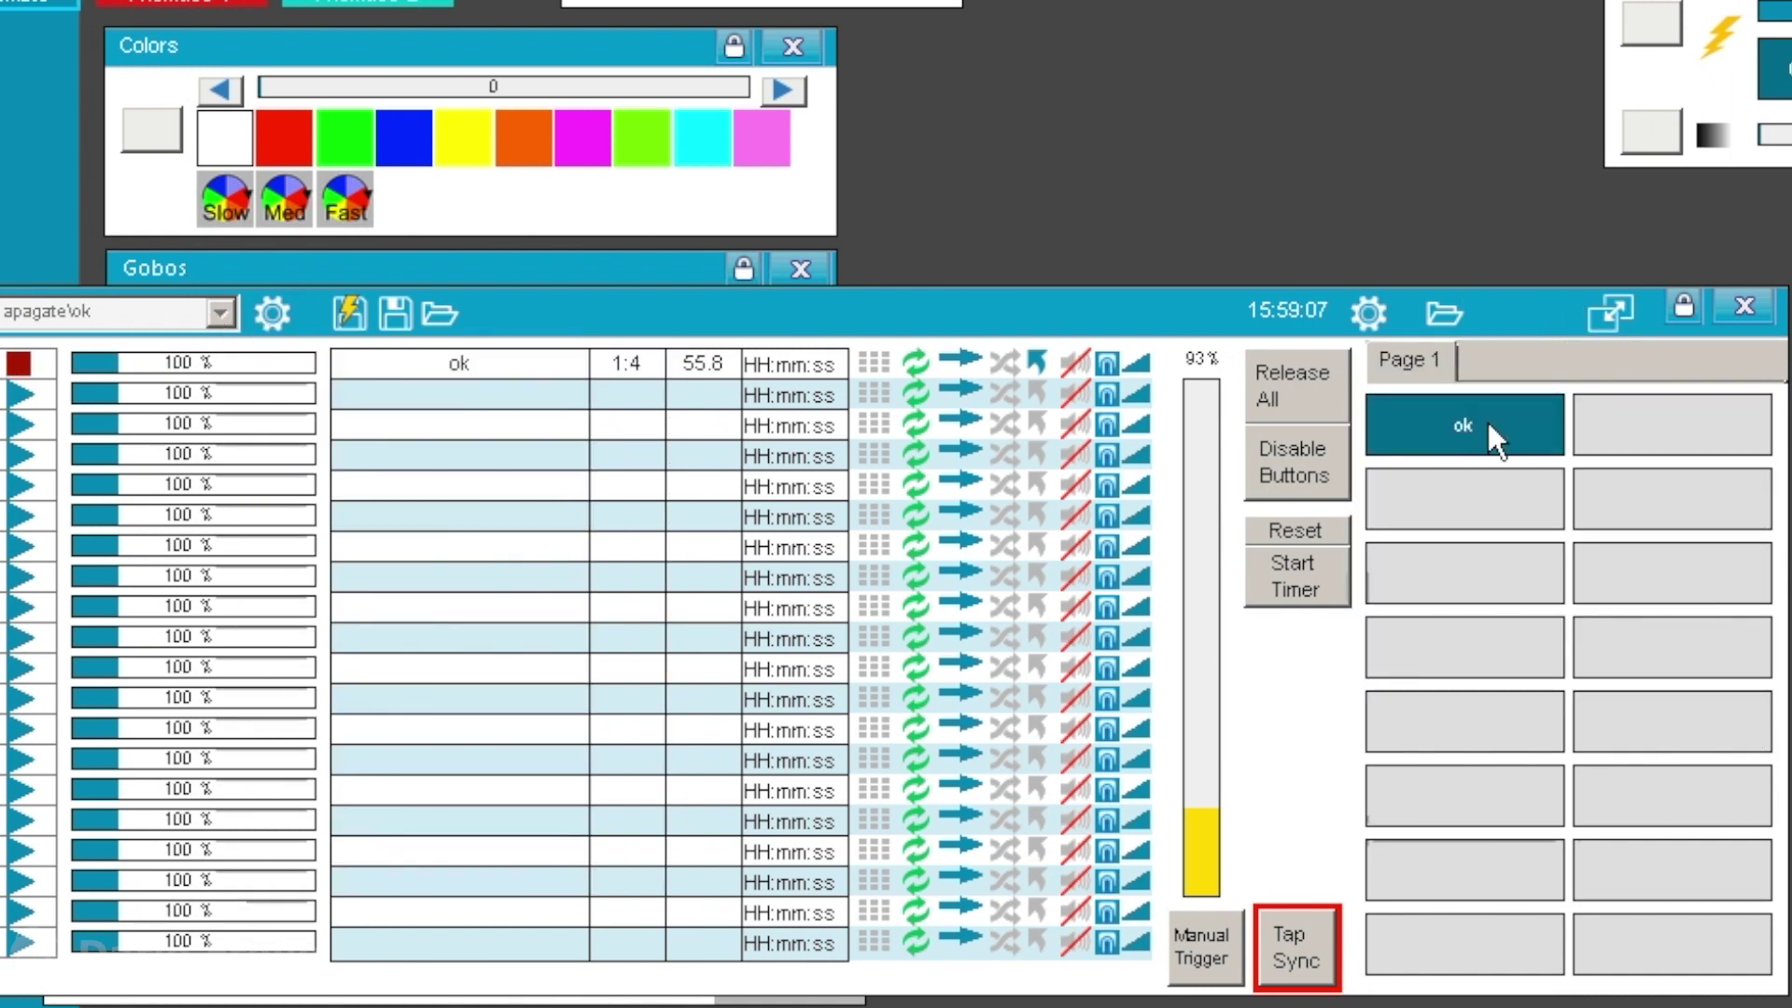
click(1484, 427)
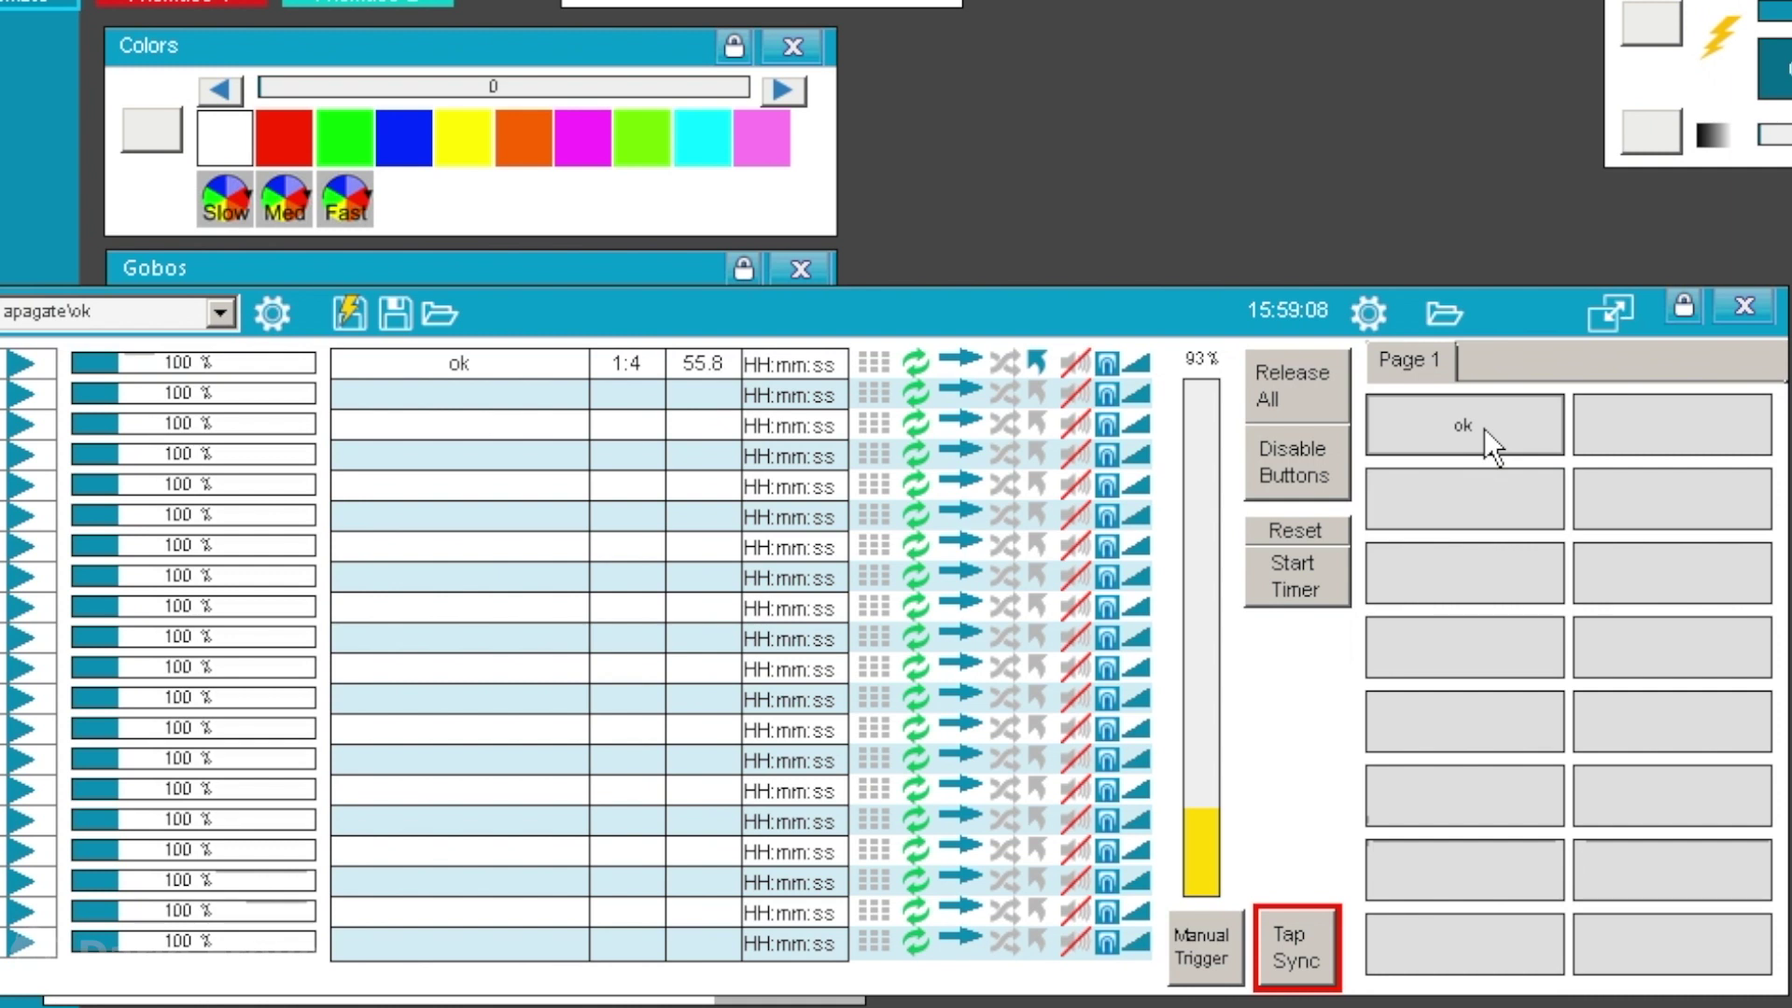
click(1365, 314)
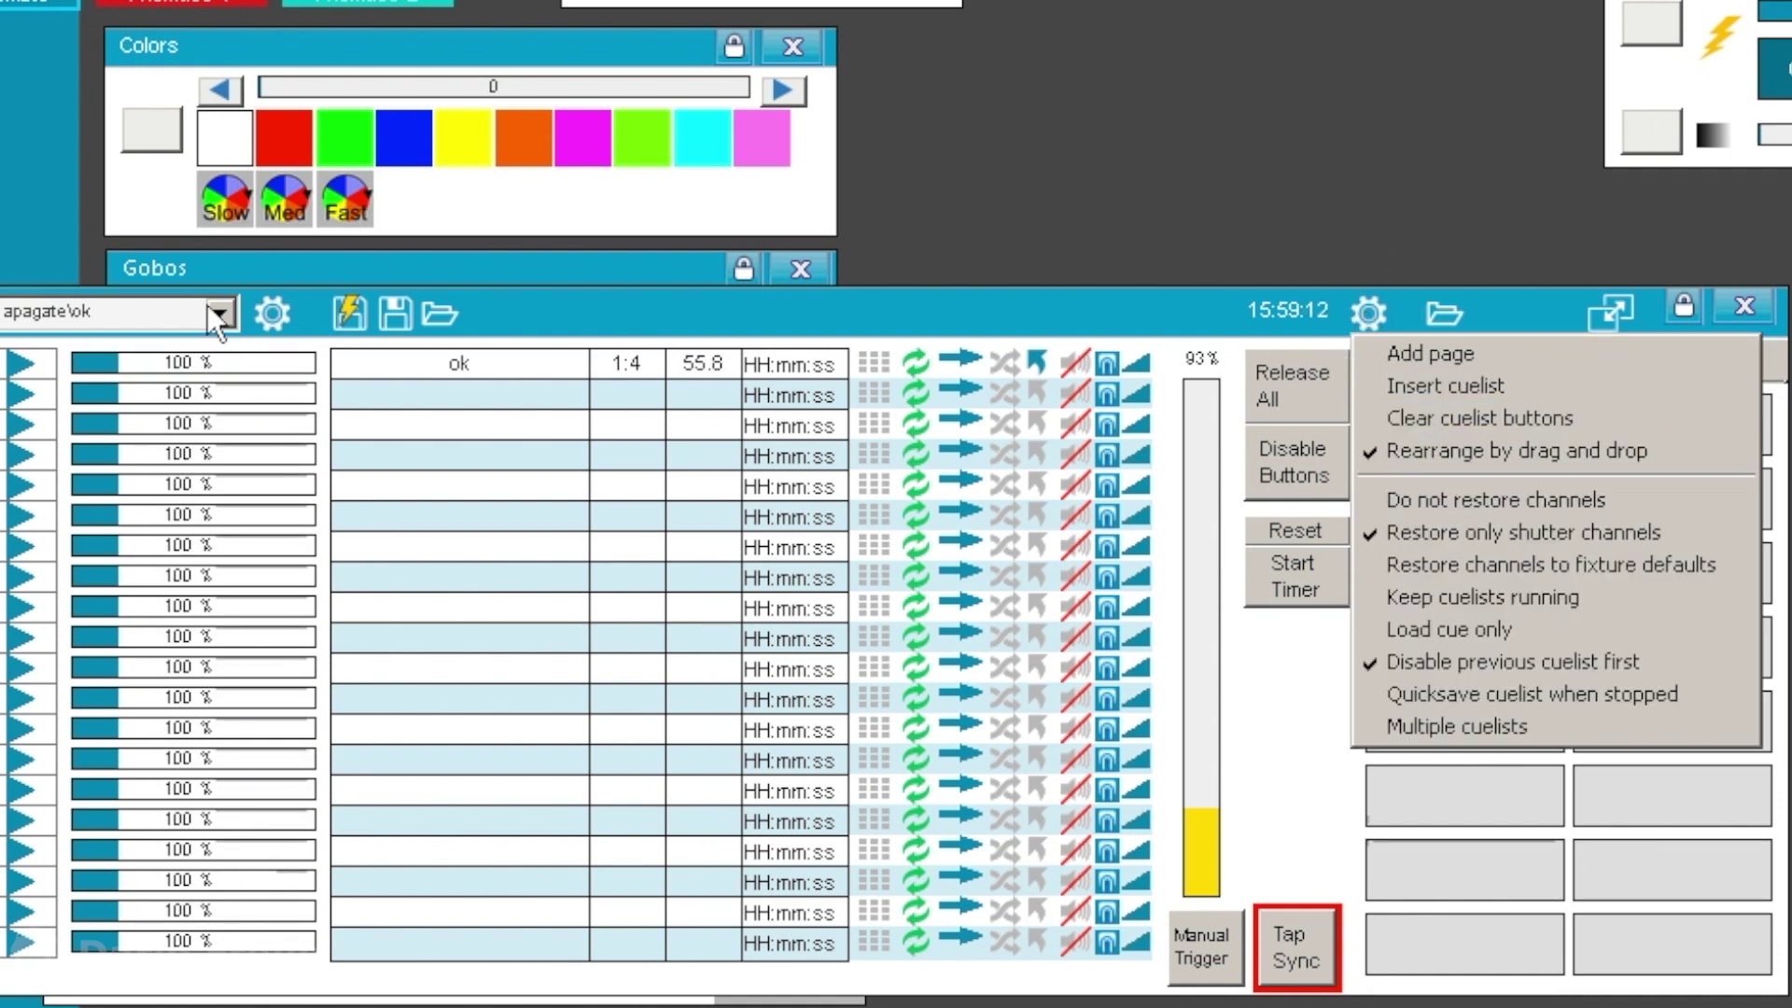
click(272, 313)
click(1134, 304)
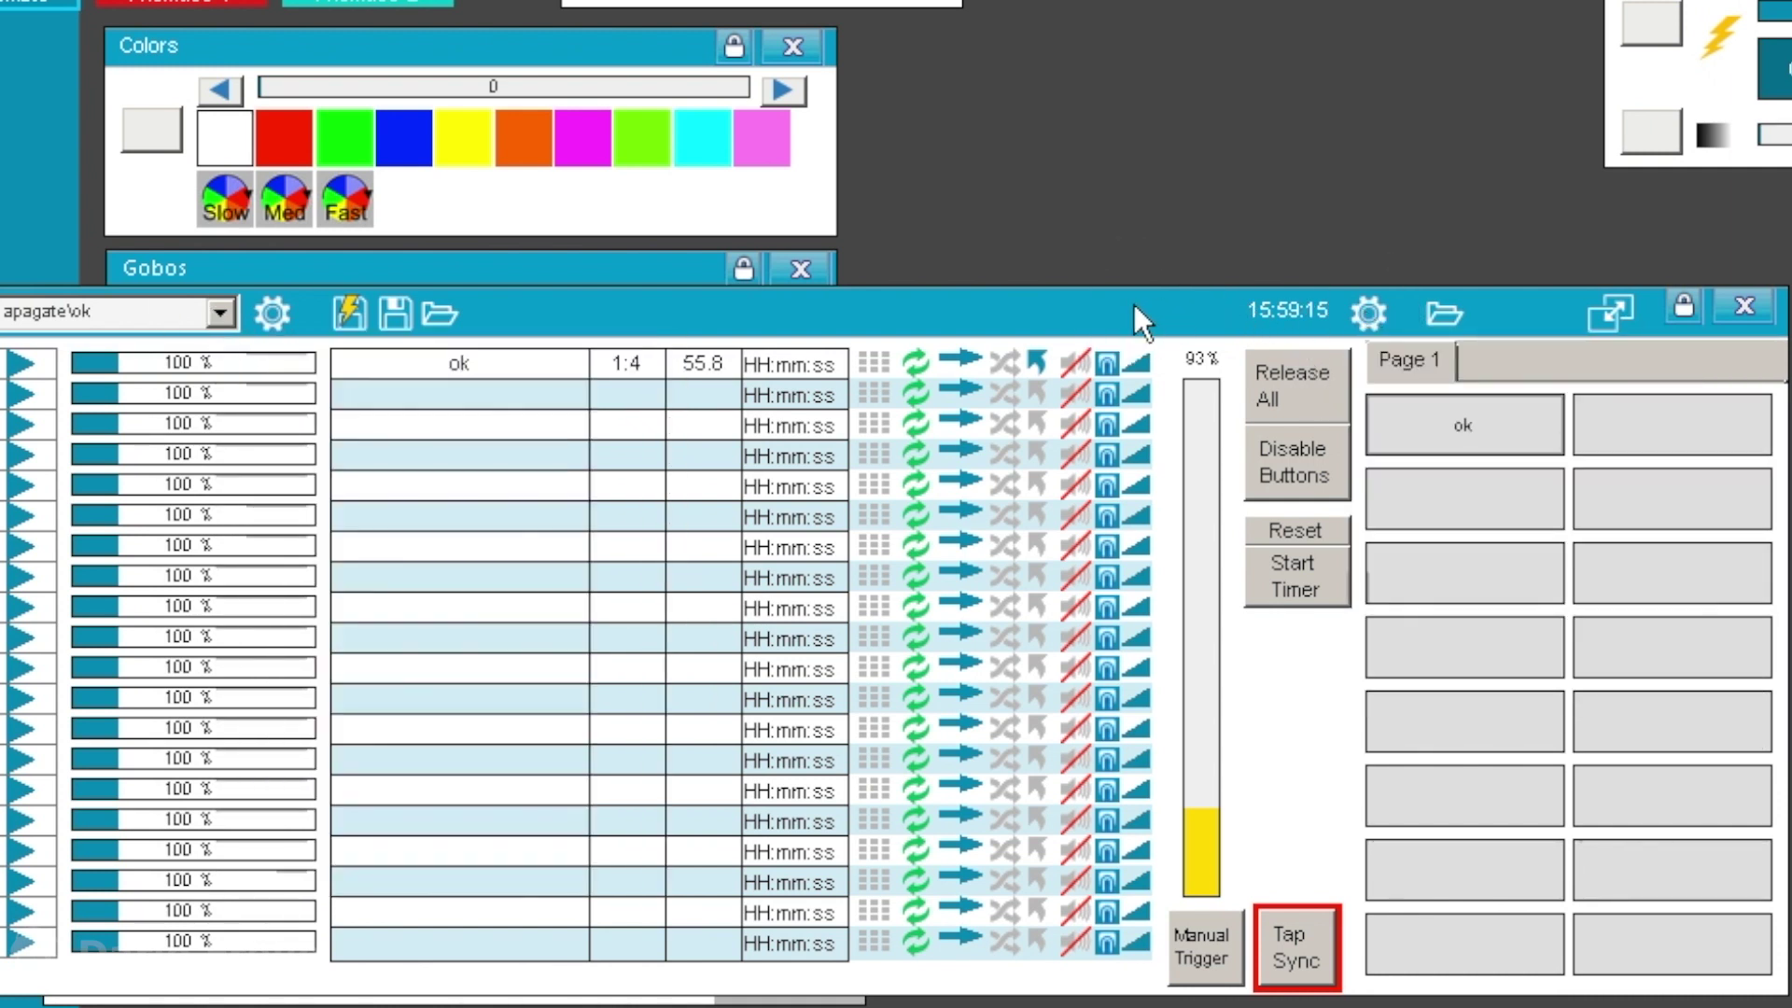
click(1368, 313)
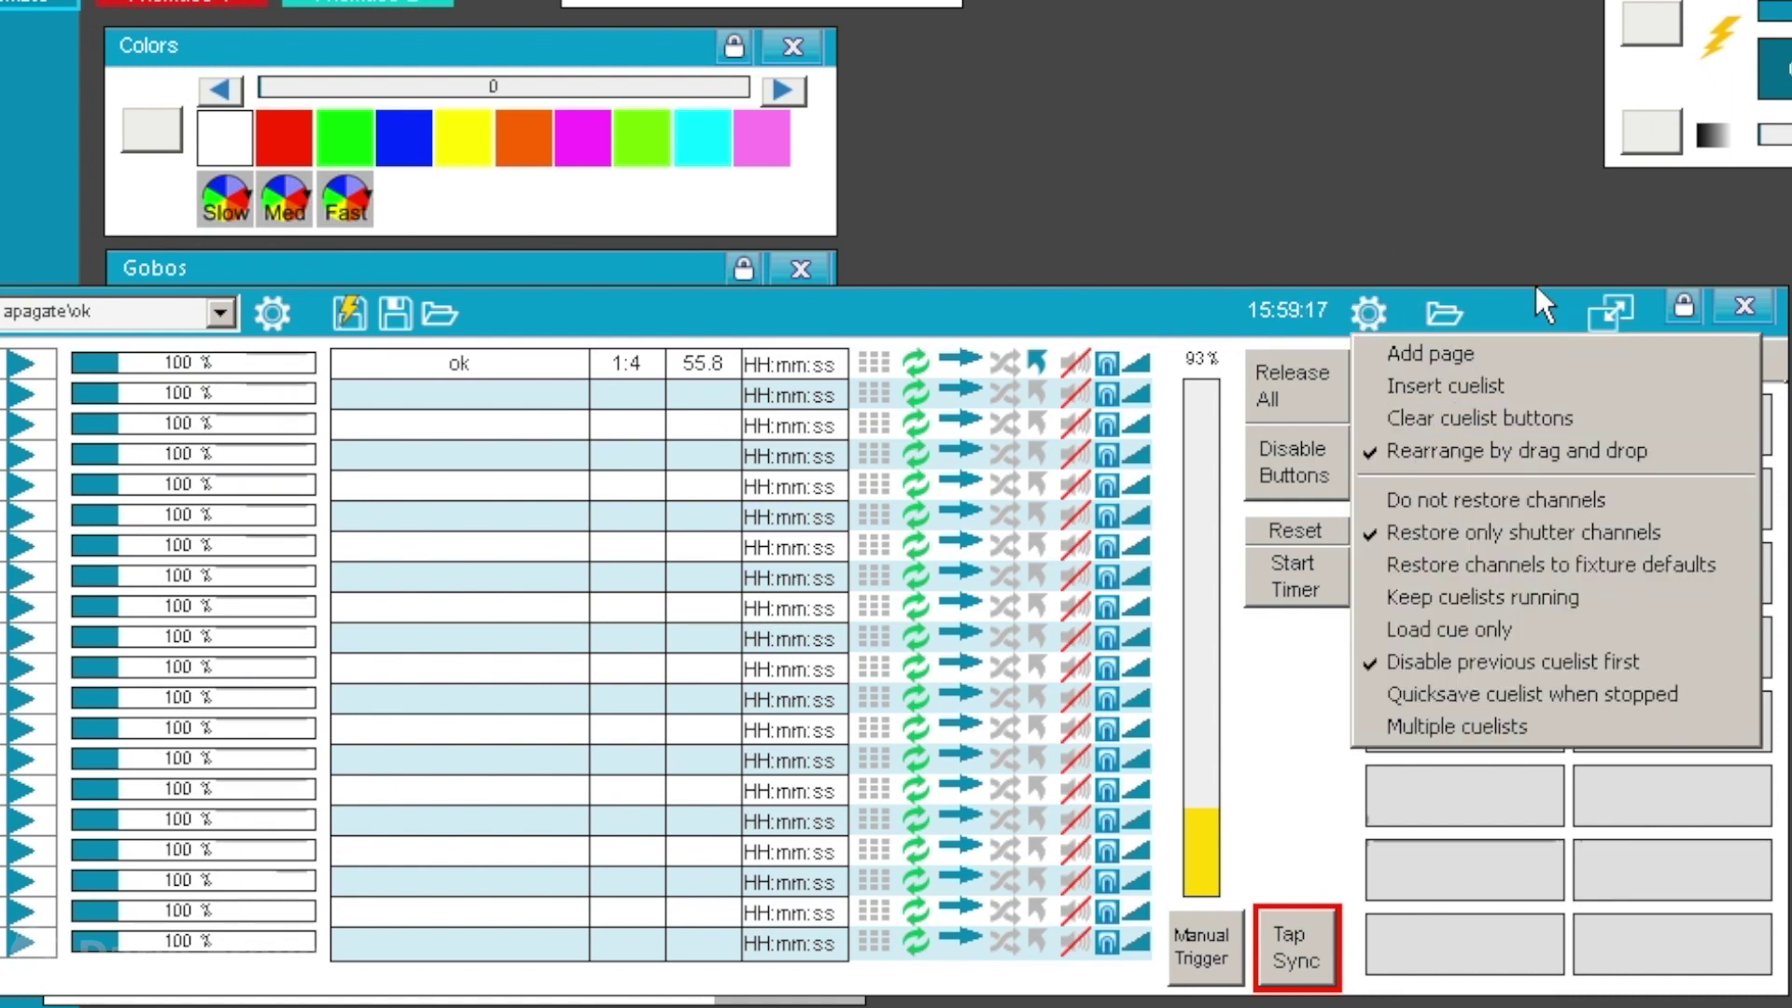
click(1444, 385)
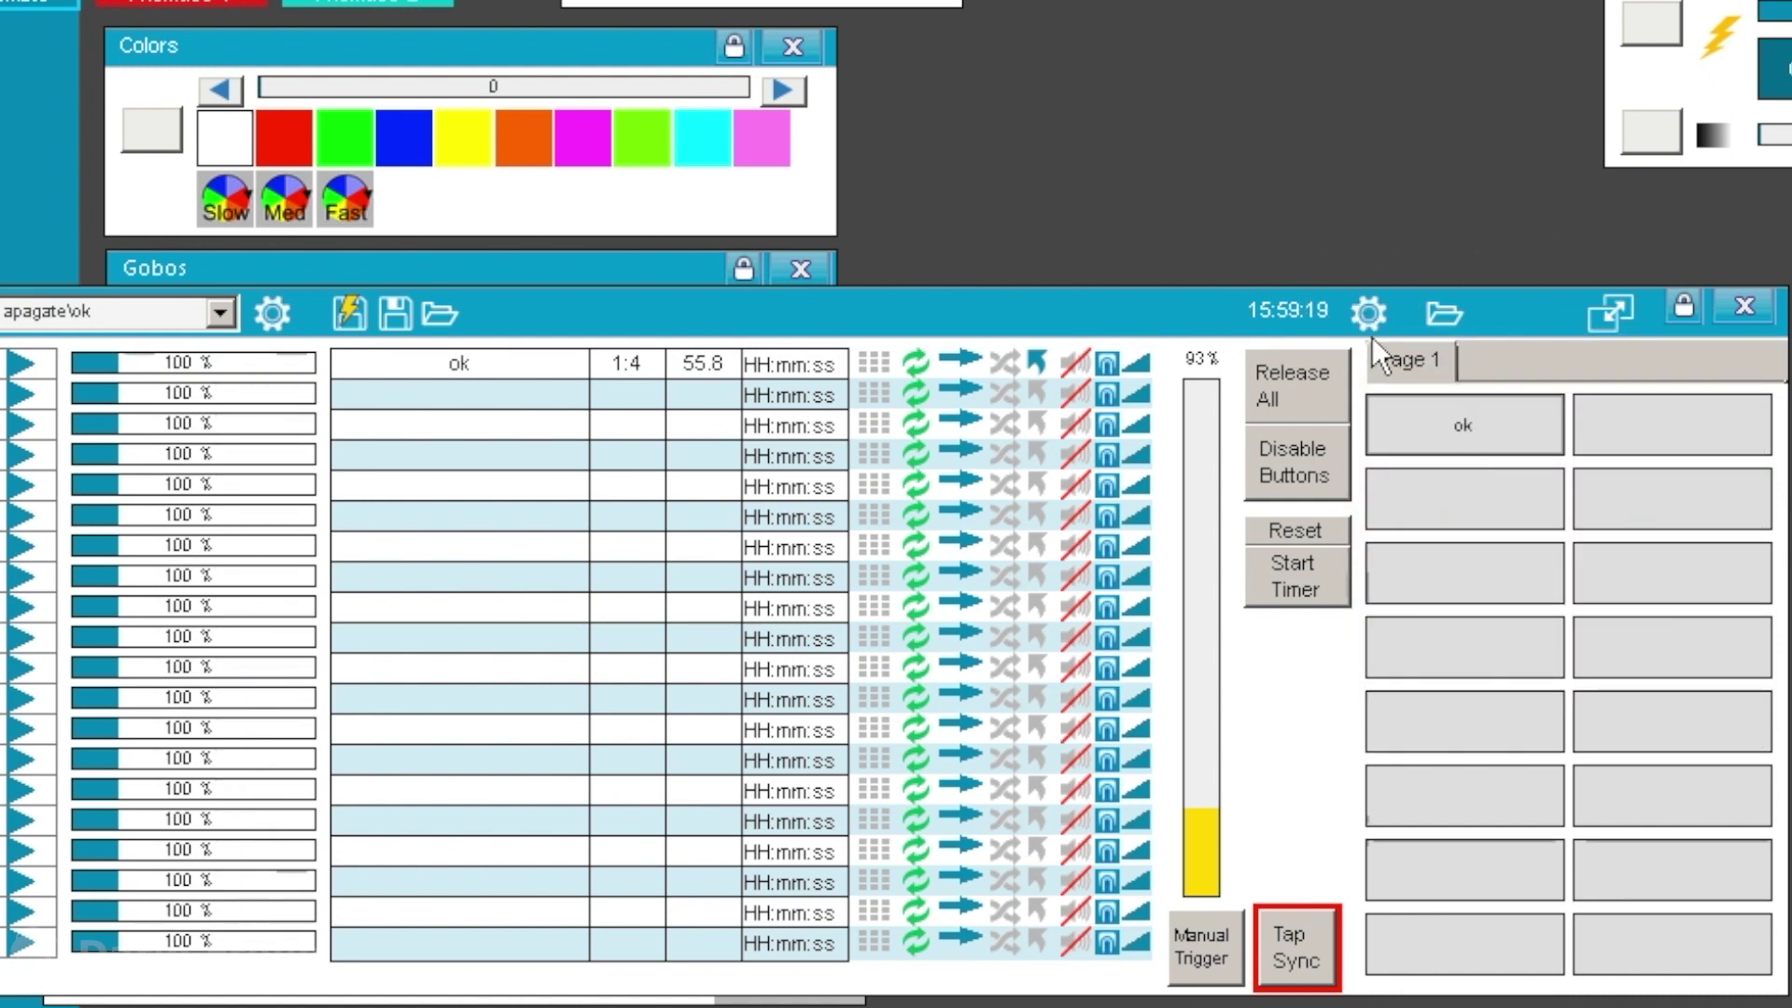
Set the cuelist buttons to restore channels to fixture defaults instead of only shutter channels, and start and stop the ok cuelist.
click(1361, 315)
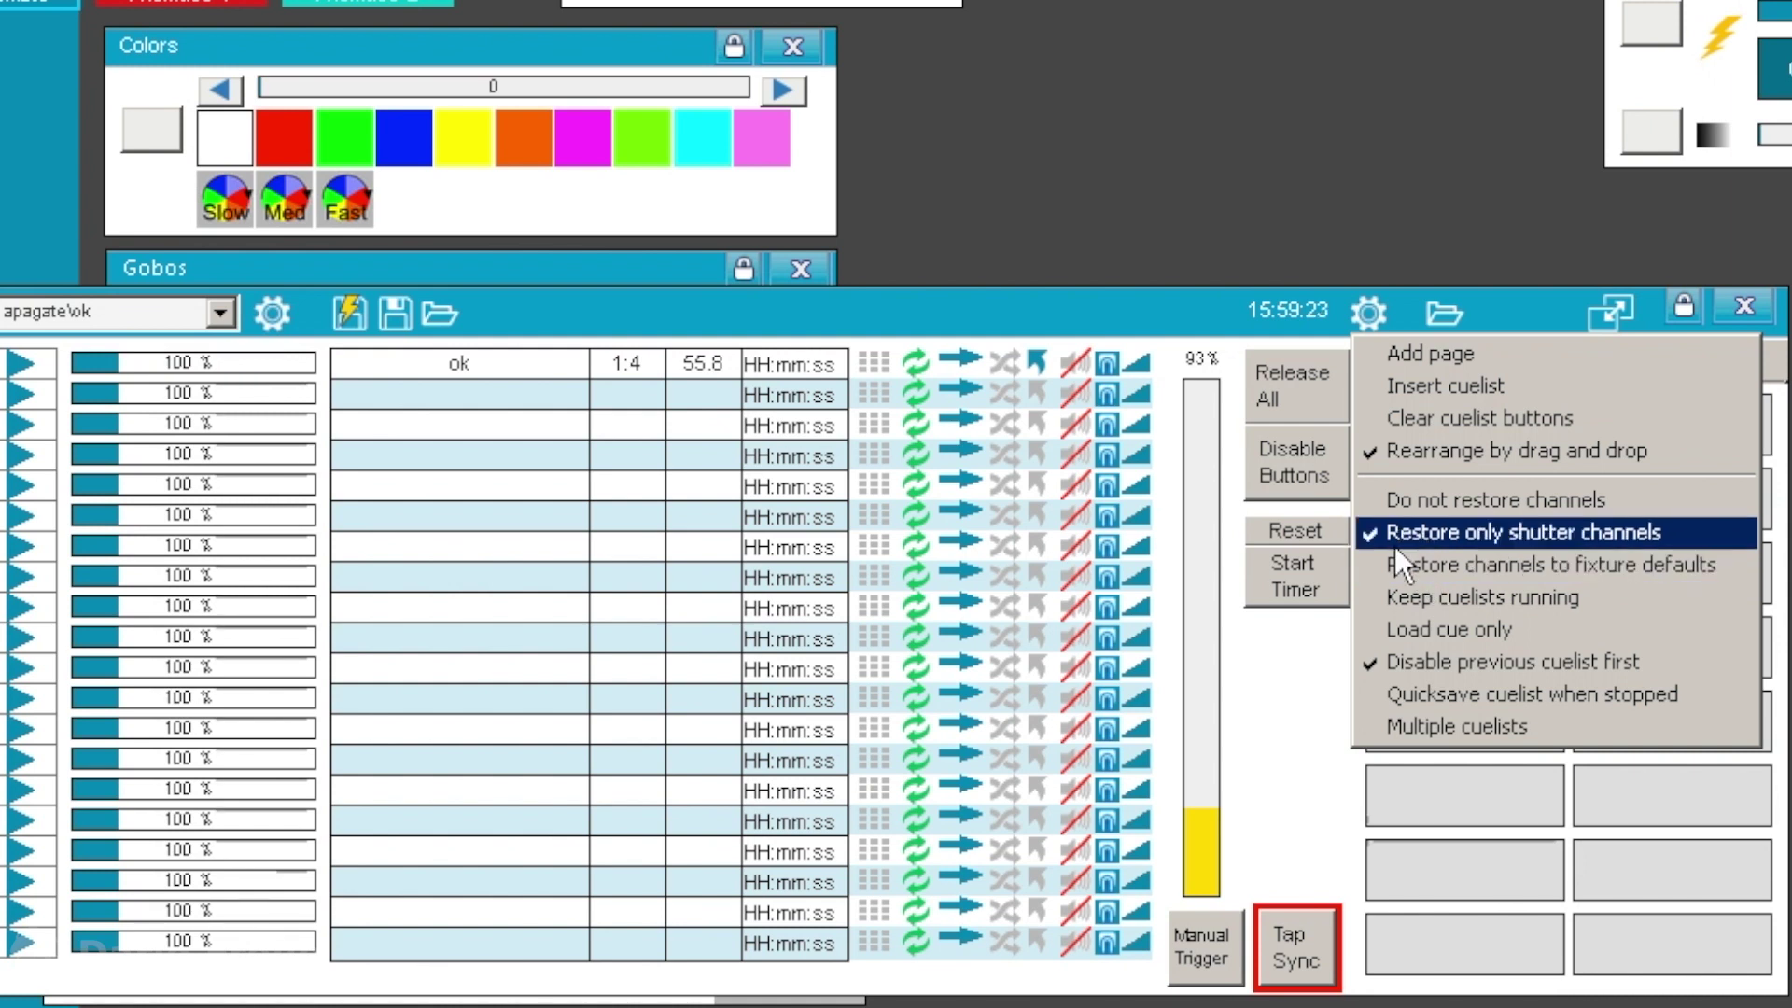
click(1394, 544)
click(1366, 315)
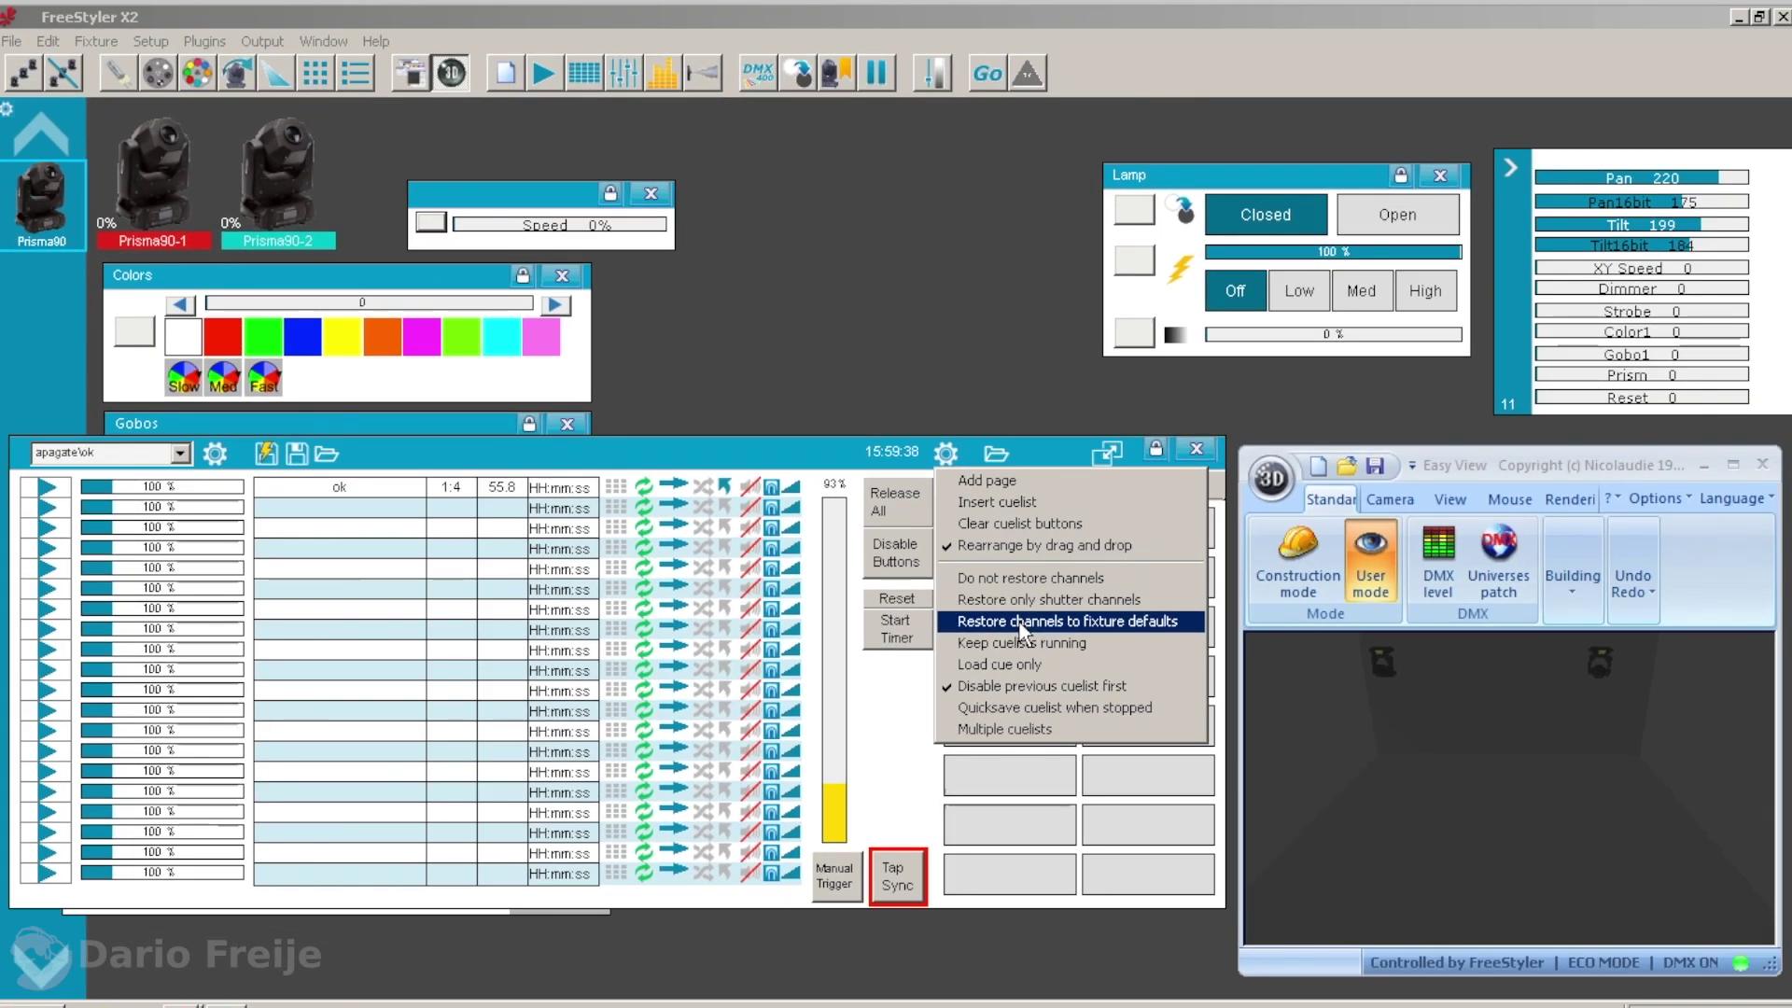
click(1478, 564)
click(992, 526)
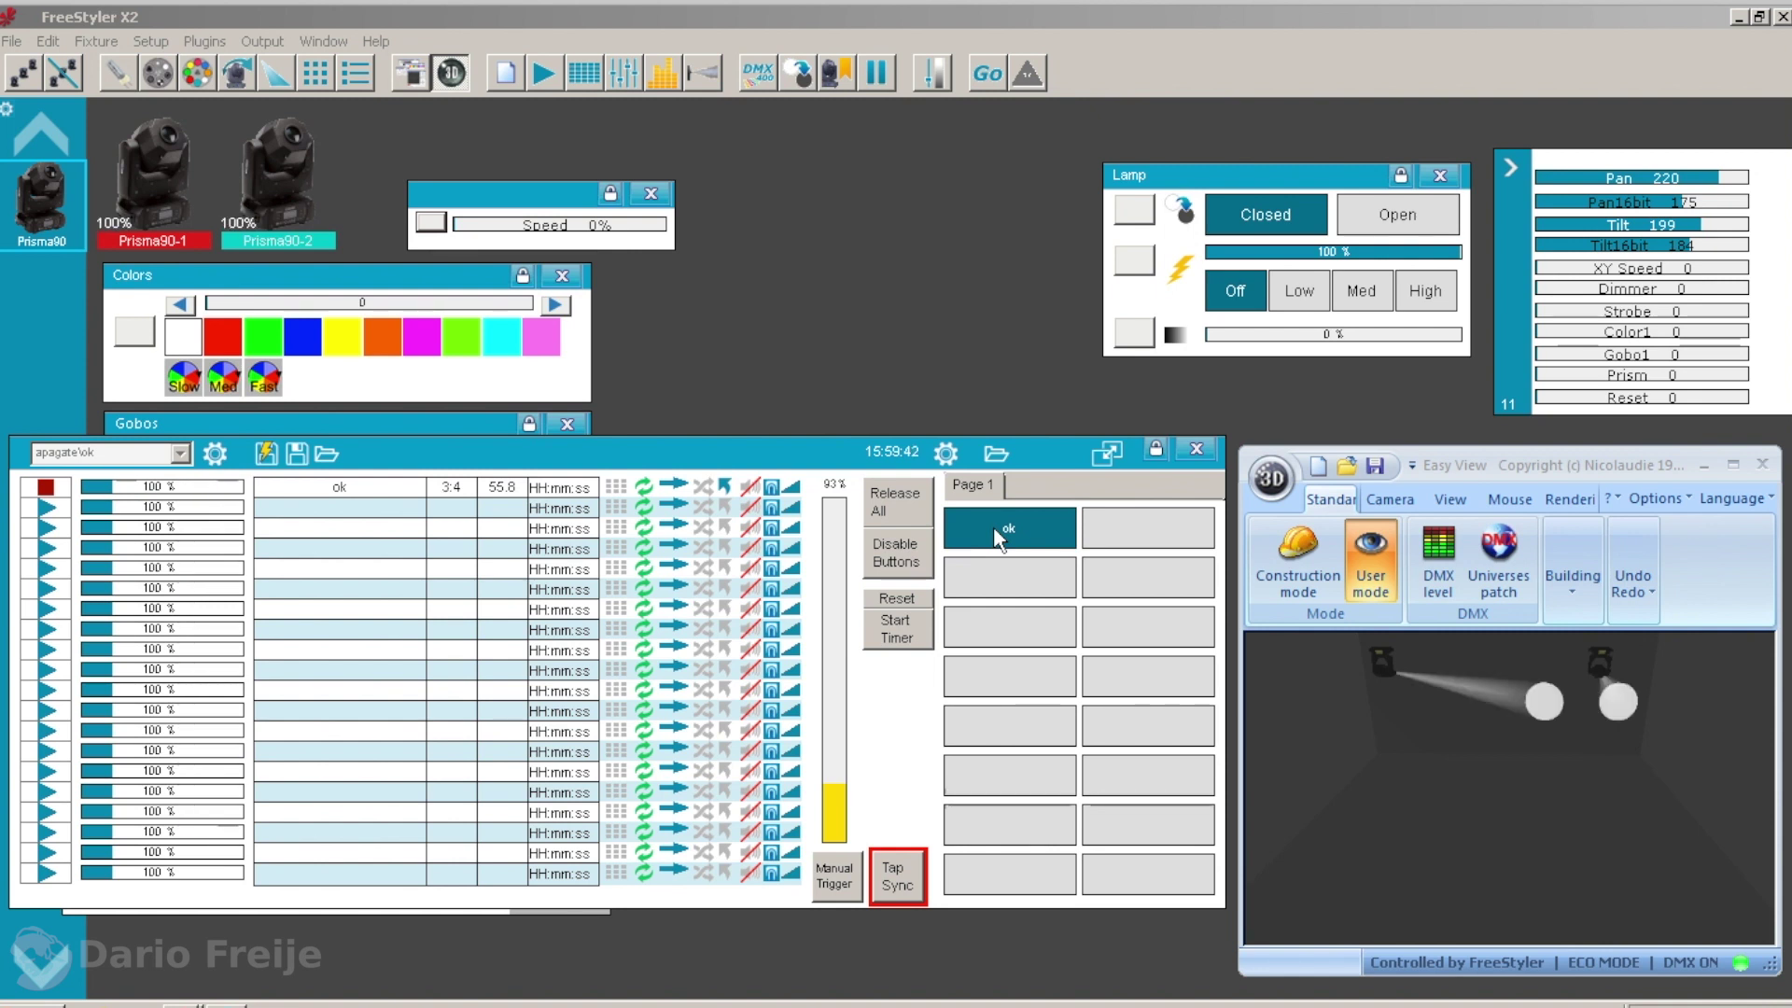
click(993, 526)
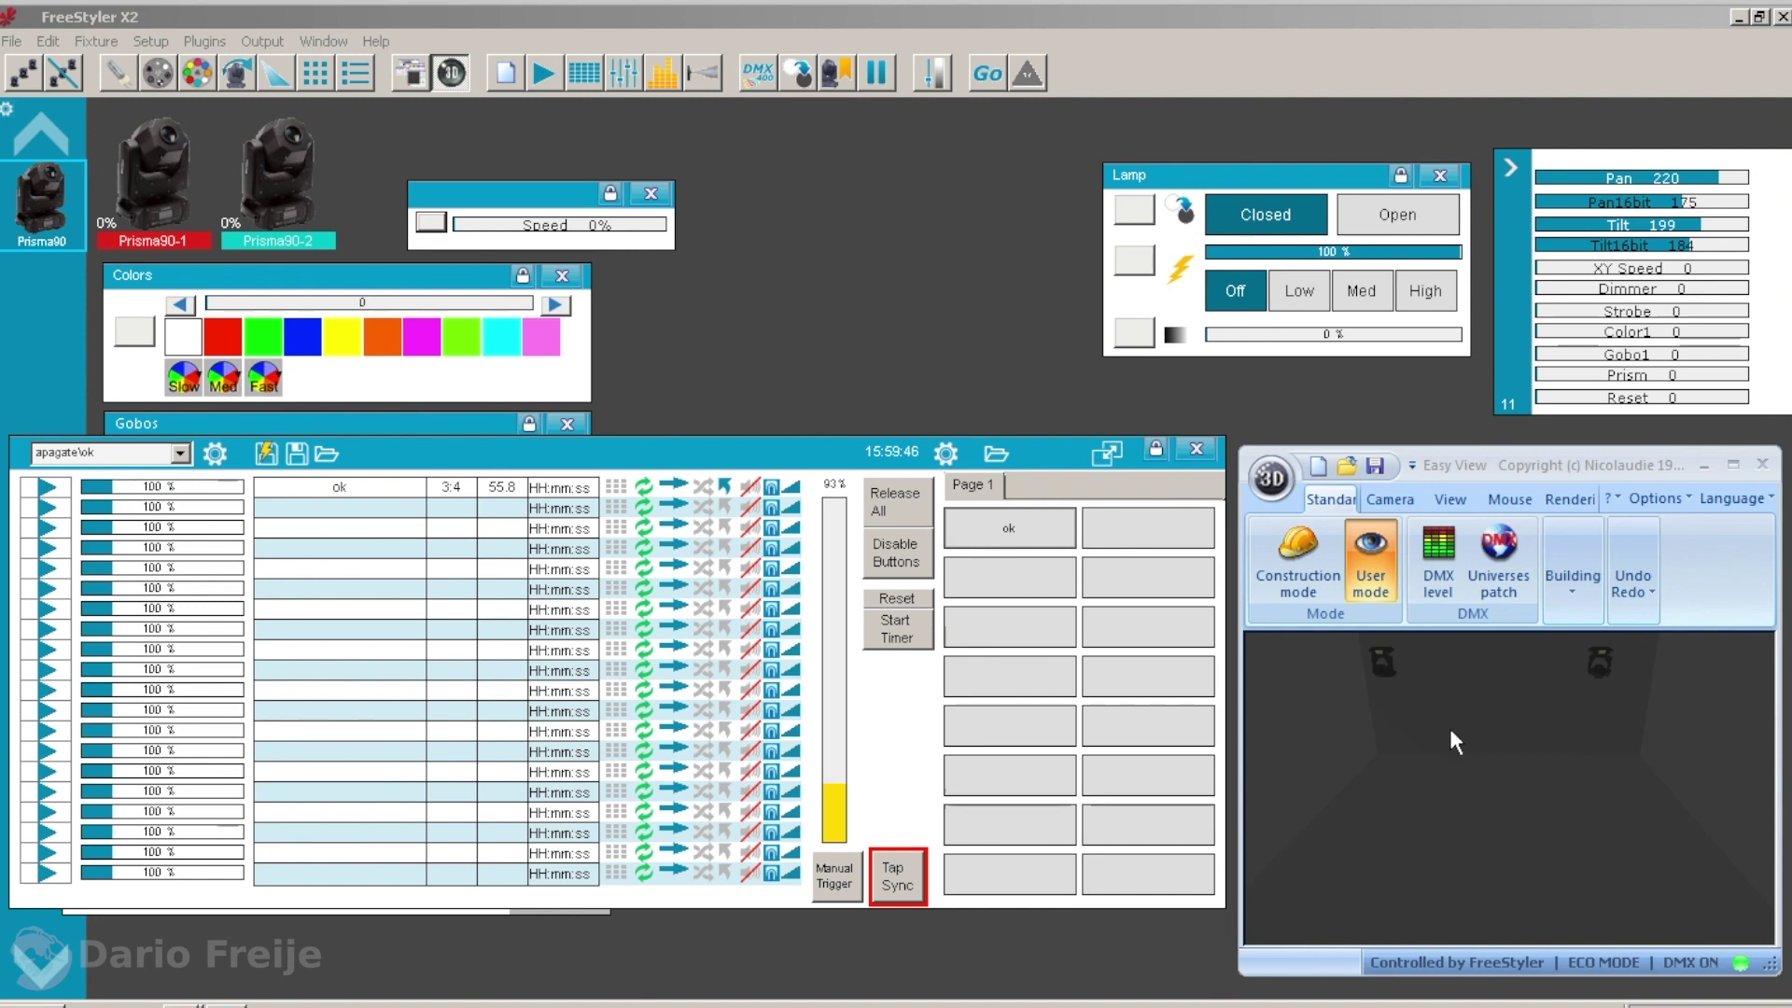
Examine the locate and default channel values of the Prisma90 fixture in the Fixture creator, and close it.
right_click(274, 224)
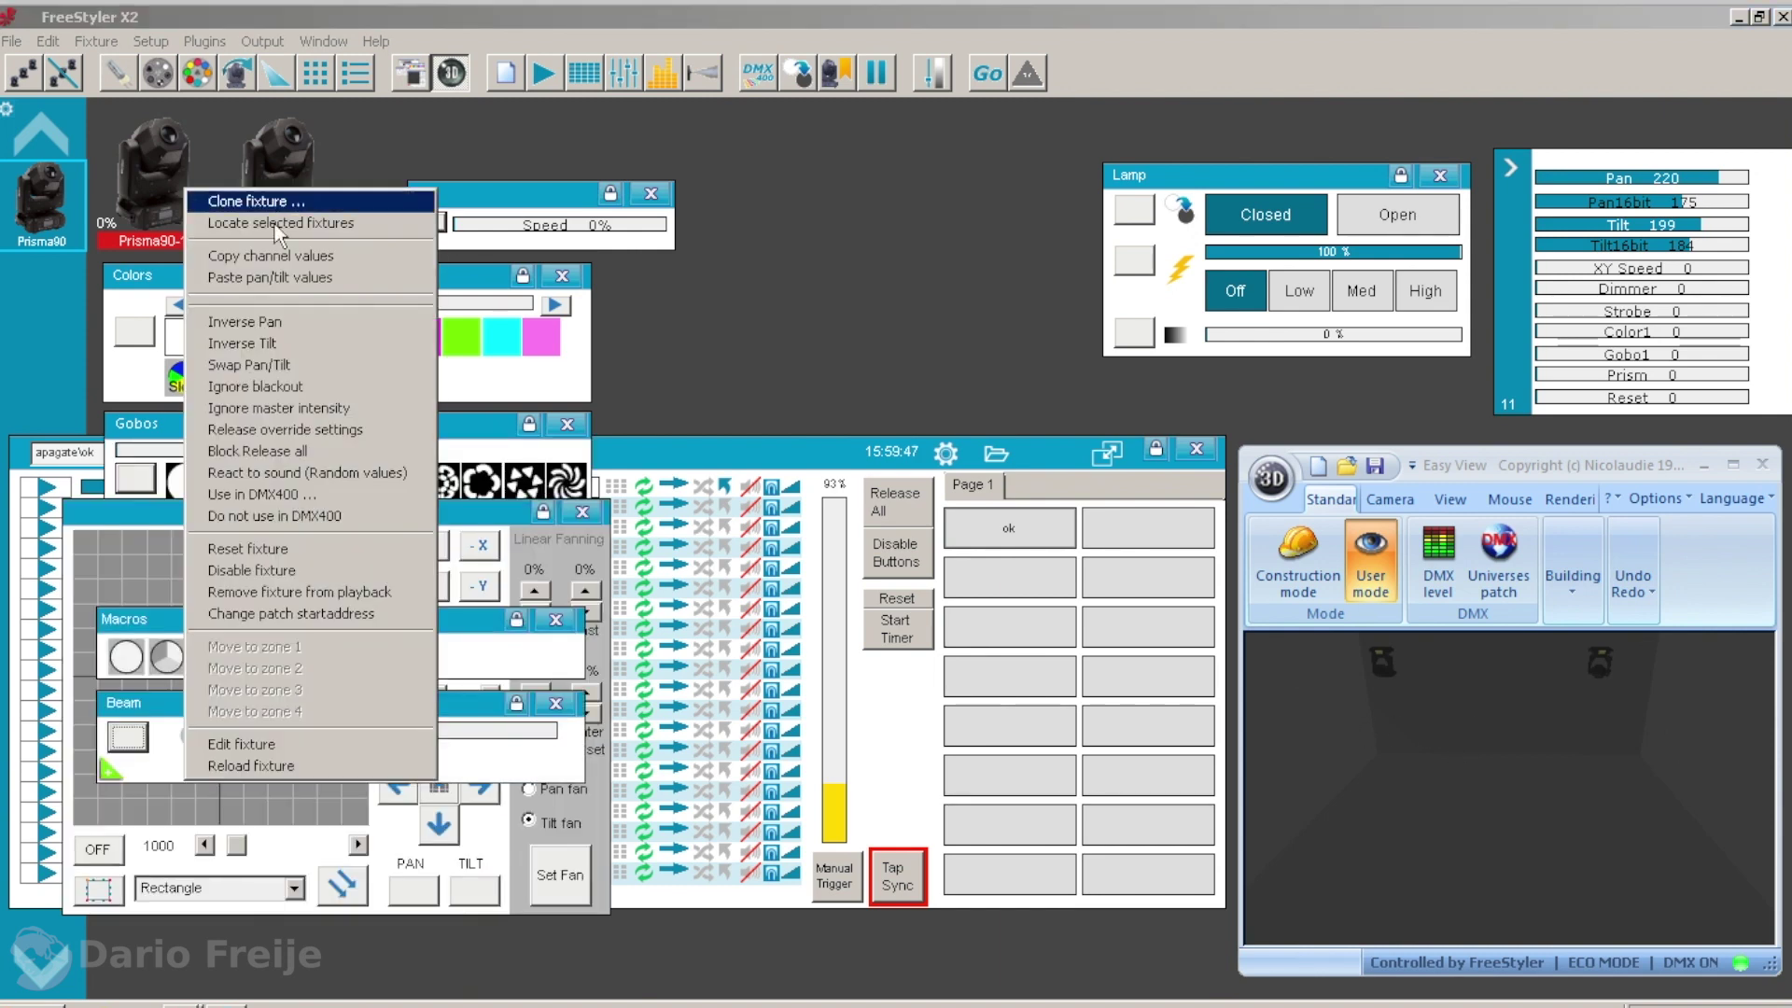
click(245, 745)
click(565, 265)
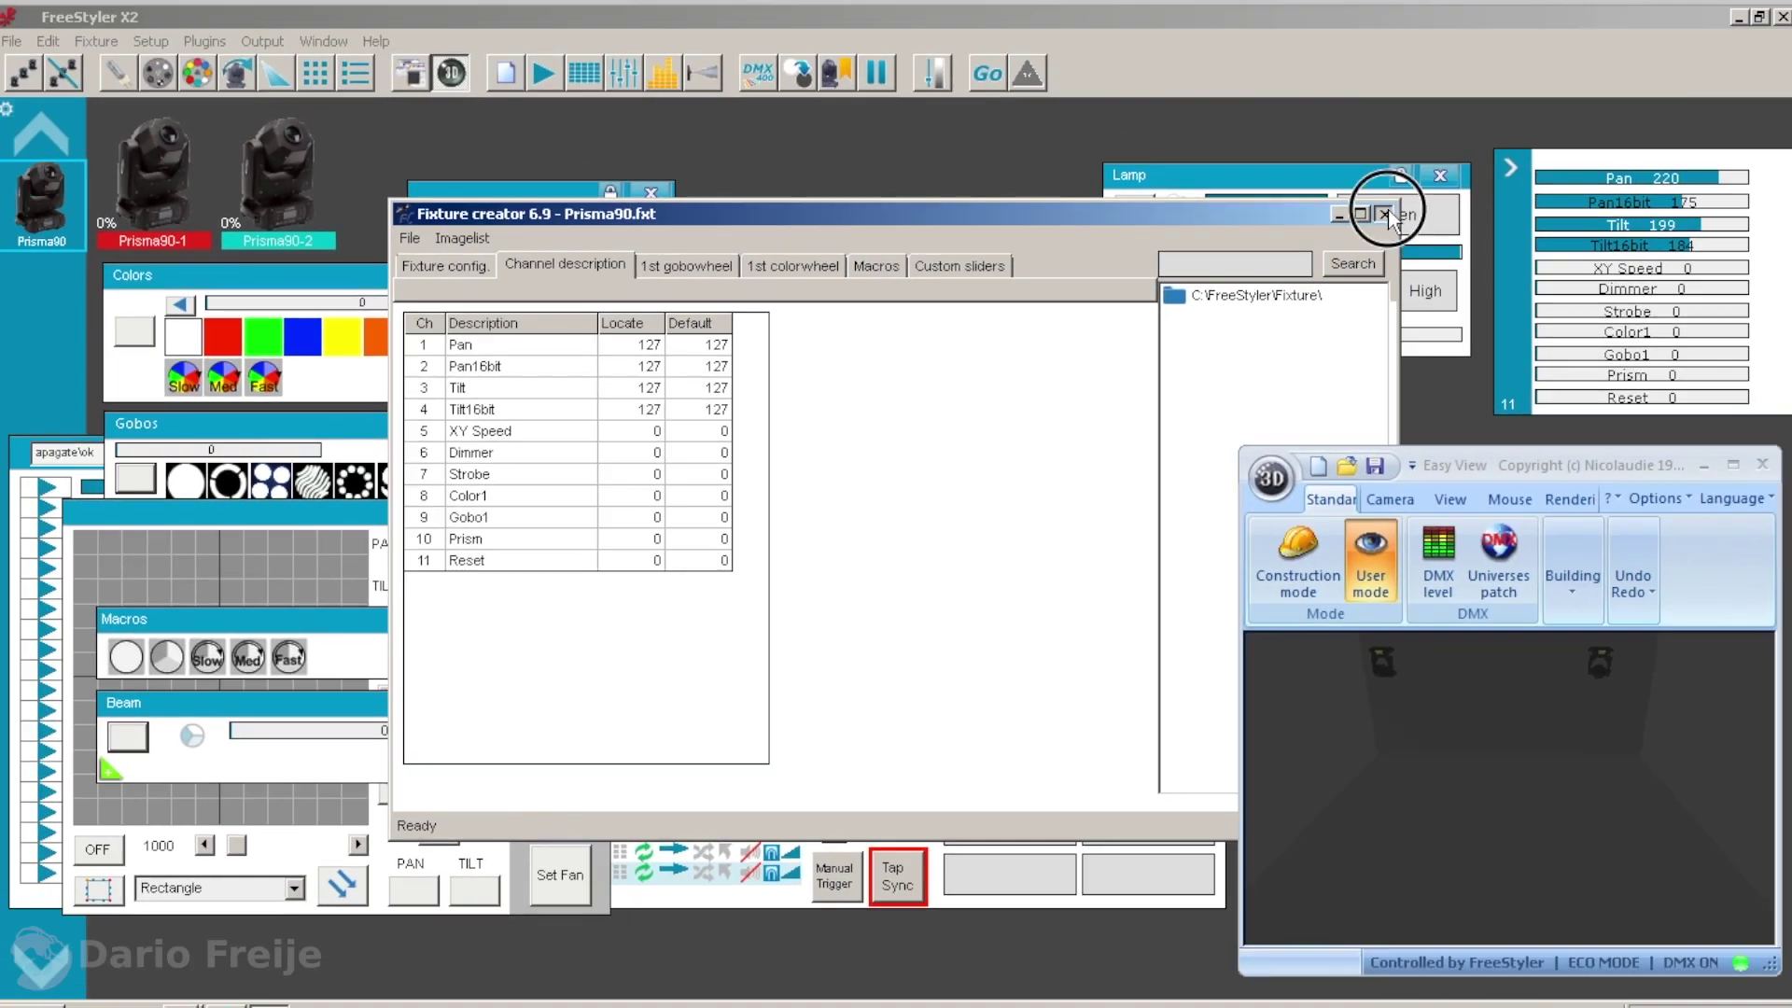
click(1388, 208)
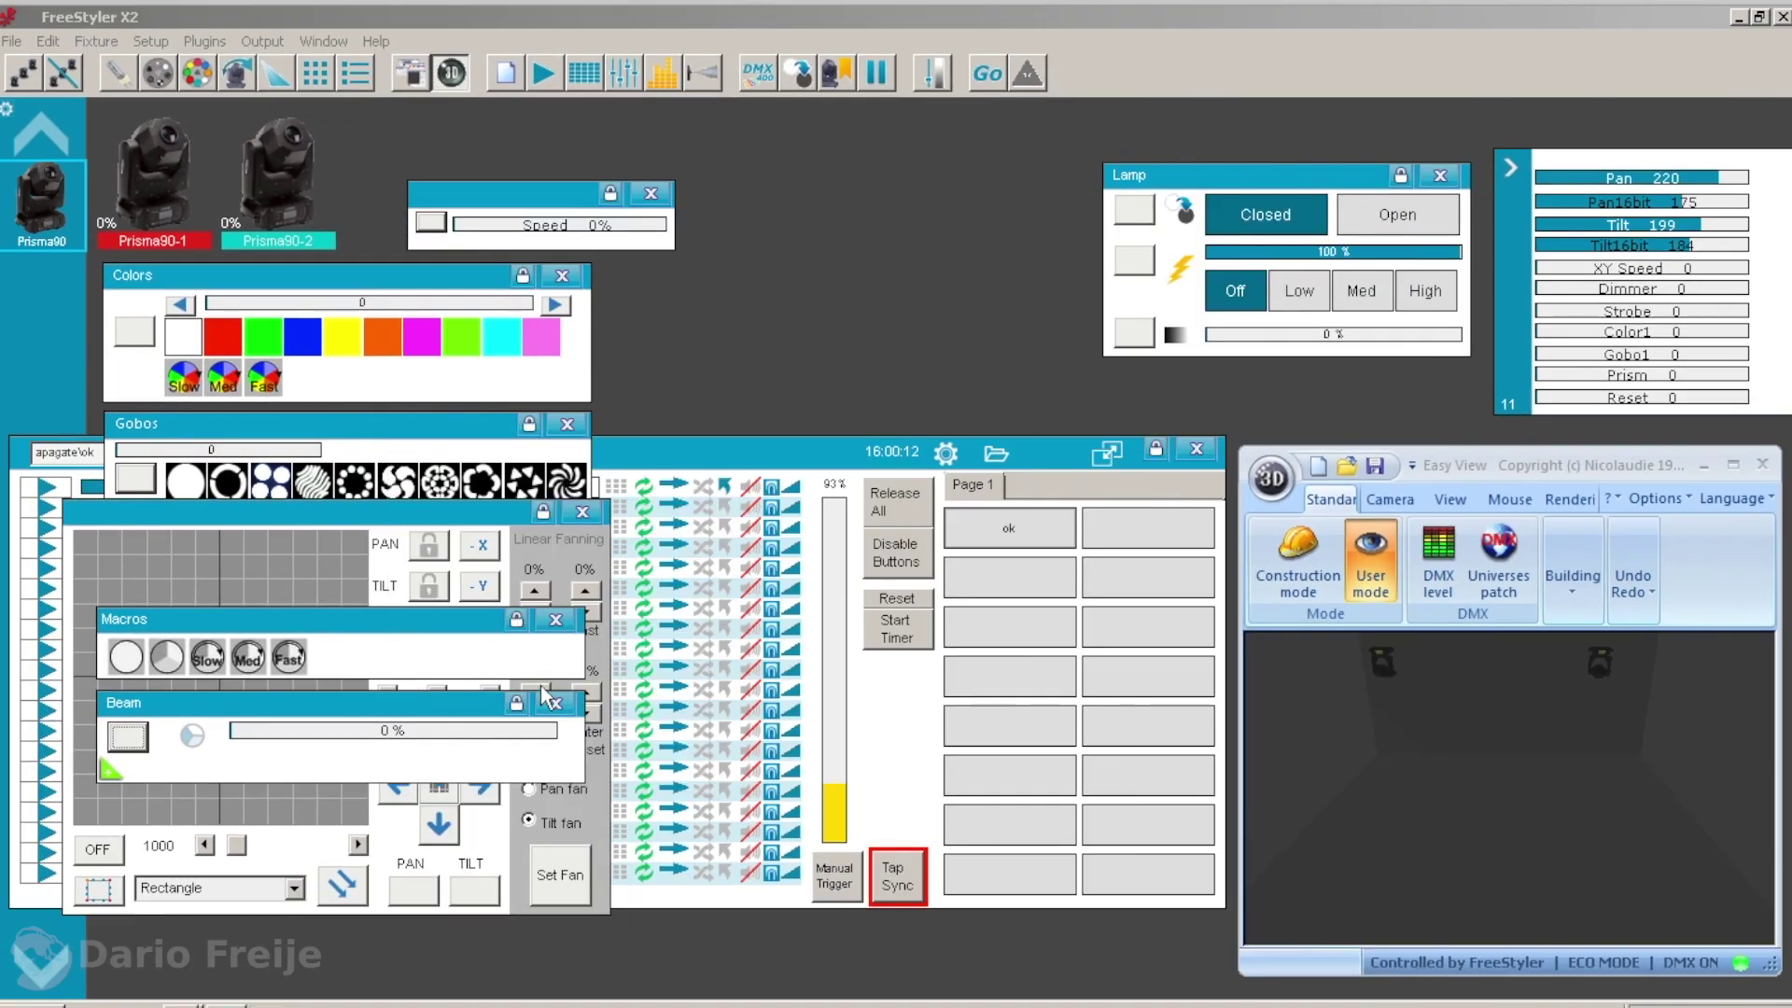
Close the Macros, Beam, pan/tilt and Gobos windows to uncover the cuelists.
click(557, 620)
click(555, 703)
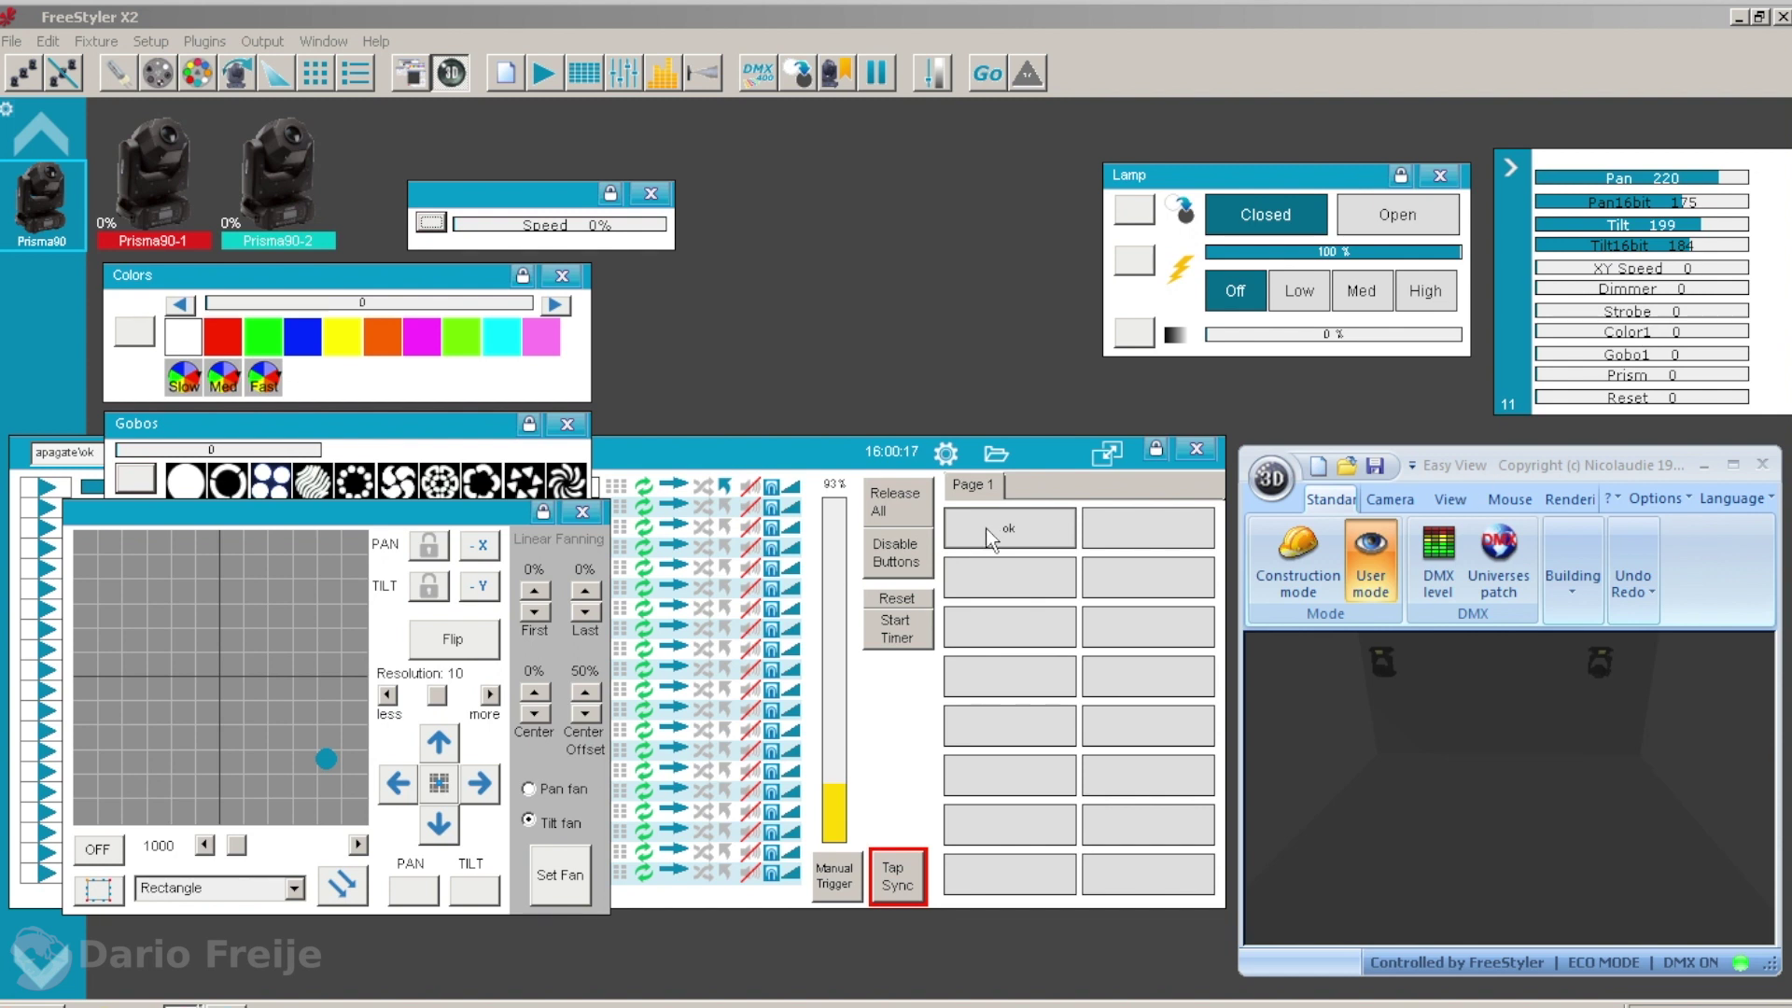
click(582, 511)
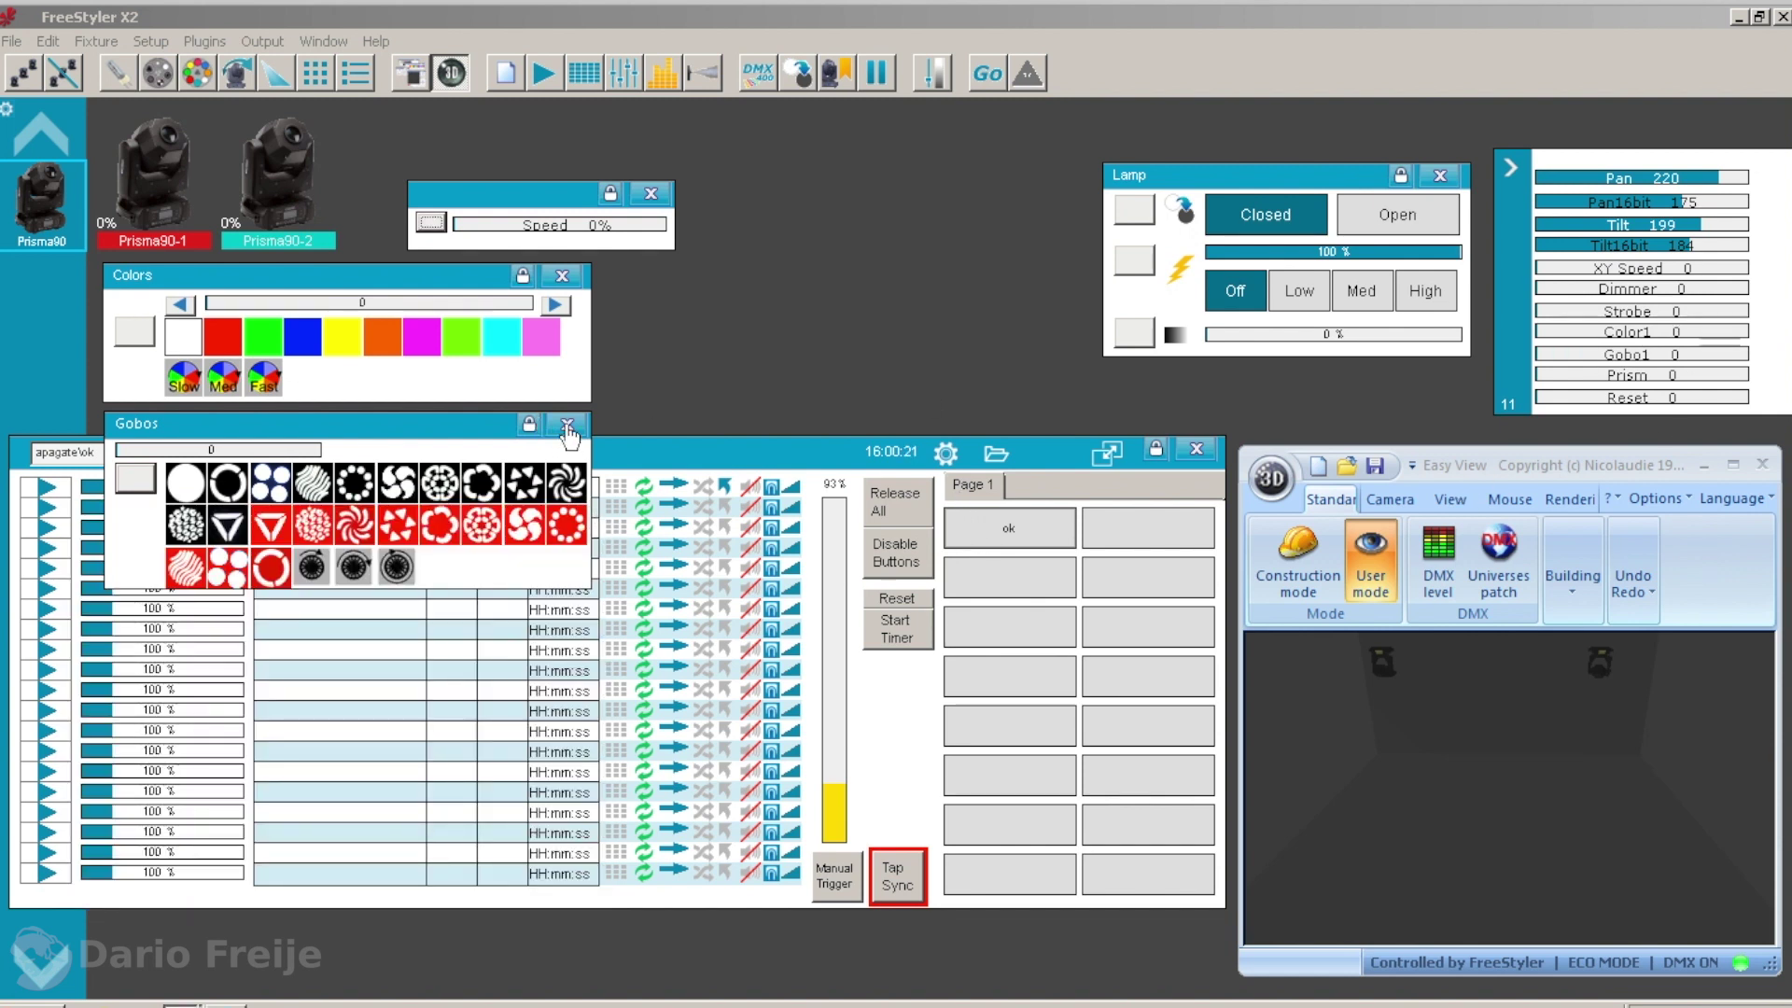
click(566, 426)
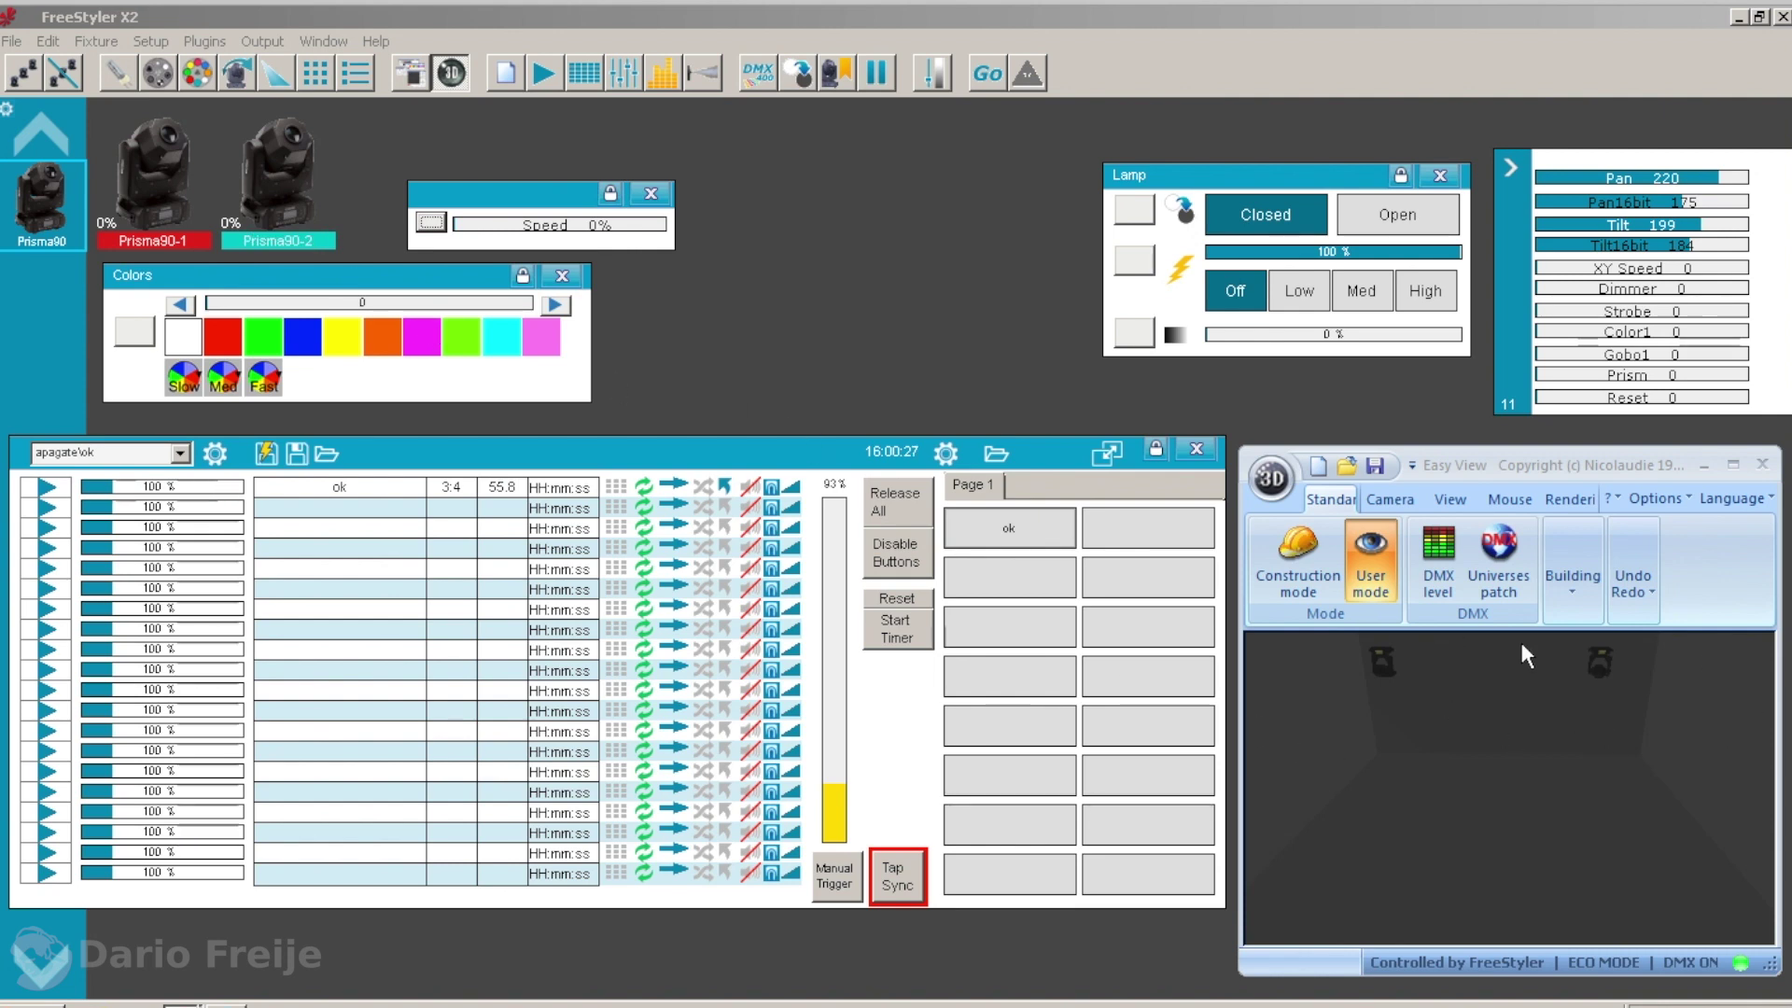
Edit the ok sequence, turning off the Dimmer and Strobe channels in step 4, and close the sequence editor.
click(946, 453)
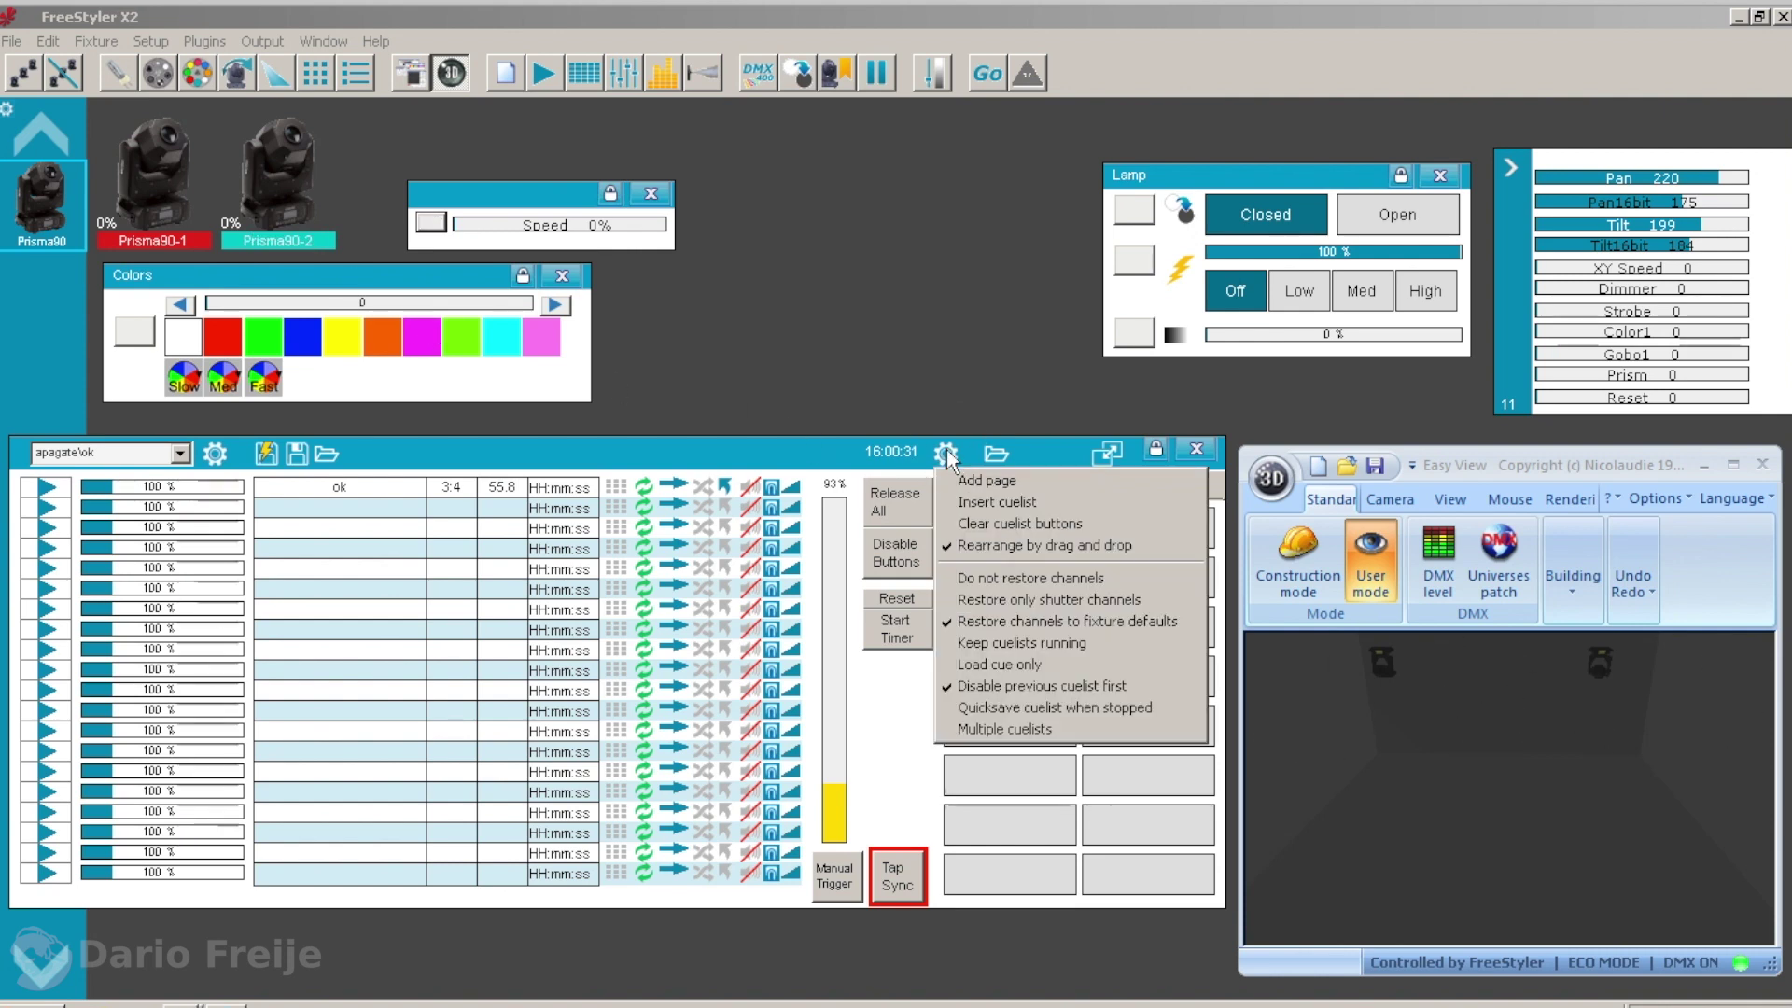
right_click(353, 484)
click(369, 486)
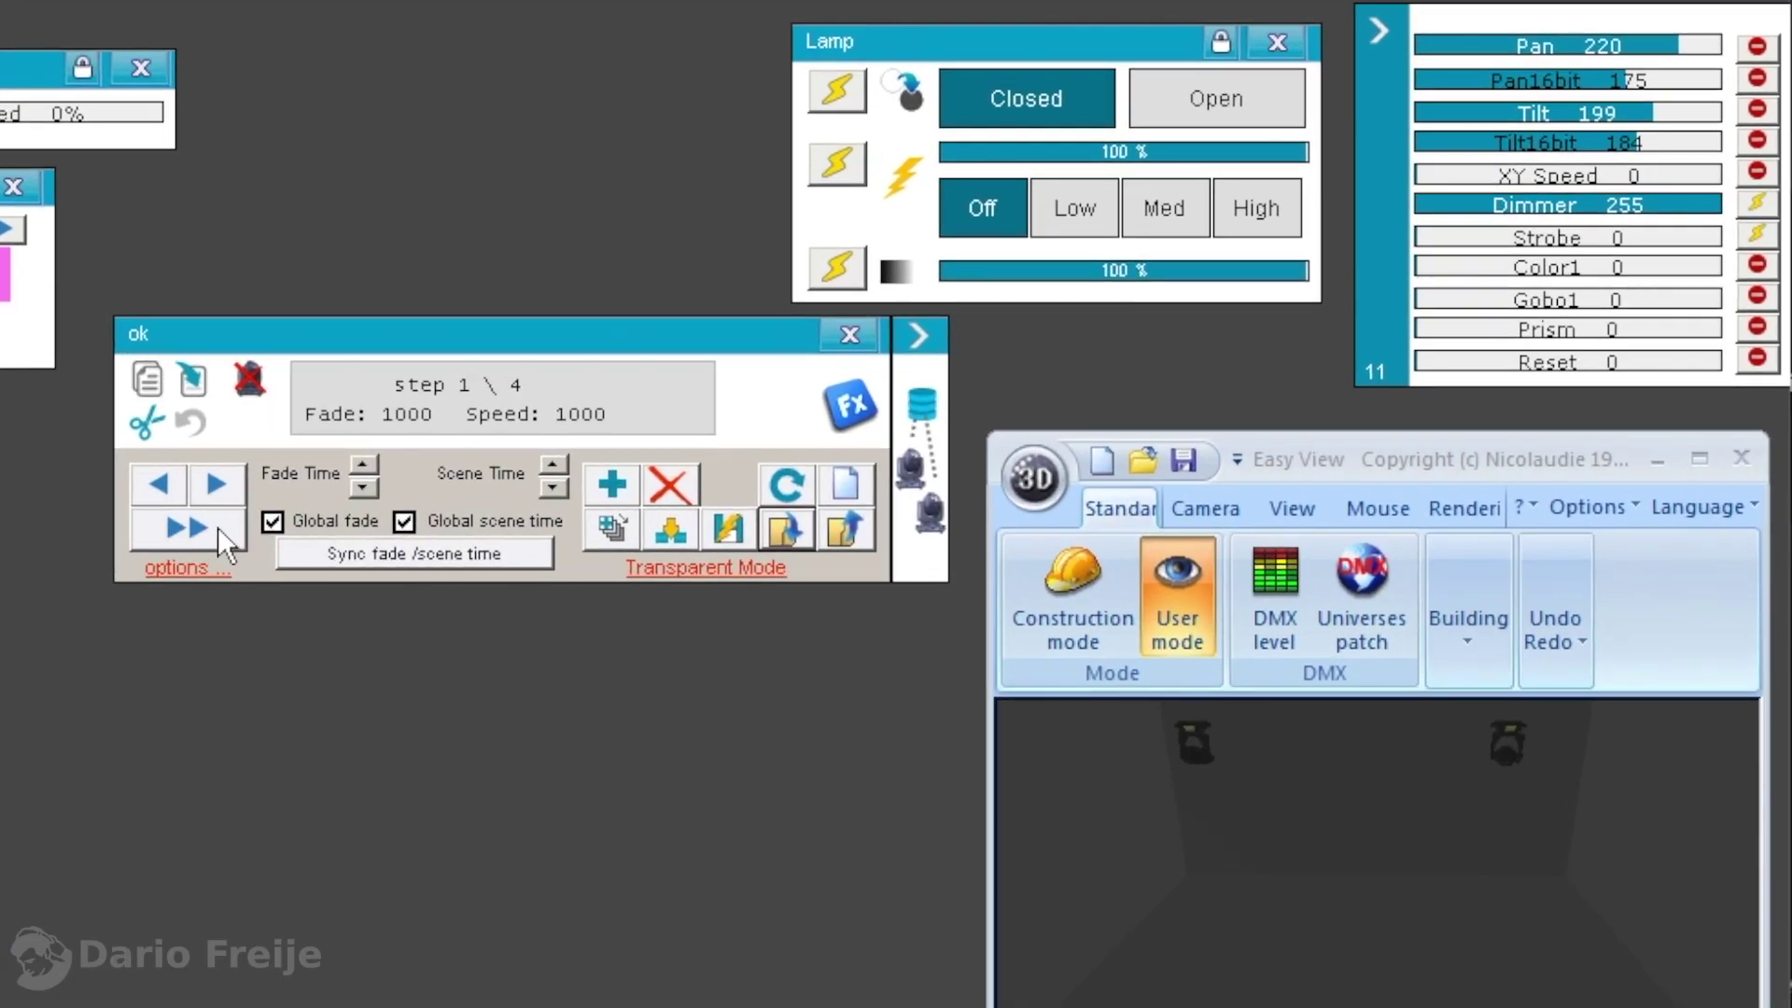
click(216, 484)
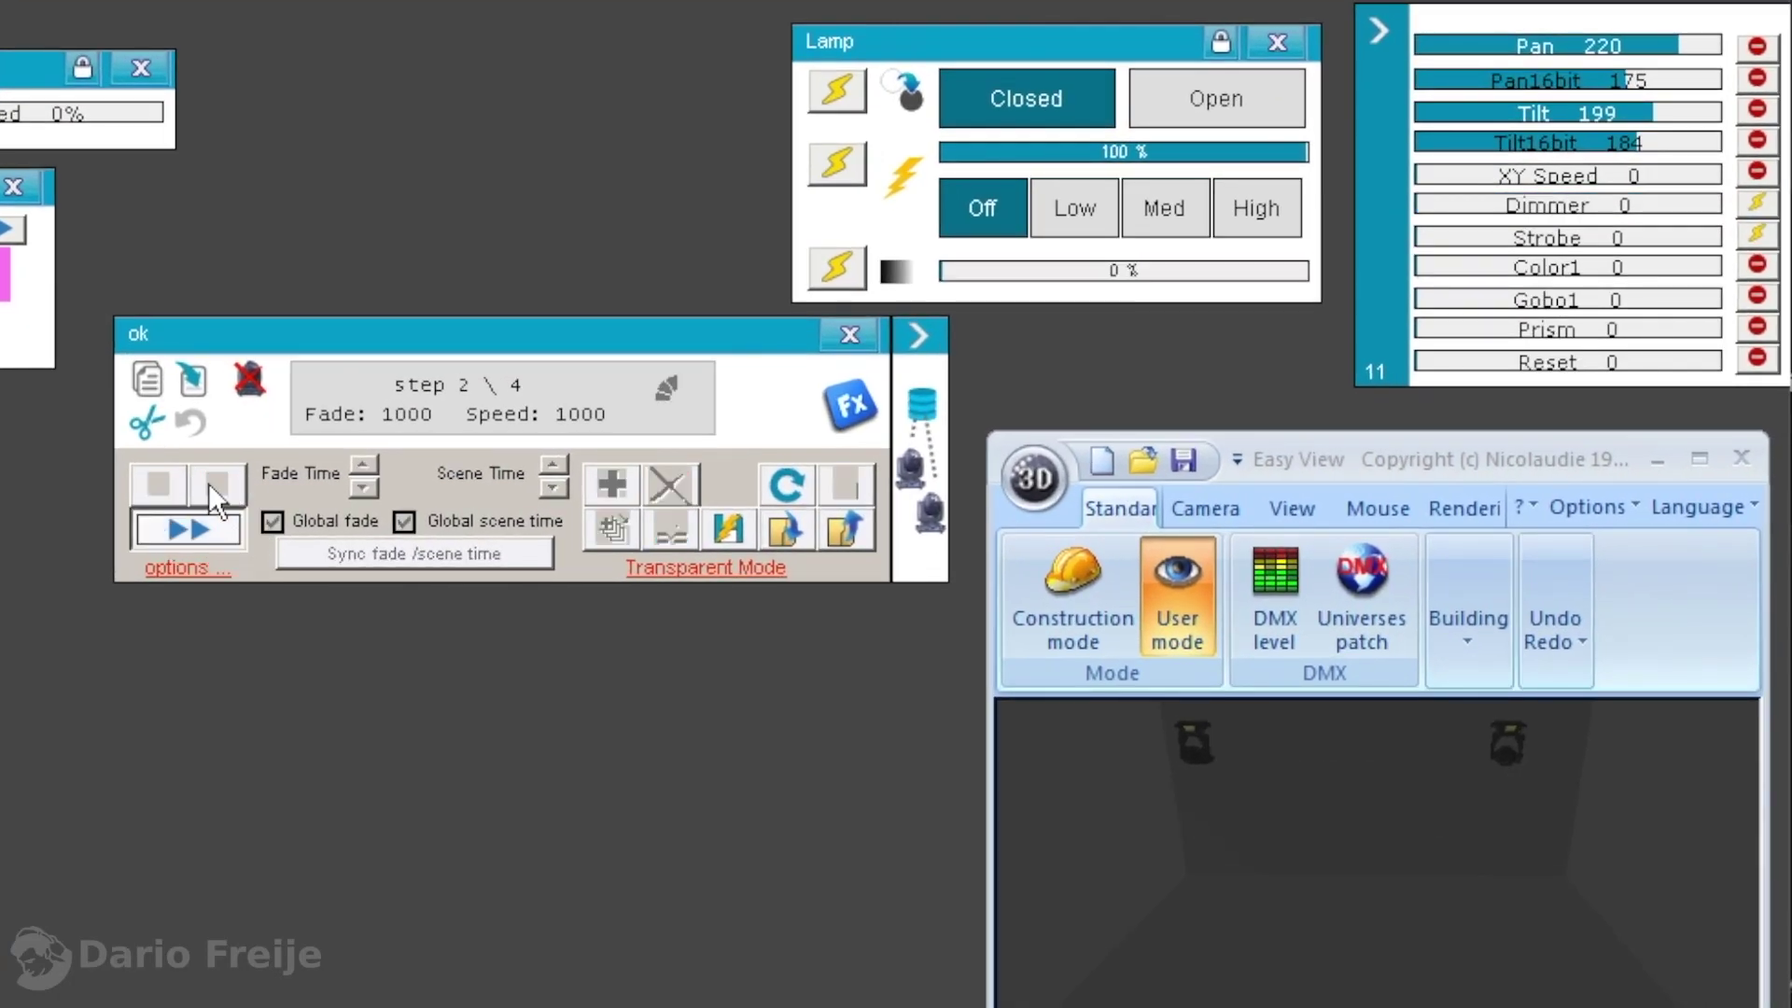
click(192, 524)
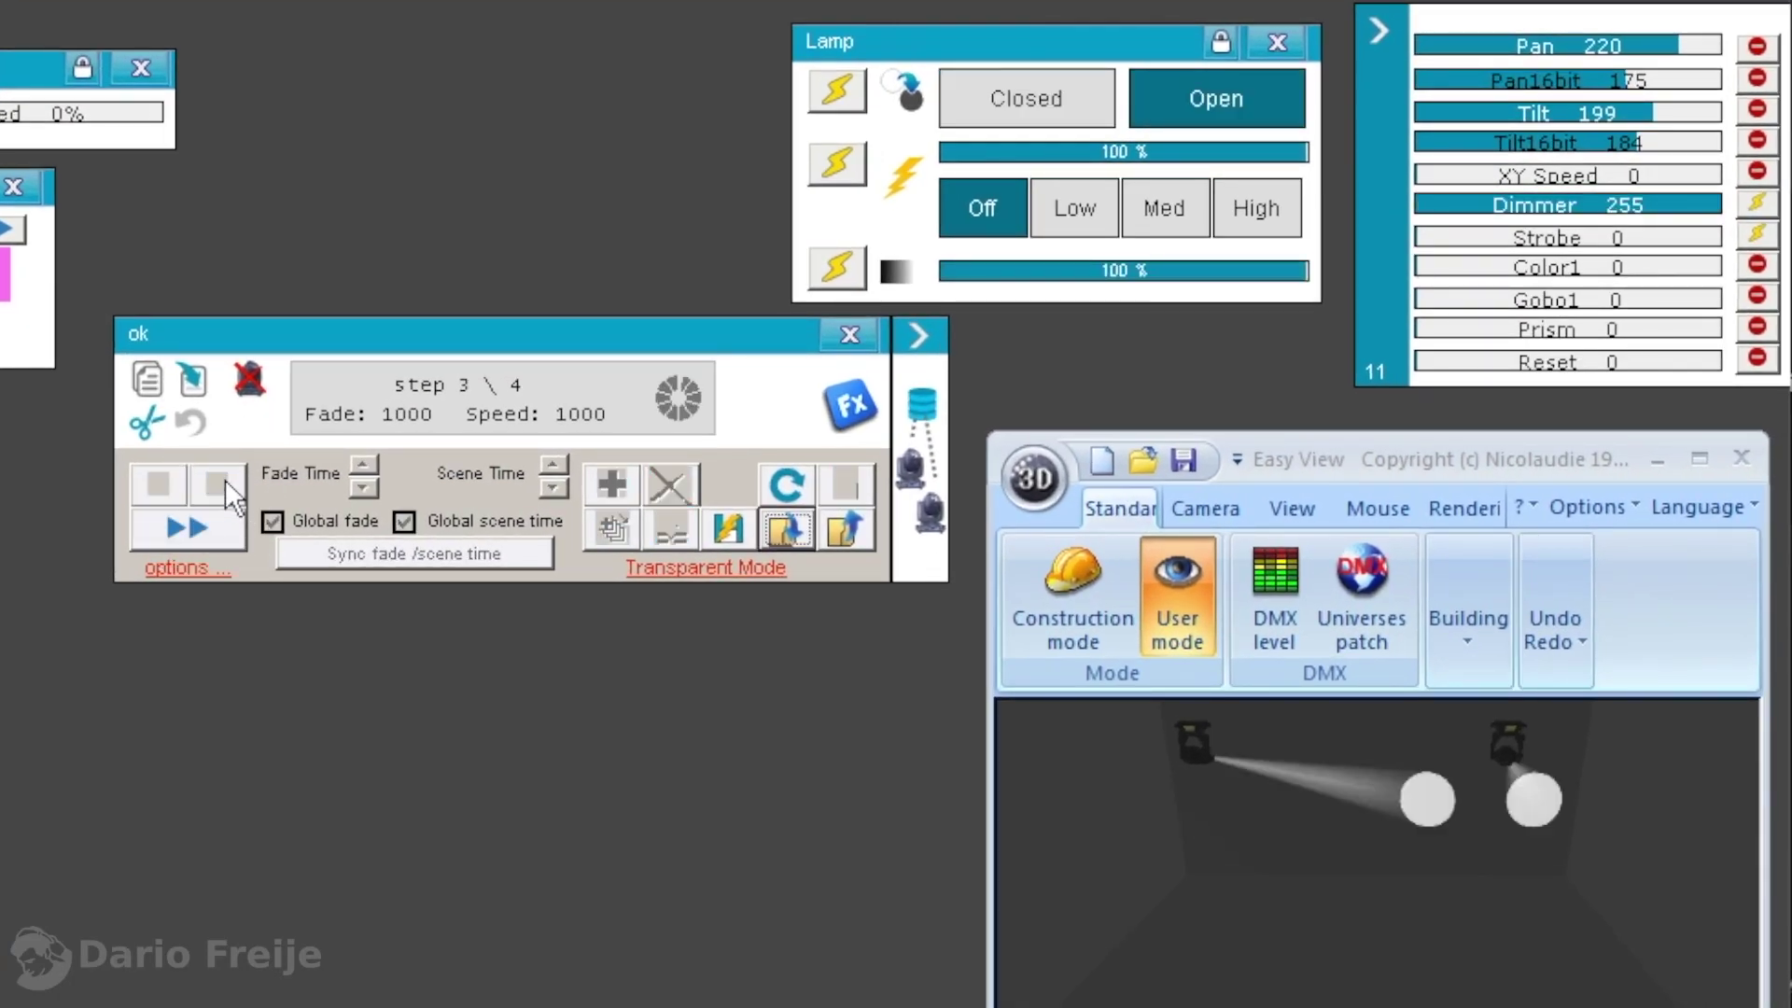
click(1754, 204)
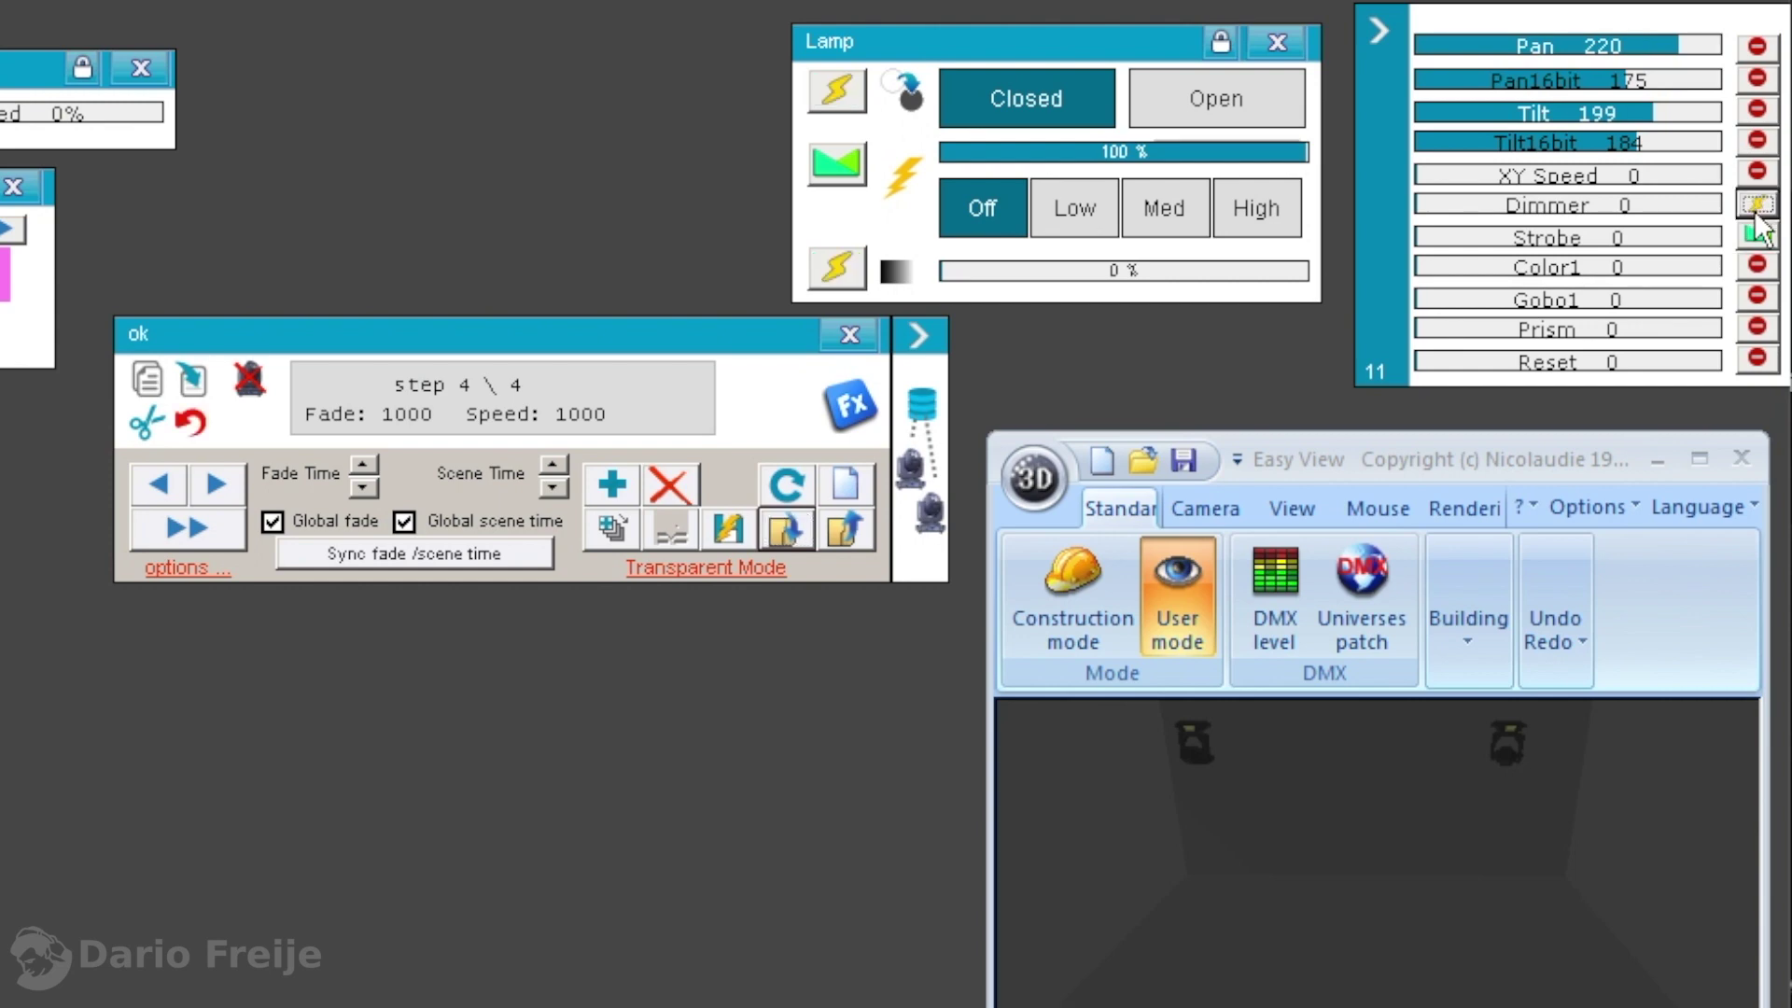
click(1754, 234)
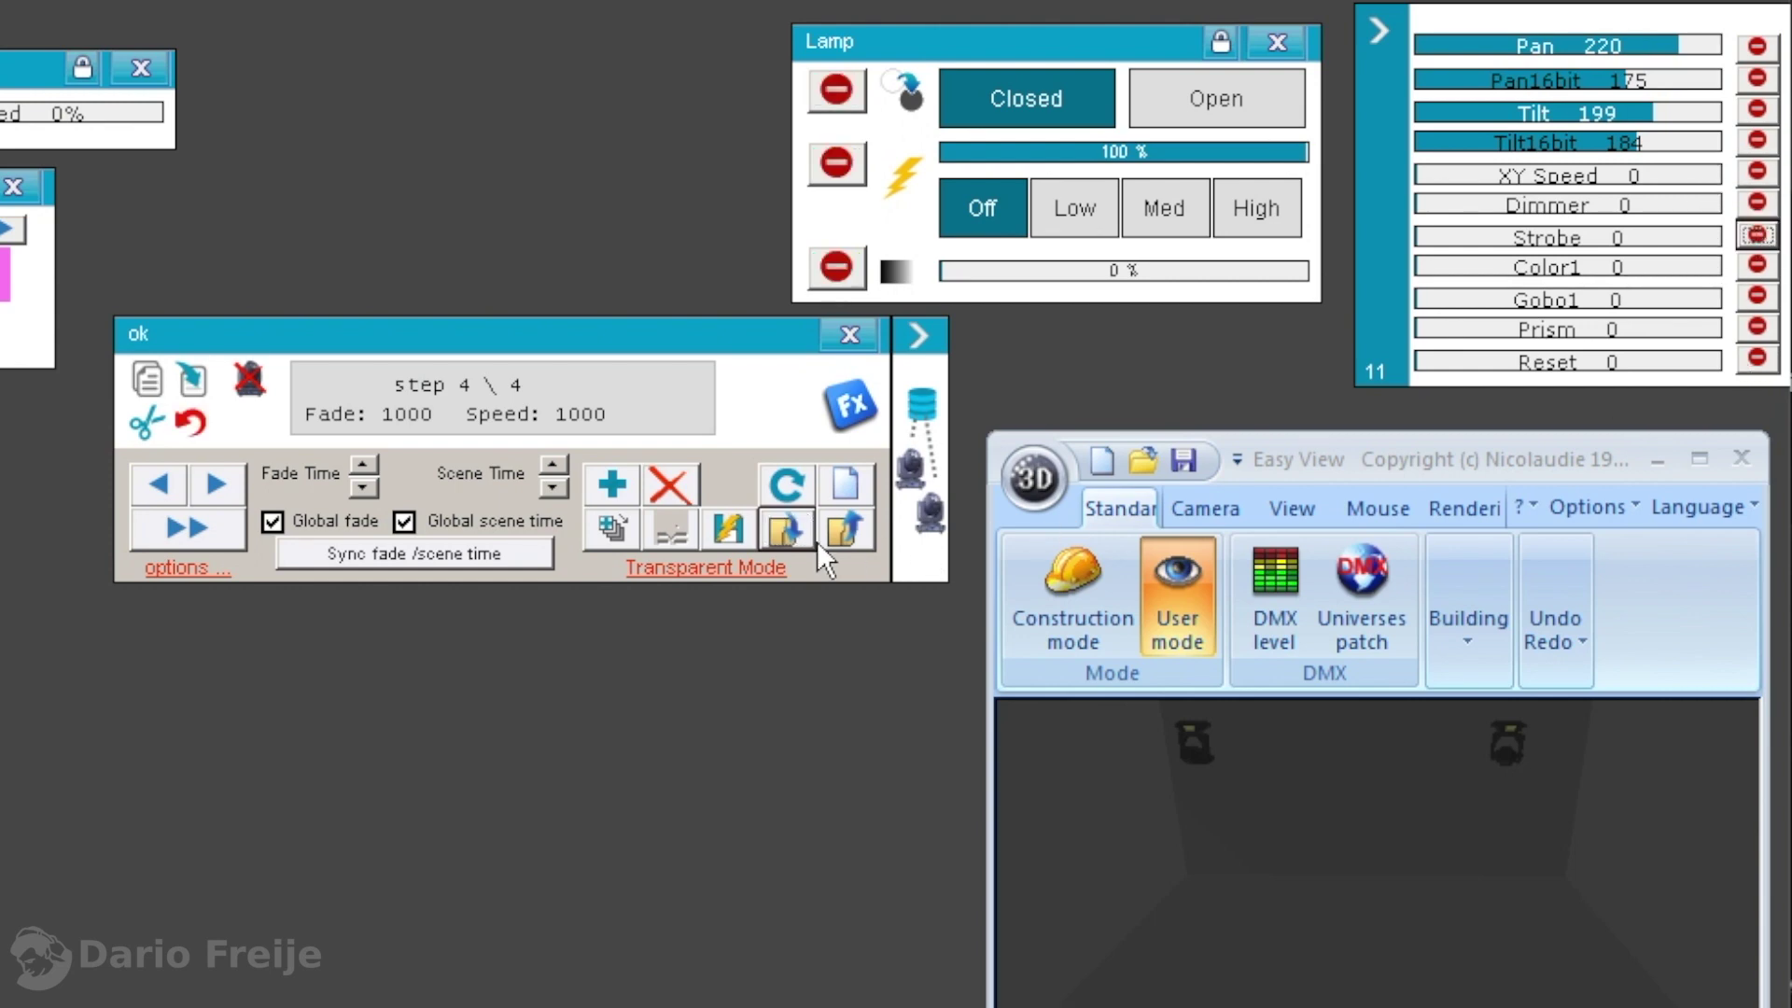
click(849, 336)
Reopen the cuelist window, start and stop the ok cuelist, and check the cuelist button restore options.
click(542, 73)
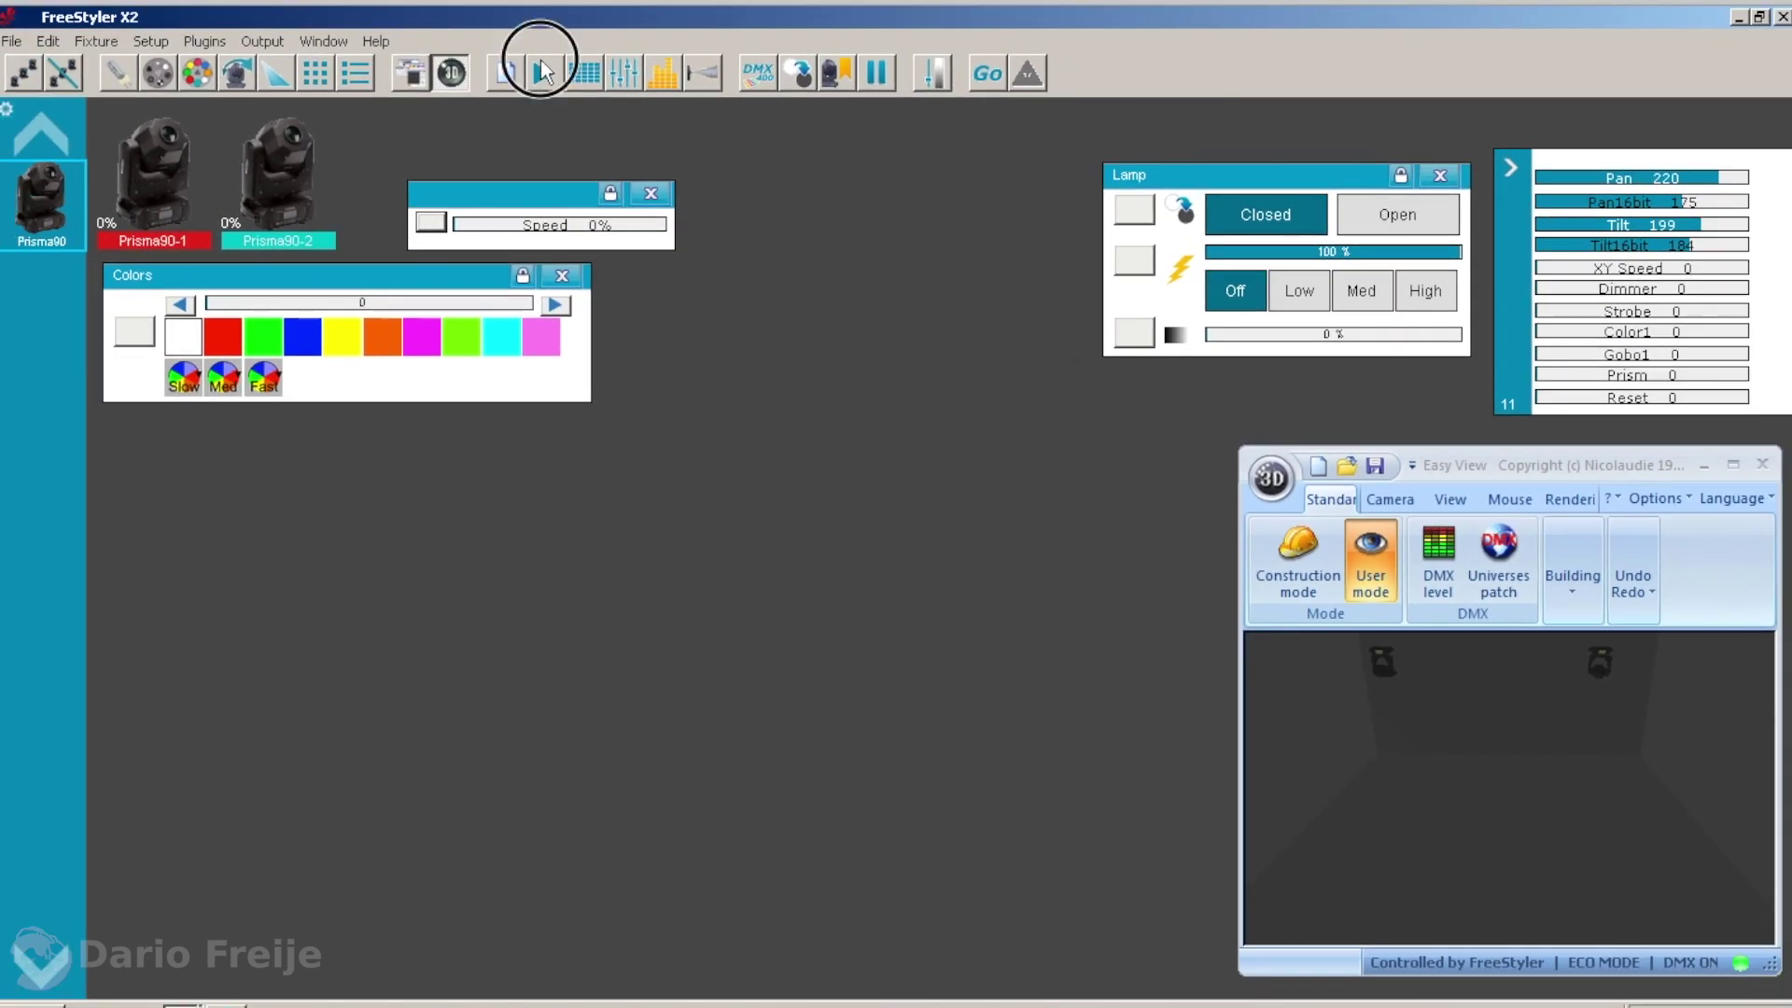
drag(647, 681, 733, 427)
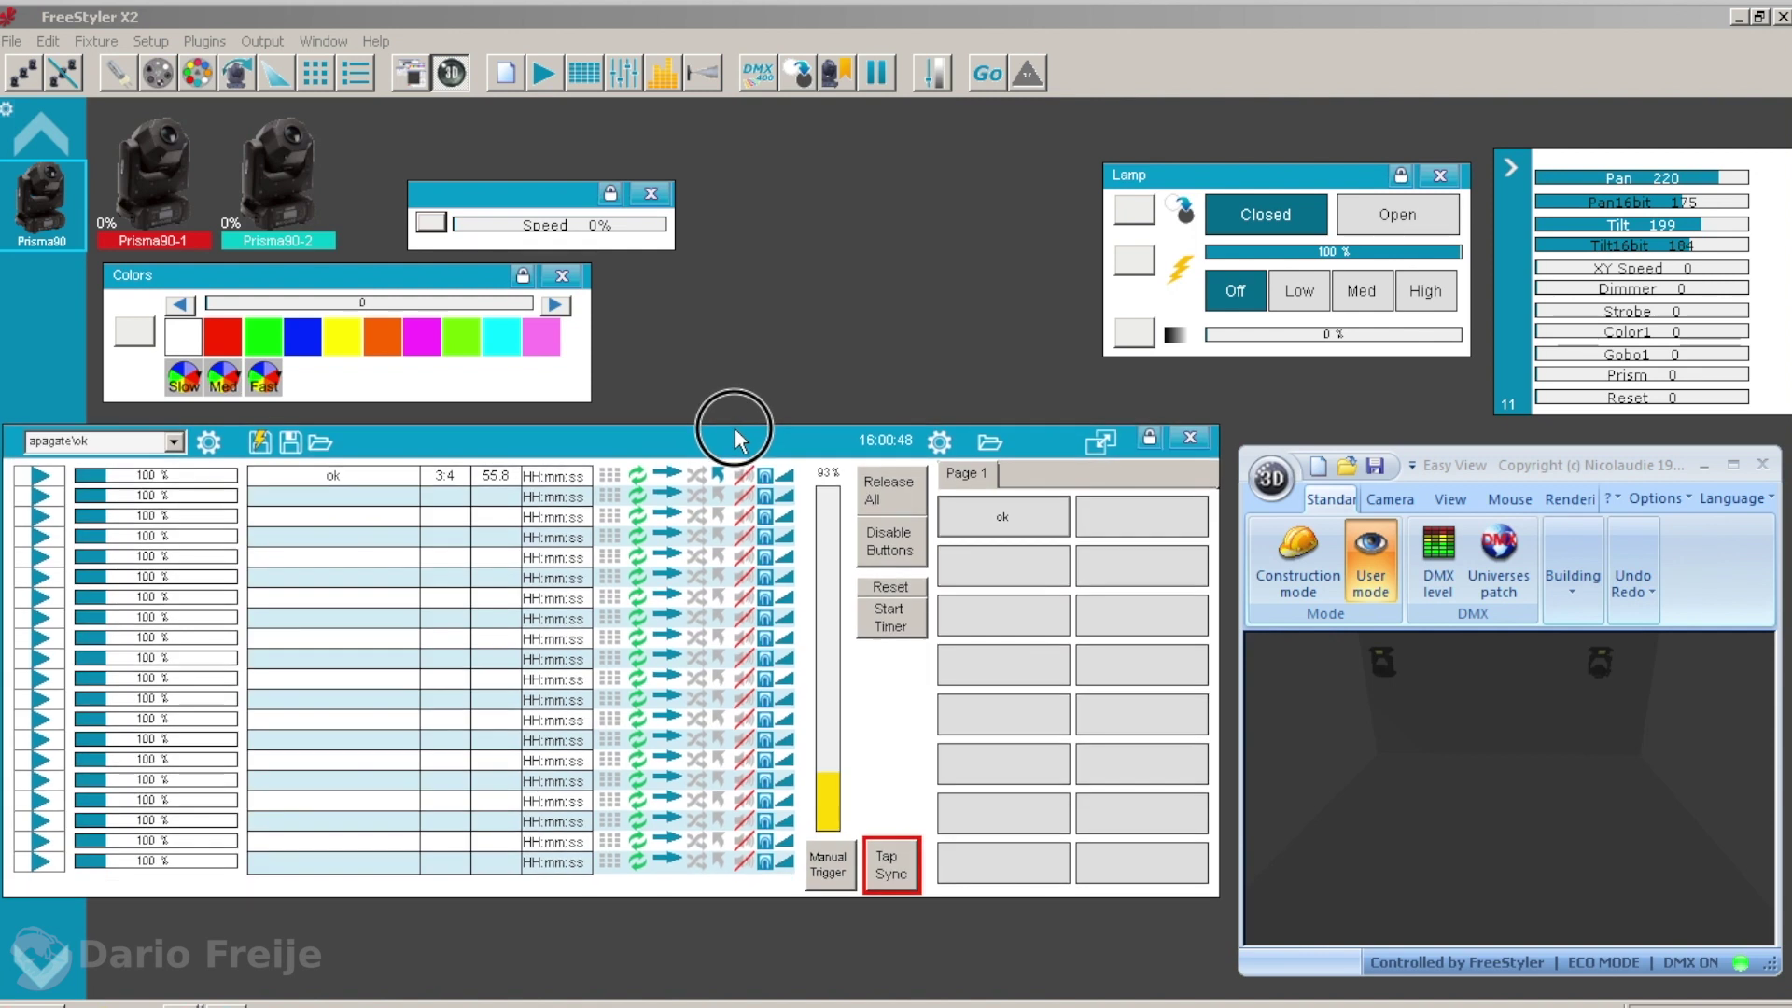
click(1000, 519)
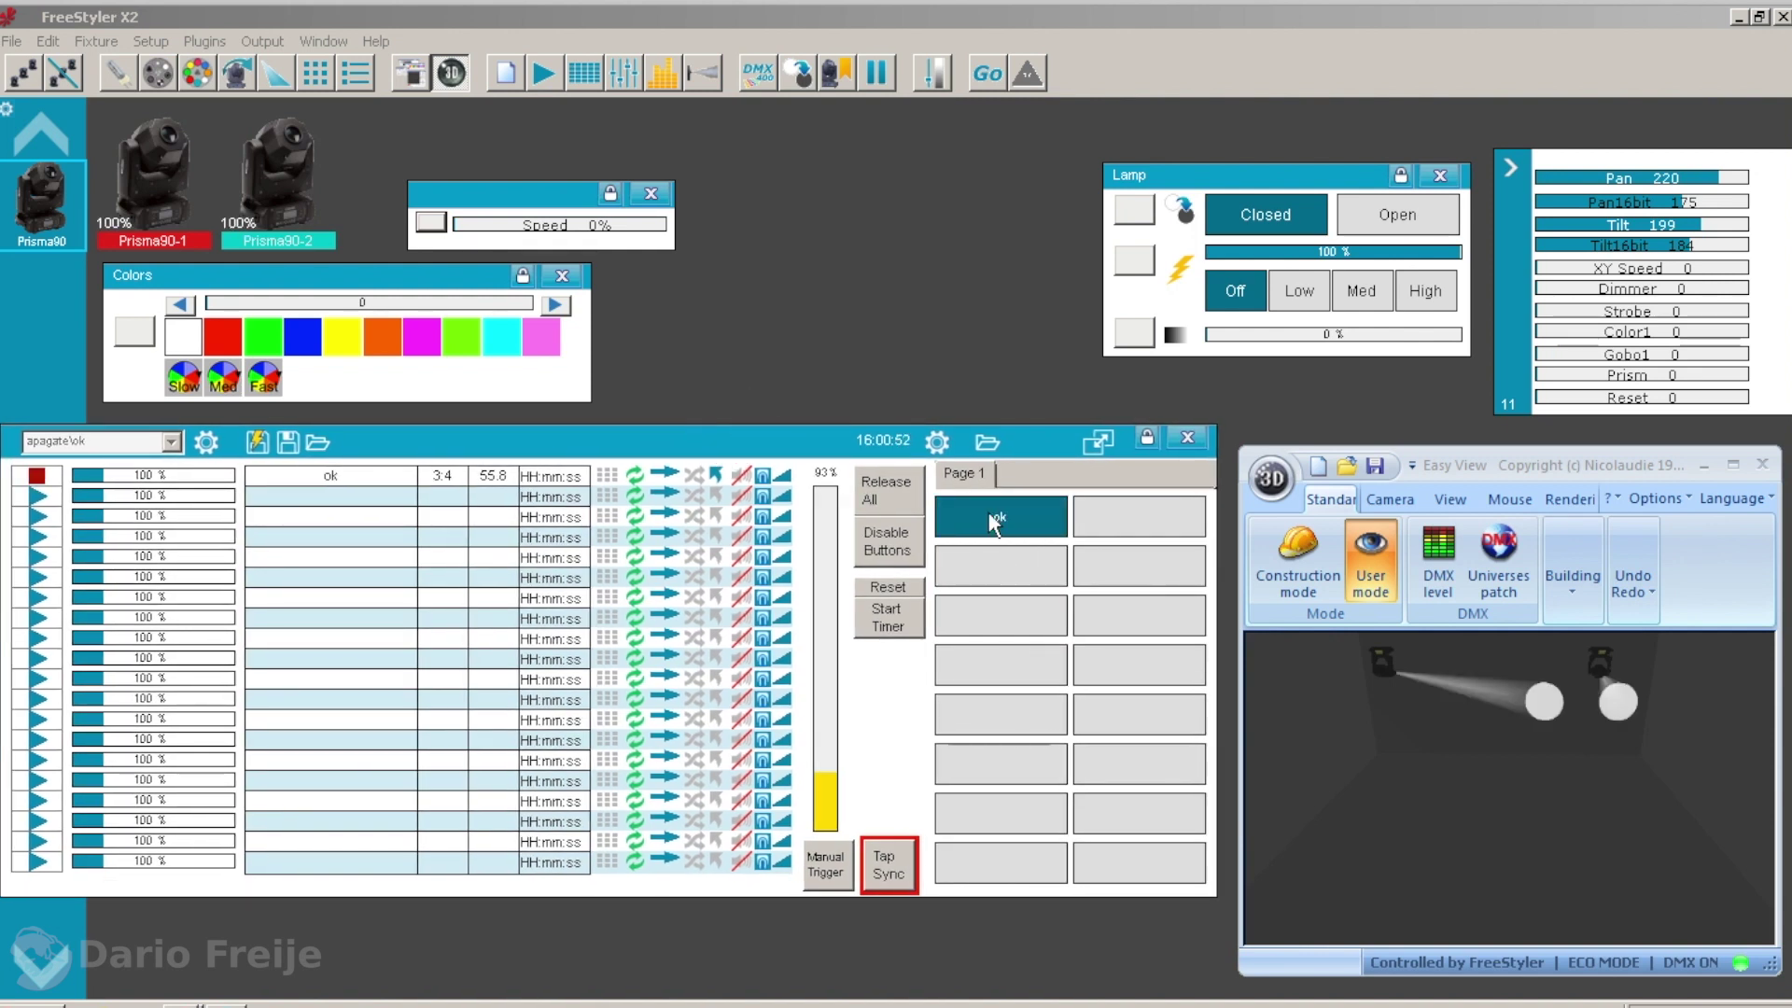
click(993, 524)
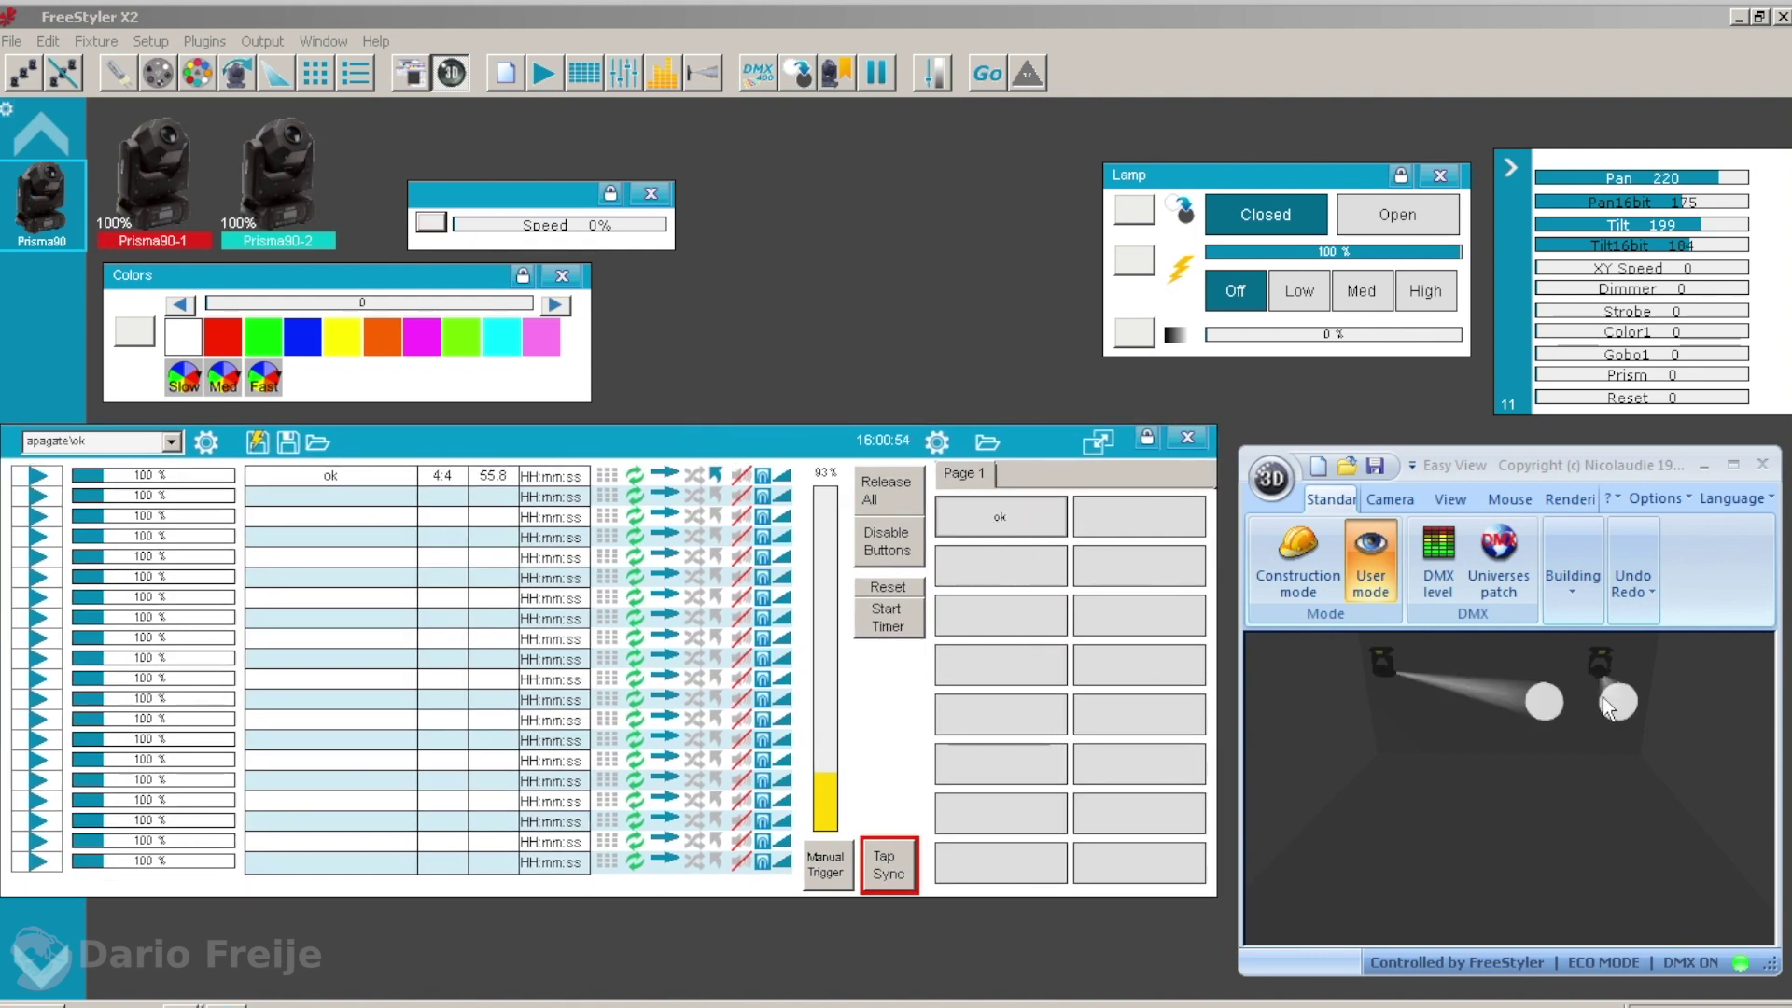
click(937, 441)
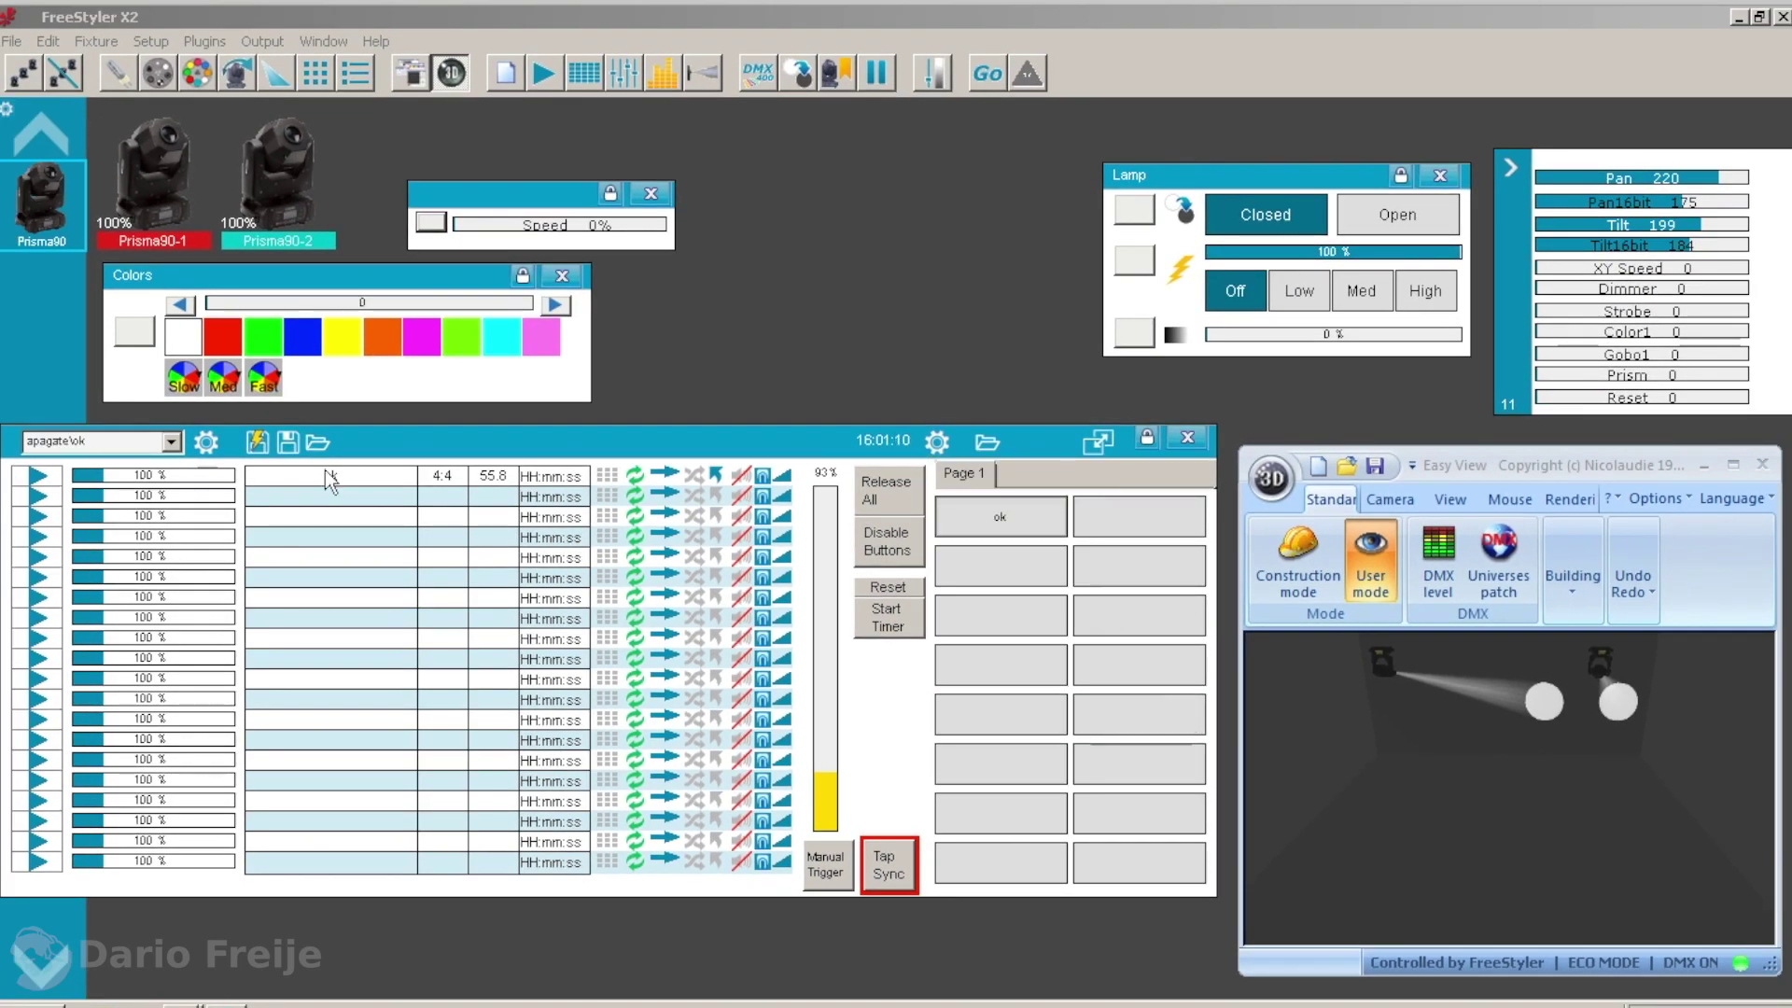
Set the Dimmer and Strobe channels to snap in step 4 of the ok sequence, save it, and test-run the ok cuelist.
right_click(327, 473)
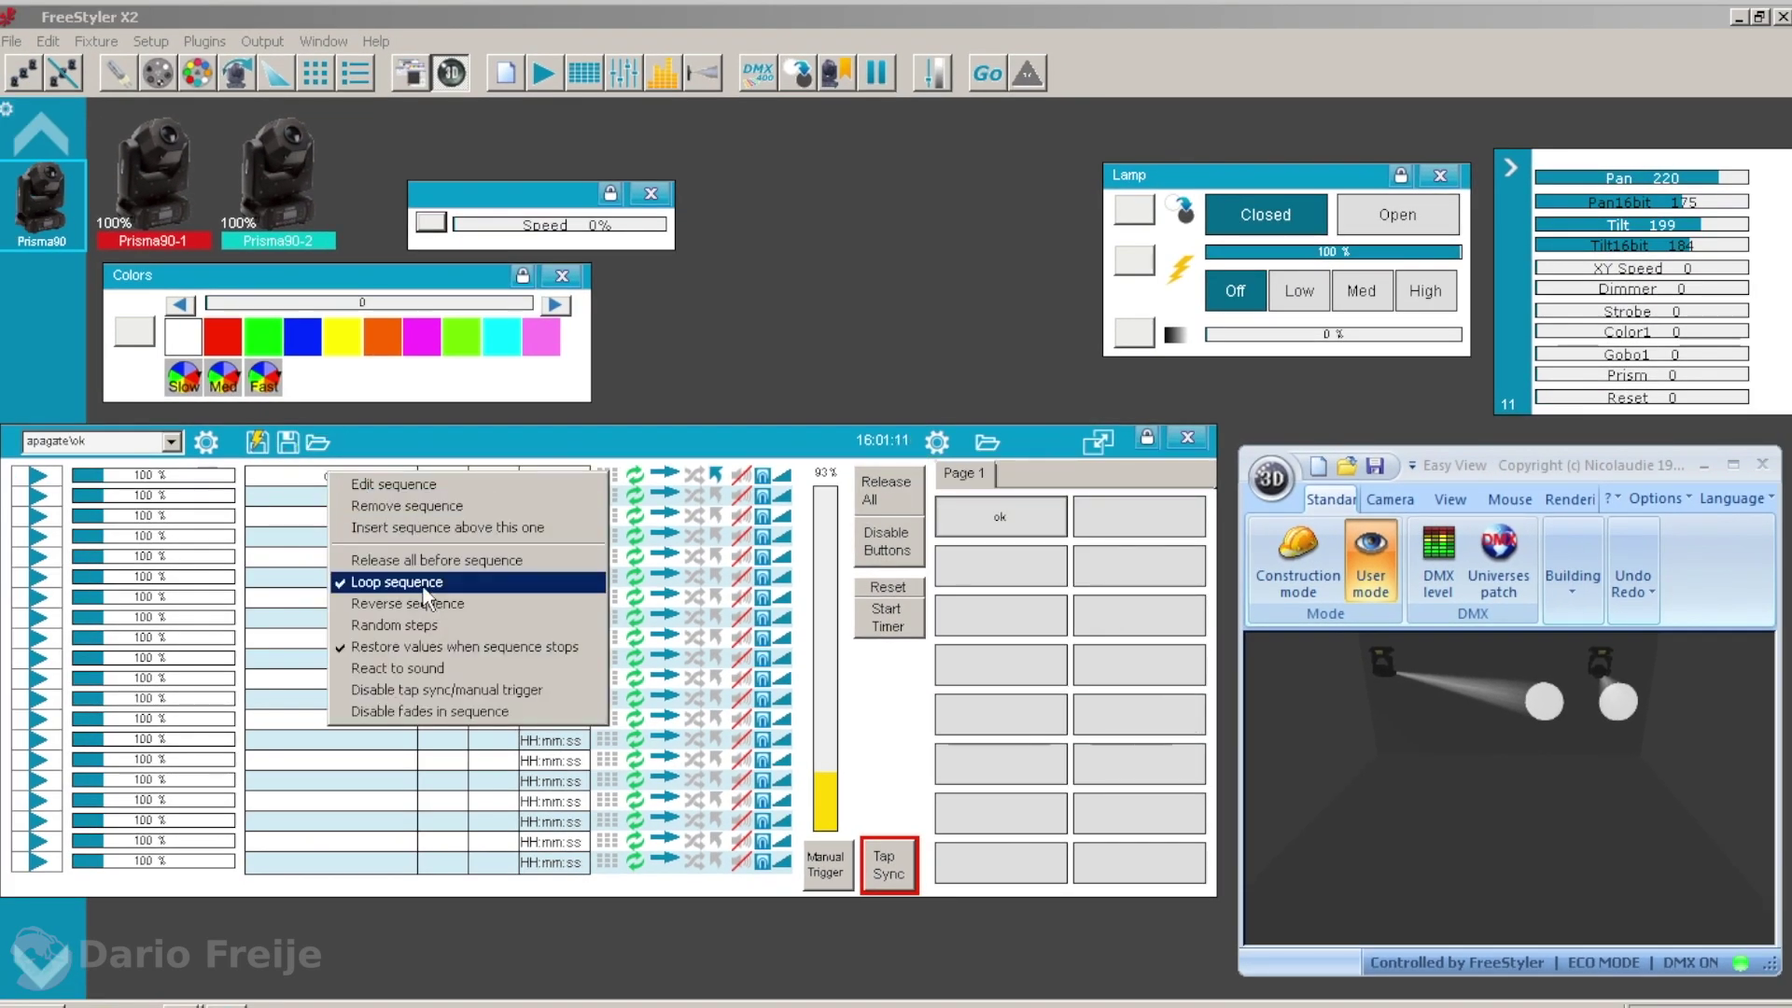
click(373, 477)
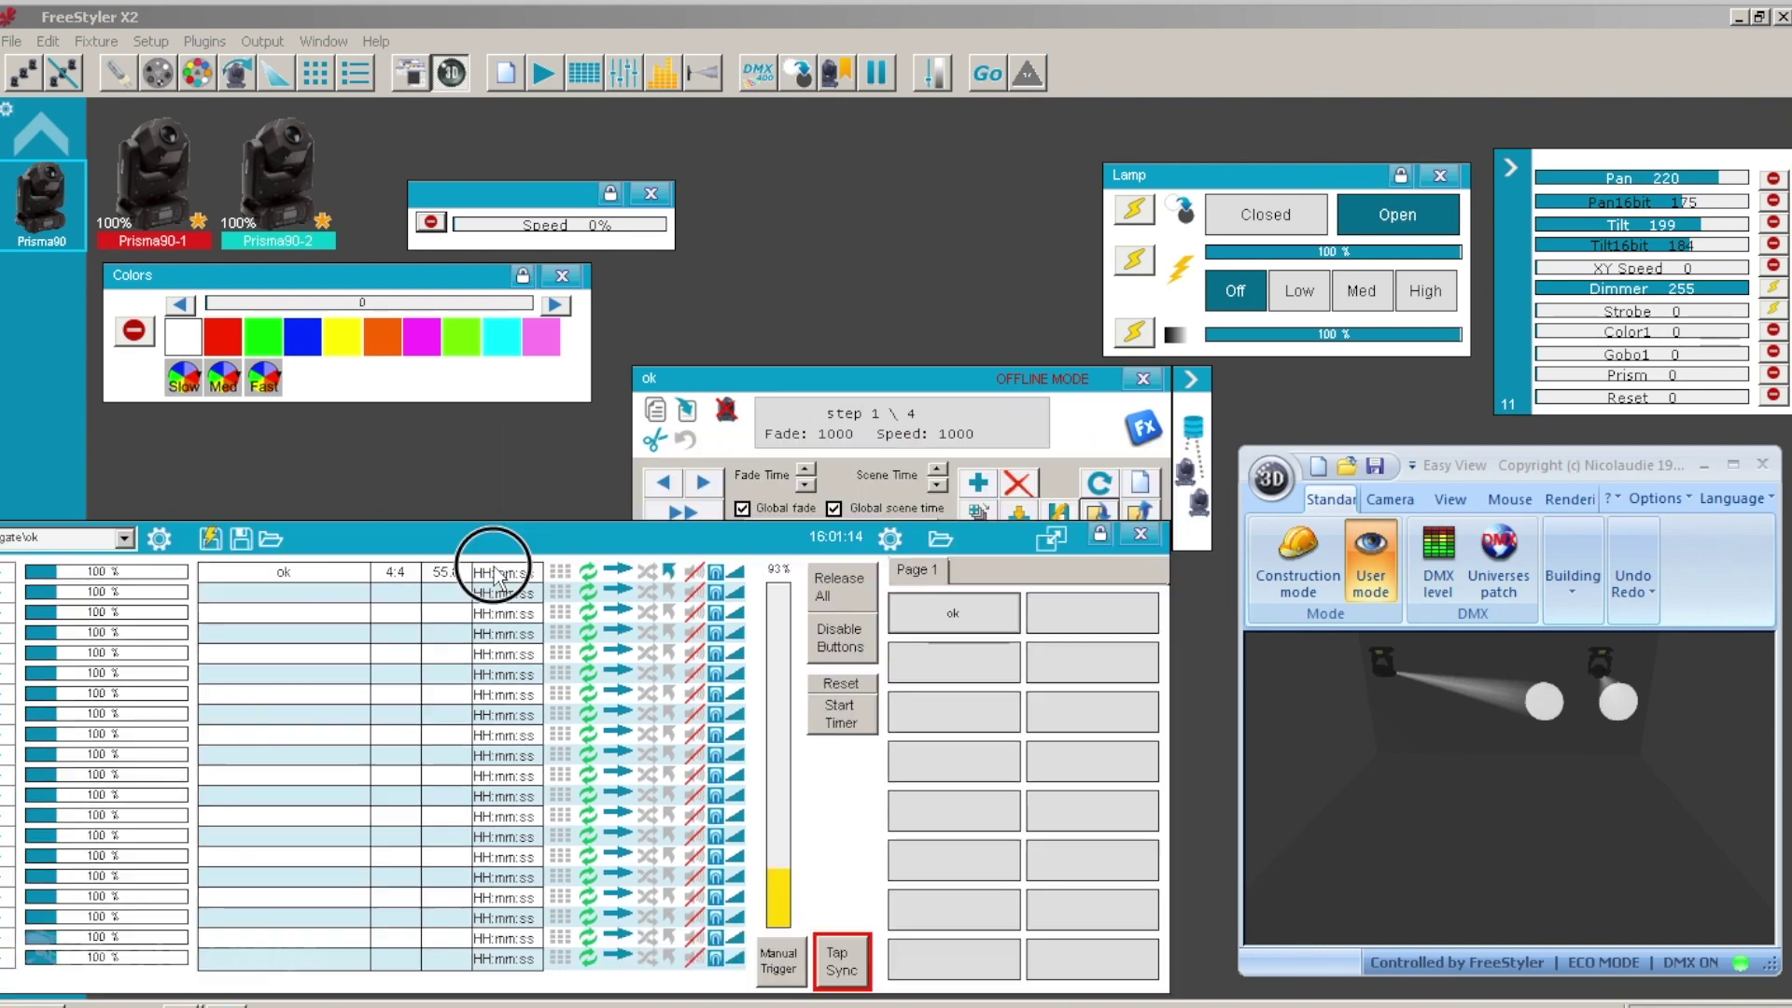
click(702, 483)
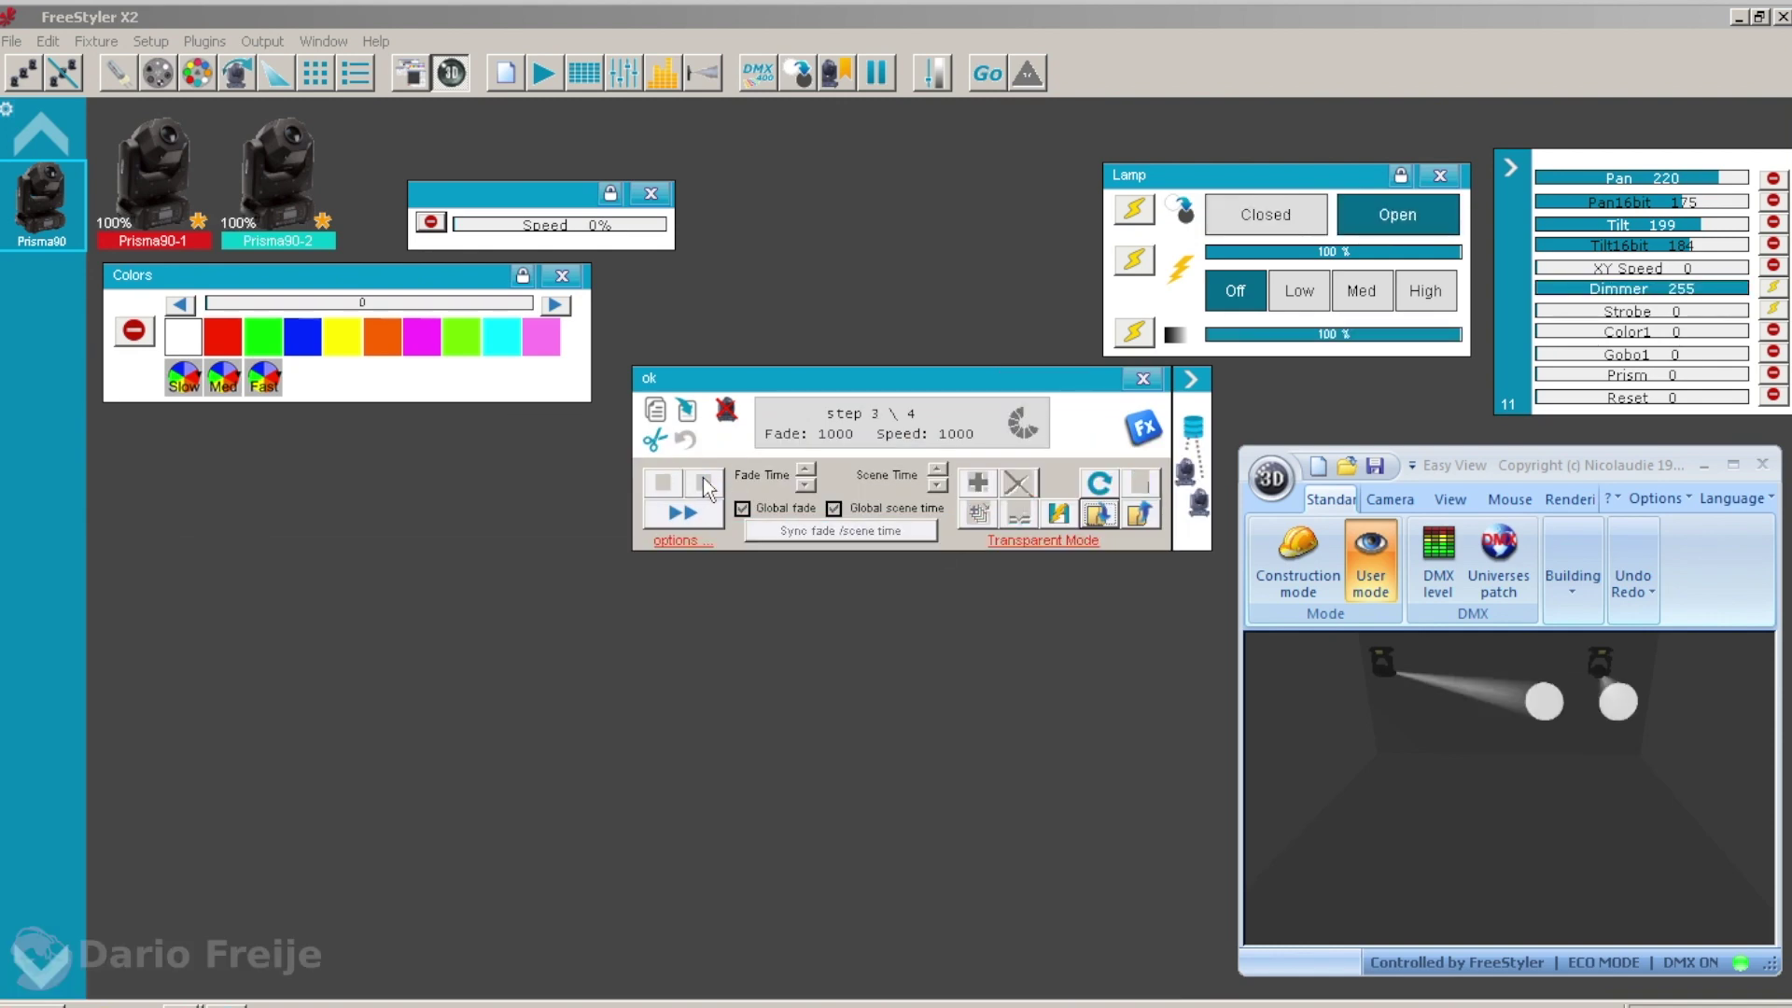
click(704, 484)
click(705, 483)
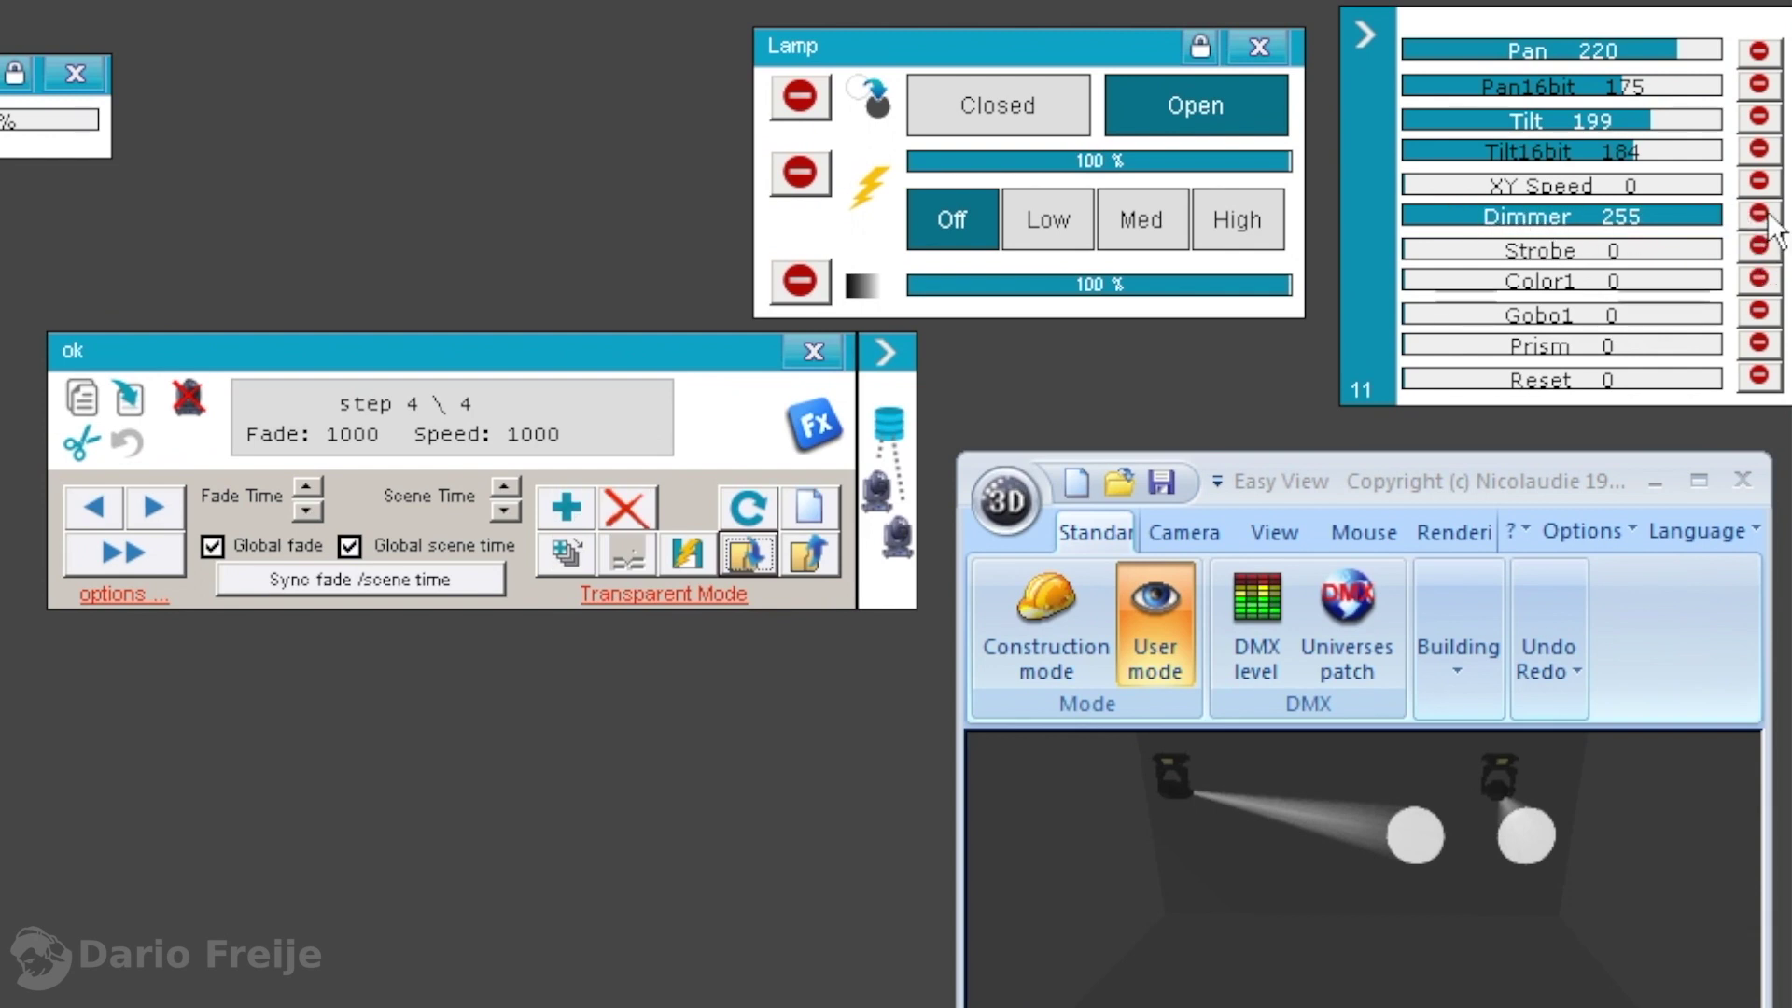
click(1748, 215)
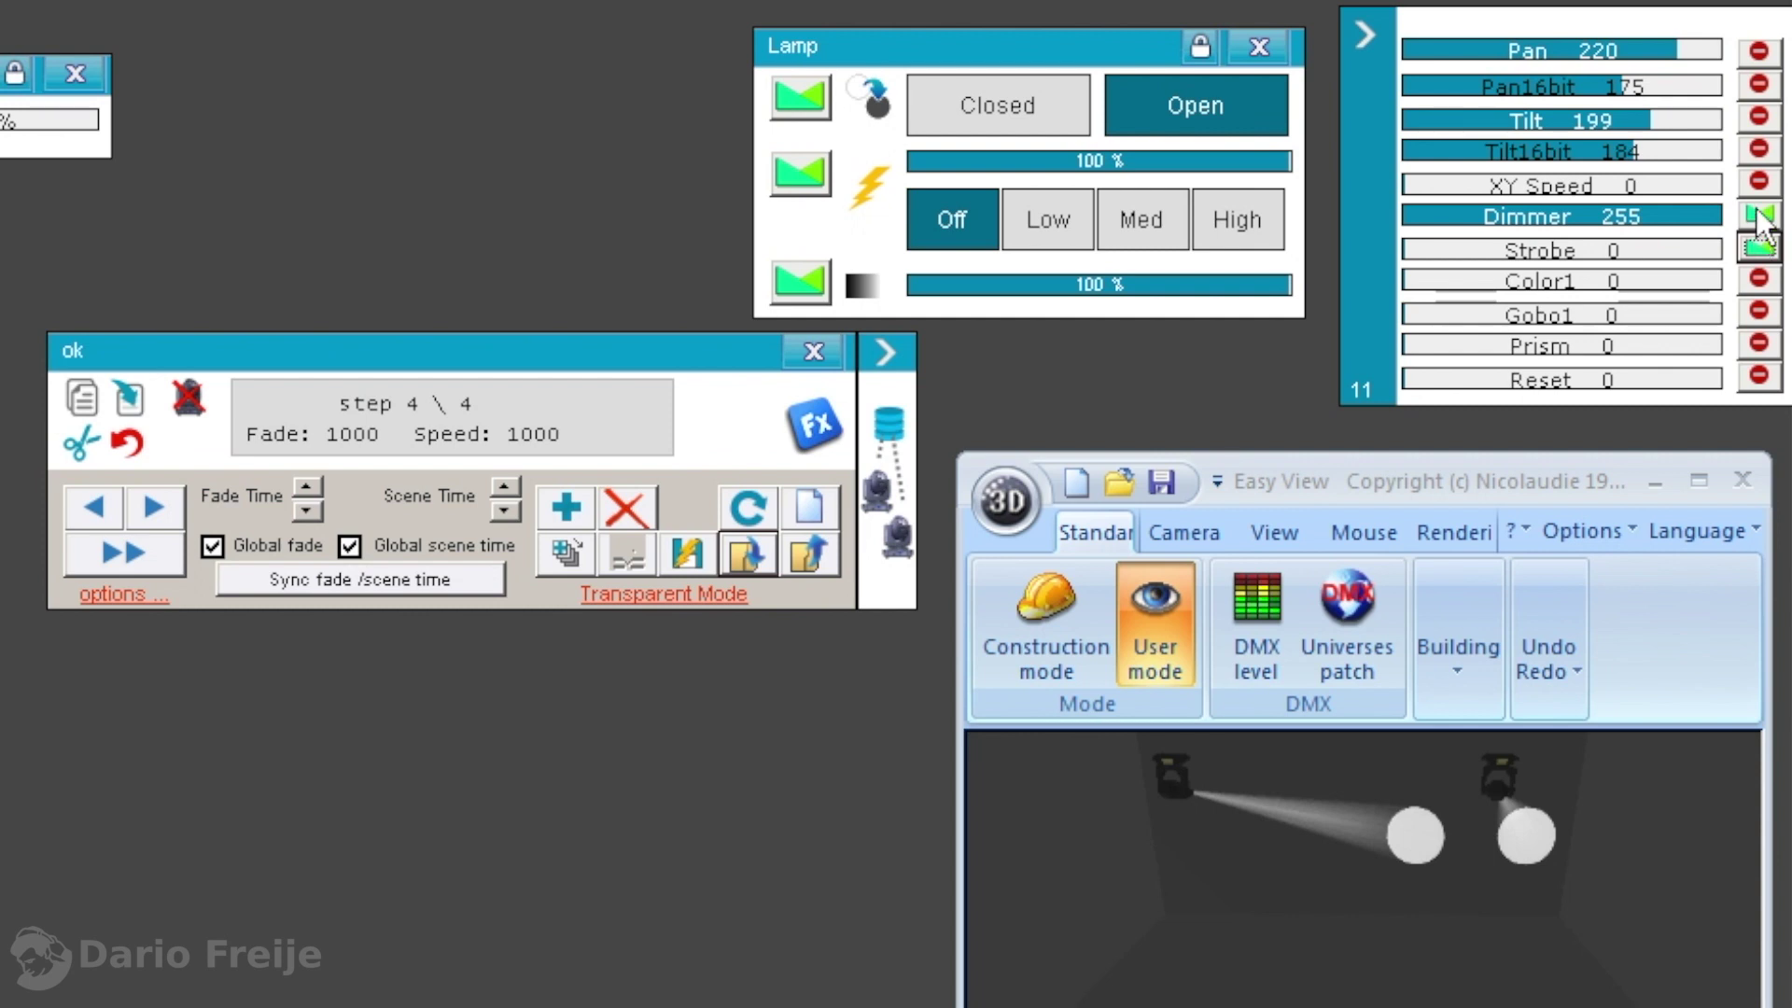
click(1759, 220)
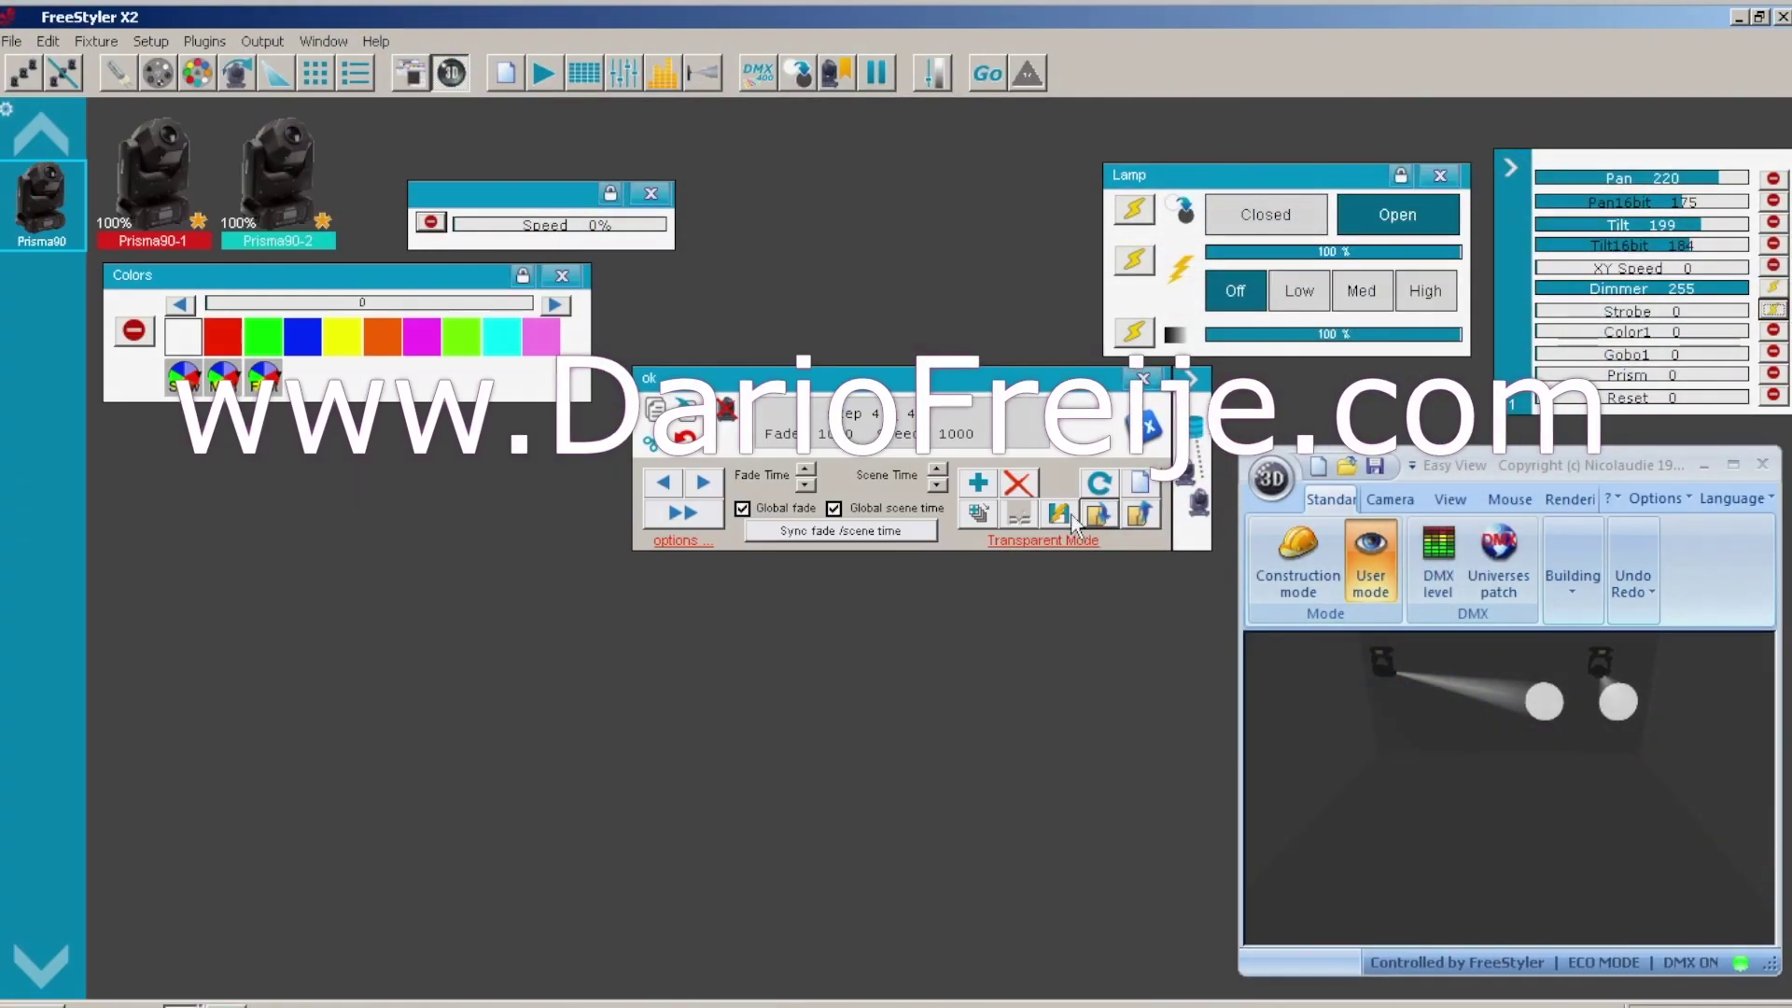
click(1072, 519)
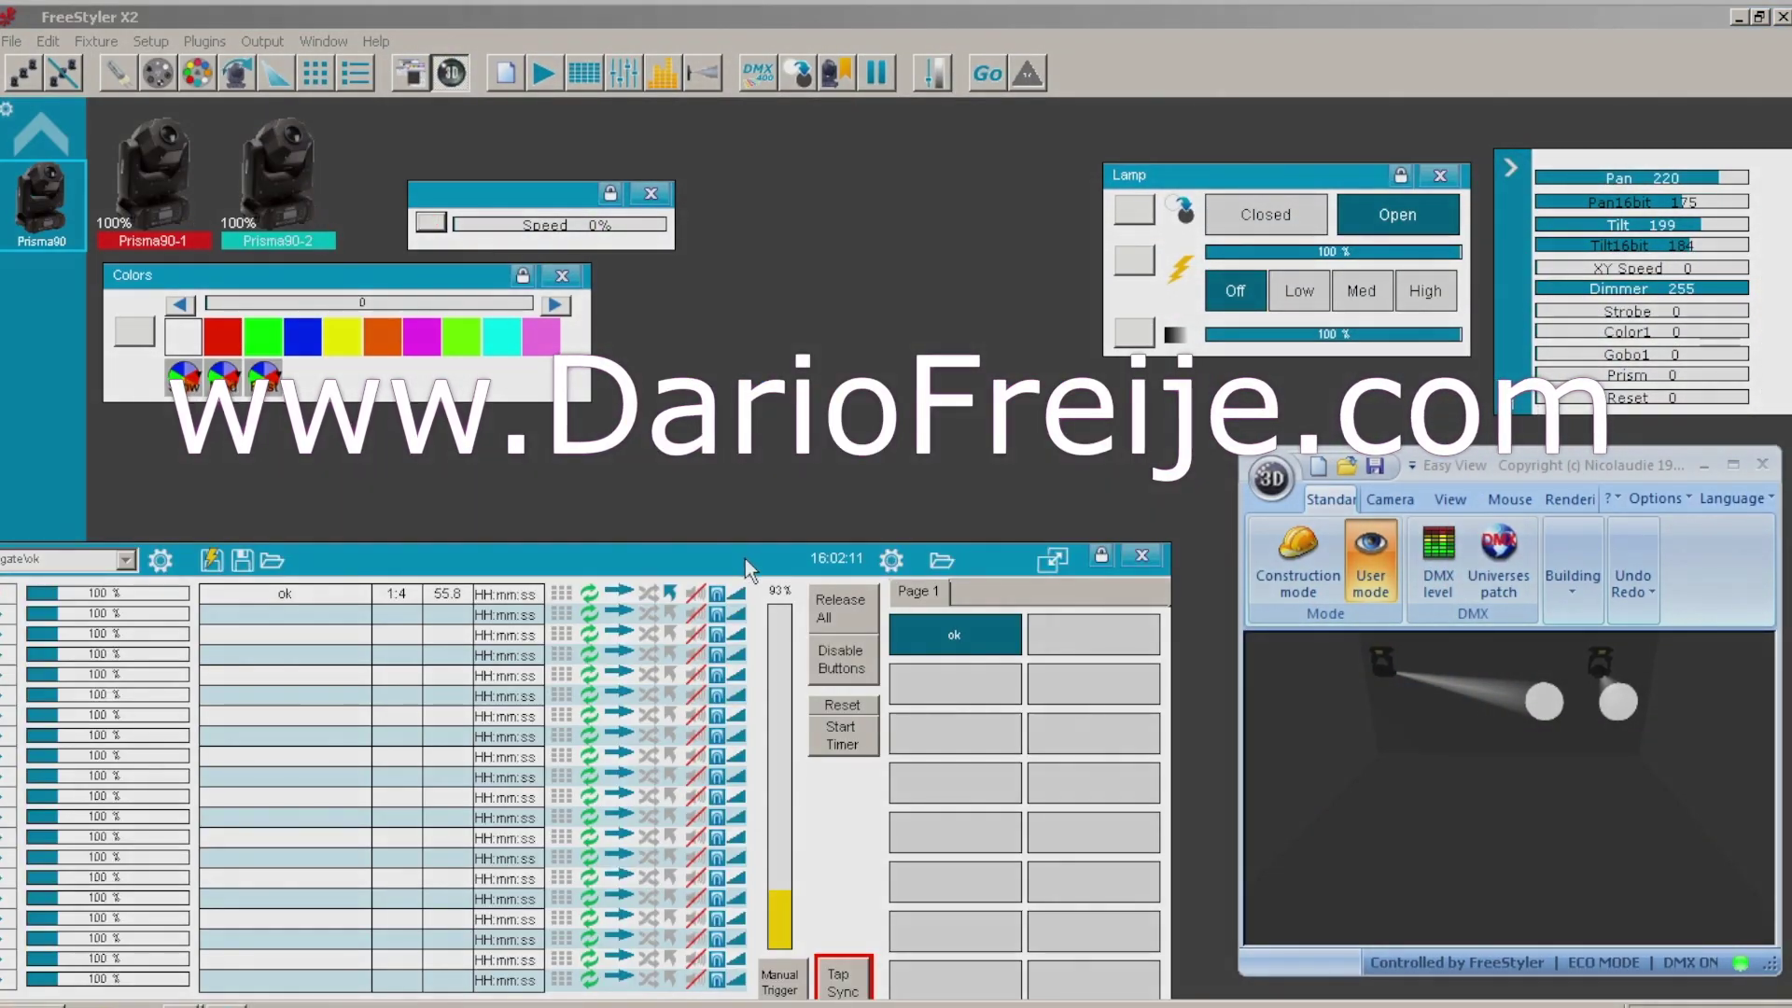
click(980, 552)
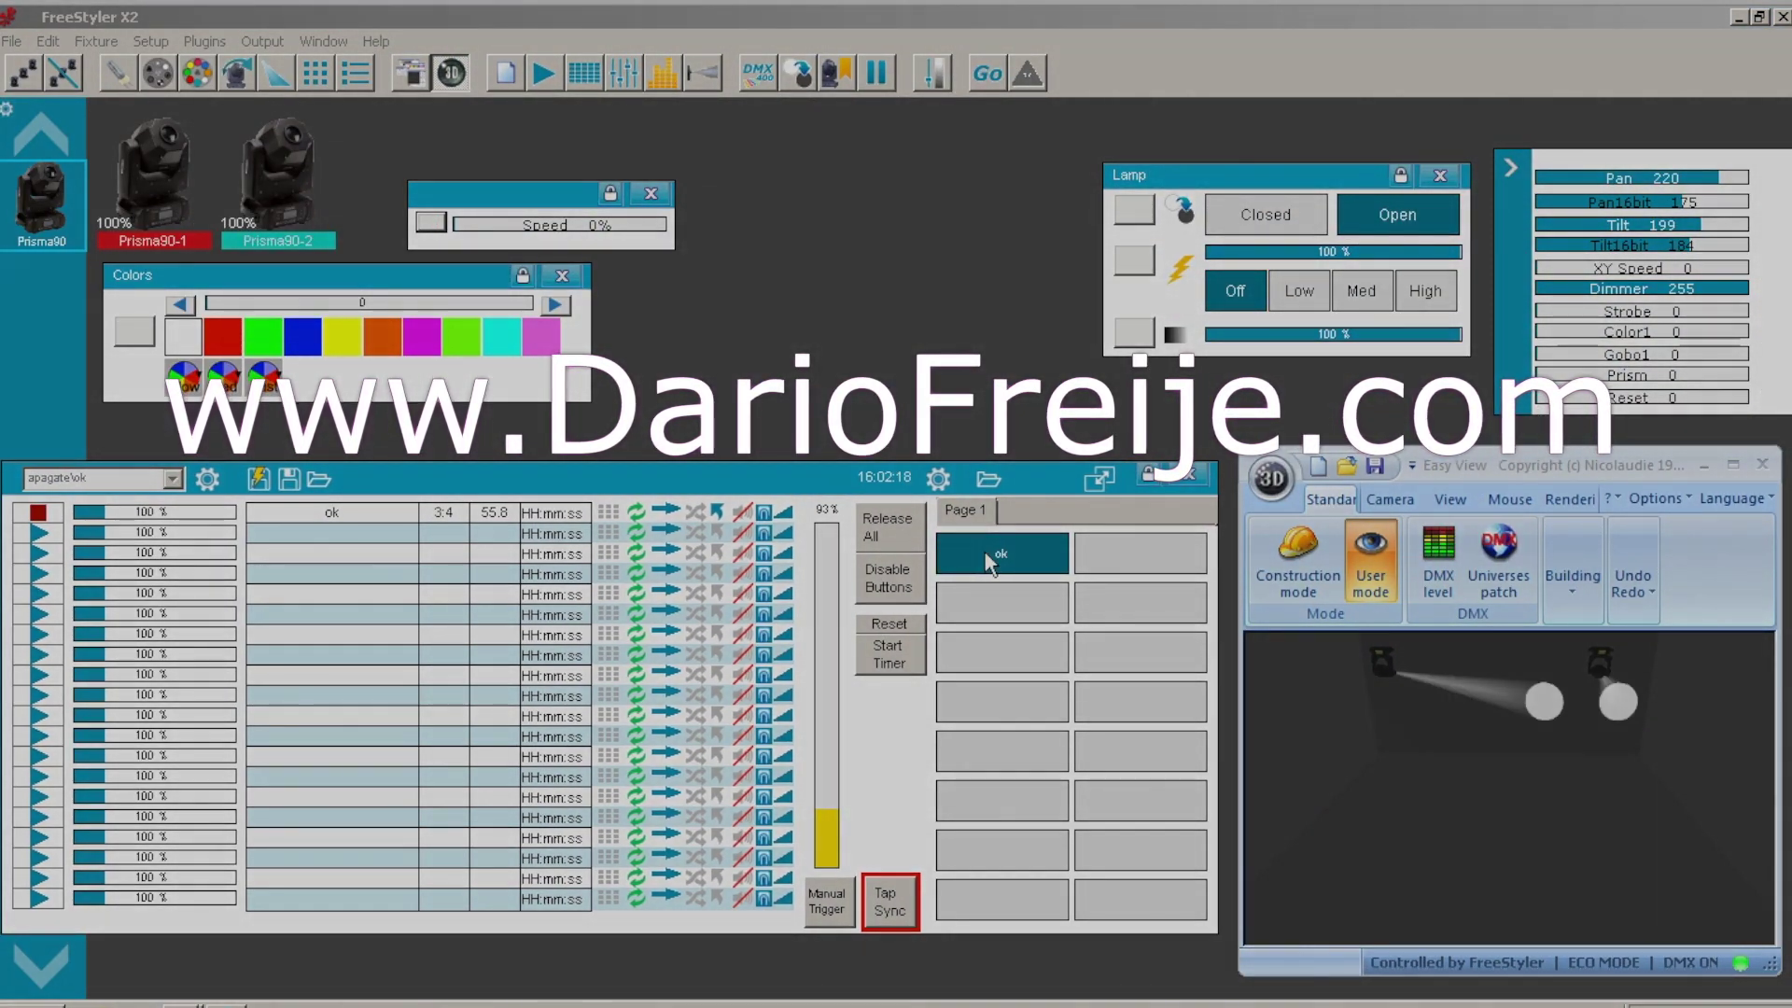
click(985, 553)
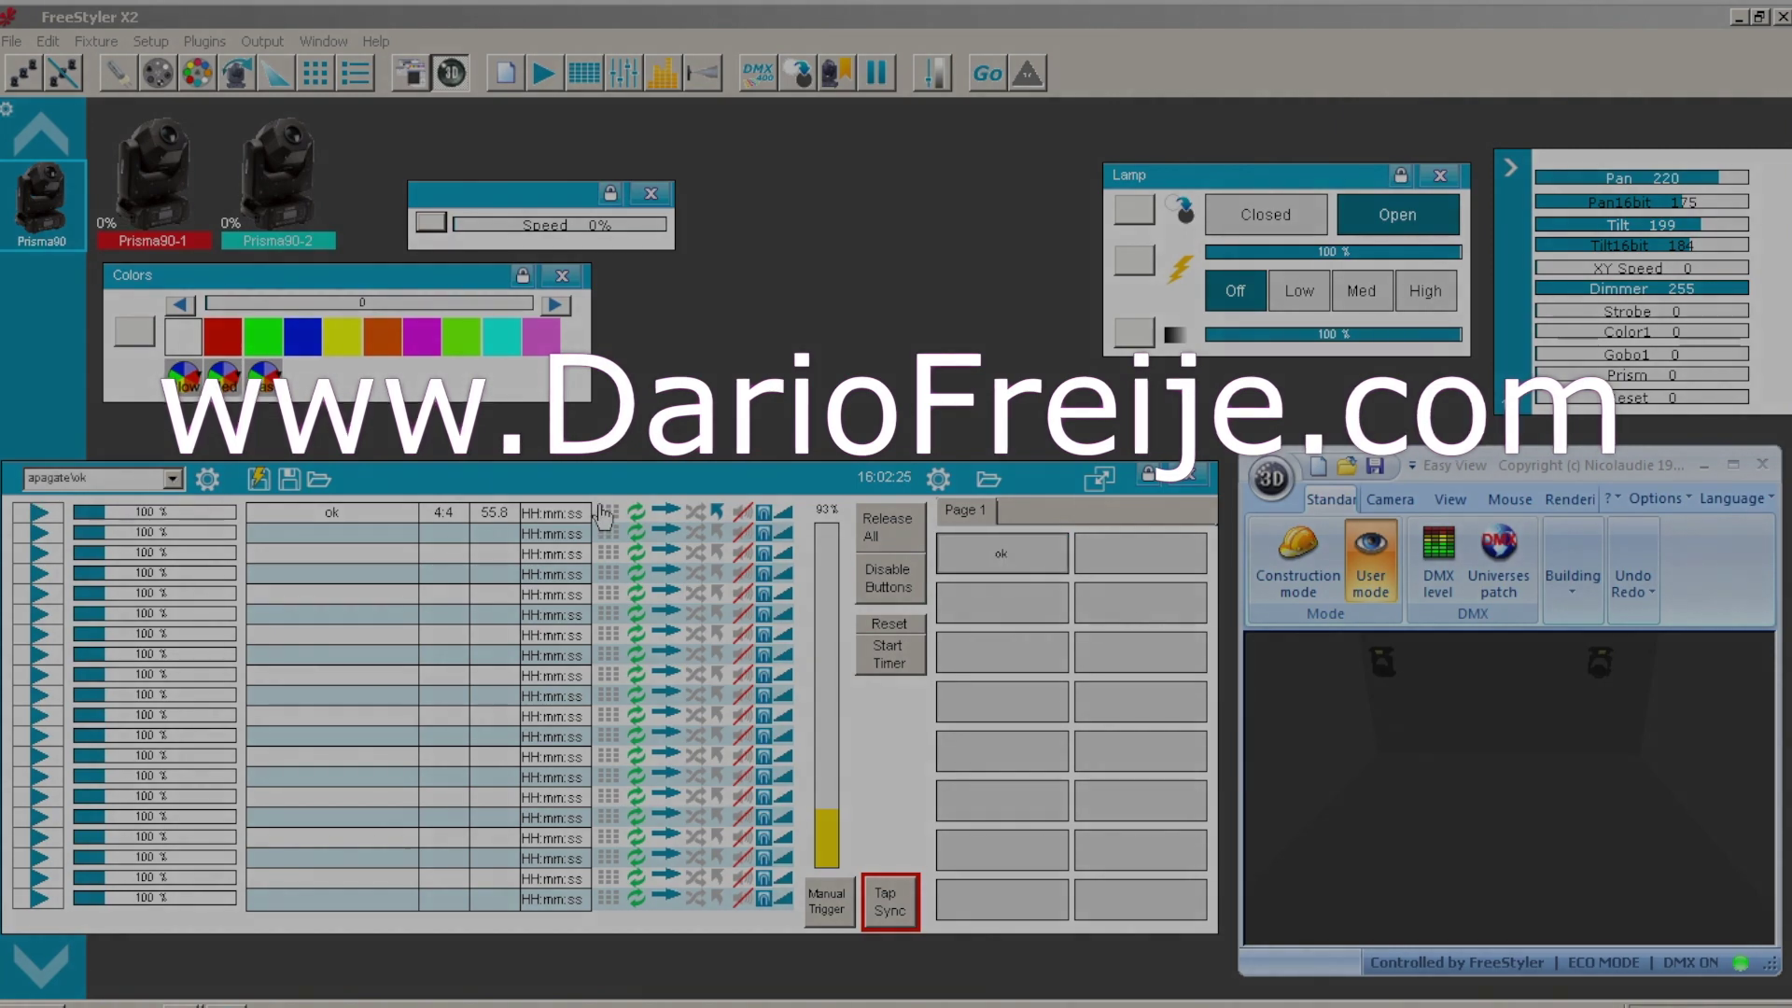
Reopen the ok sequence for editing, save it with Dimmer and Strobe at snap in step 4, and start the ok cuelist.
right_click(329, 513)
click(383, 561)
drag(581, 470, 491, 652)
click(1101, 655)
click(688, 508)
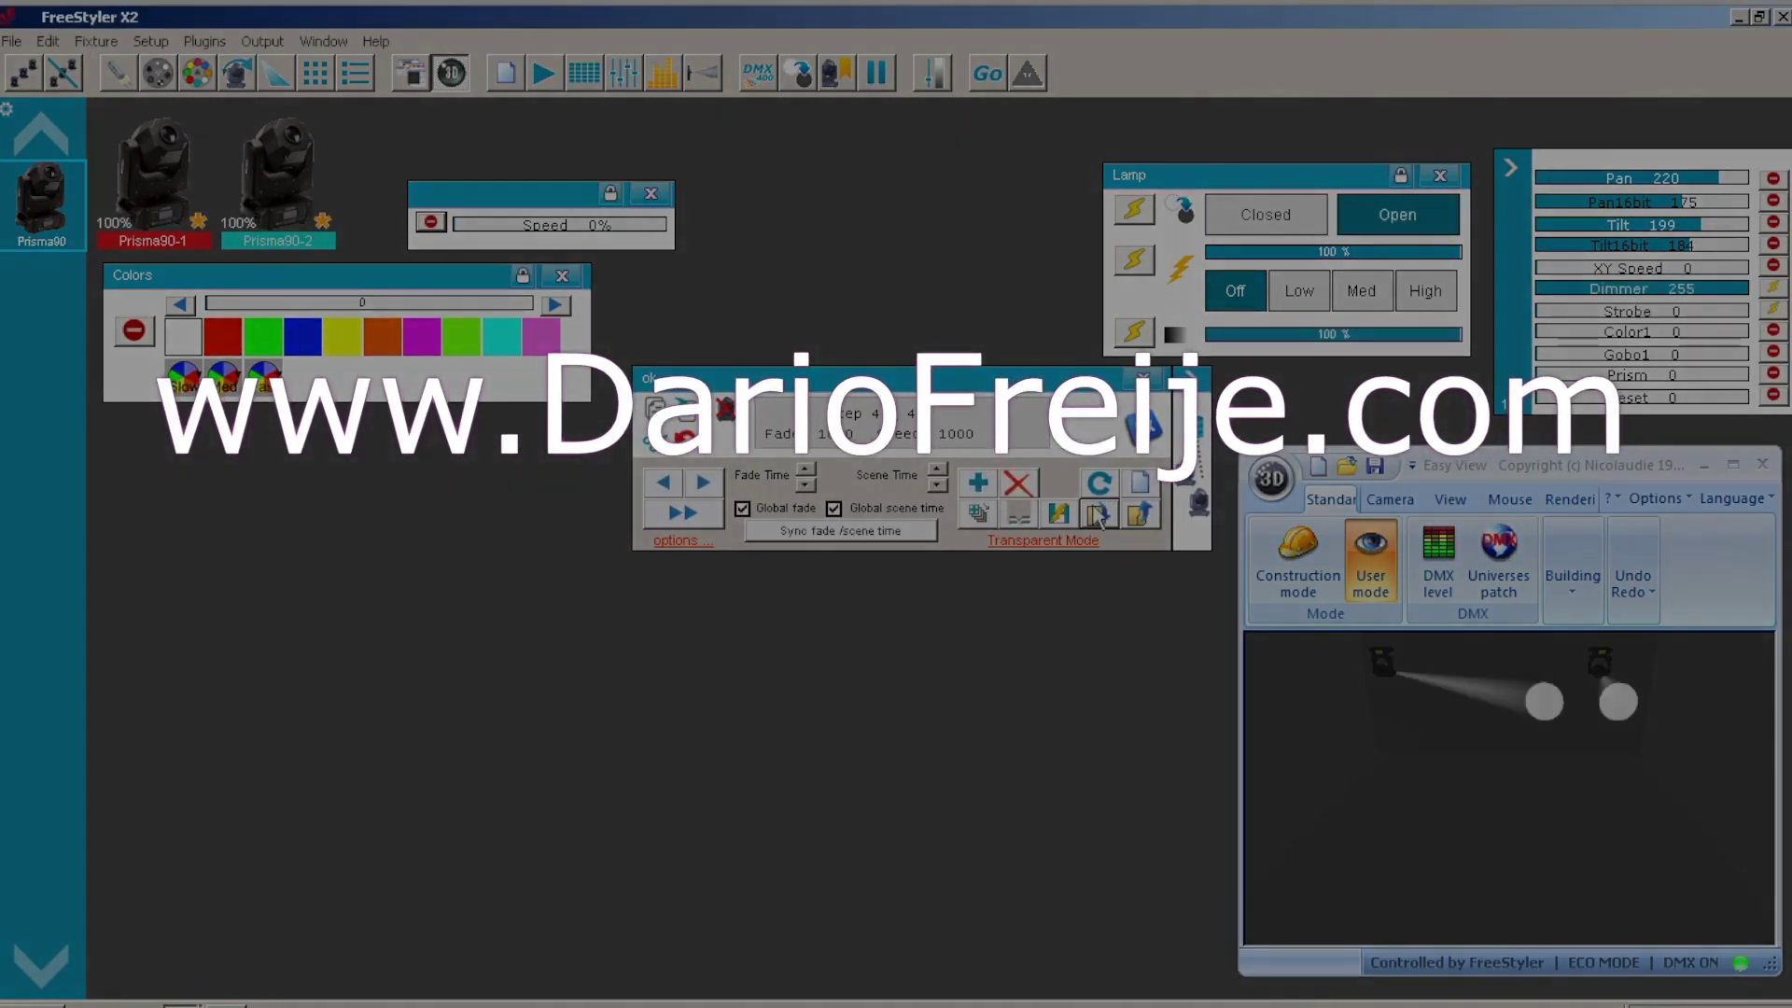
click(735, 516)
click(994, 512)
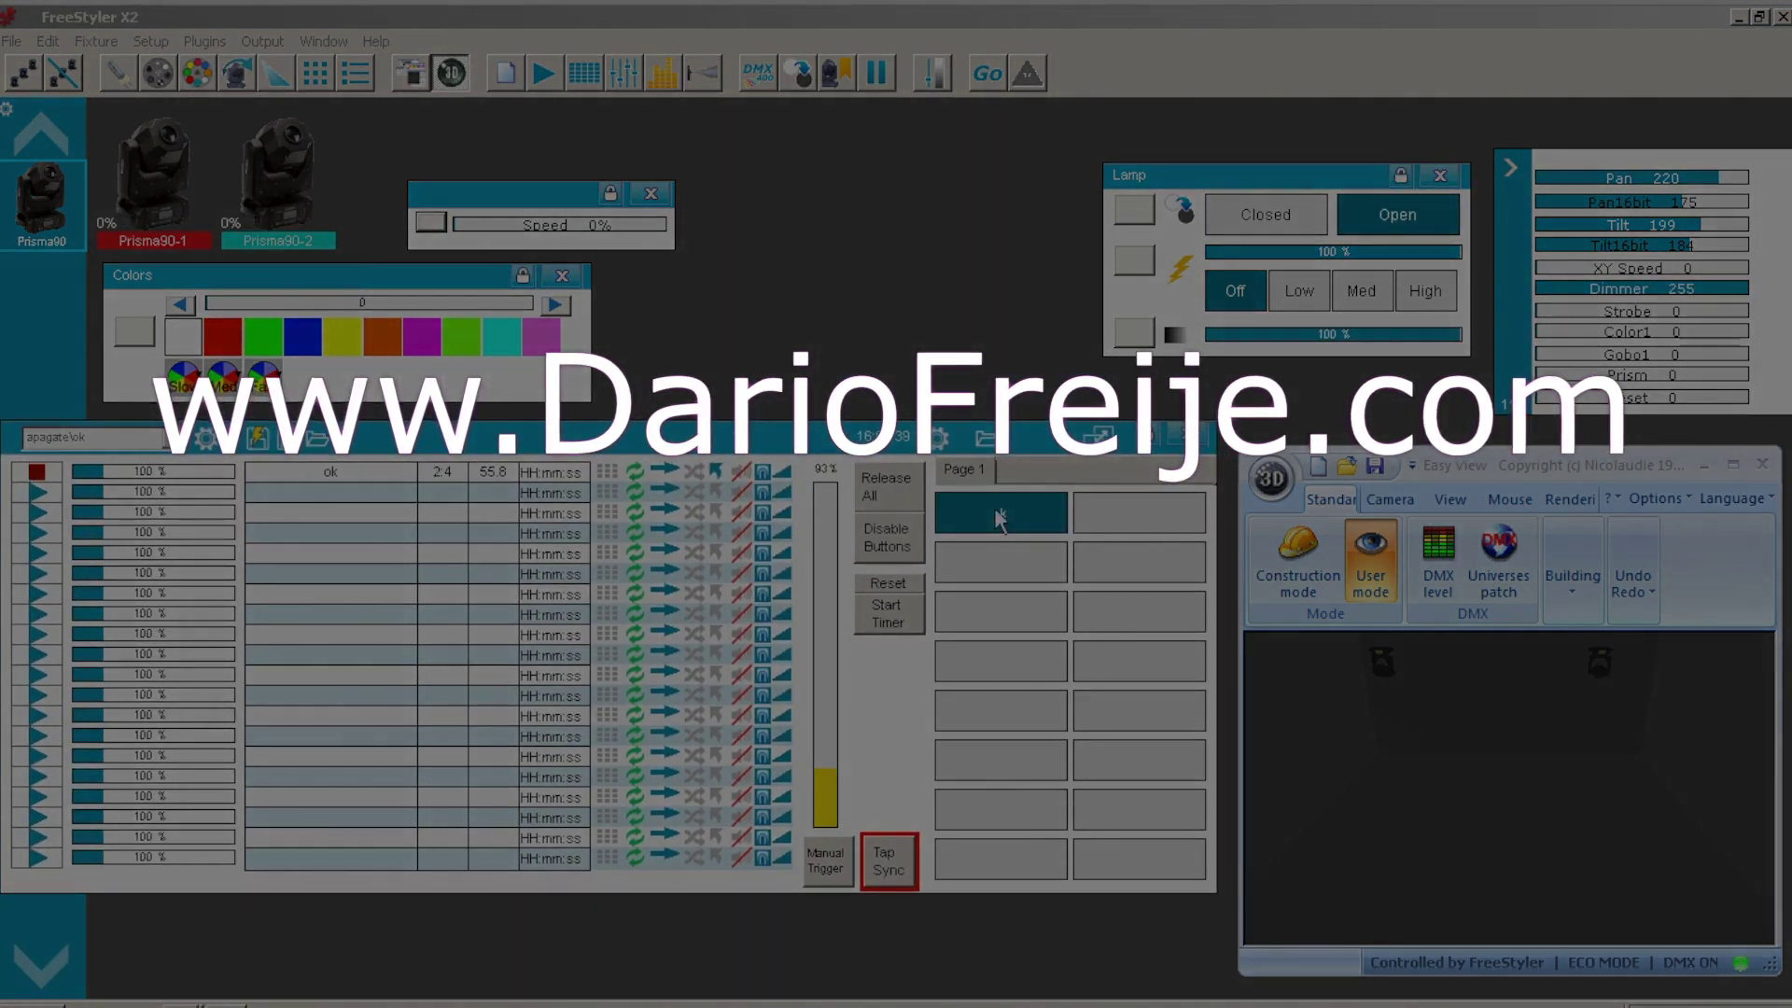
Set the cuelist buttons to restore only shutter channels, start and stop the ok cuelist, and reopen the restore options.
right_click(955, 470)
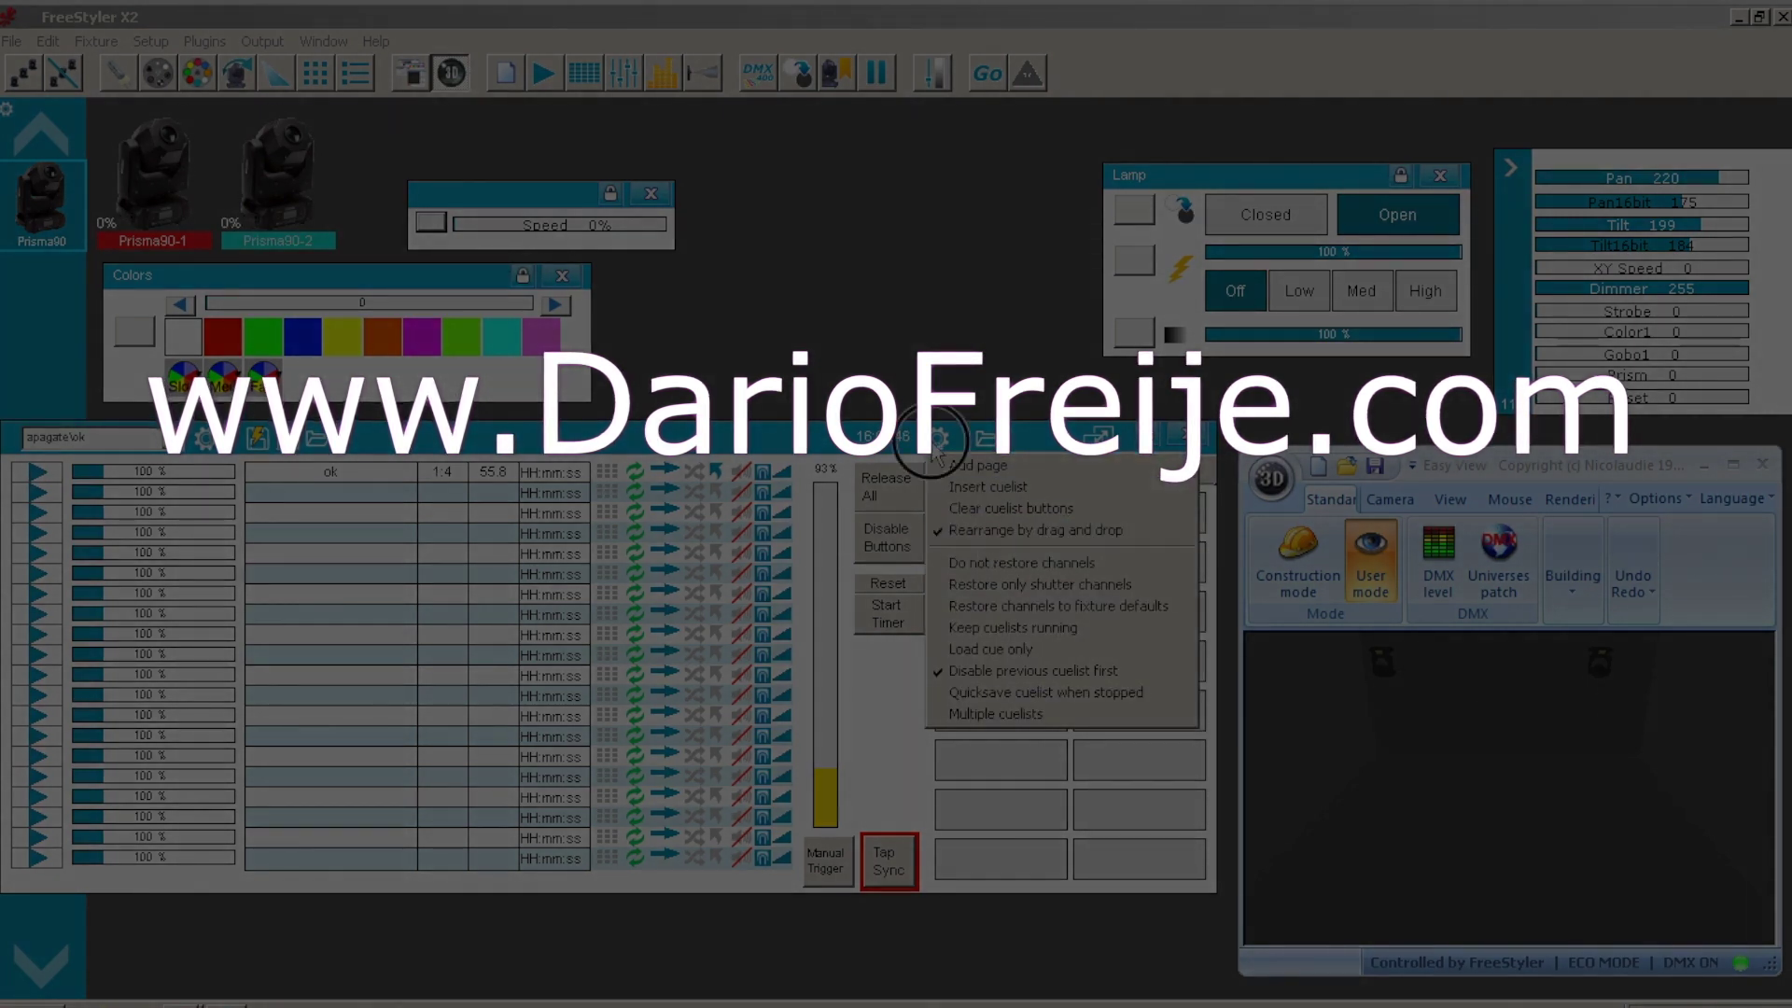
click(994, 585)
click(999, 513)
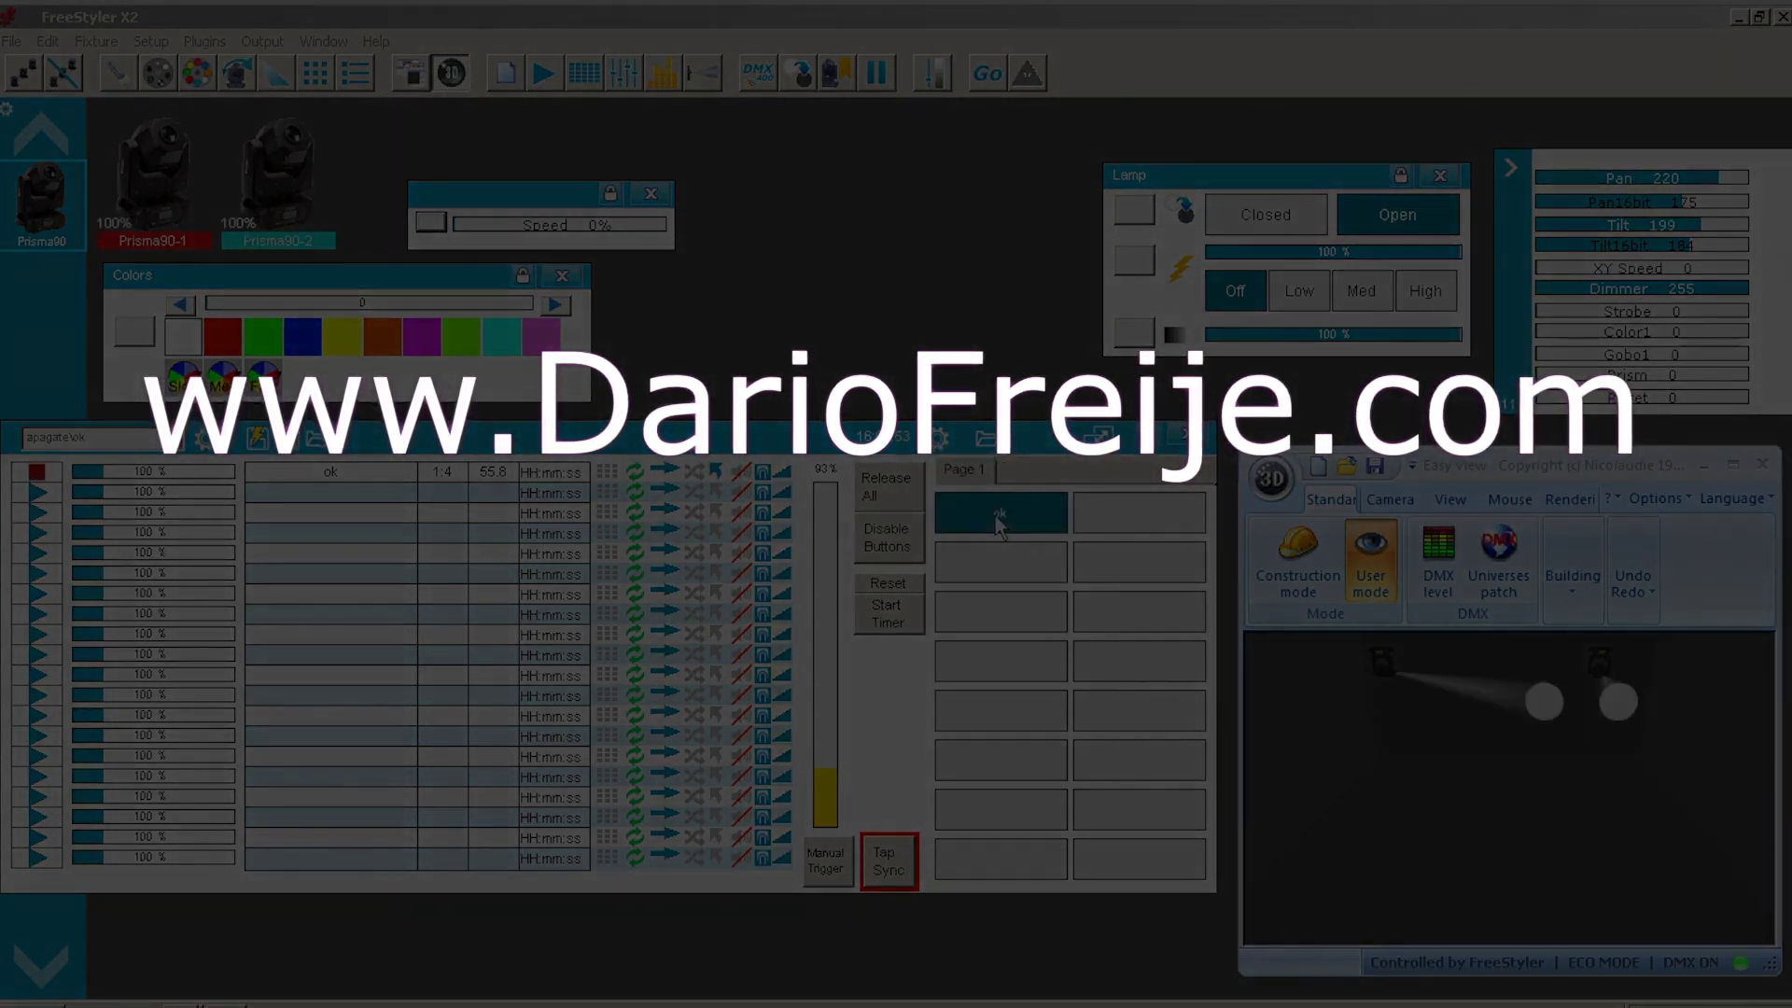
click(999, 513)
right_click(969, 477)
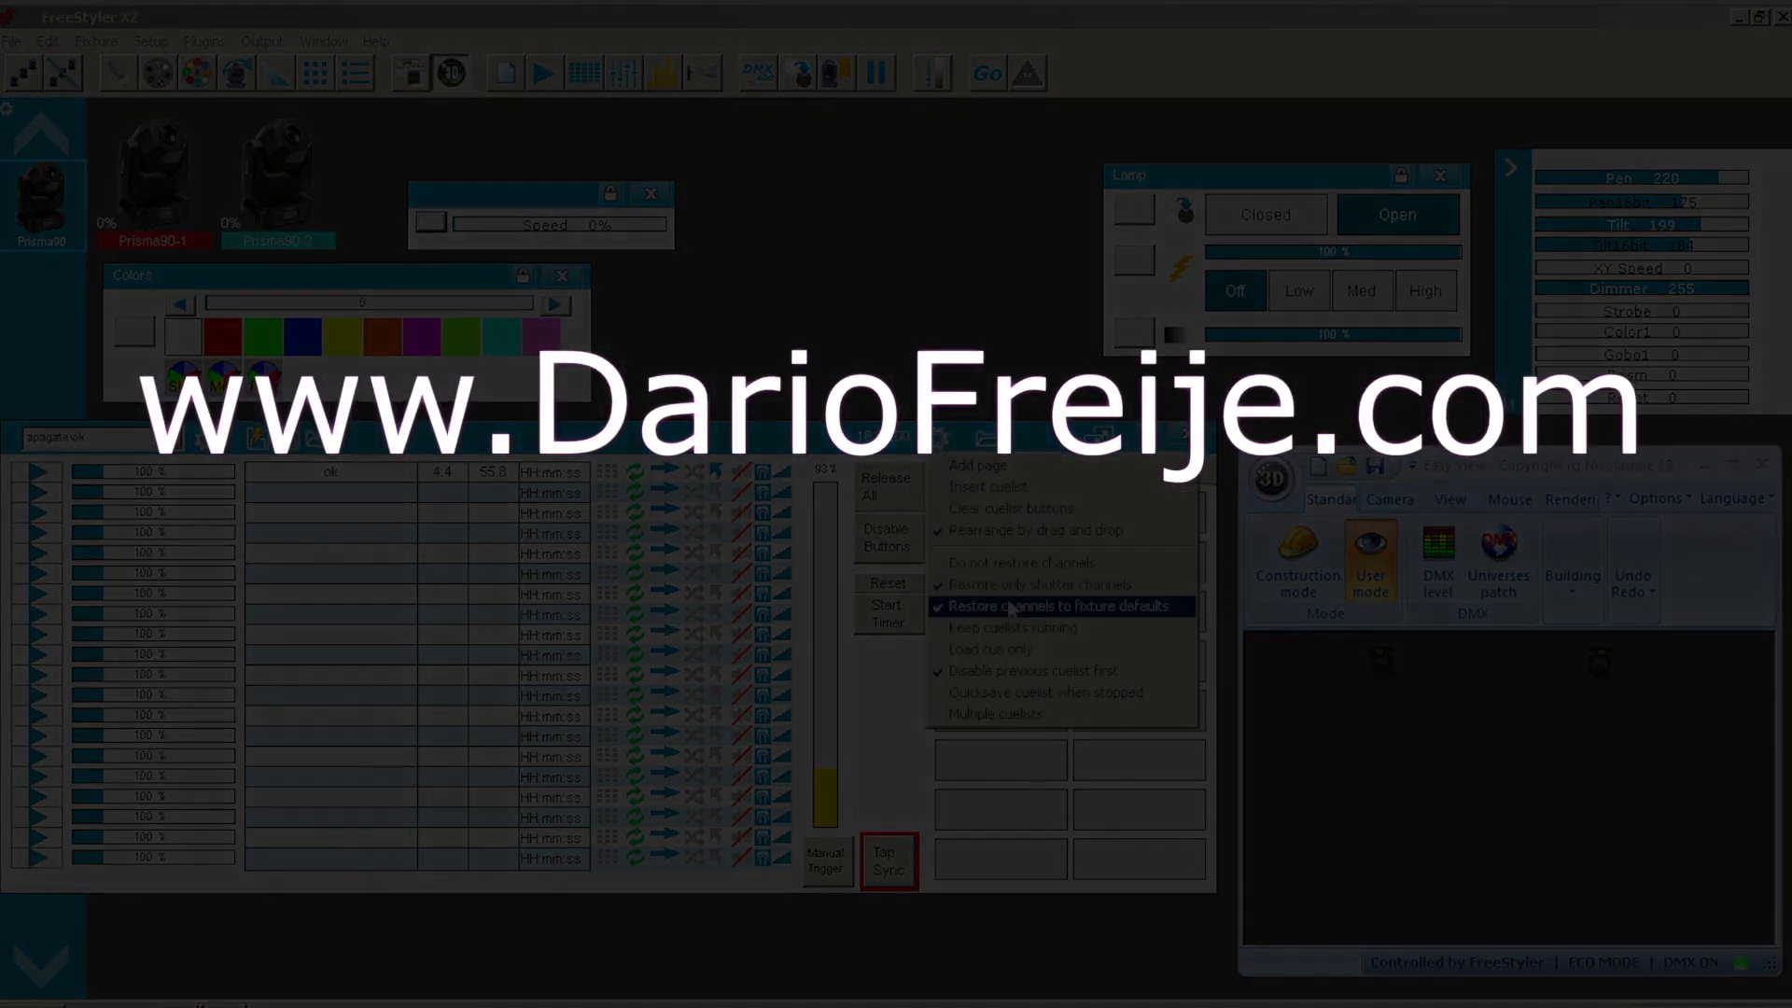